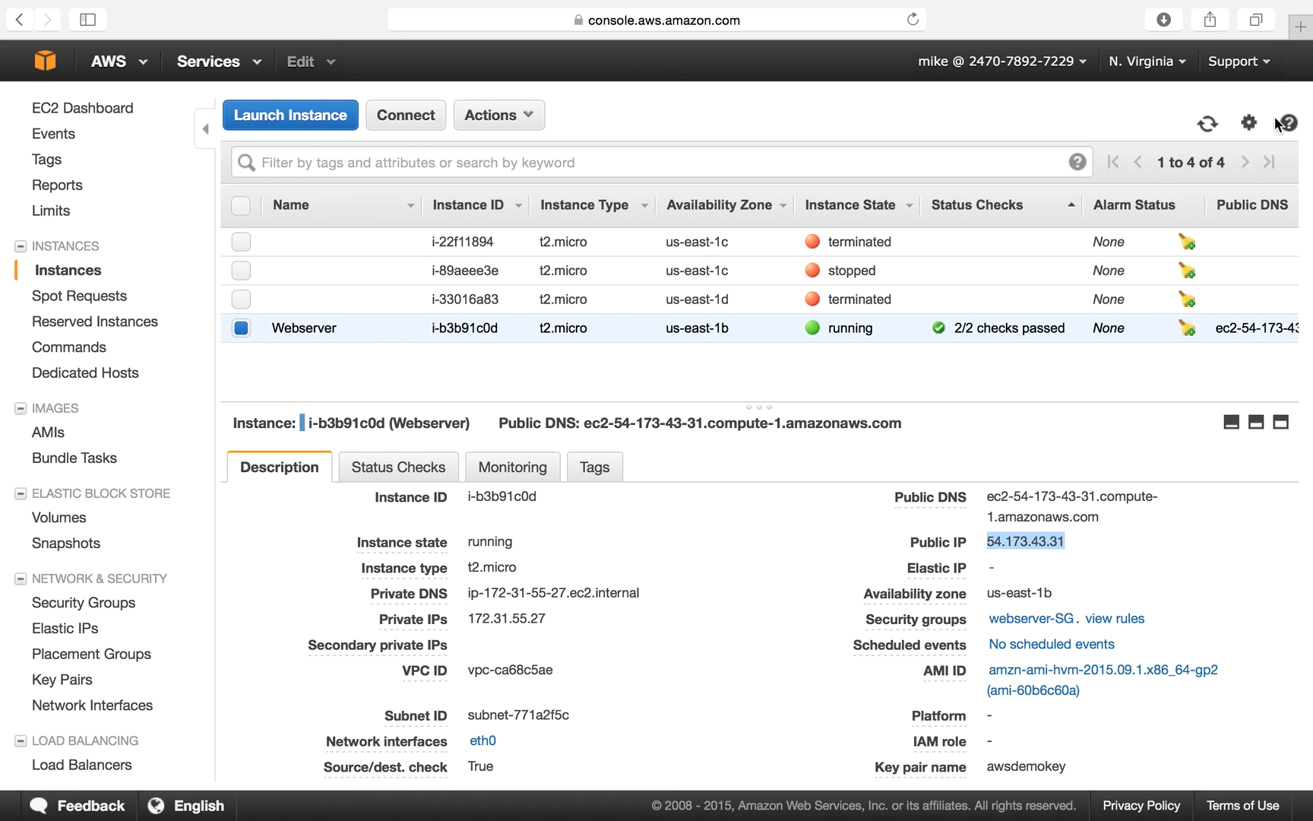
Load 54.173.43.31 in a new Safari tab, confirm 'My Autoscaling Group !' appears, then return to EC2.
{"action": "left_click", "coordinate": [1302, 26]}
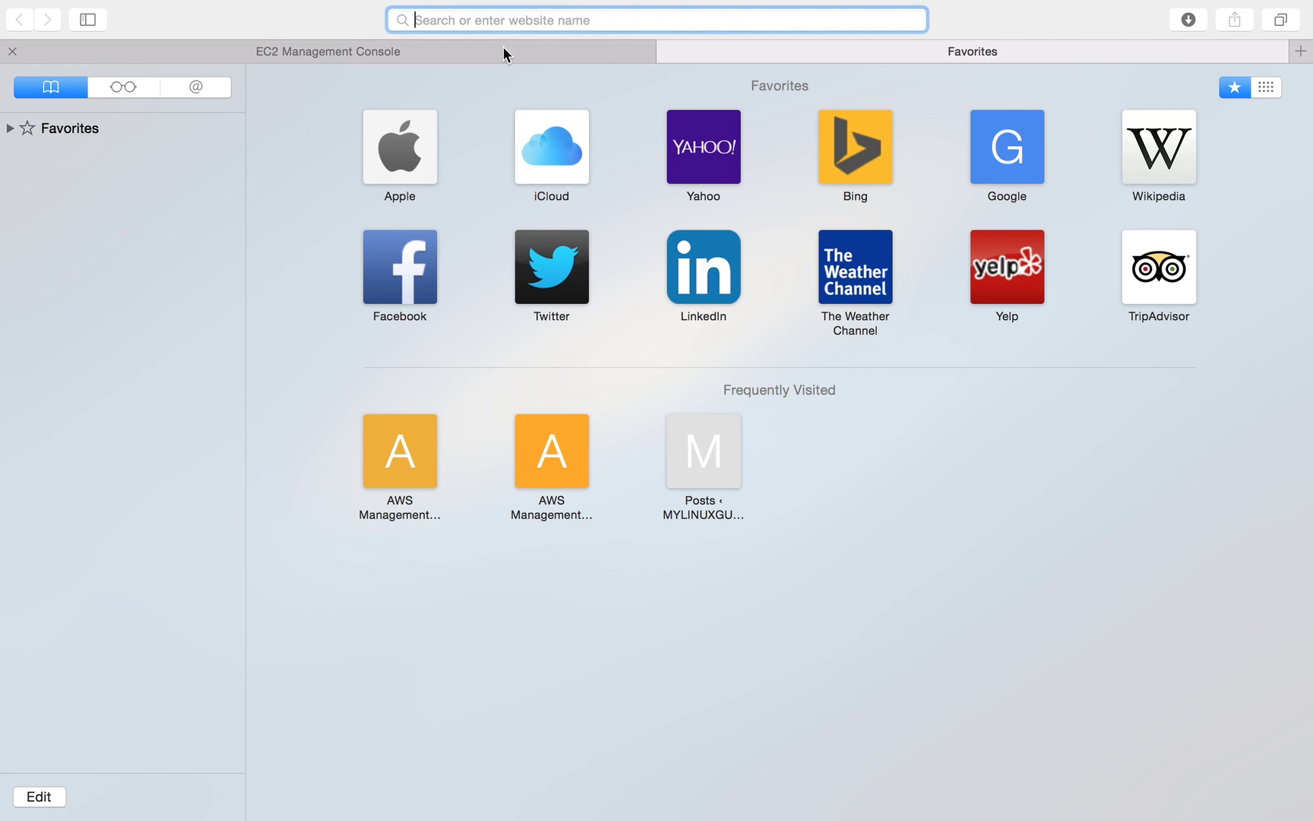
{"action": "type", "text": "54.173.43.31"}
{"action": "key", "text": "Return"}
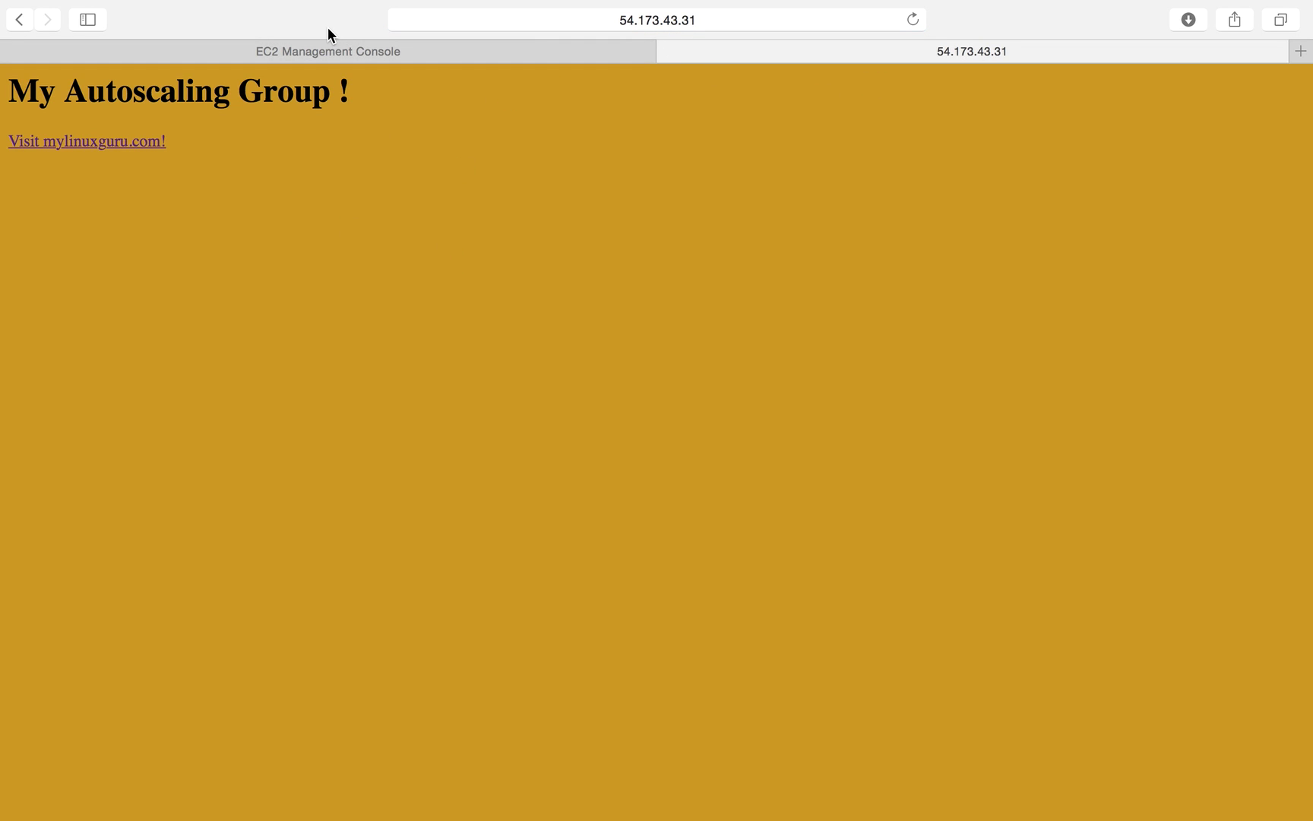
{"action": "left_click", "coordinate": [28, 22]}
{"action": "left_click", "coordinate": [77, 27]}
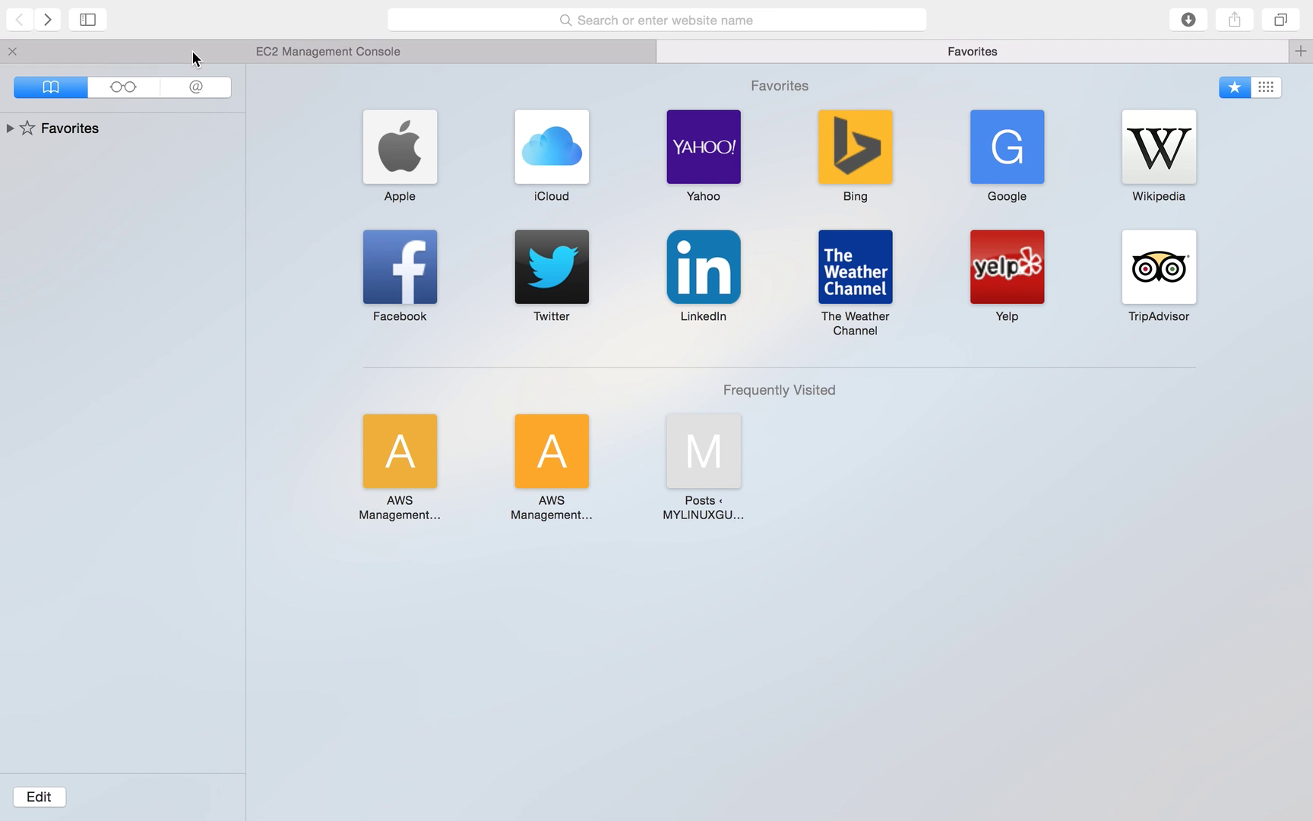
{"action": "left_click", "coordinate": [192, 51]}
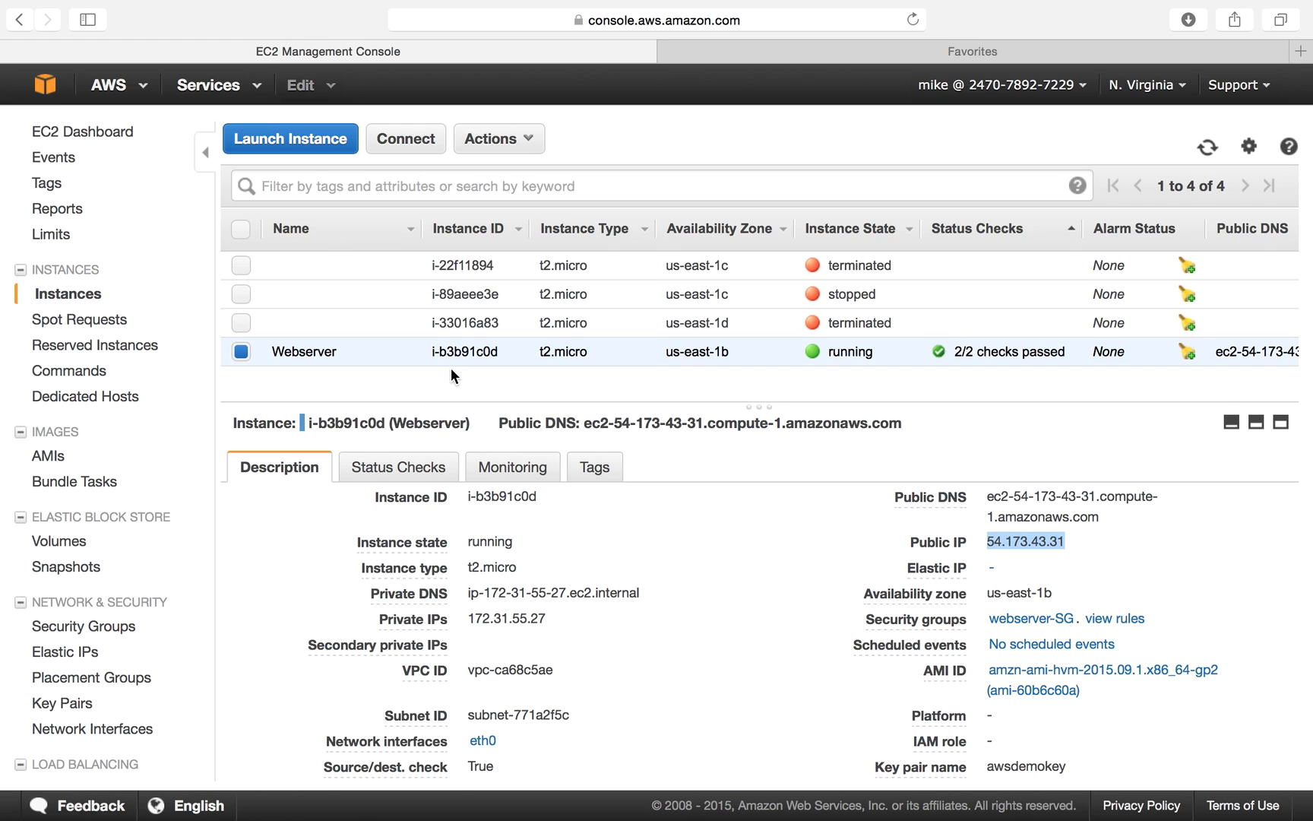
Start and cancel an image of the Webserver instance, then find Autoscaling-webserver-AMI (ami-dc3a7ab6) under AMIs.
{"action": "left_click", "coordinate": [39, 456]}
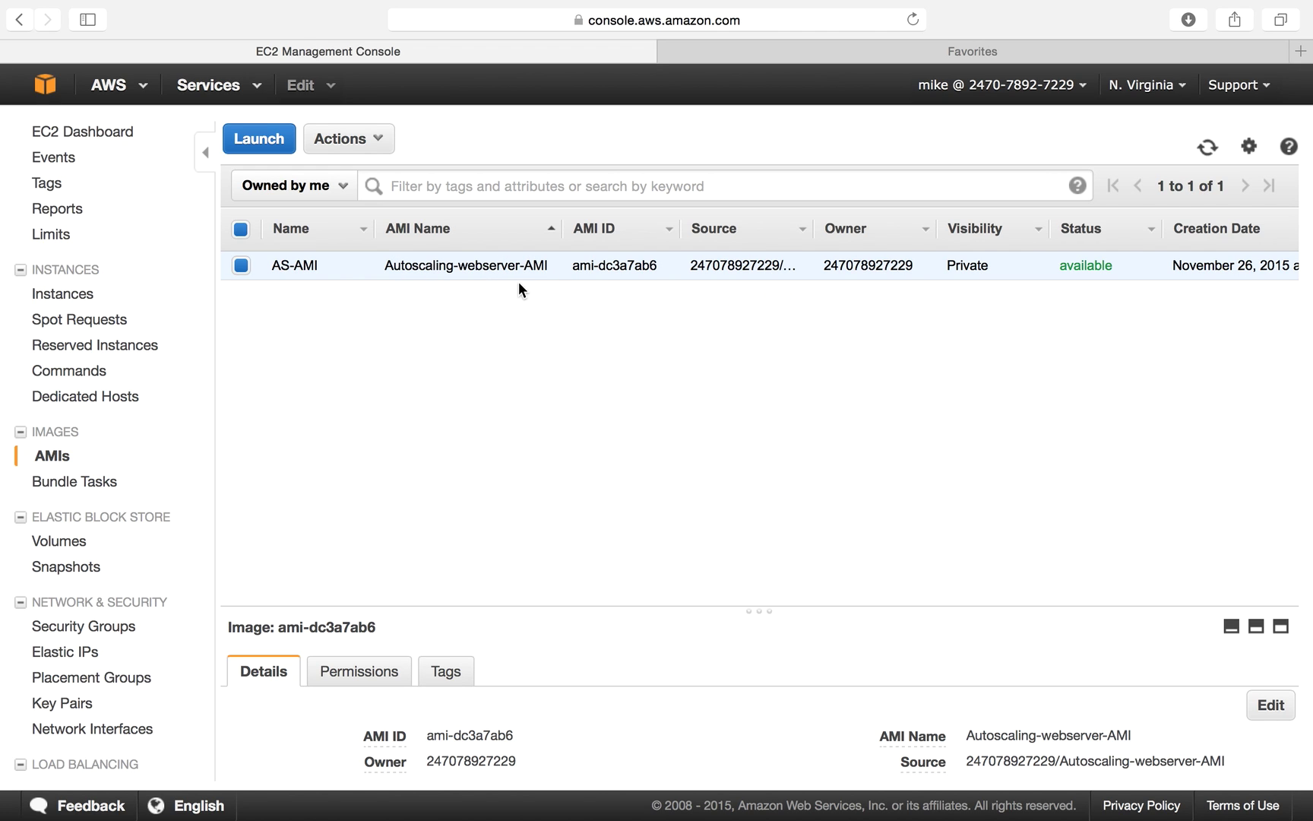
{"action": "left_click", "coordinate": [75, 299]}
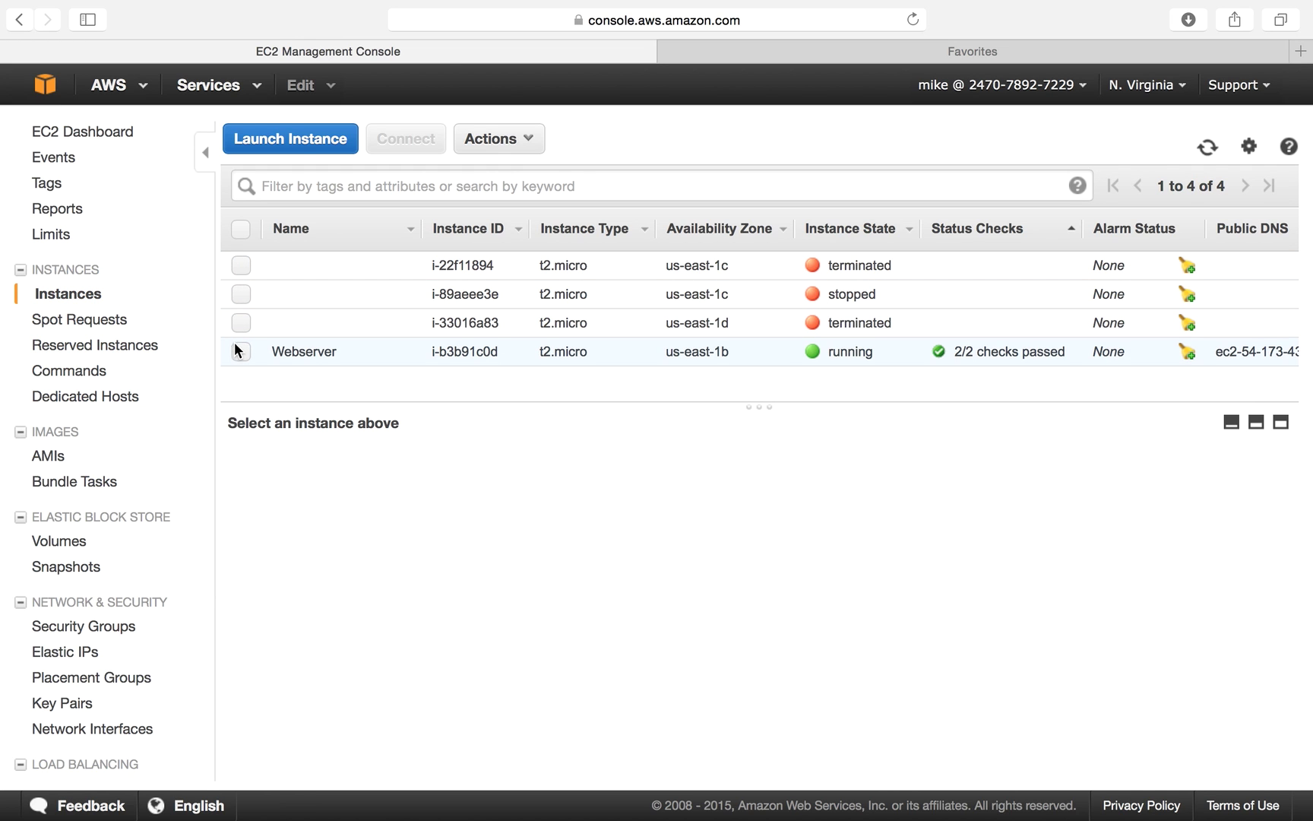
{"action": "left_click", "coordinate": [242, 351]}
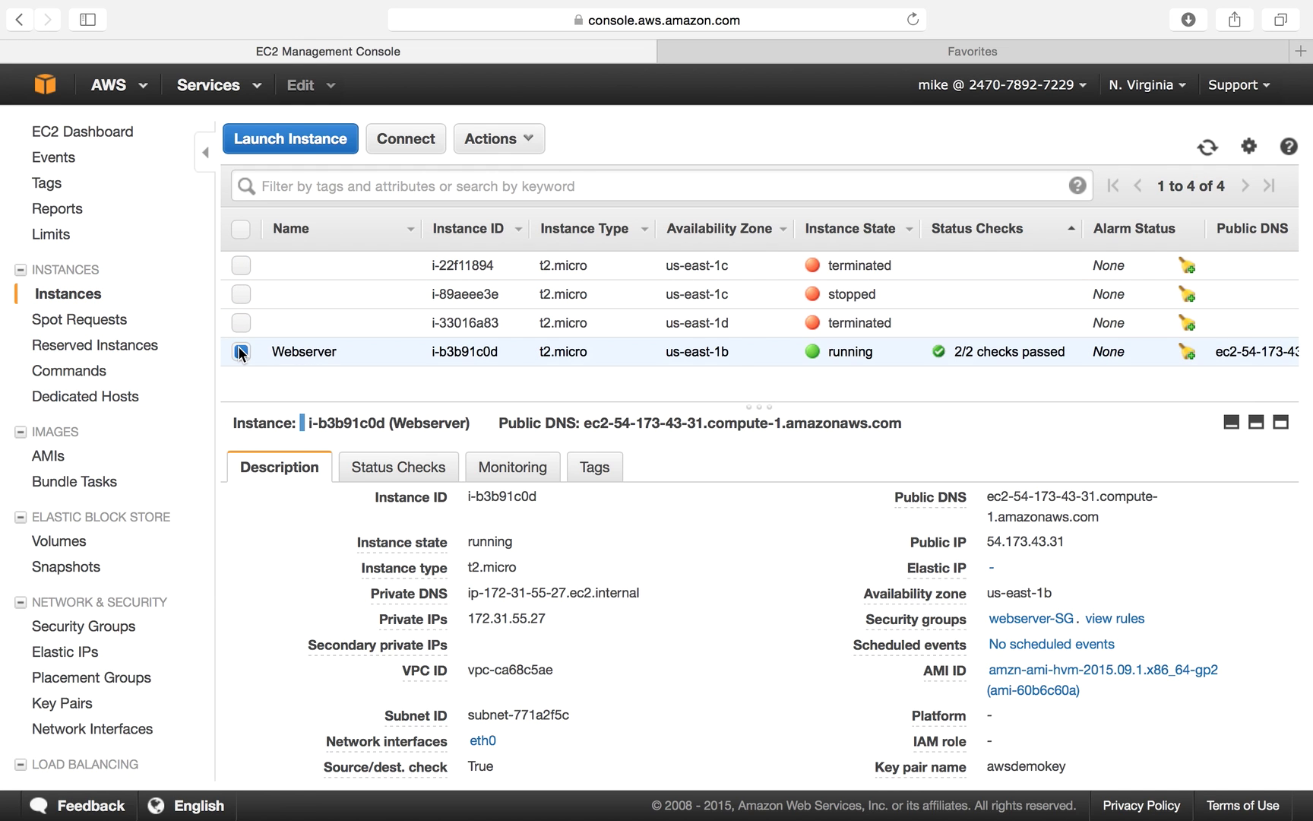
{"action": "left_click", "coordinate": [502, 138]}
{"action": "mouse_move", "coordinate": [514, 288]}
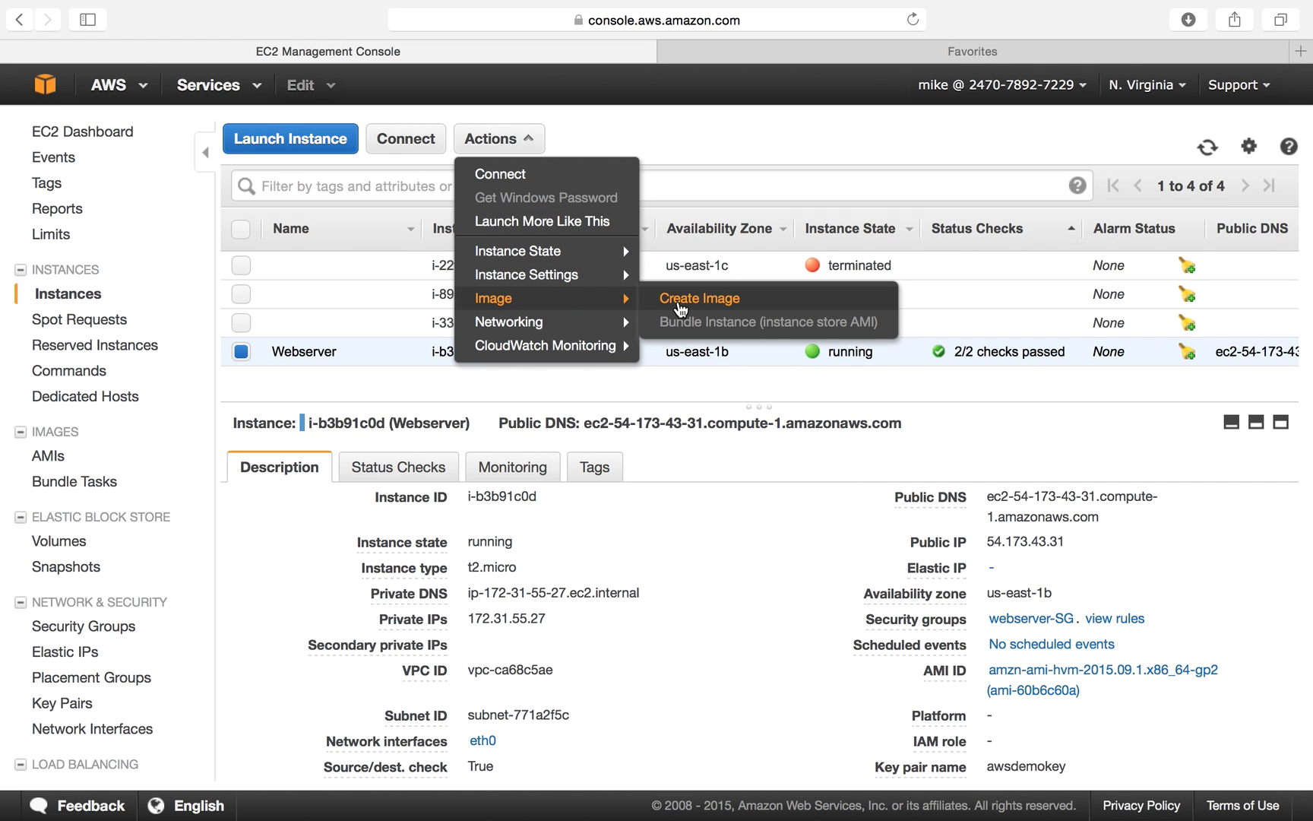
{"action": "left_click", "coordinate": [669, 298]}
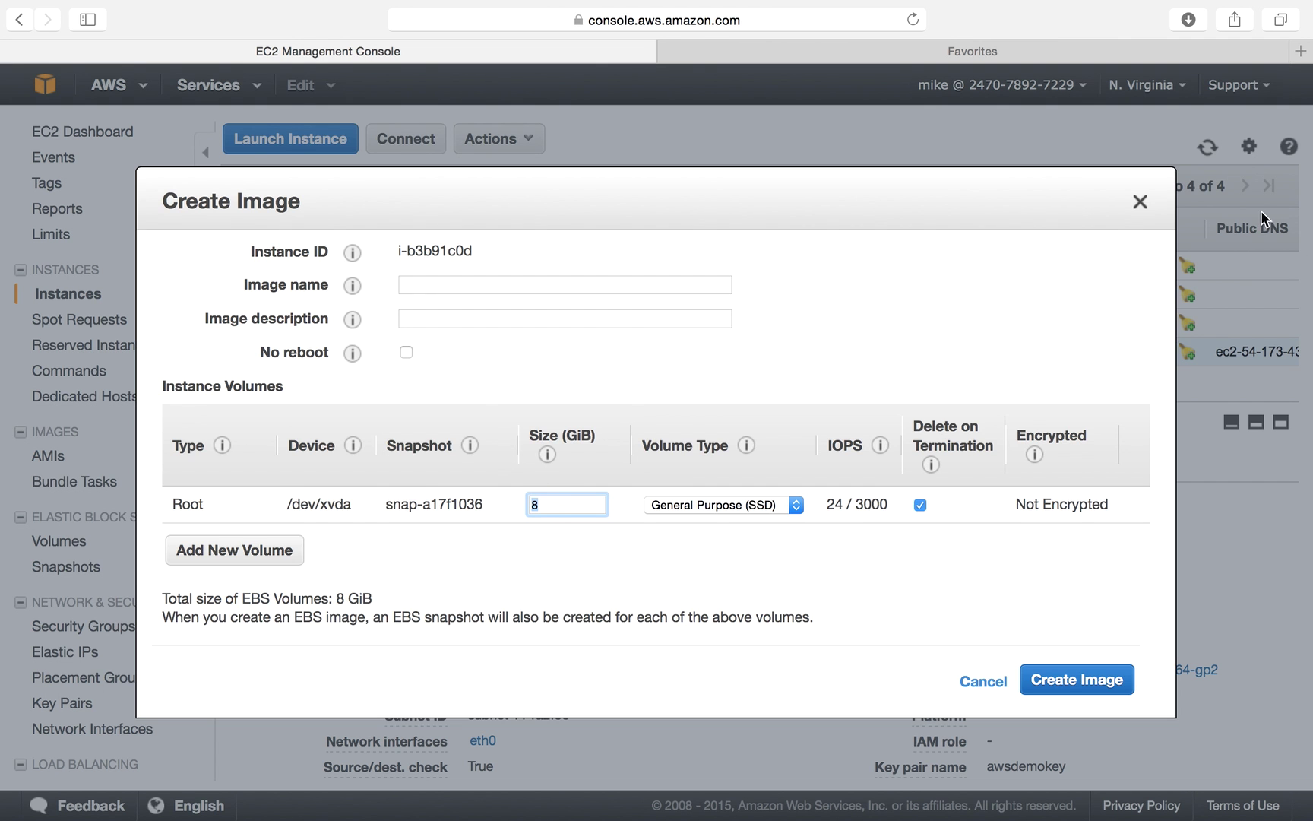
{"action": "left_click", "coordinate": [1140, 203]}
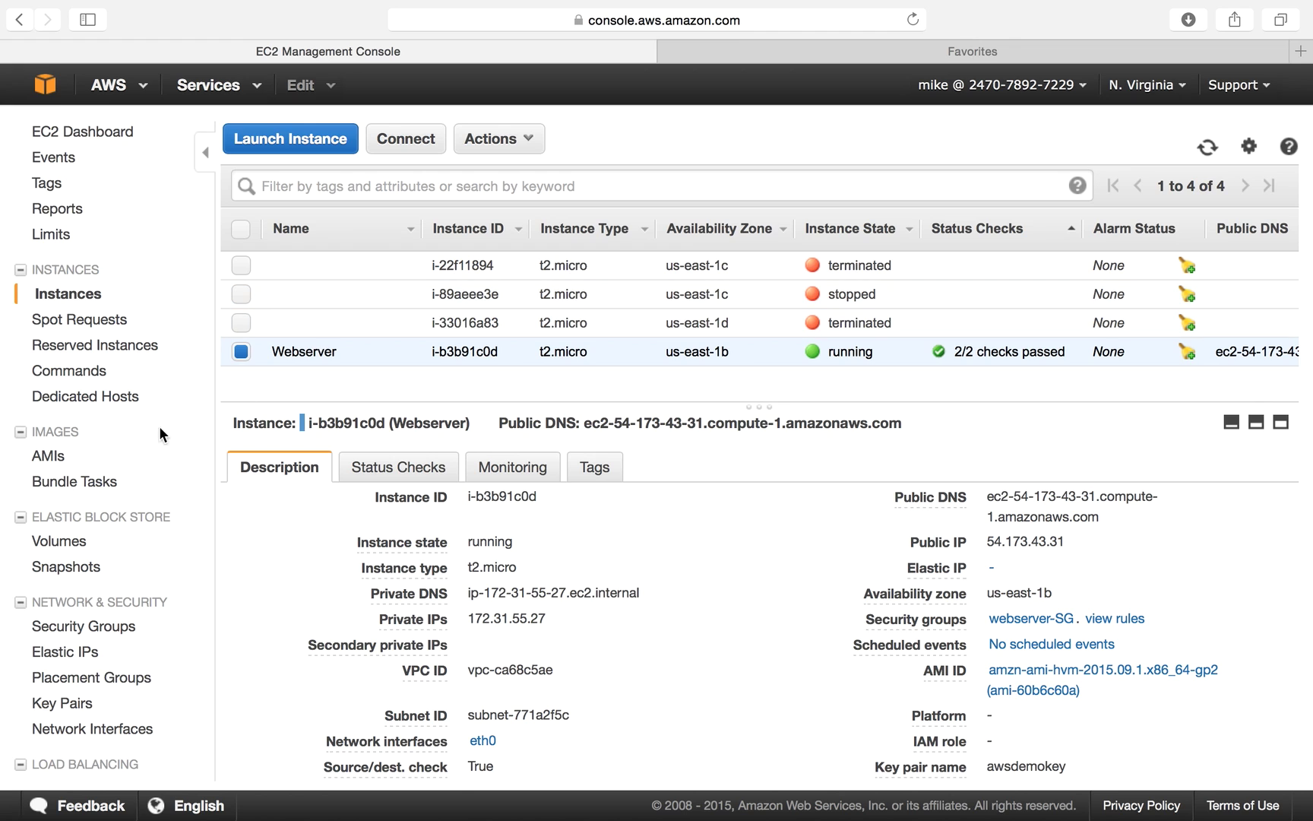
{"action": "left_click", "coordinate": [67, 456]}
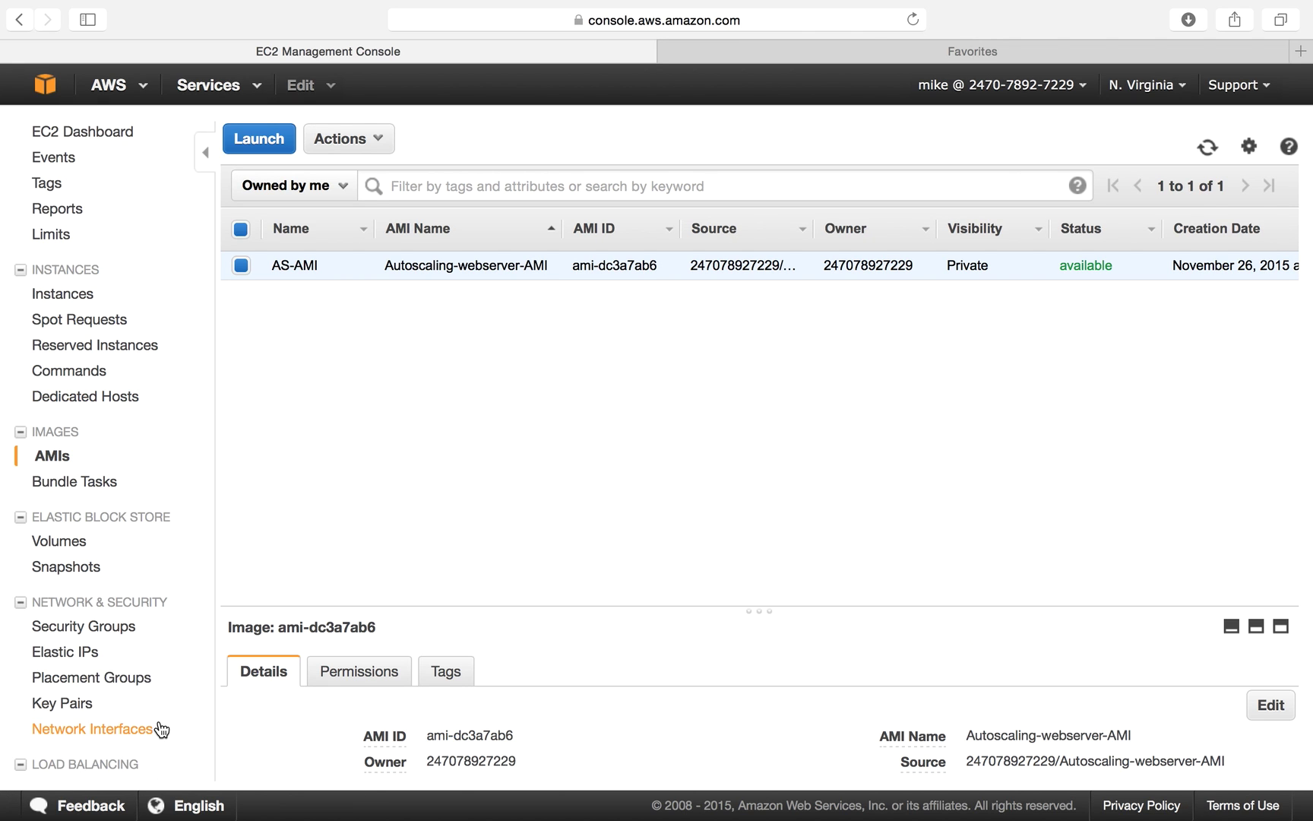
{"action": "scroll", "coordinate": [161, 730], "scroll_direction": "down", "scroll_amount": 3}
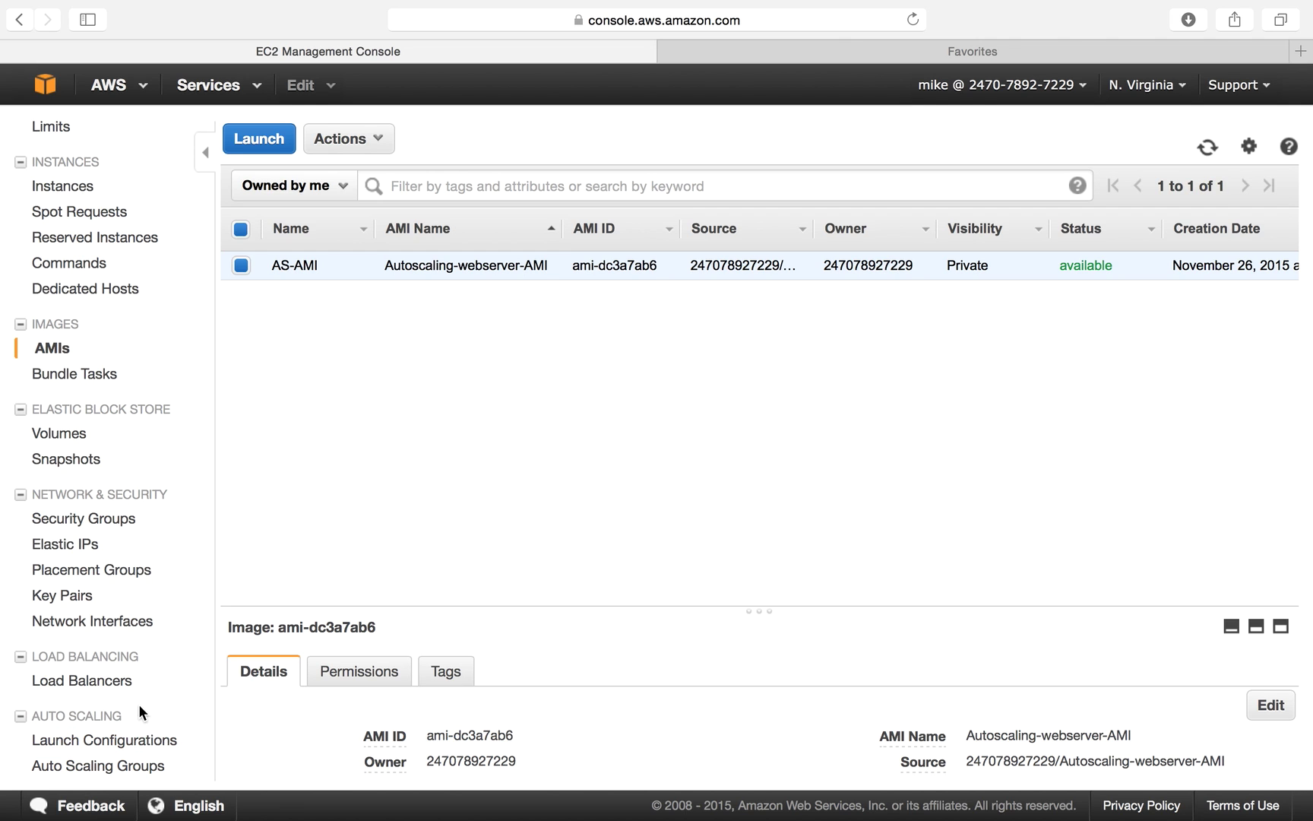
From Auto Scaling Groups, start a new group and a new launch configuration at the Choose AMI step.
{"action": "left_click", "coordinate": [120, 767]}
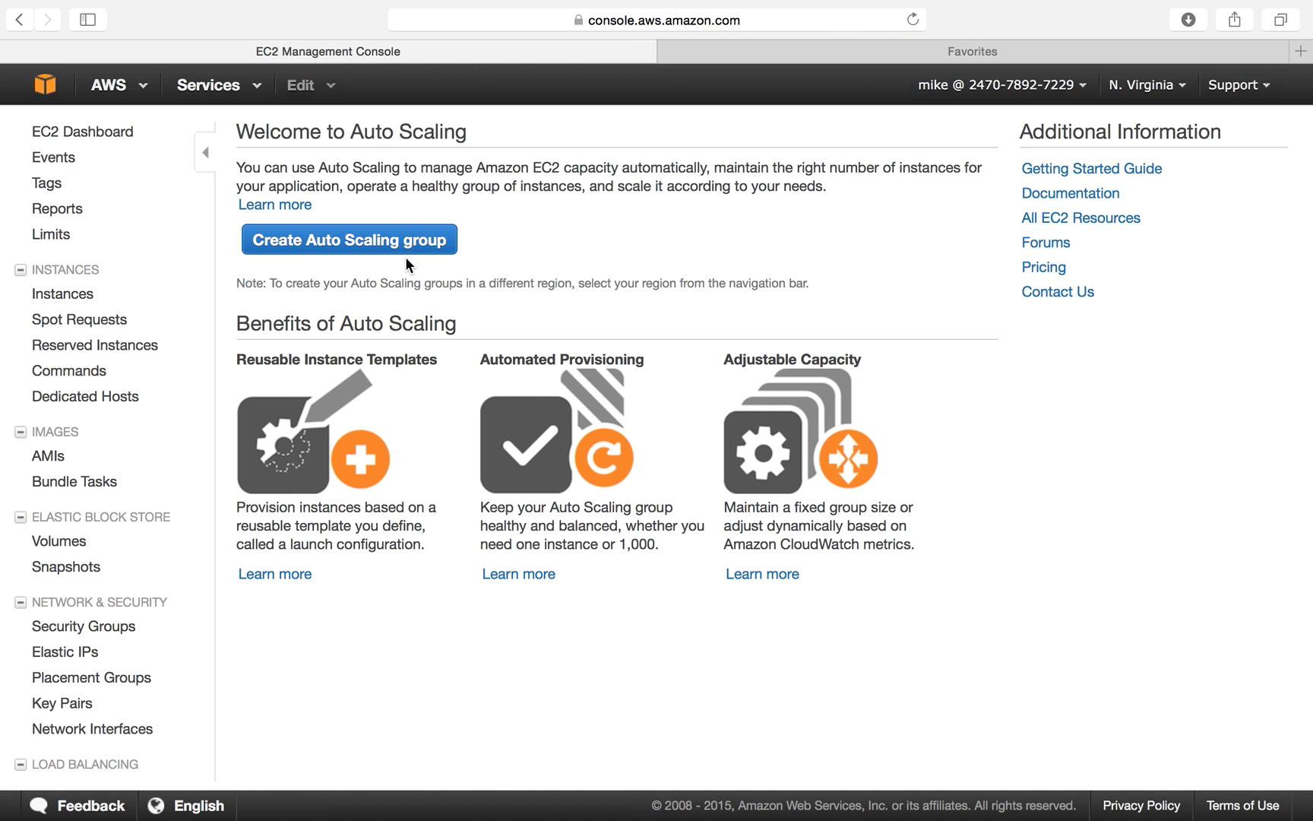
{"action": "left_click", "coordinate": [405, 251]}
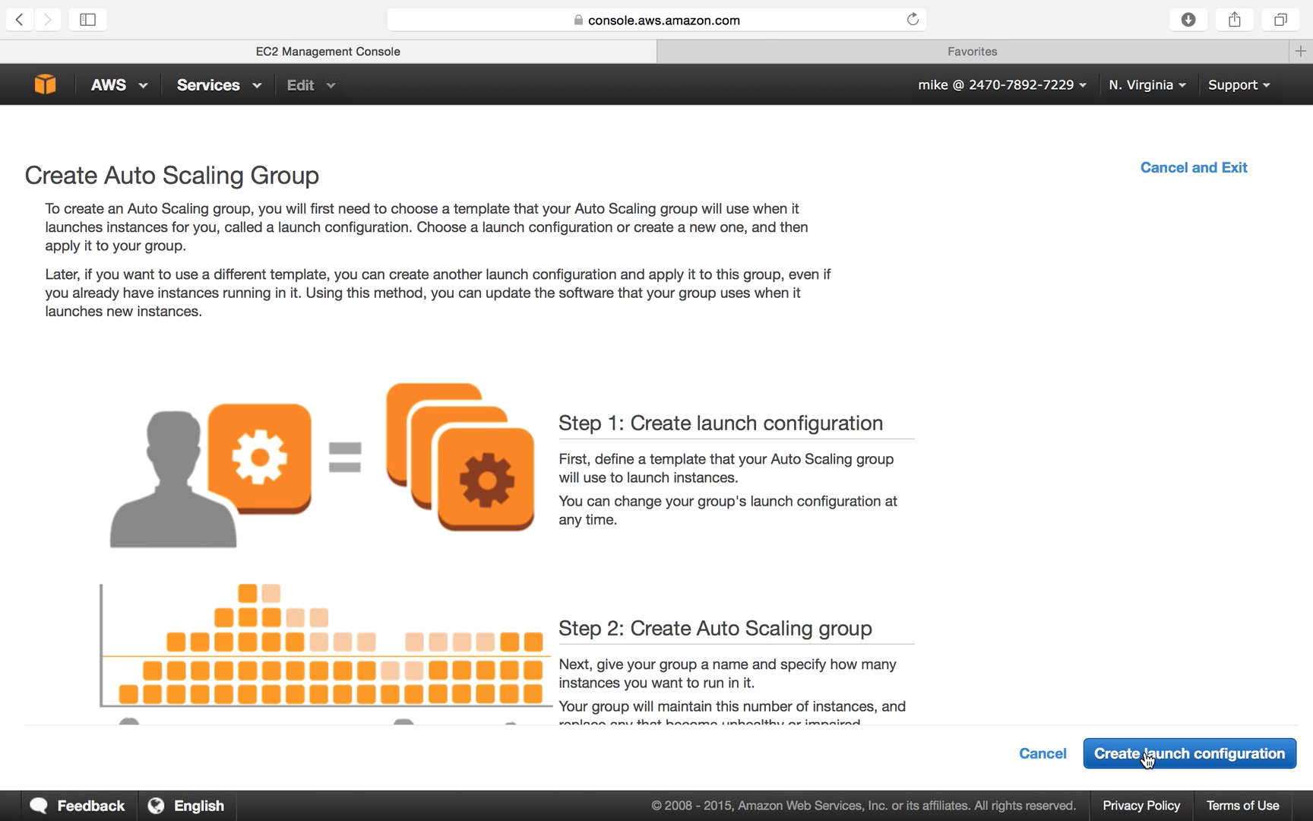
{"action": "left_click", "coordinate": [1176, 761]}
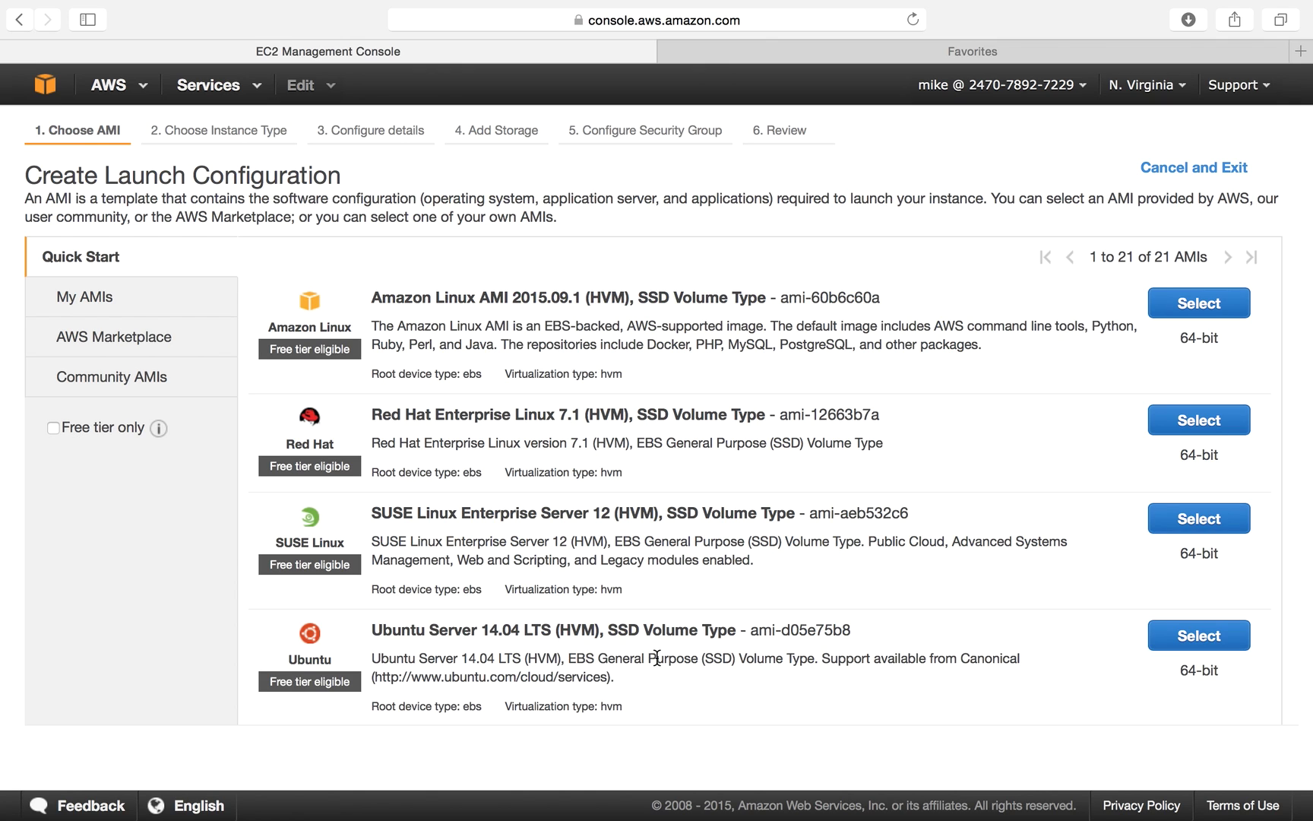
Base the launch configuration on Autoscaling-webserver-AMI with t2.micro, and name it MyLaunchConfig-01.
{"action": "left_click", "coordinate": [89, 307]}
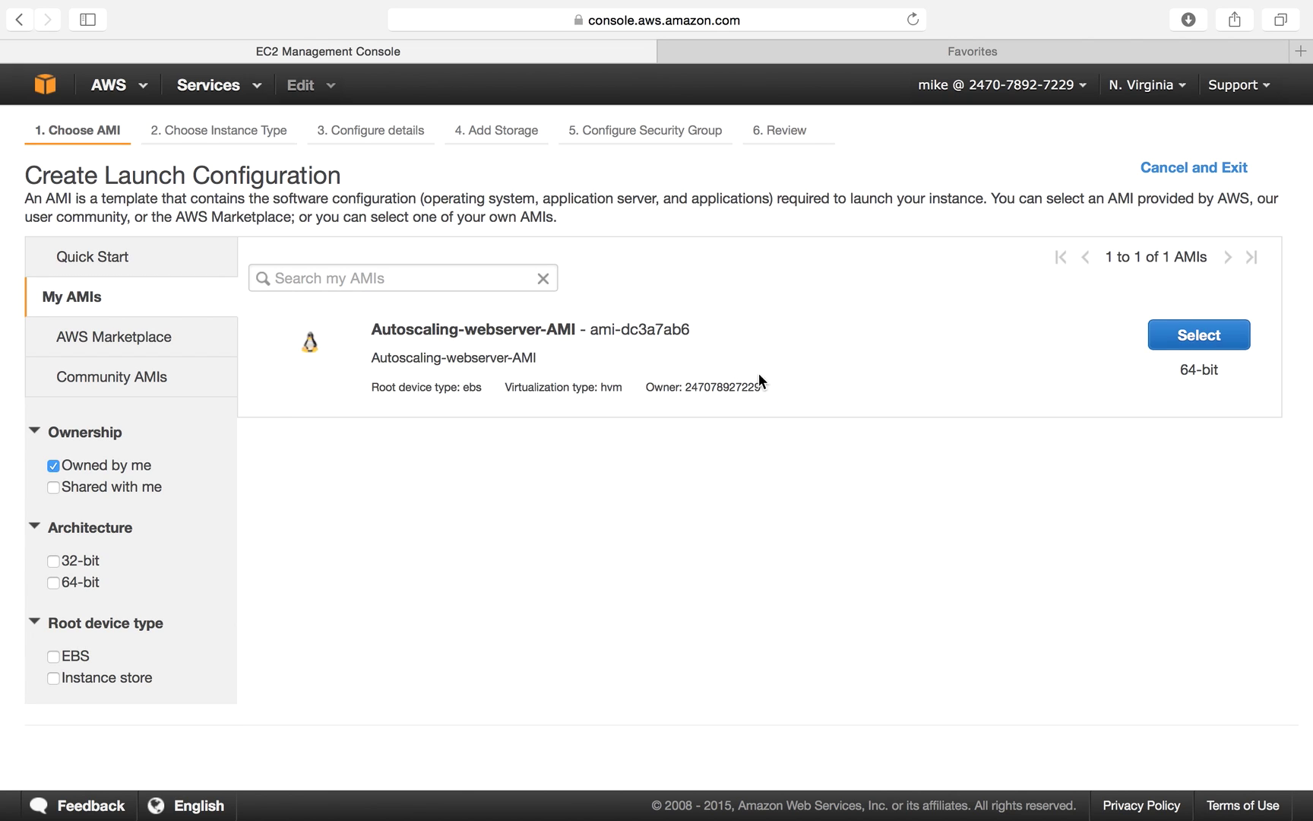
{"action": "left_click", "coordinate": [1184, 339]}
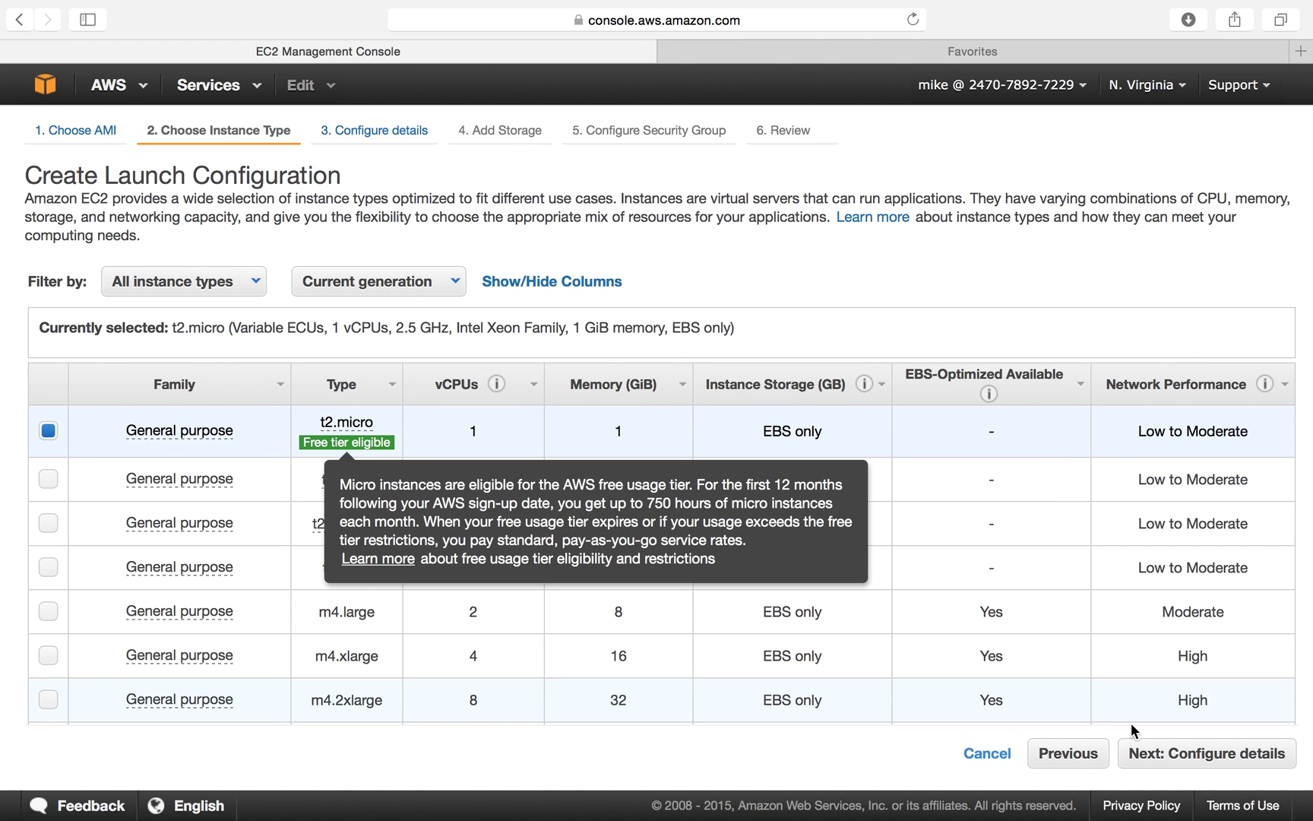
{"action": "left_click", "coordinate": [1222, 770]}
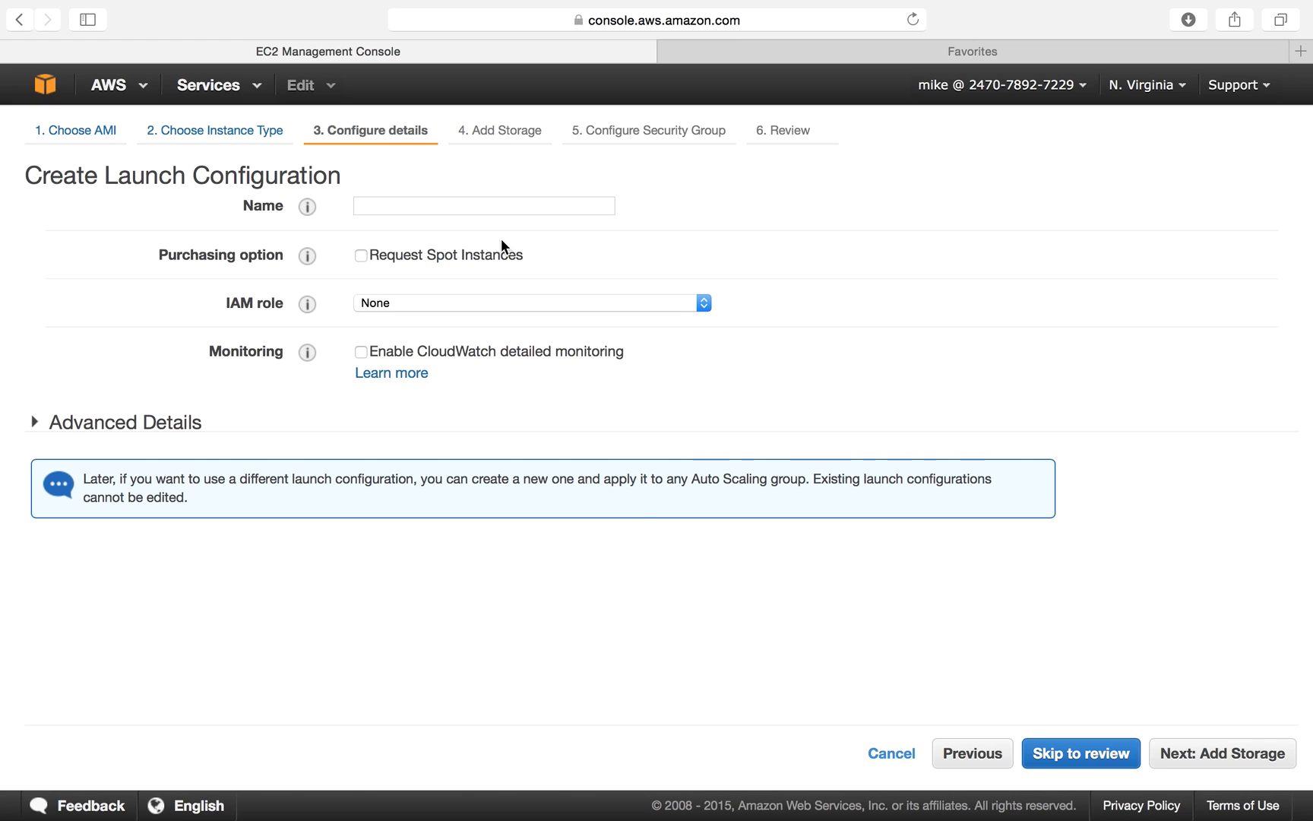
{"action": "left_click", "coordinate": [512, 214]}
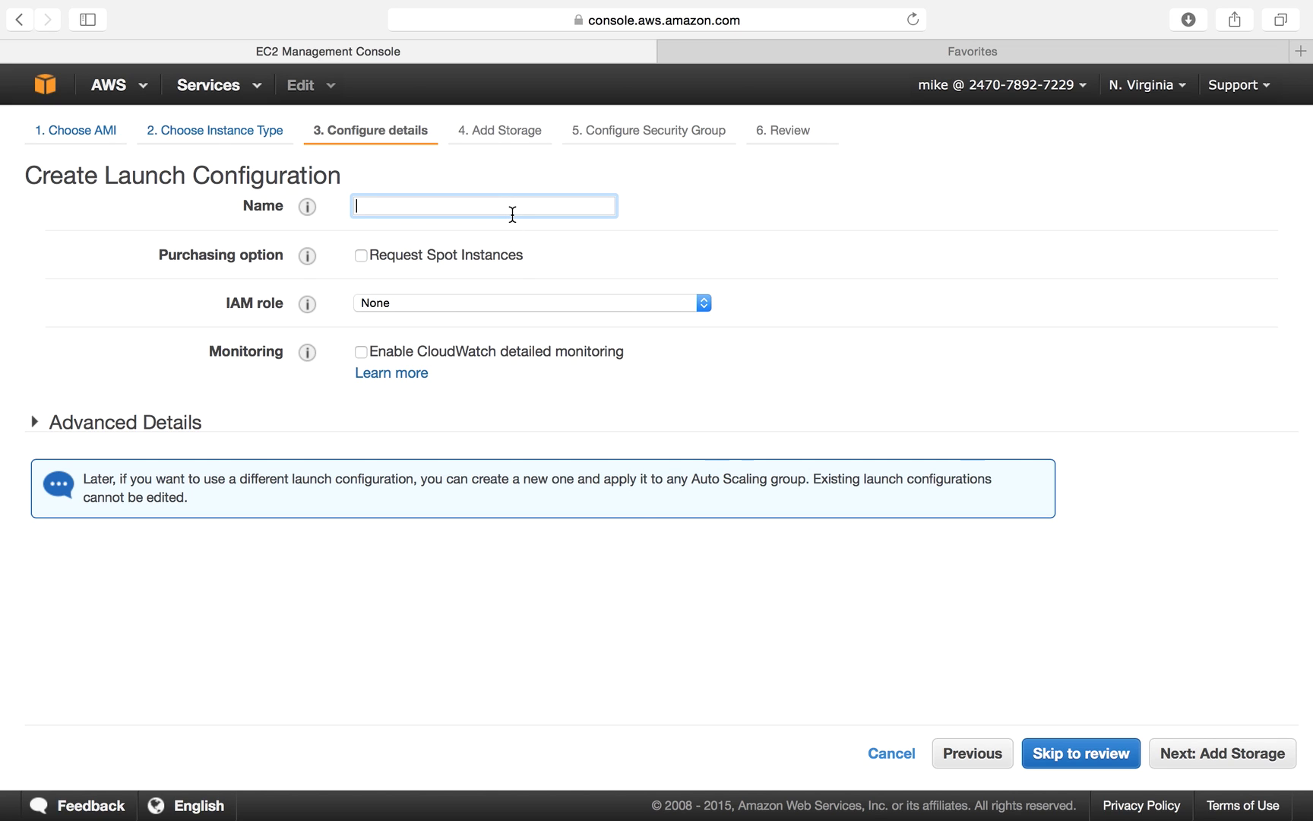
{"action": "type", "text": "MyLaunchConfig-01"}
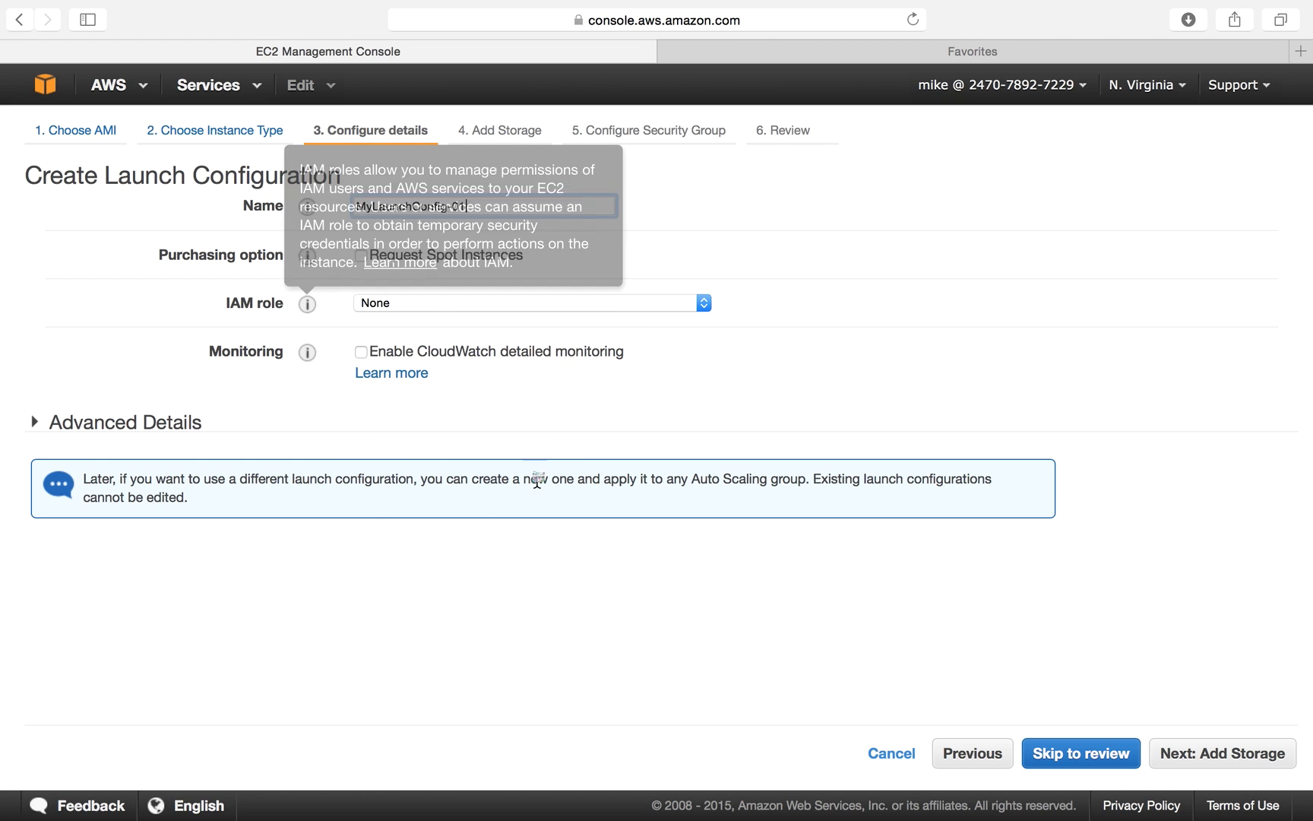
Keep default storage and assign the existing demo-security-group (HTTP 80, SSH 22).
{"action": "left_click", "coordinate": [1182, 760]}
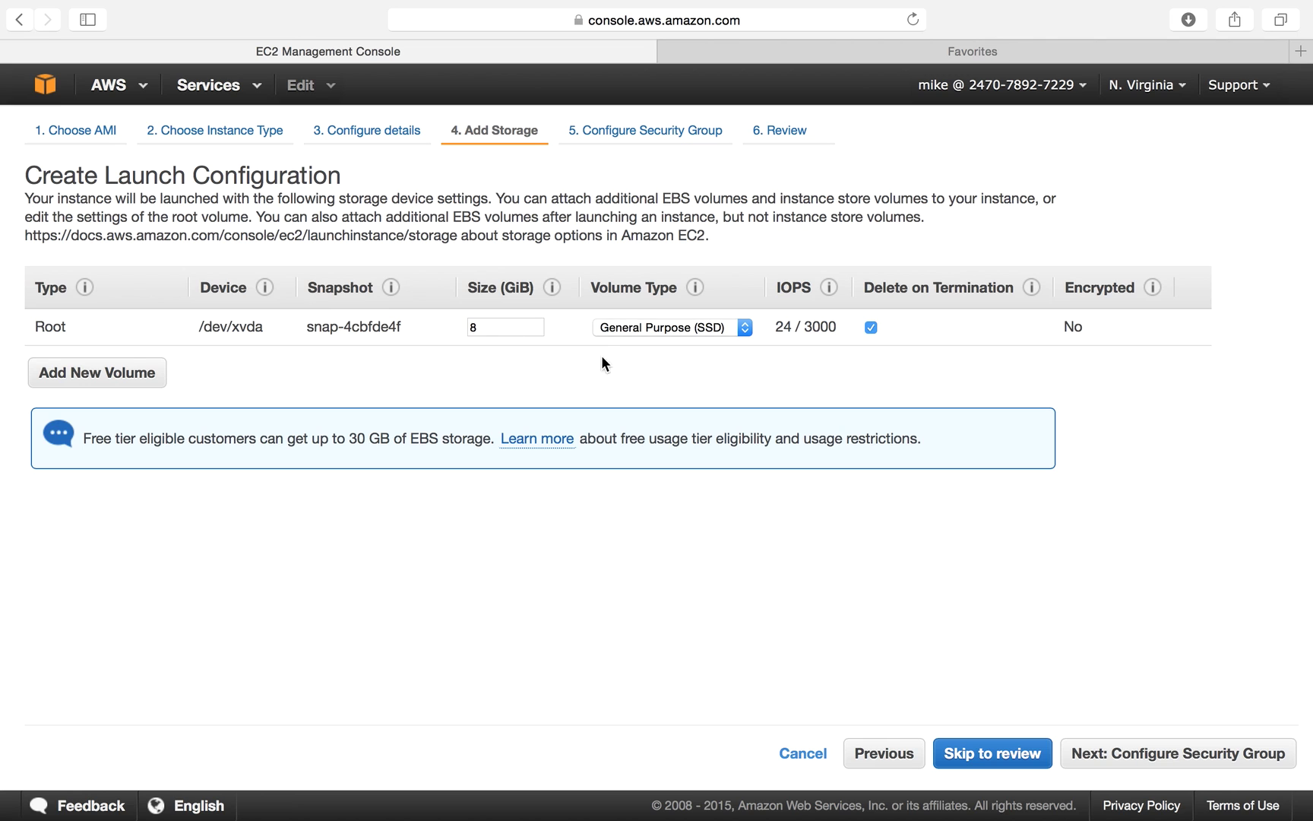
{"action": "left_click", "coordinate": [1170, 753]}
{"action": "mouse_move", "coordinate": [429, 395]}
{"action": "left_click", "coordinate": [424, 288]}
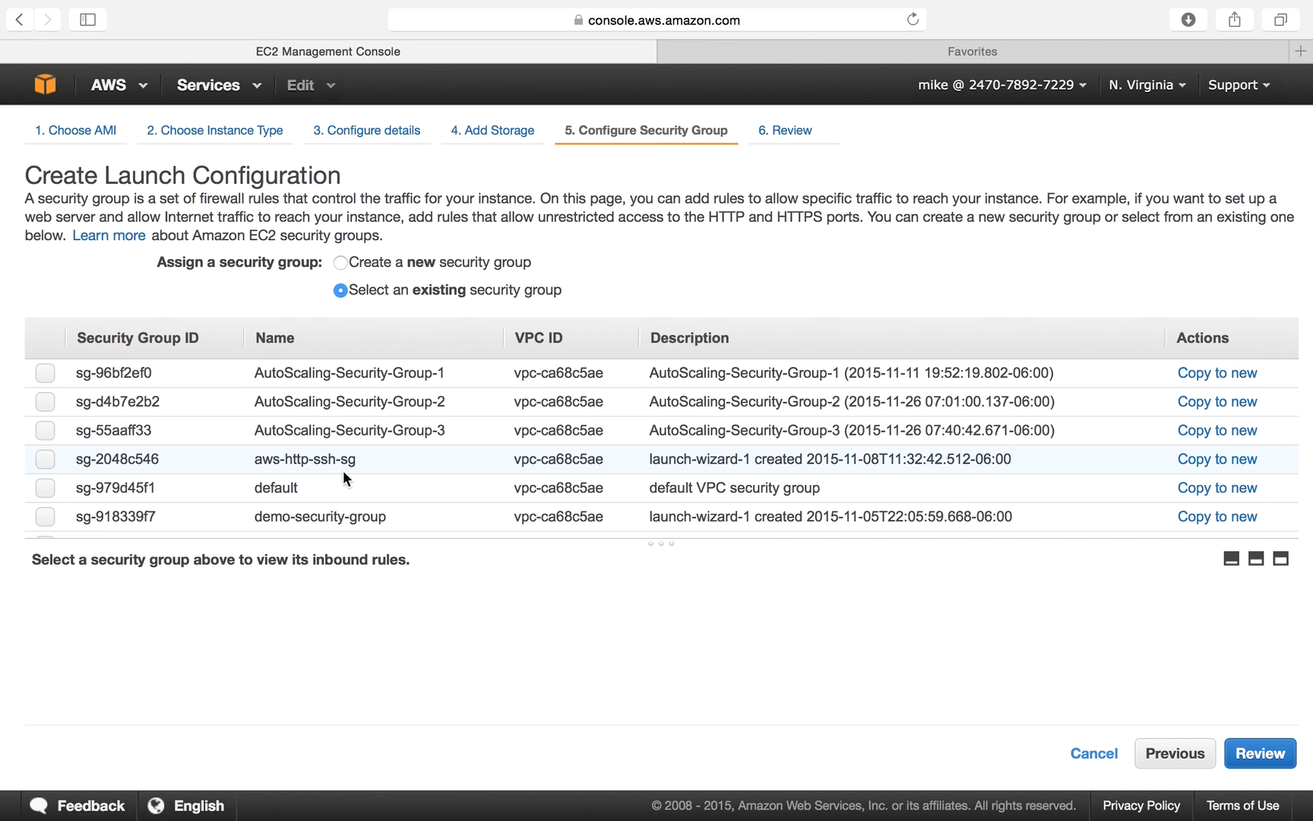
{"action": "left_click", "coordinate": [289, 514]}
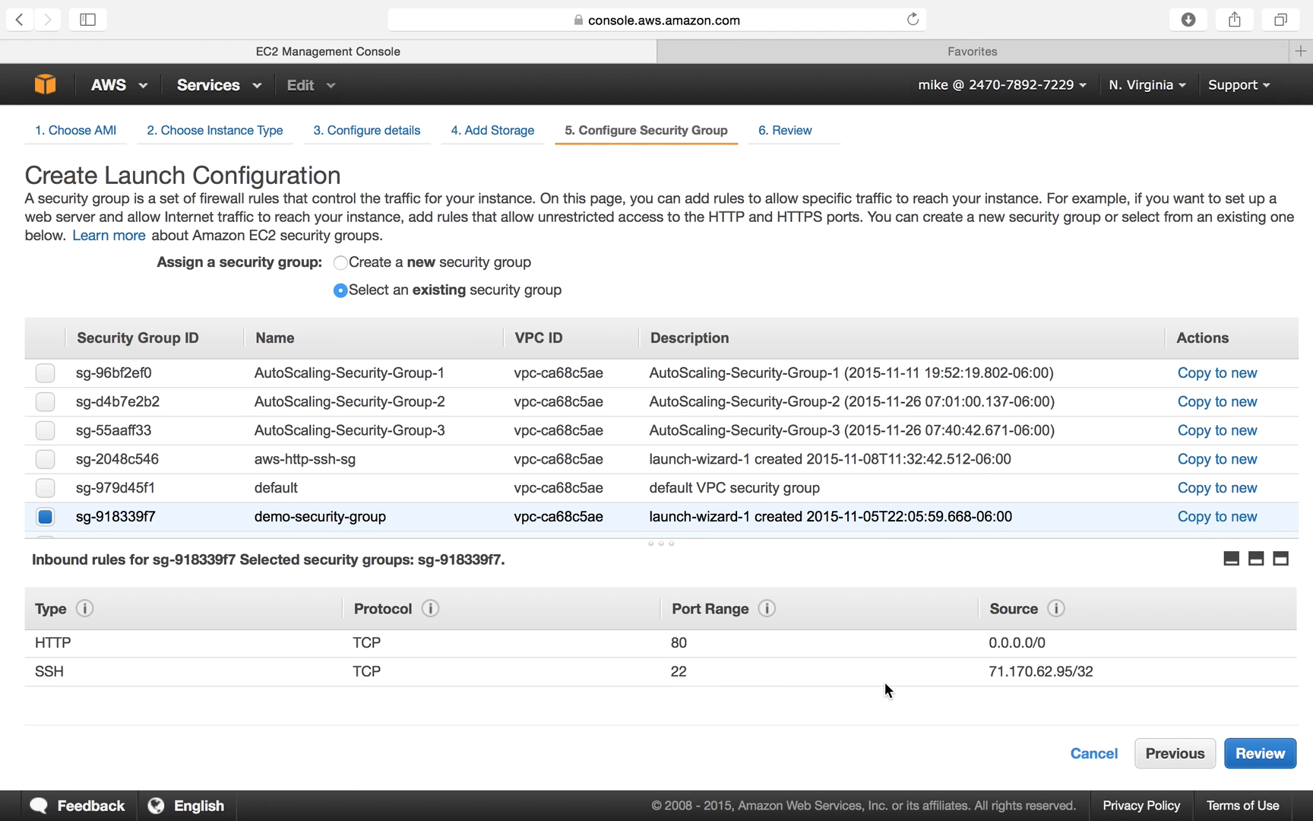
Review and create MyLaunchConfig-01 with the awsdemokey key pair, acknowledging the private key file.
{"action": "left_click", "coordinate": [1259, 755]}
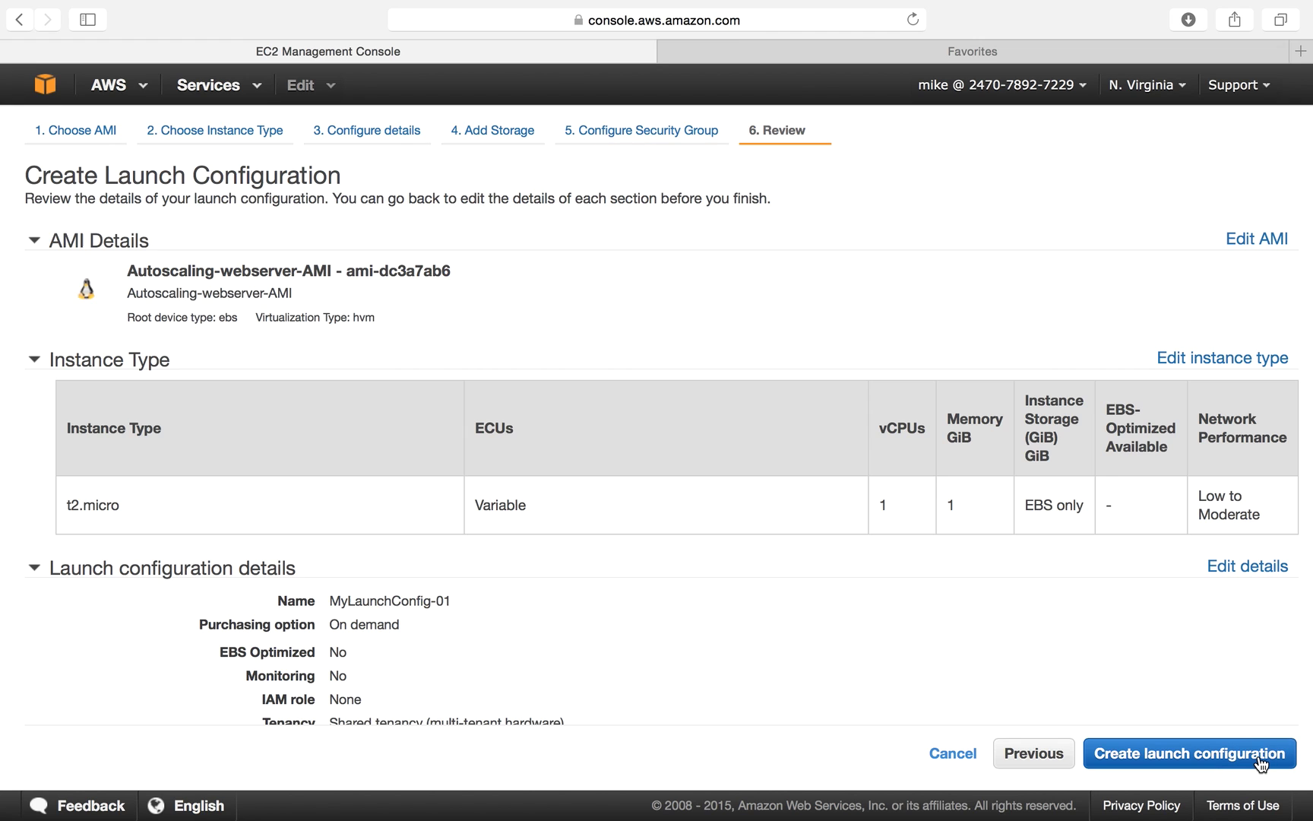
{"action": "scroll", "coordinate": [783, 622], "scroll_direction": "down", "scroll_amount": 3}
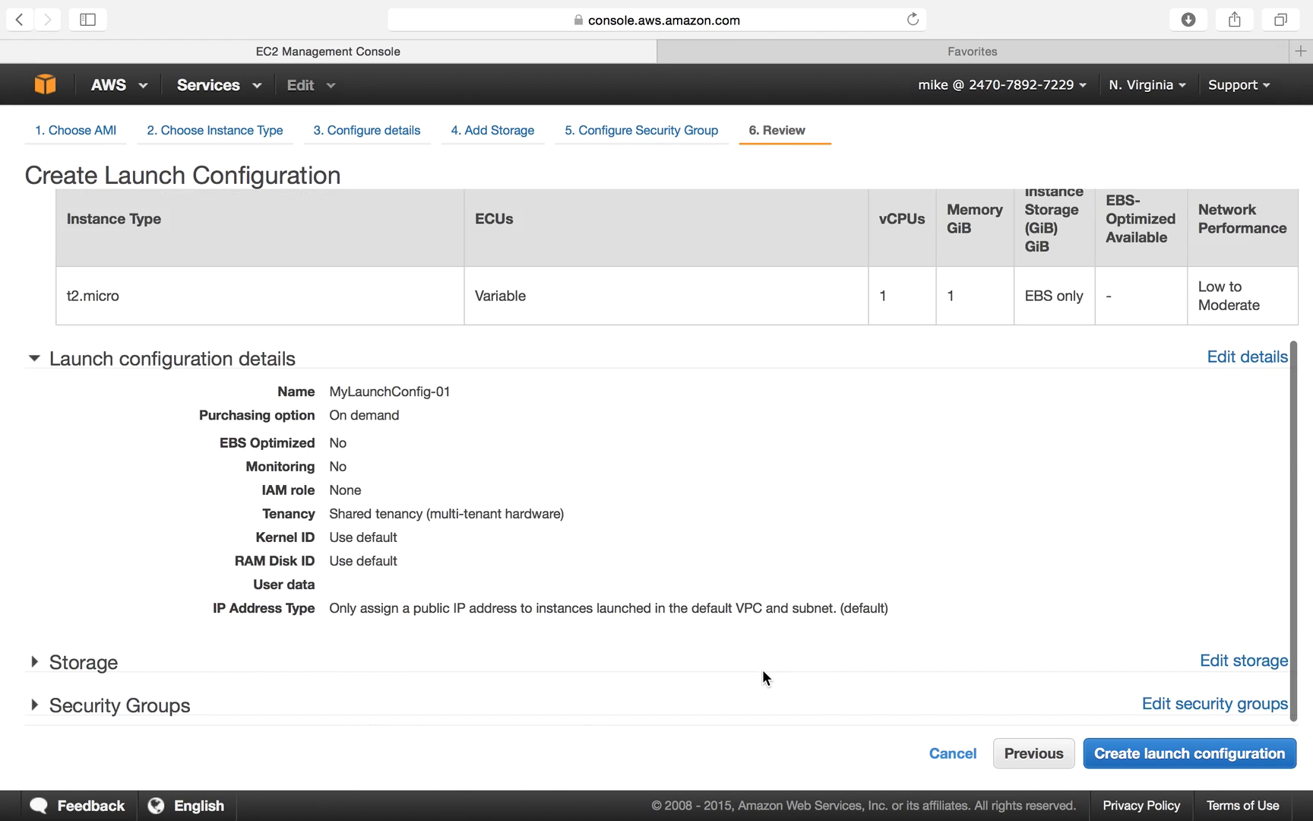
{"action": "left_click", "coordinate": [1167, 751]}
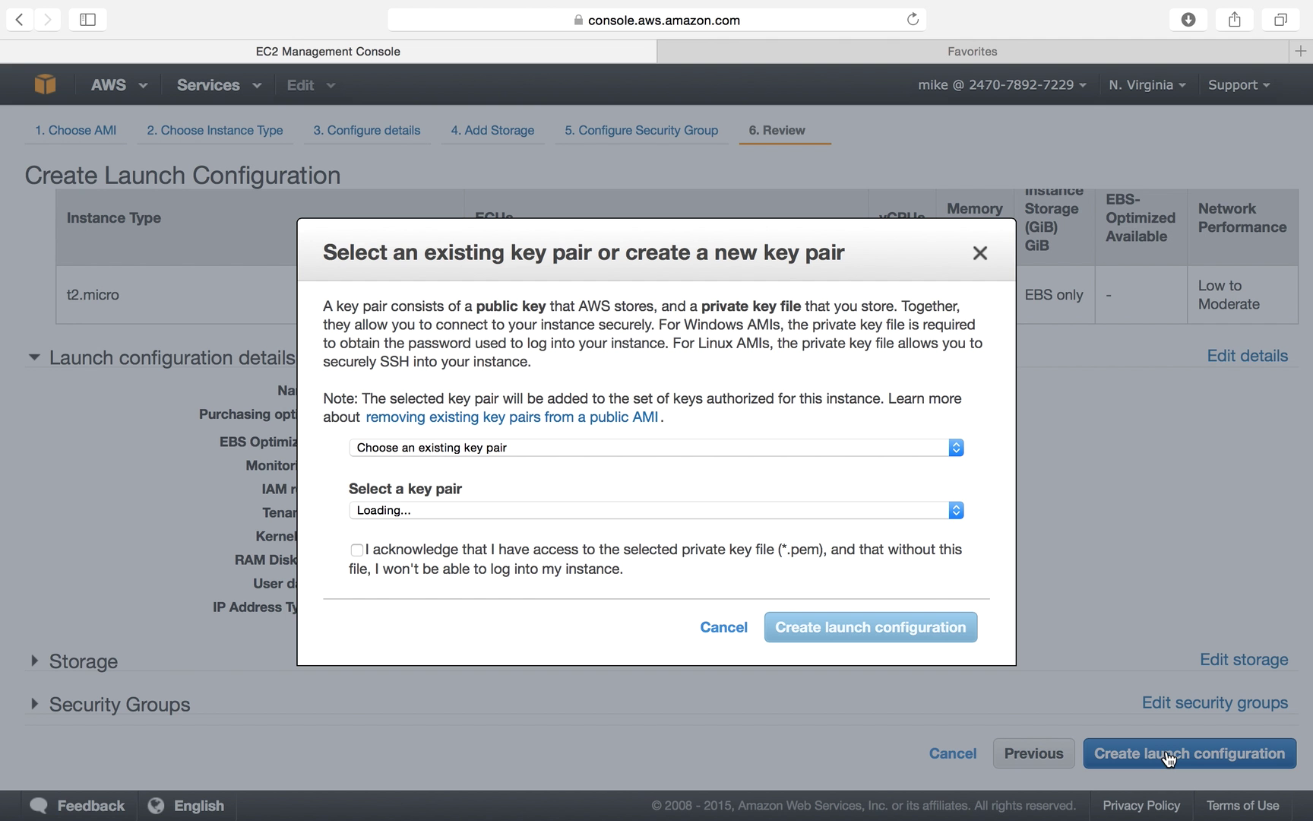
{"action": "left_click", "coordinate": [465, 549]}
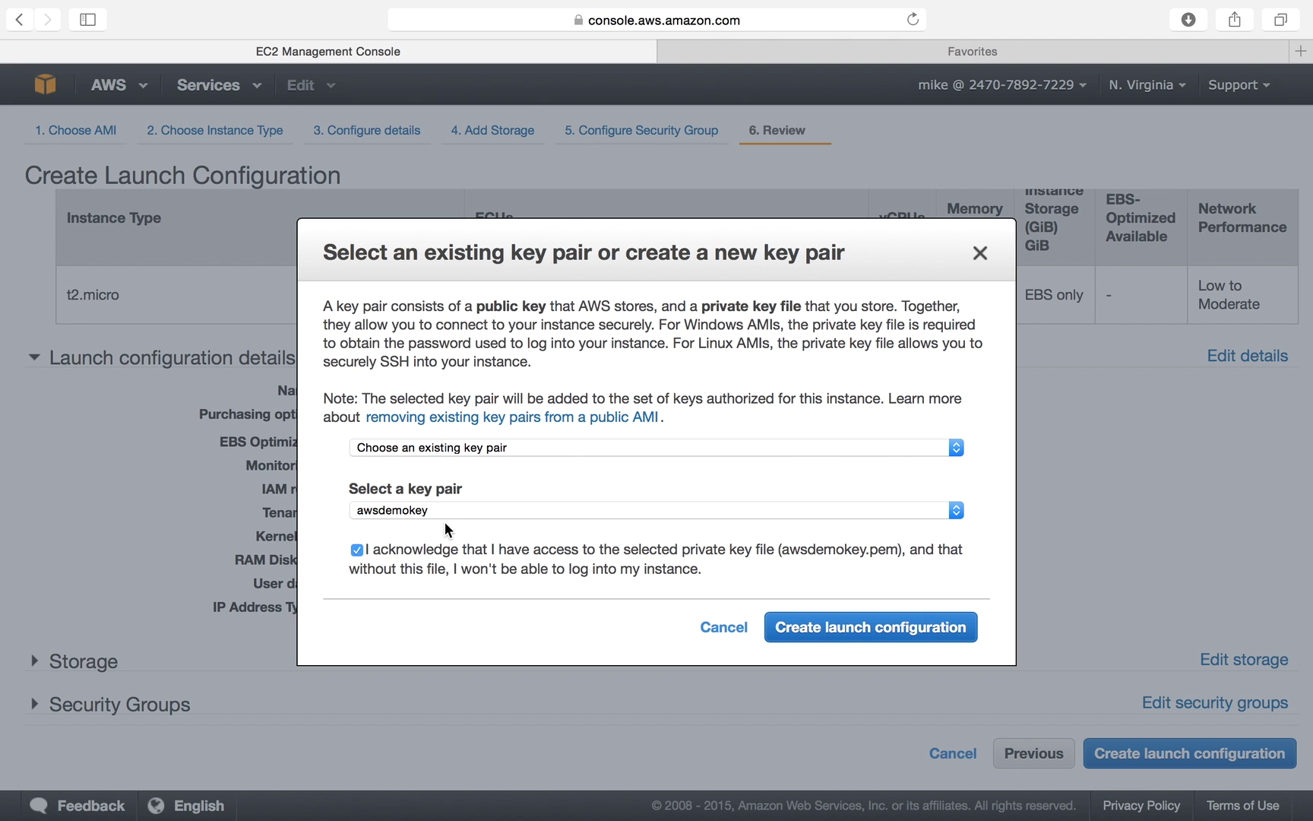
{"action": "left_click", "coordinate": [880, 632]}
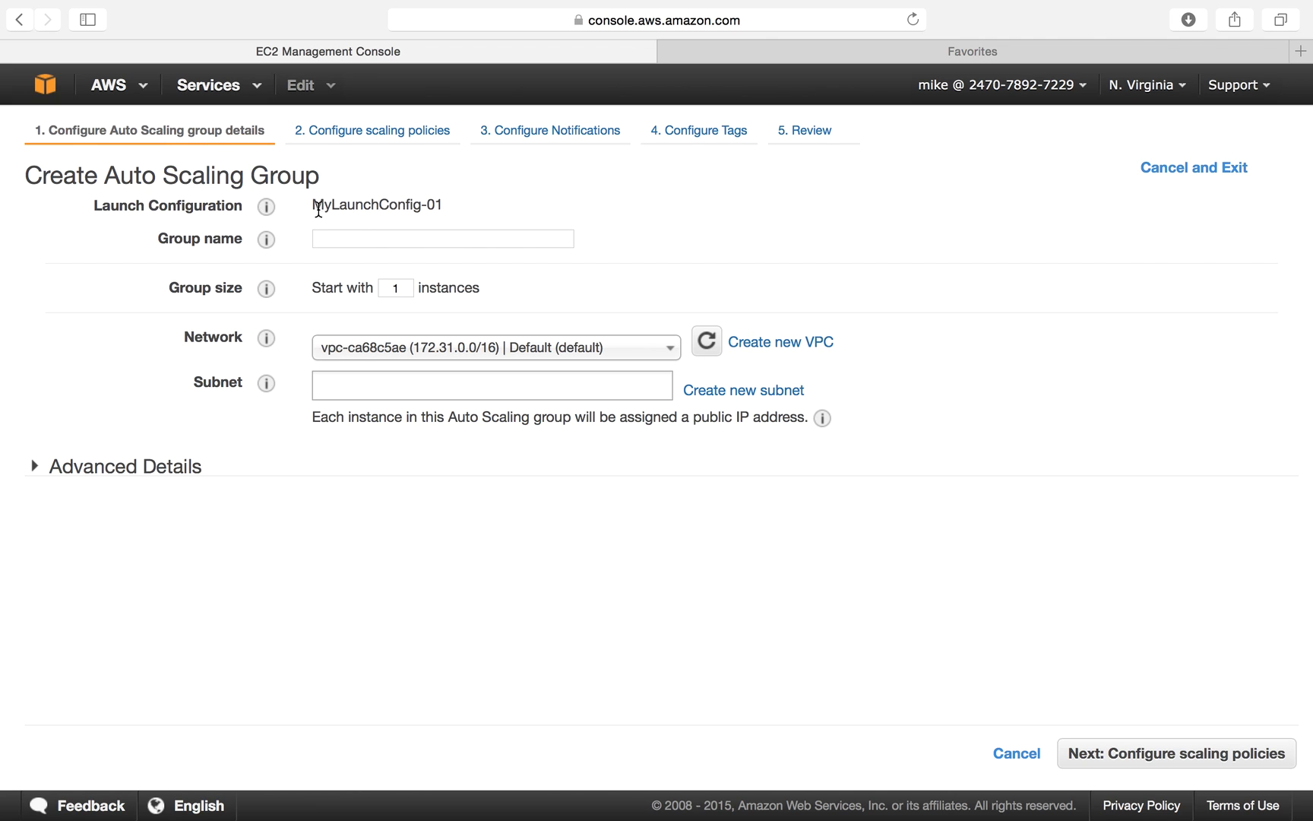
Name the group MyAutoScaleGroup-01 and set it to start with 1 instance.
{"action": "left_click_drag", "start_coordinate": [313, 207], "coordinate": [446, 205]}
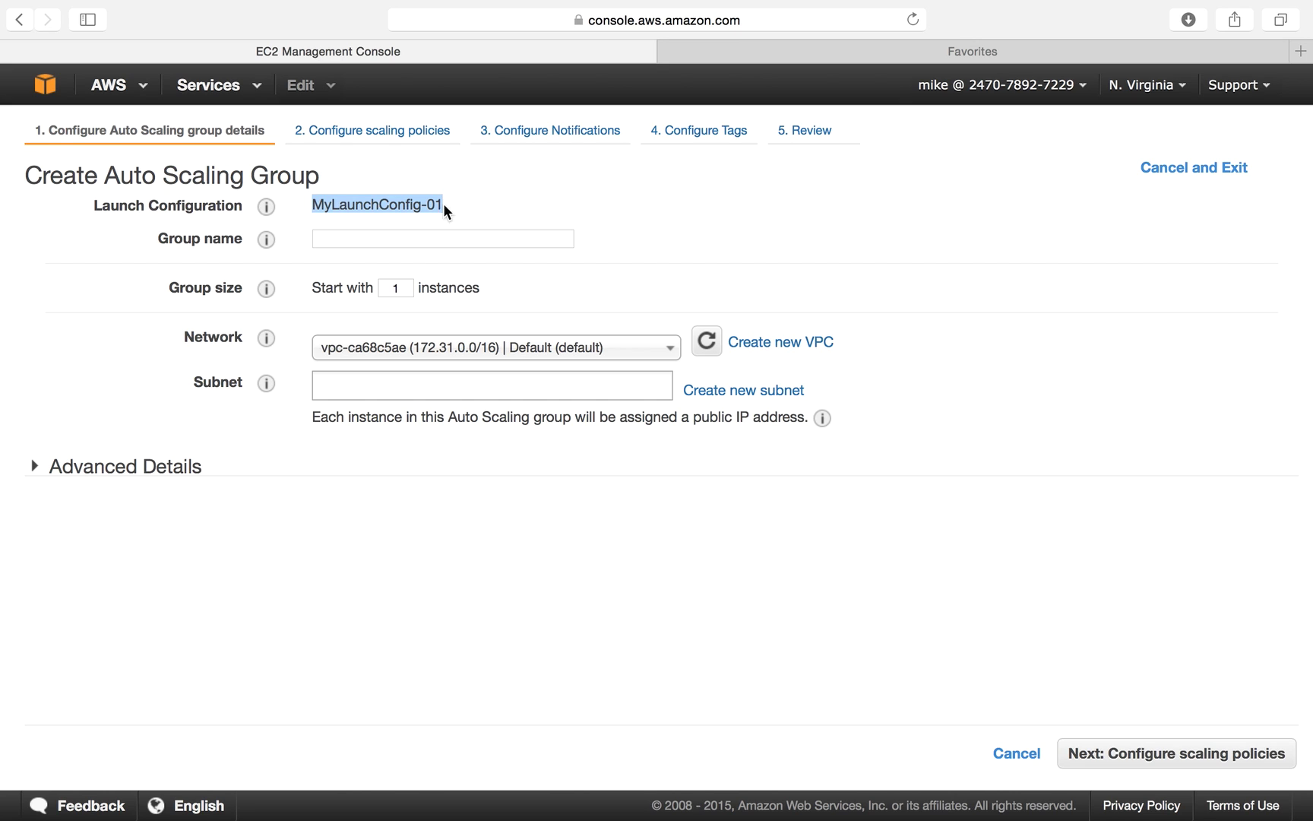
{"action": "left_click", "coordinate": [385, 241]}
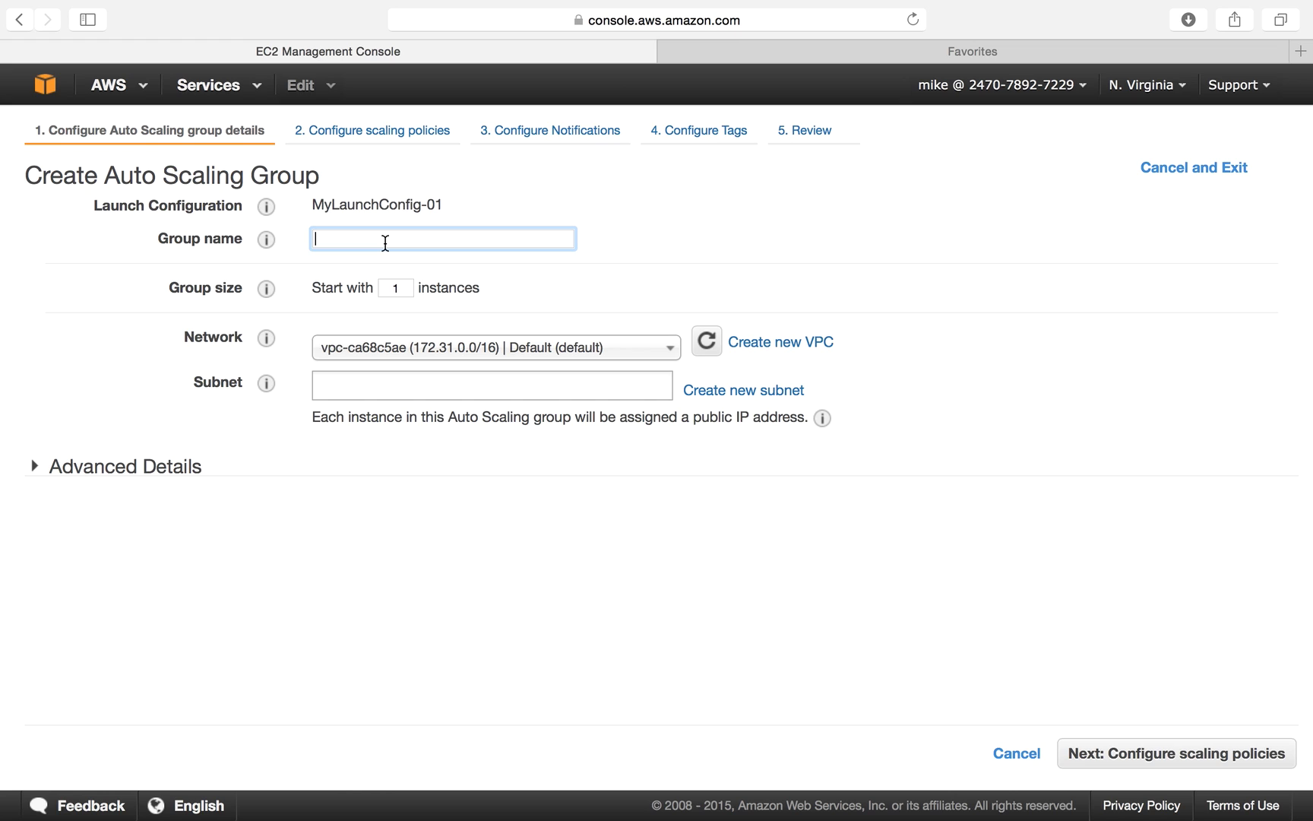
{"action": "type", "text": "MyAutoScaleGroup-01"}
{"action": "key", "text": "Tab"}
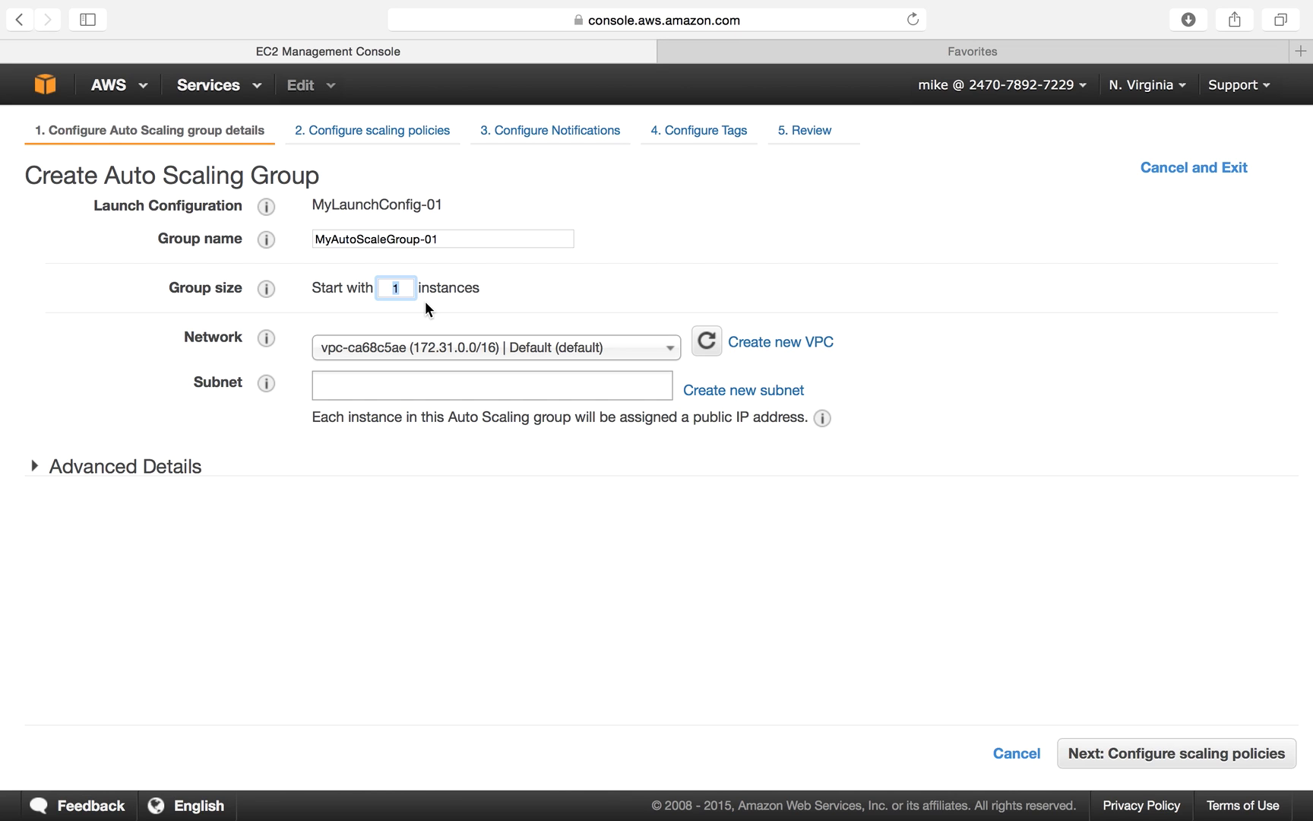
{"action": "type", "text": "10"}
{"action": "key", "text": "BackSpace"}
{"action": "left_click", "coordinate": [566, 313]}
Keep the default VPC vpc-ca68c5ae as the group's network.
{"action": "left_click", "coordinate": [492, 351]}
{"action": "left_click", "coordinate": [492, 351]}
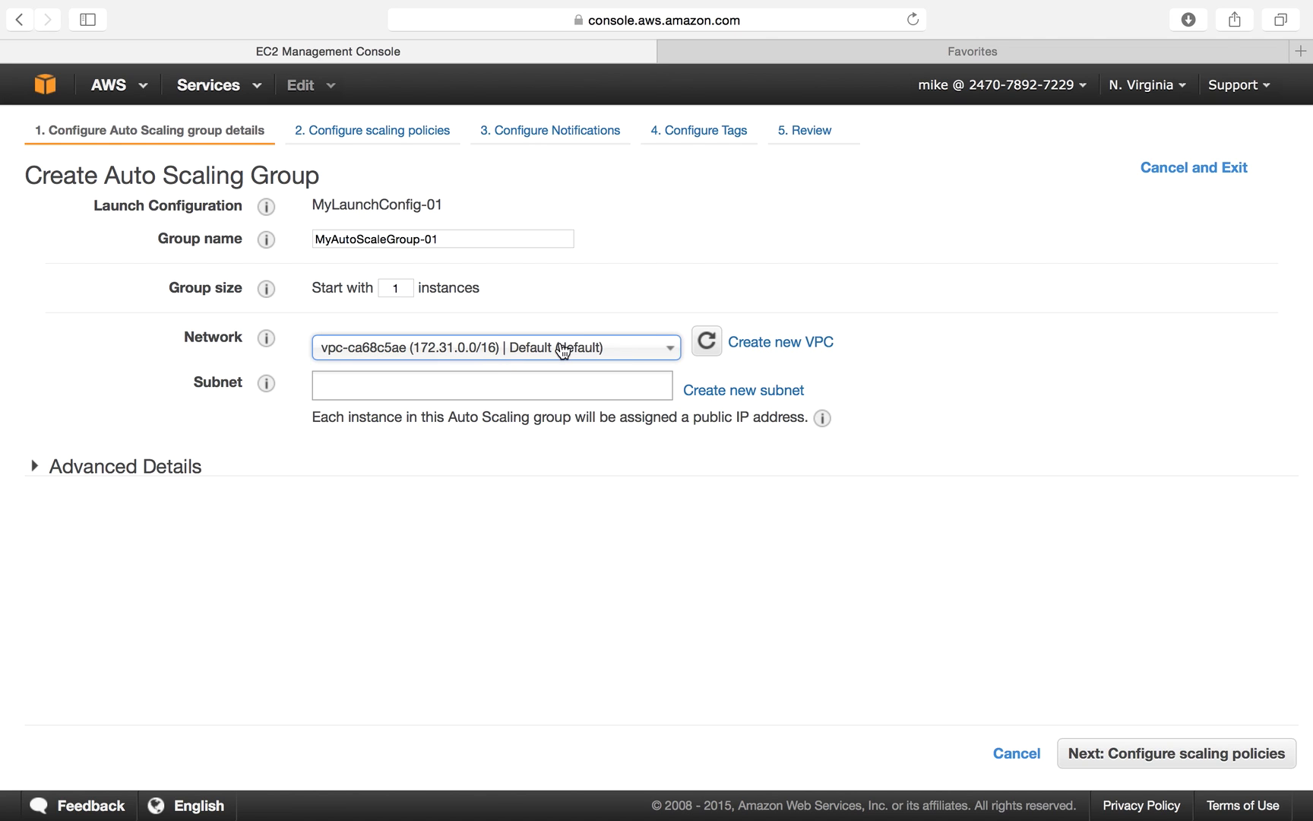
{"action": "left_click", "coordinate": [564, 350]}
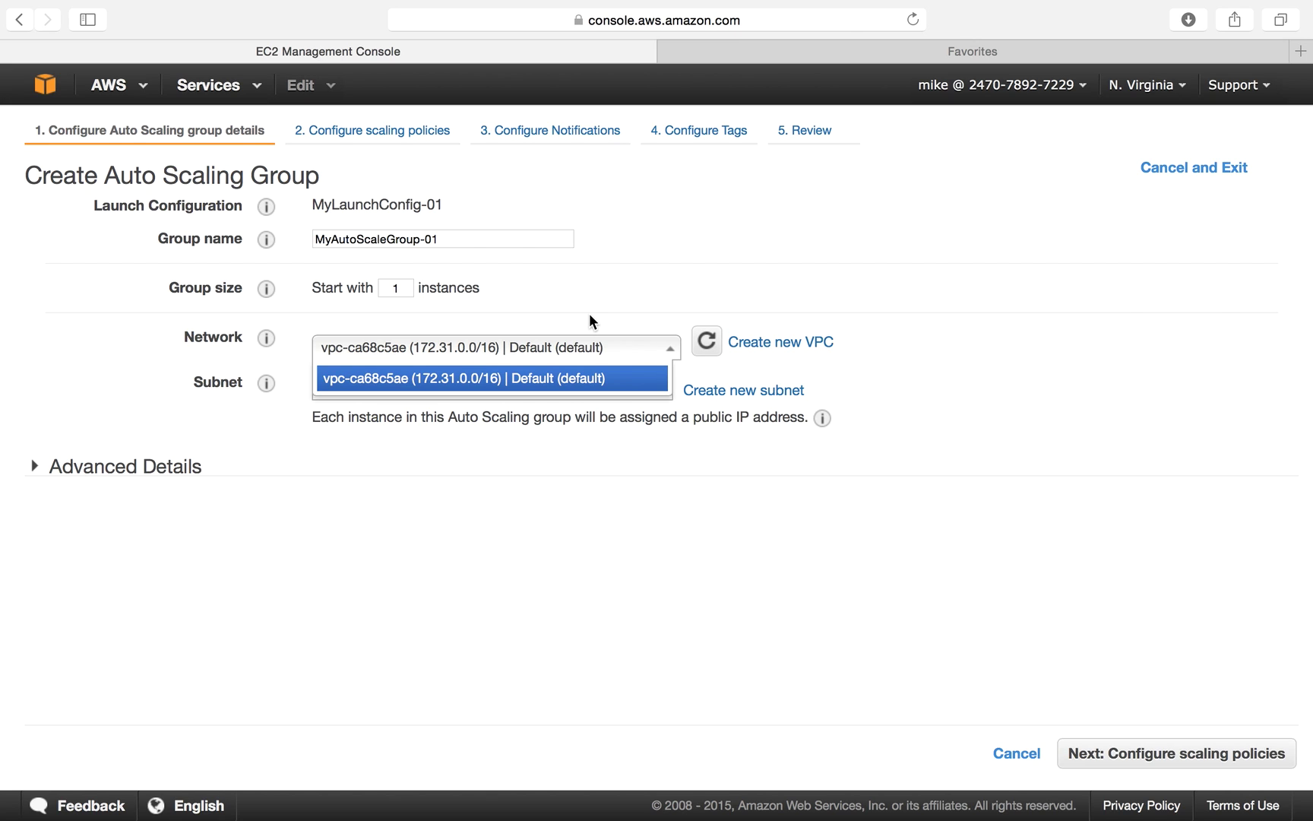
{"action": "left_click", "coordinate": [612, 304]}
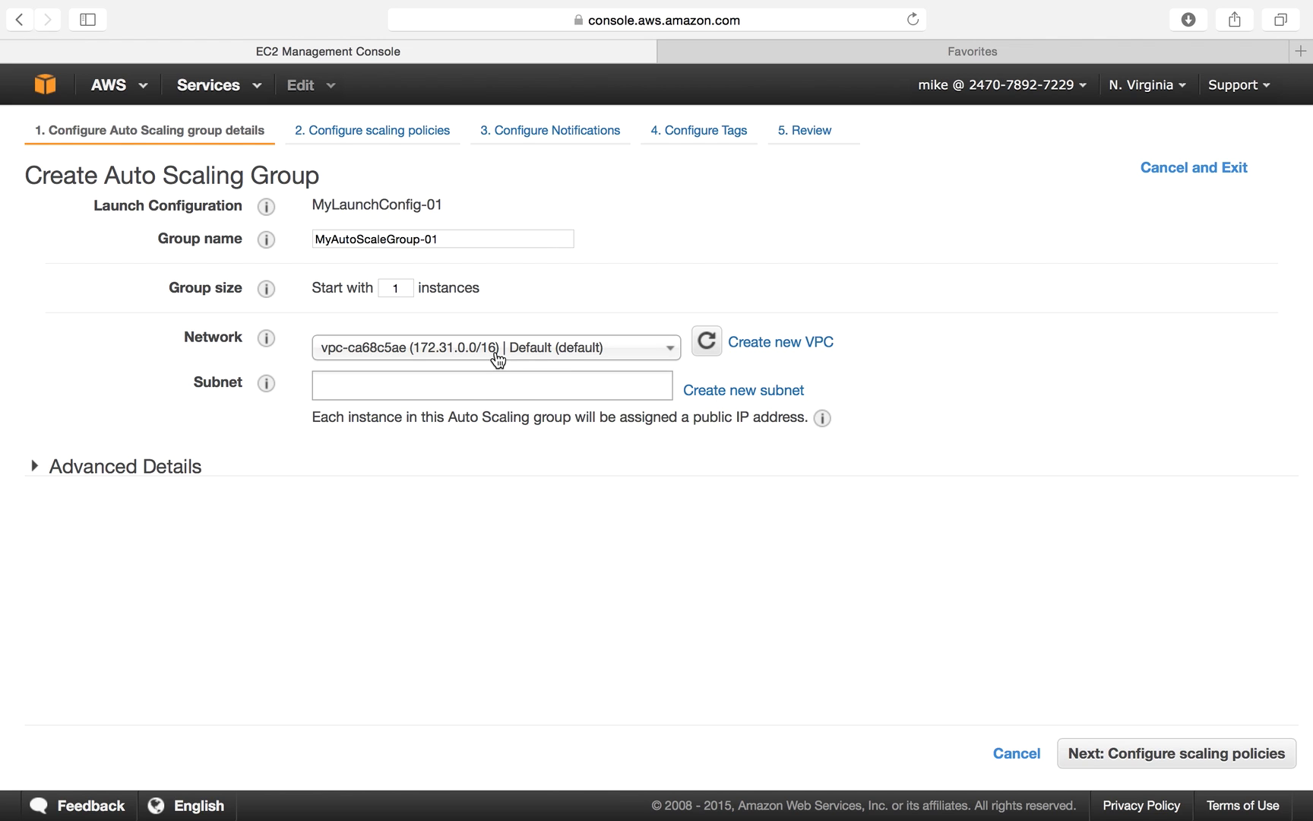
{"action": "left_click", "coordinate": [463, 387]}
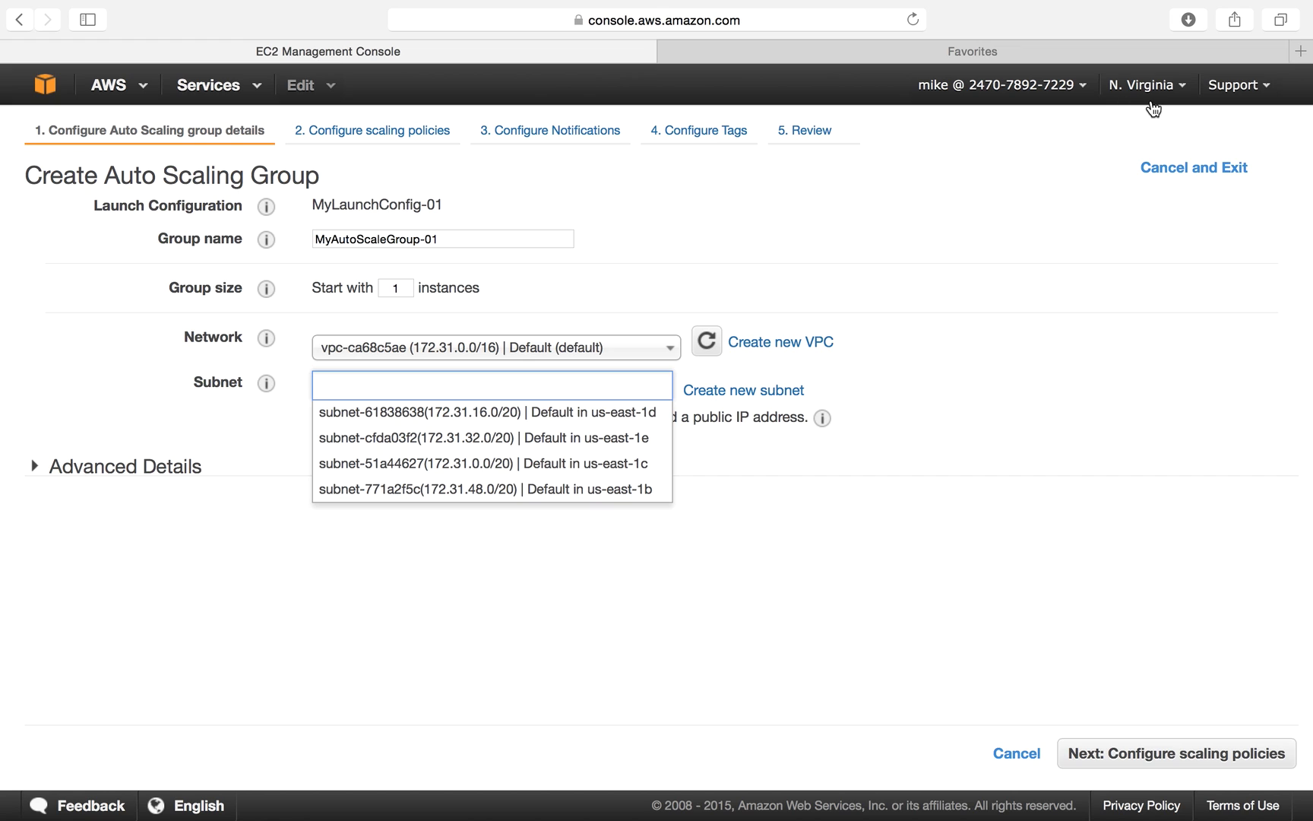
Add the us-east-1d, 1e, 1c and 1b default subnets, removing and re-adding the us-east-1e one.
{"action": "left_click", "coordinate": [547, 414]}
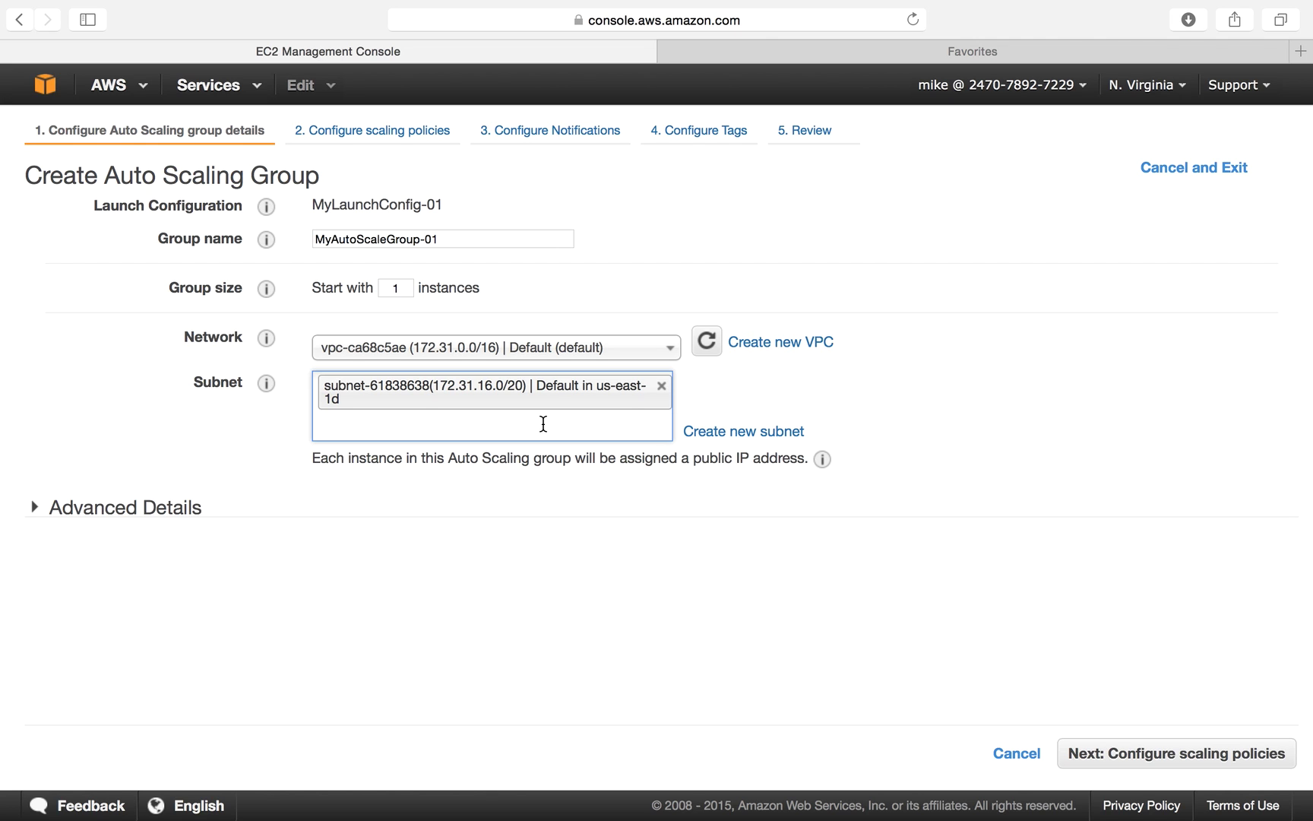
{"action": "left_click", "coordinate": [543, 423]}
{"action": "left_click", "coordinate": [535, 456]}
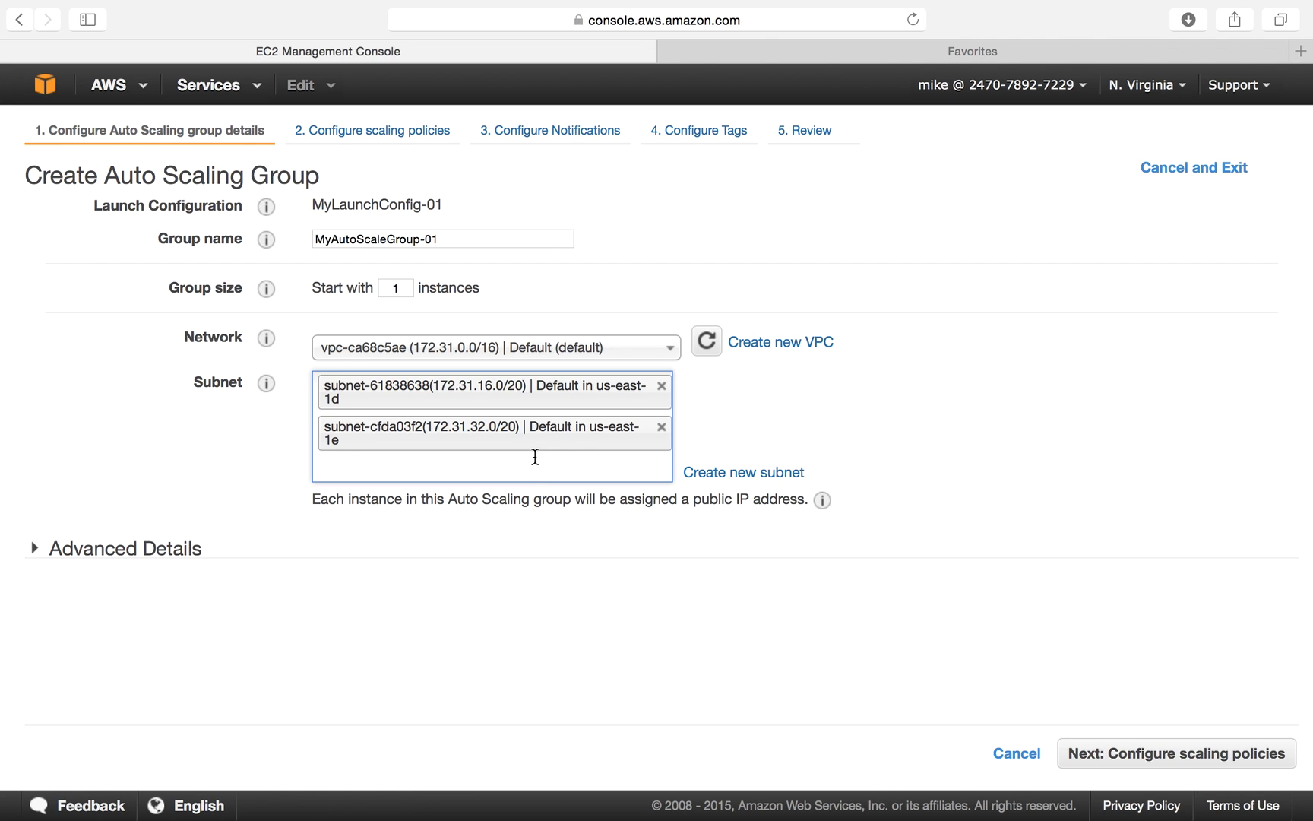
{"action": "left_click", "coordinate": [532, 465]}
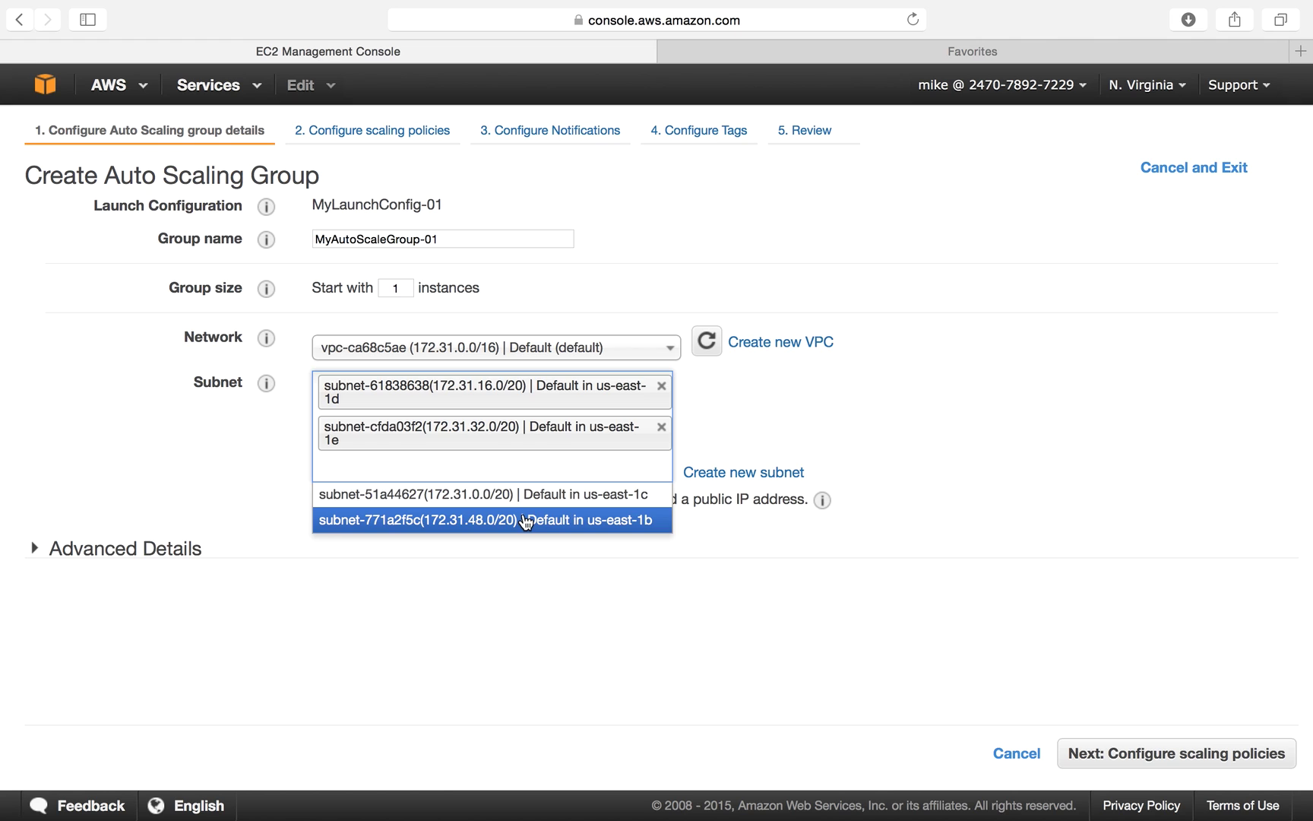
{"action": "left_click", "coordinate": [532, 495]}
{"action": "left_click", "coordinate": [538, 505]}
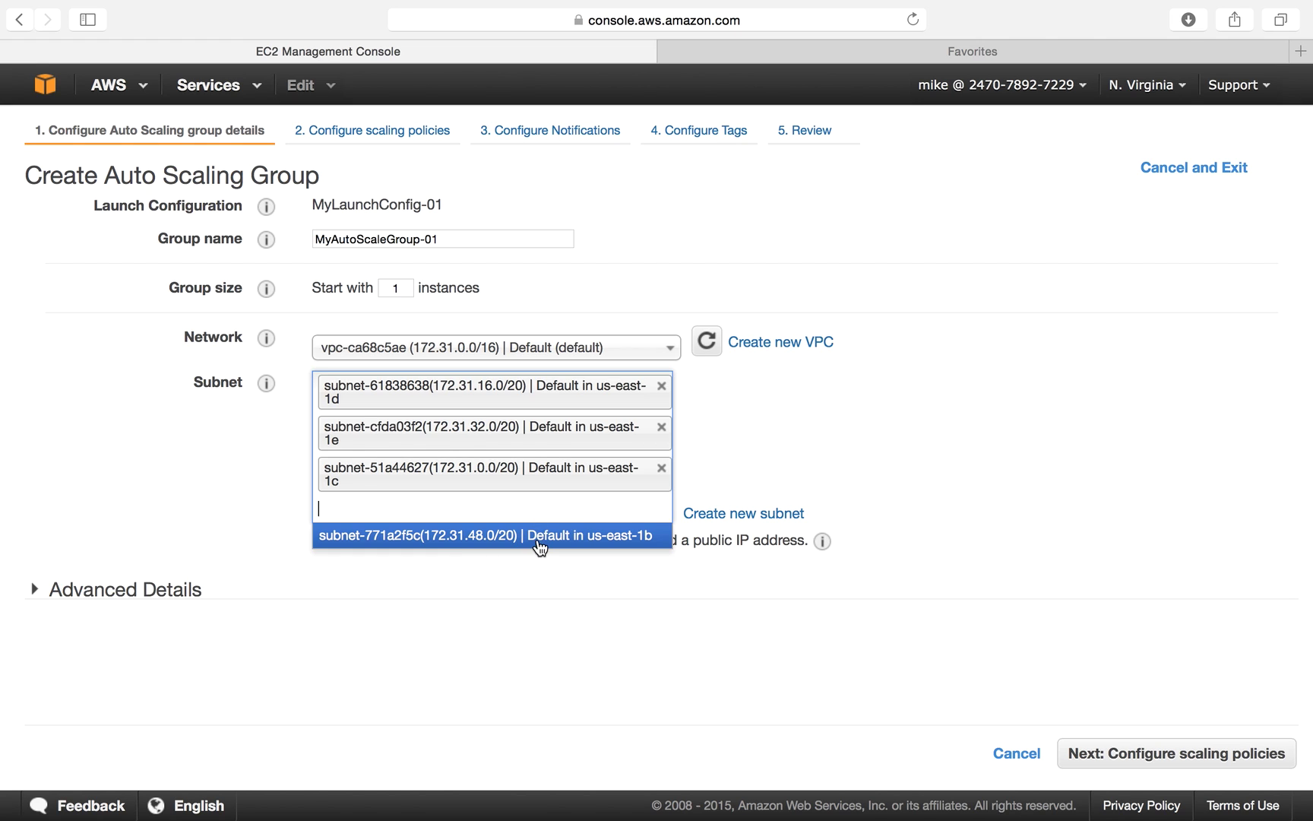
{"action": "left_click", "coordinate": [538, 536]}
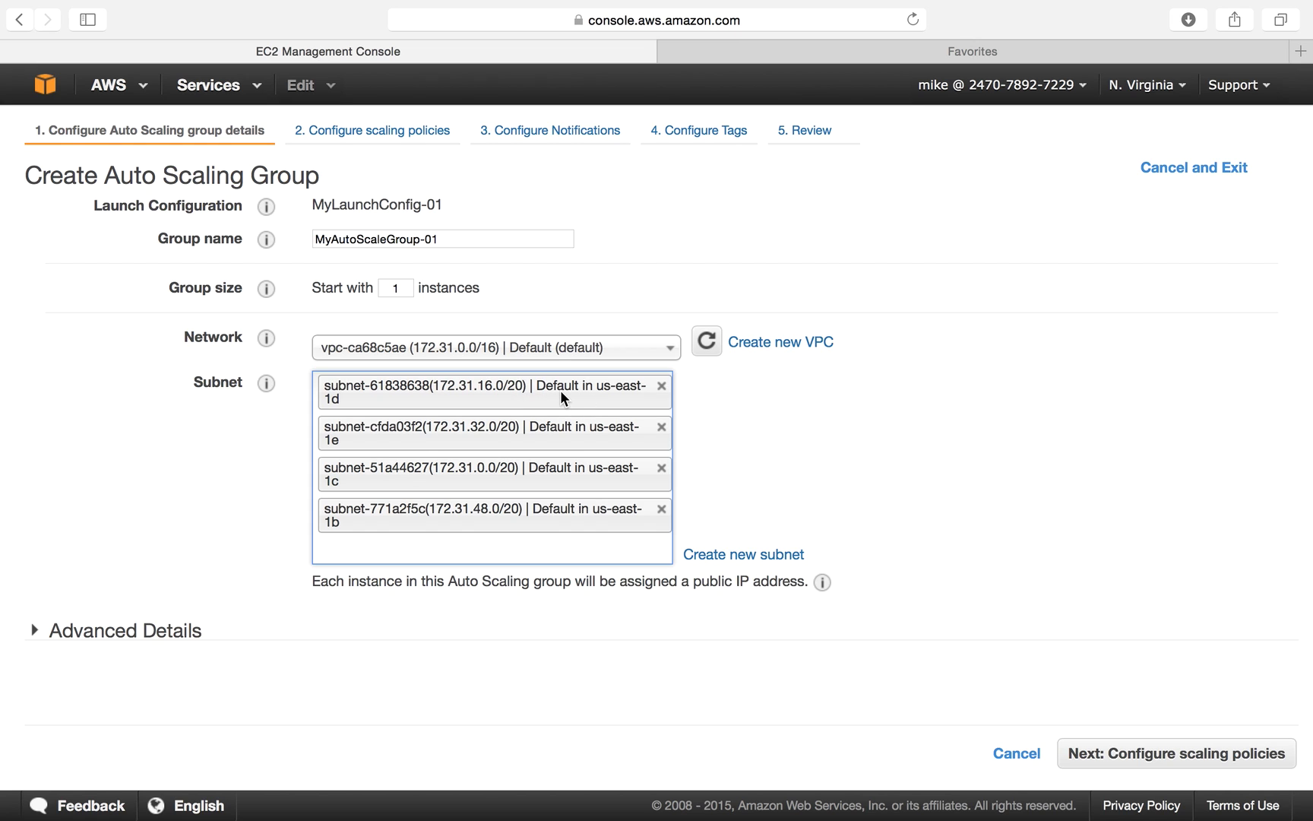
{"action": "left_click", "coordinate": [662, 428]}
{"action": "left_click", "coordinate": [640, 503]}
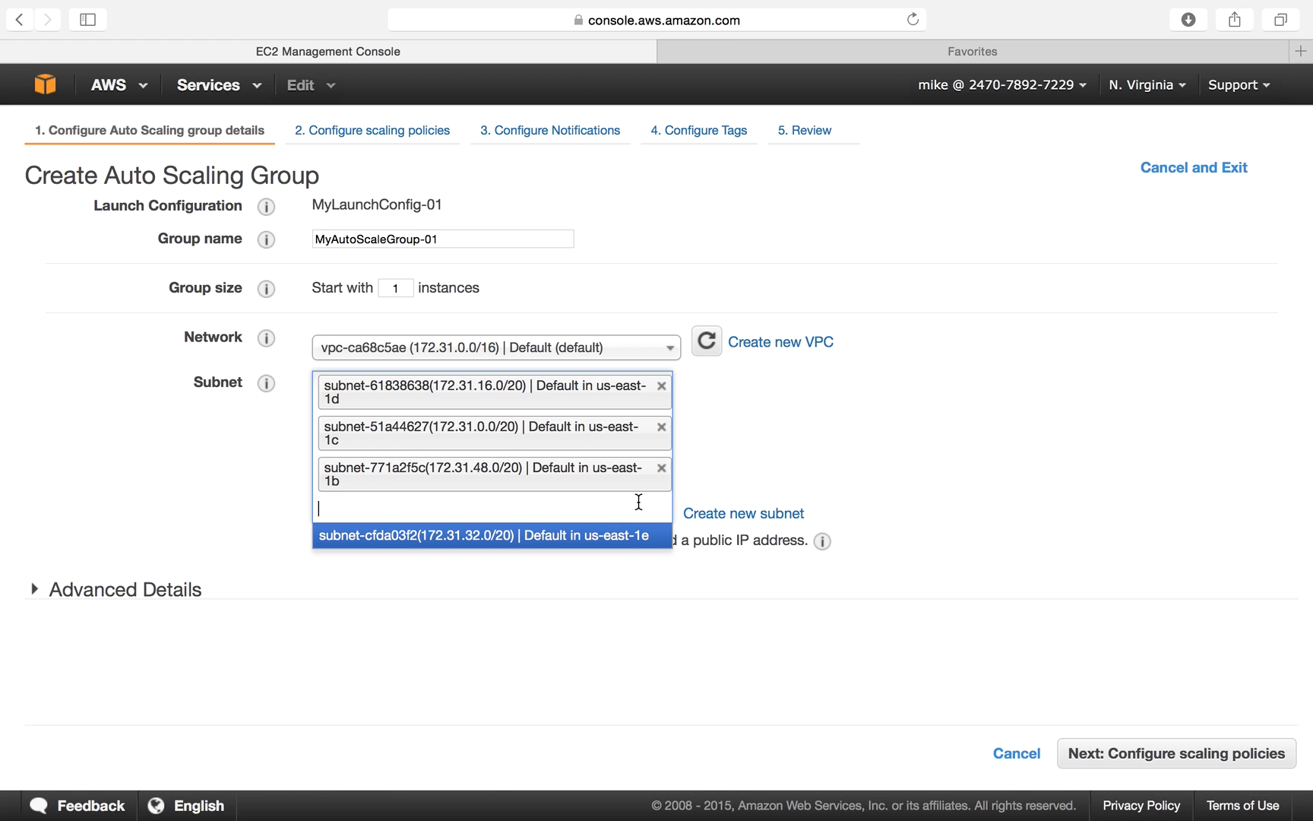
{"action": "left_click", "coordinate": [609, 535]}
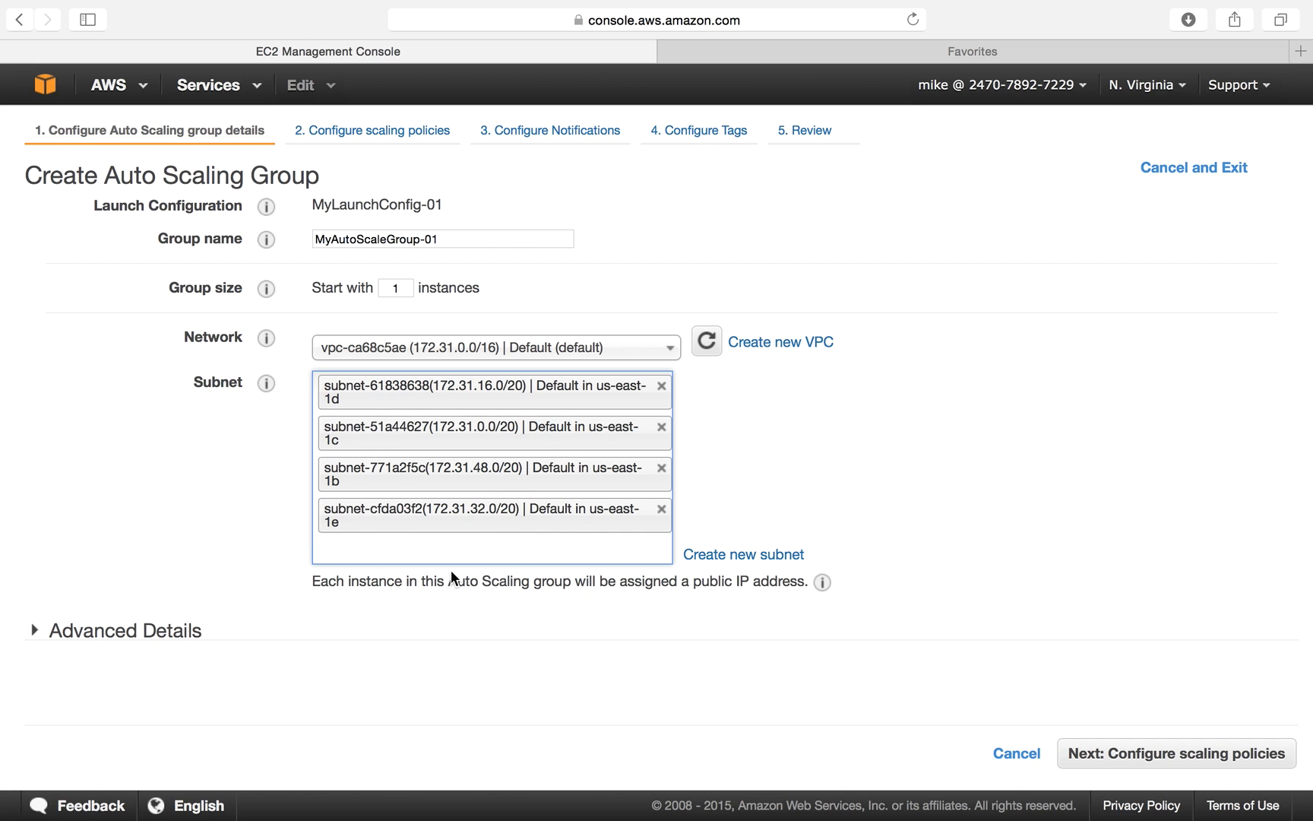
{"action": "left_click", "coordinate": [1229, 760]}
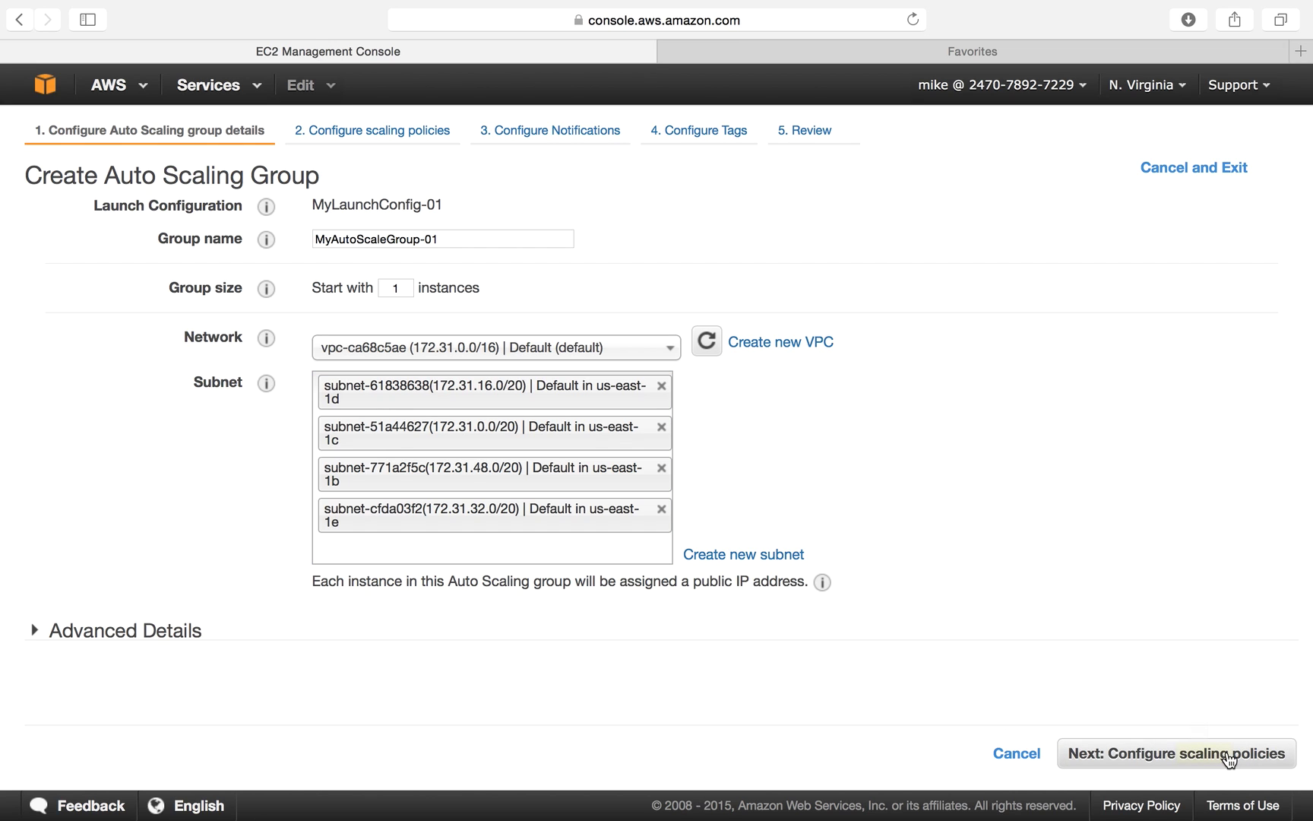
Choose scaling policies and let the group scale between 1 and 4 instances.
{"action": "left_click", "coordinate": [1201, 760]}
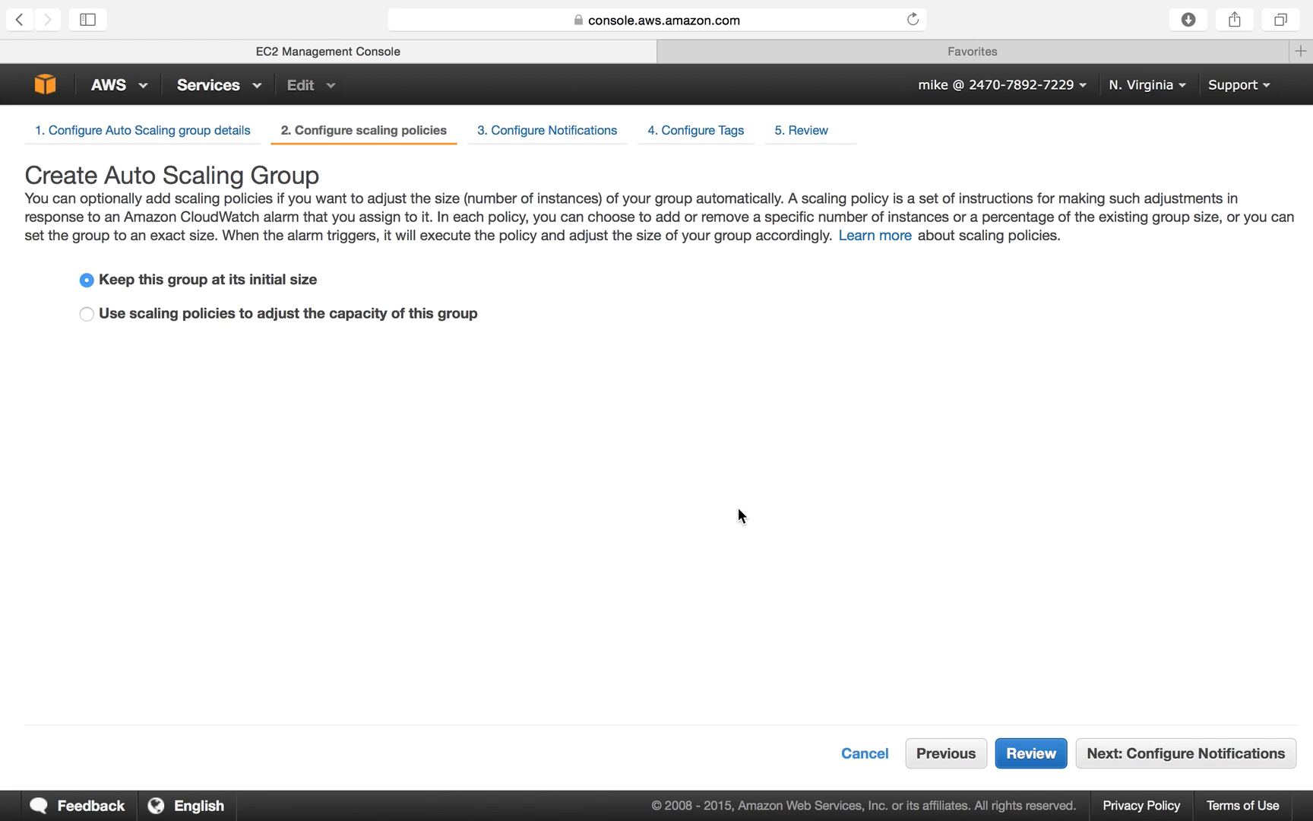
{"action": "left_click", "coordinate": [460, 316]}
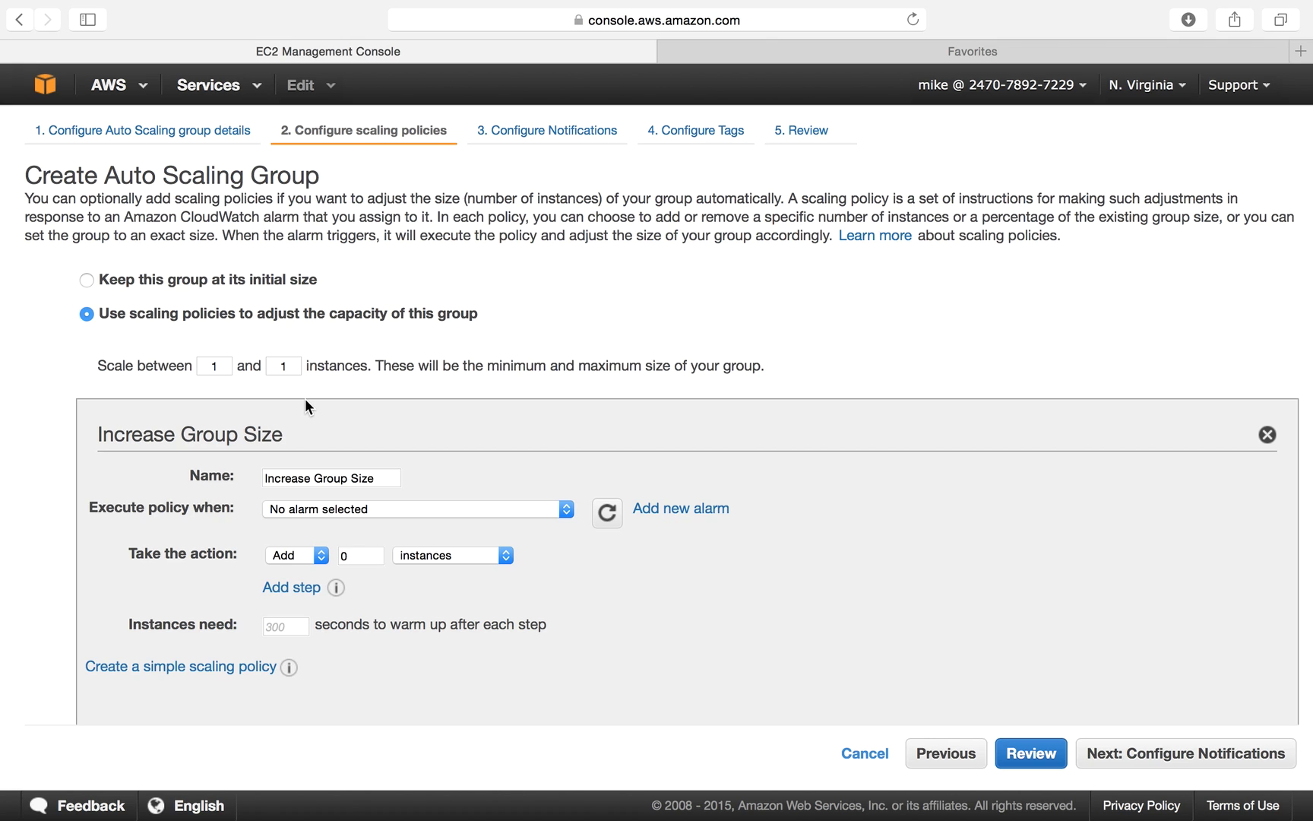
{"action": "left_click_drag", "start_coordinate": [102, 435], "coordinate": [276, 438]}
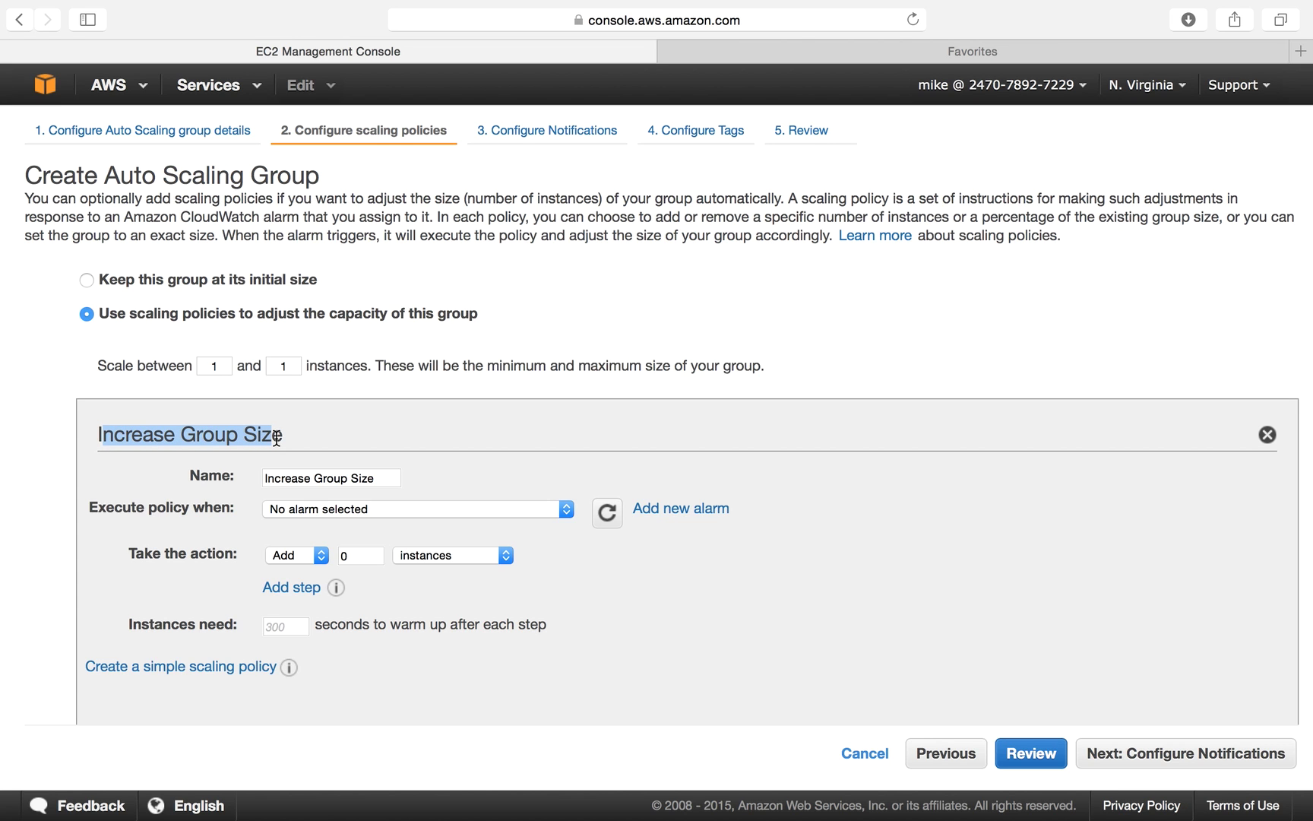
{"action": "scroll", "coordinate": [264, 610], "scroll_direction": "down", "scroll_amount": 5}
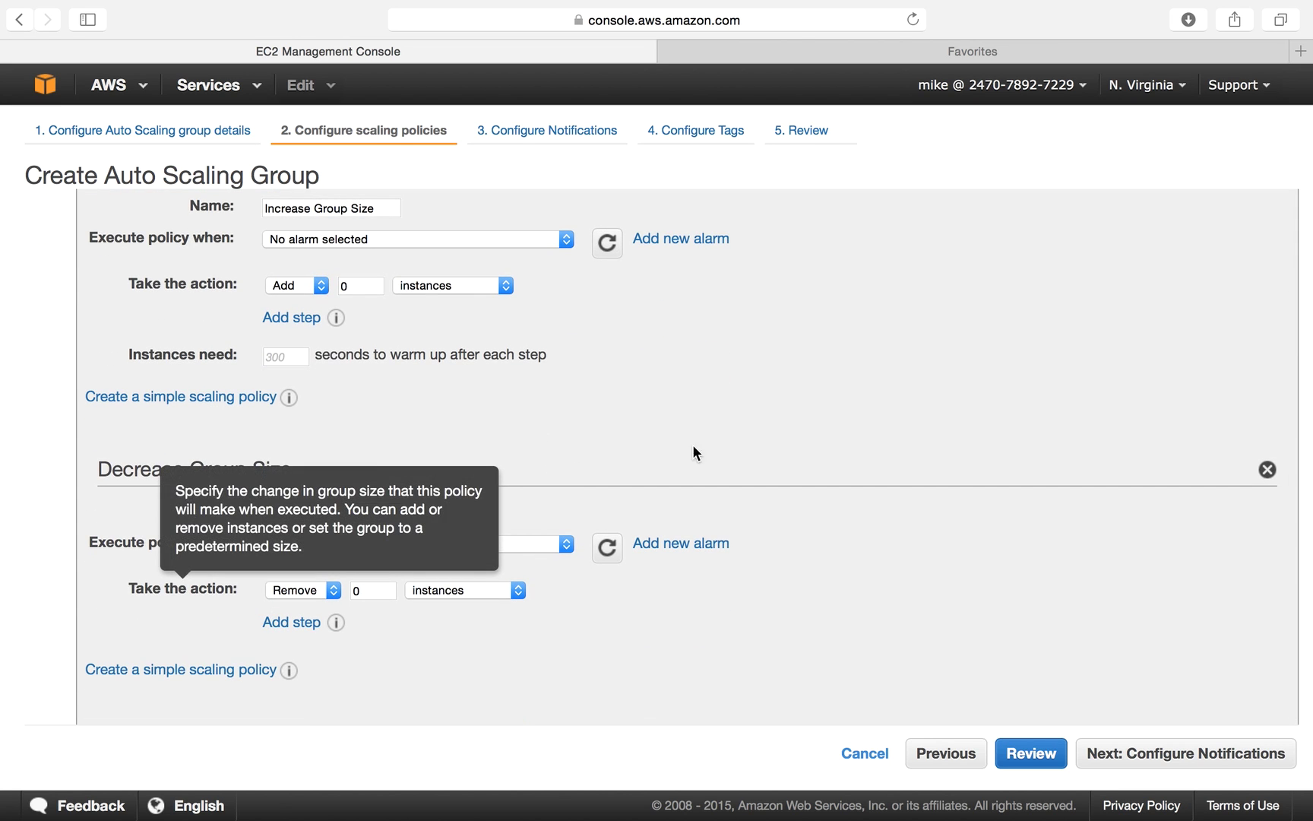
{"action": "scroll", "coordinate": [742, 448], "scroll_direction": "up", "scroll_amount": 5}
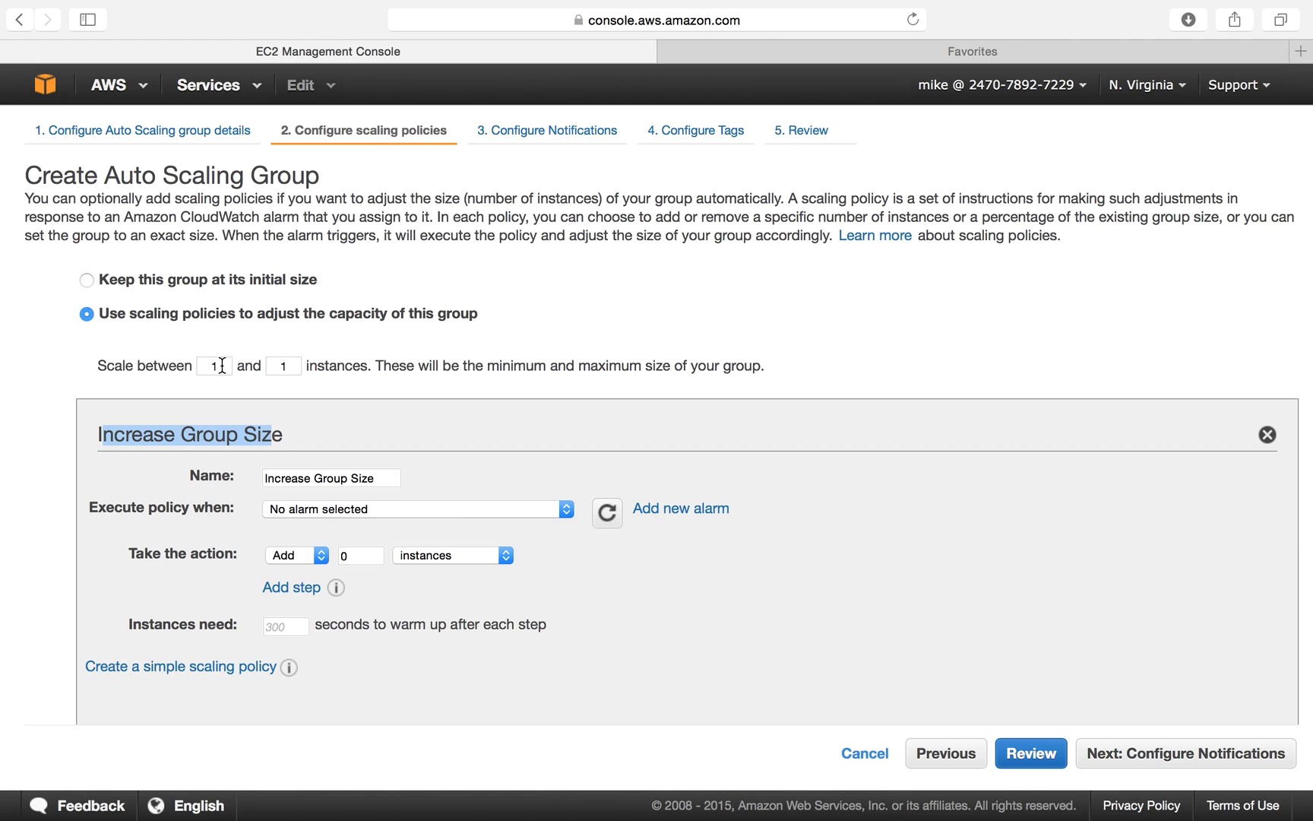
{"action": "double_click", "coordinate": [288, 364]}
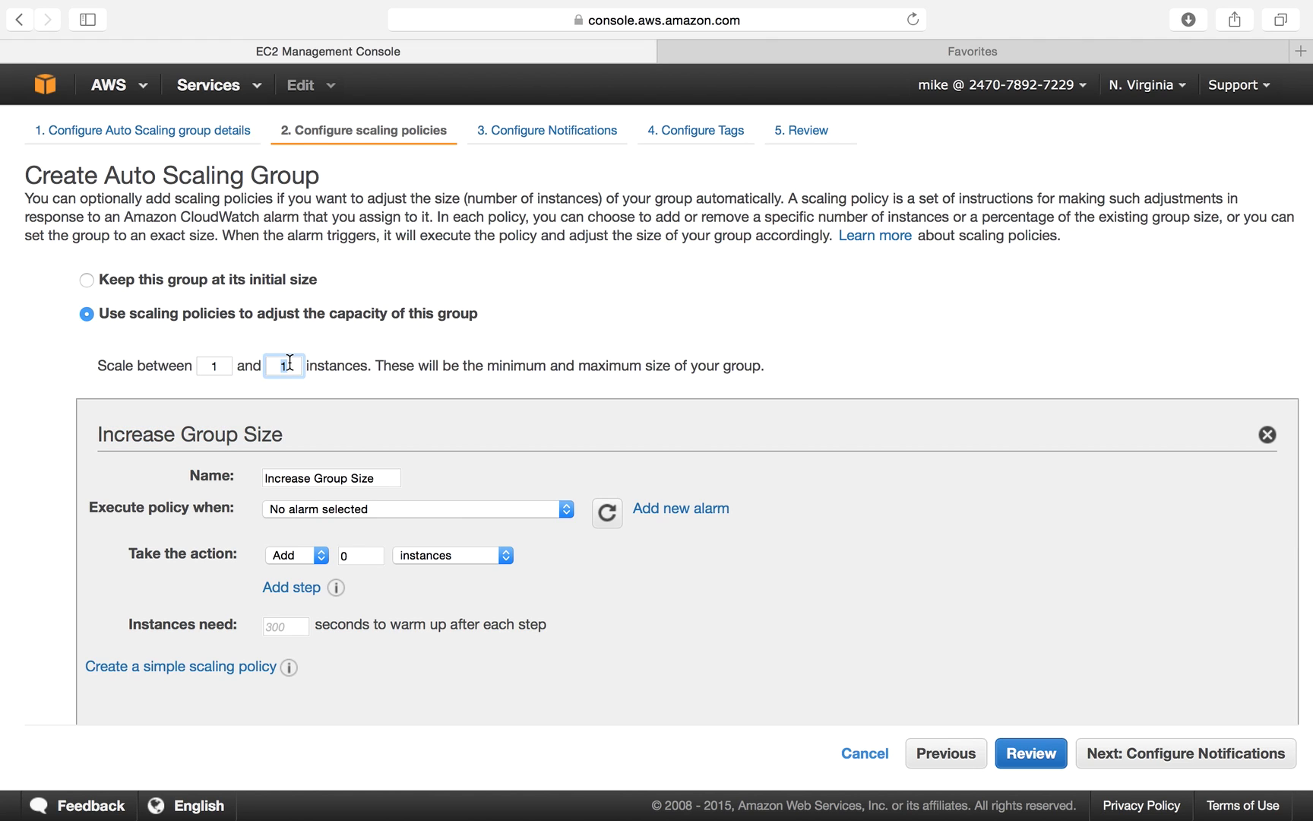
{"action": "type", "text": "4"}
{"action": "left_click", "coordinate": [646, 317]}
Make the Increase Group Size policy add 1 instance.
{"action": "double_click", "coordinate": [364, 551]}
{"action": "type", "text": "1"}
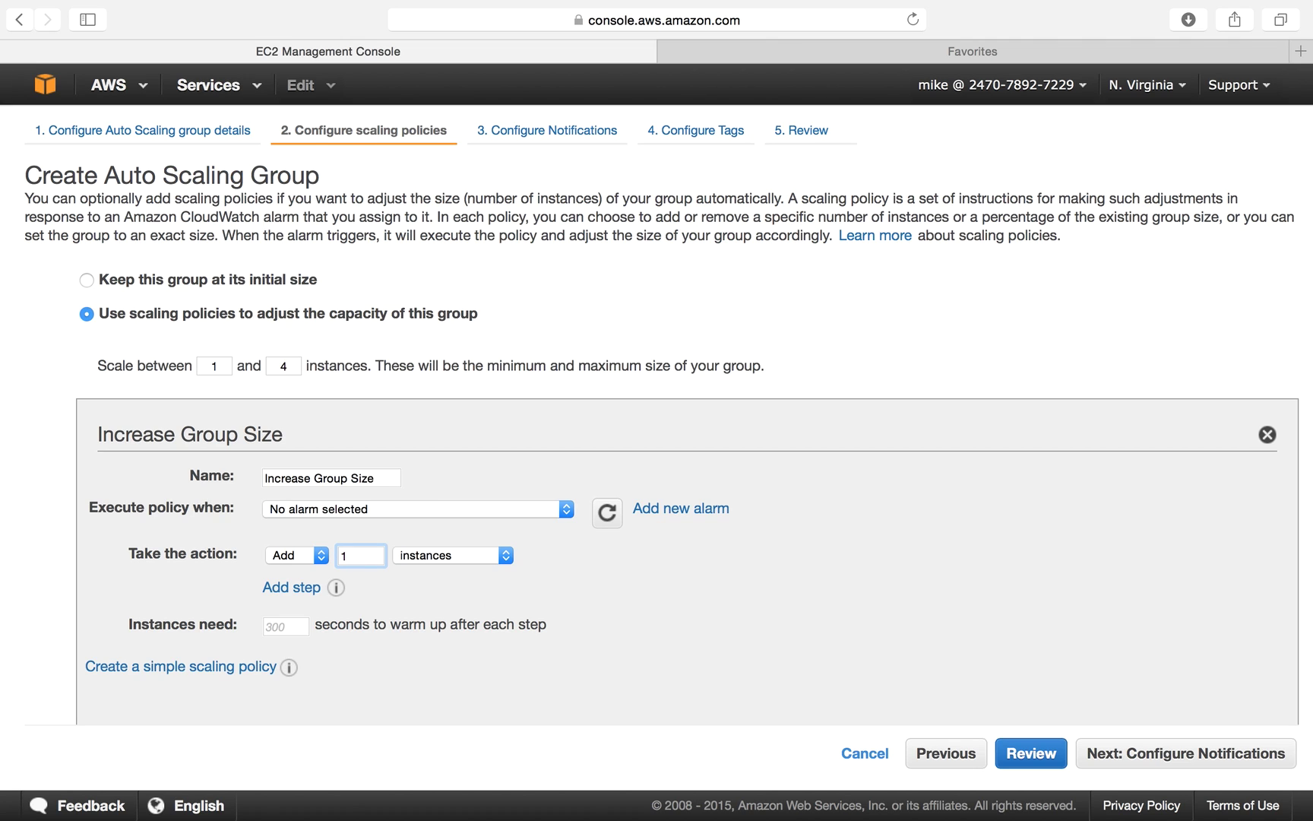
{"action": "key", "text": "BackSpace"}
{"action": "type", "text": "2"}
{"action": "key", "text": "BackSpace"}
{"action": "type", "text": "1"}
{"action": "left_click", "coordinate": [621, 571]}
Start a new alarm for Increase Group Size with a CPU threshold of 30 percent.
{"action": "left_click", "coordinate": [659, 517]}
{"action": "left_click", "coordinate": [1098, 272]}
{"action": "left_click", "coordinate": [665, 509]}
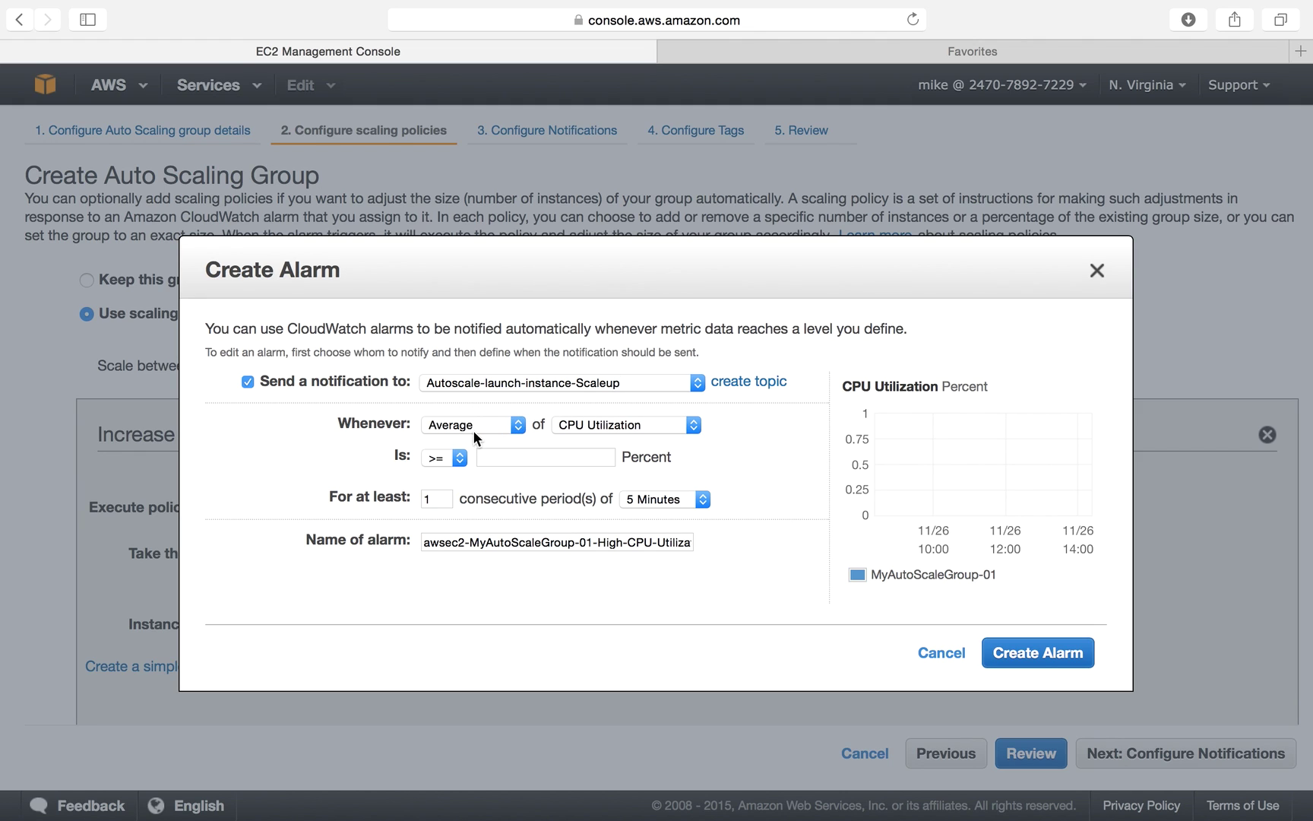
{"action": "left_click", "coordinate": [499, 462]}
{"action": "type", "text": "30"}
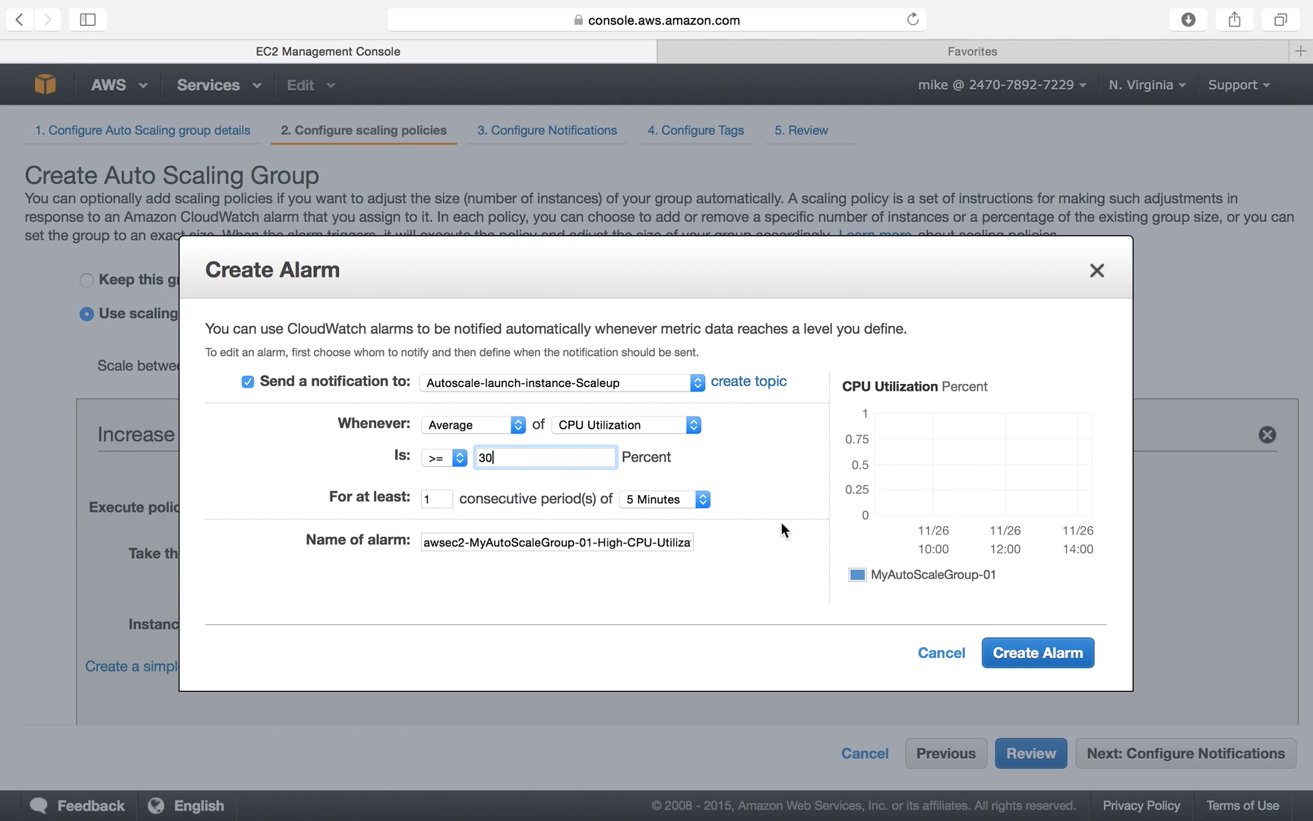
{"action": "left_click", "coordinate": [776, 520]}
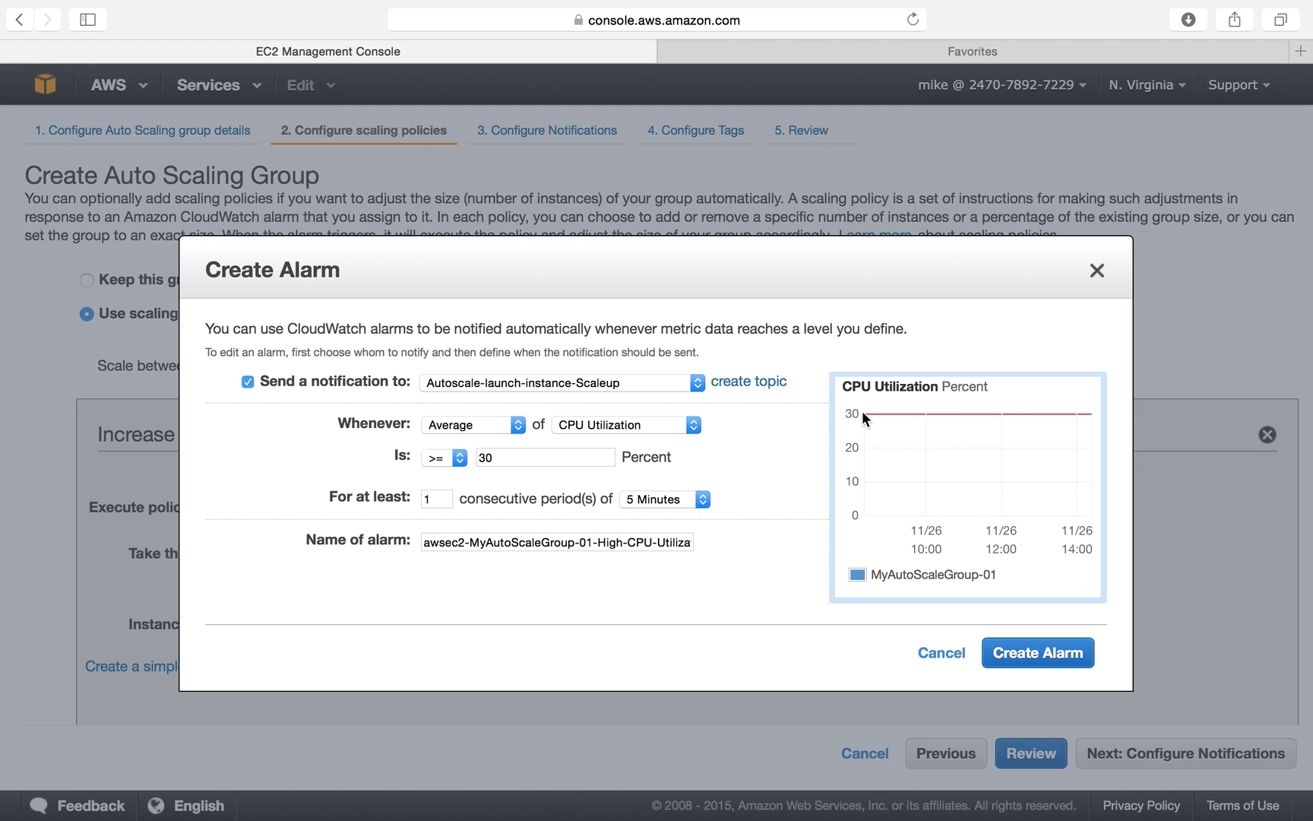
Set the alarm period to 1 Minute and create the high-CPU alarm for the increase policy.
{"action": "double_click", "coordinate": [434, 501]}
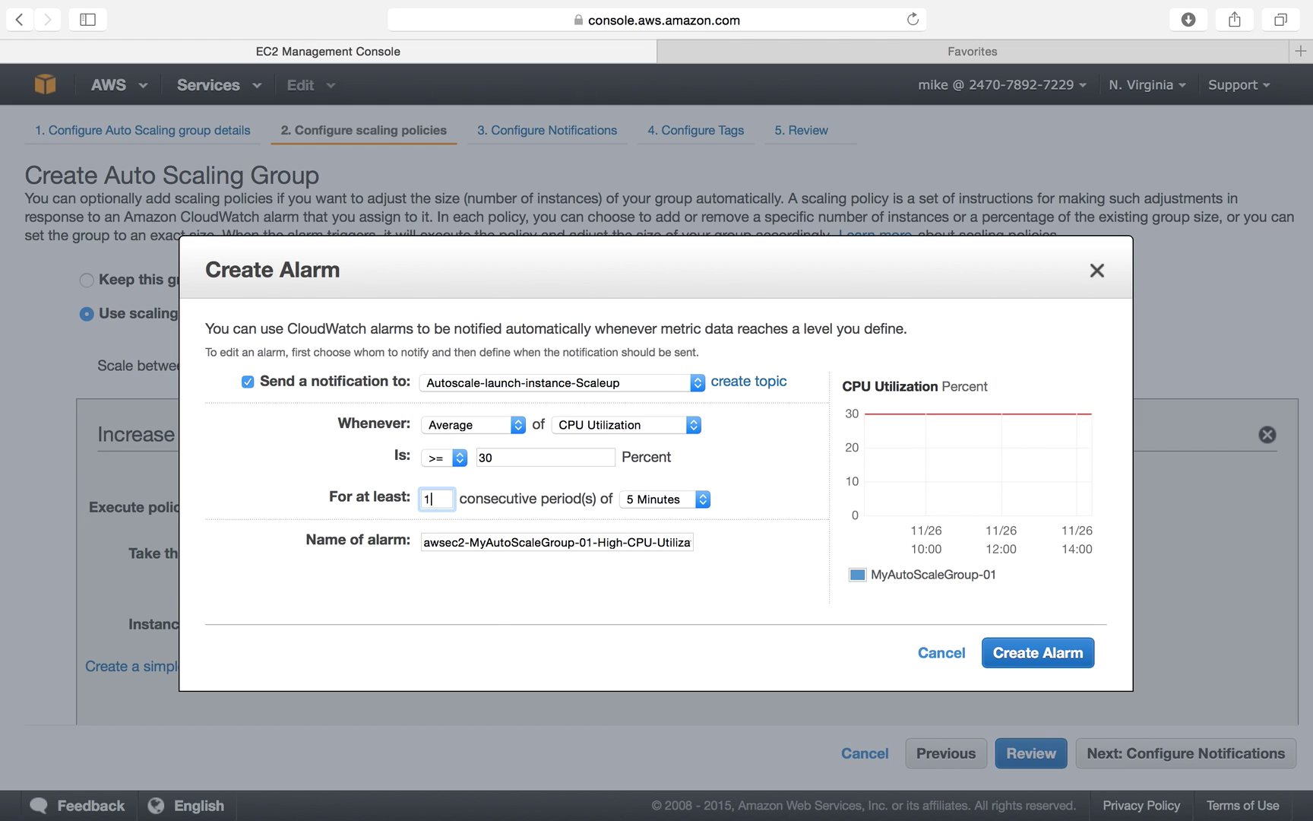
{"action": "left_click", "coordinate": [654, 500]}
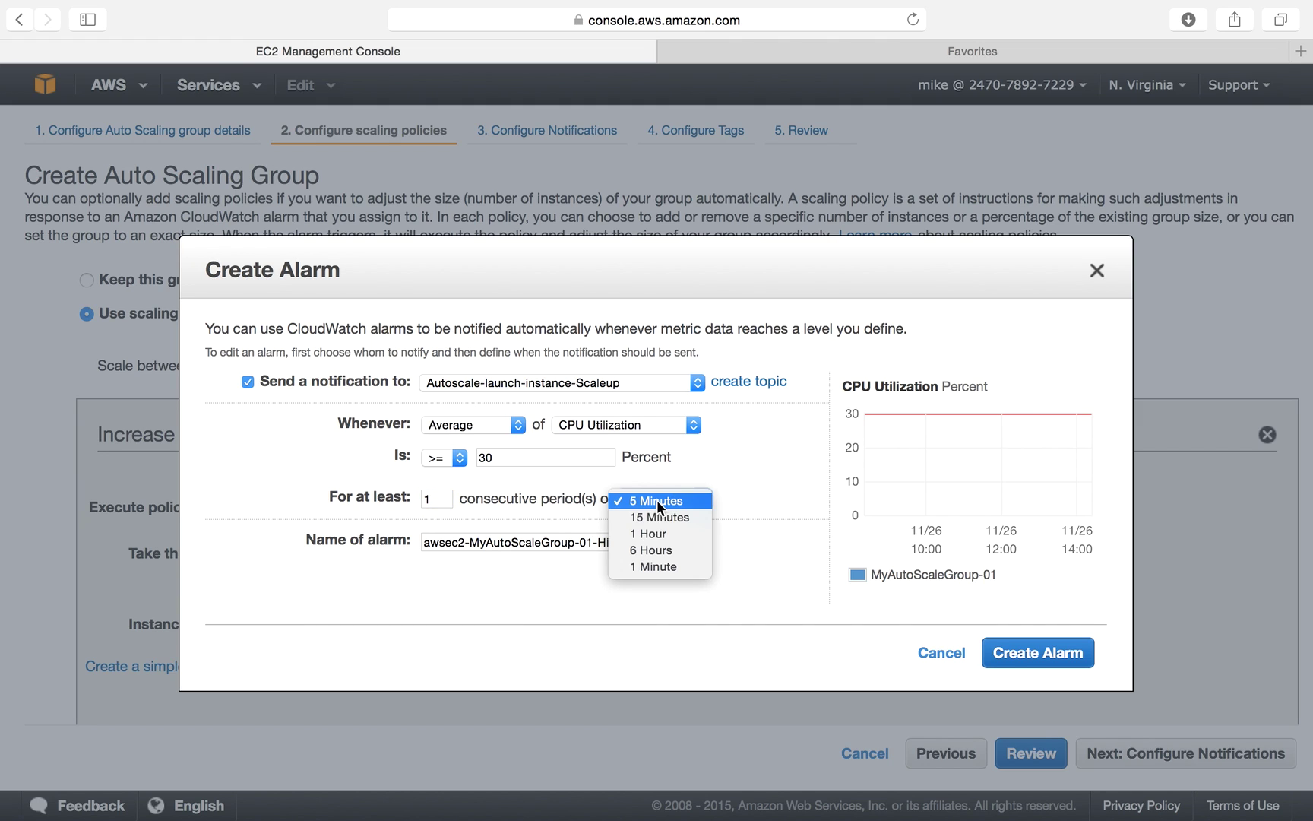
{"action": "left_click", "coordinate": [654, 567]}
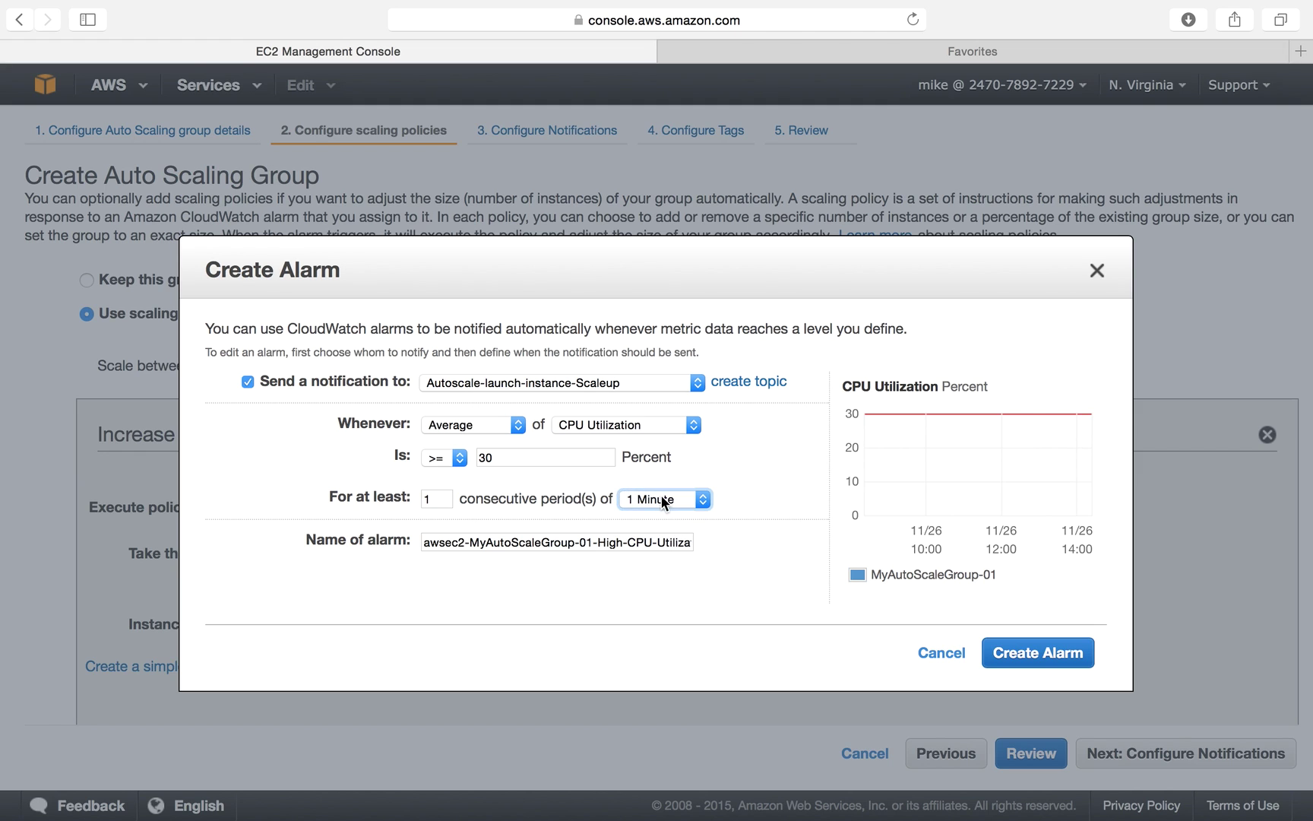
{"action": "left_click", "coordinate": [661, 498]}
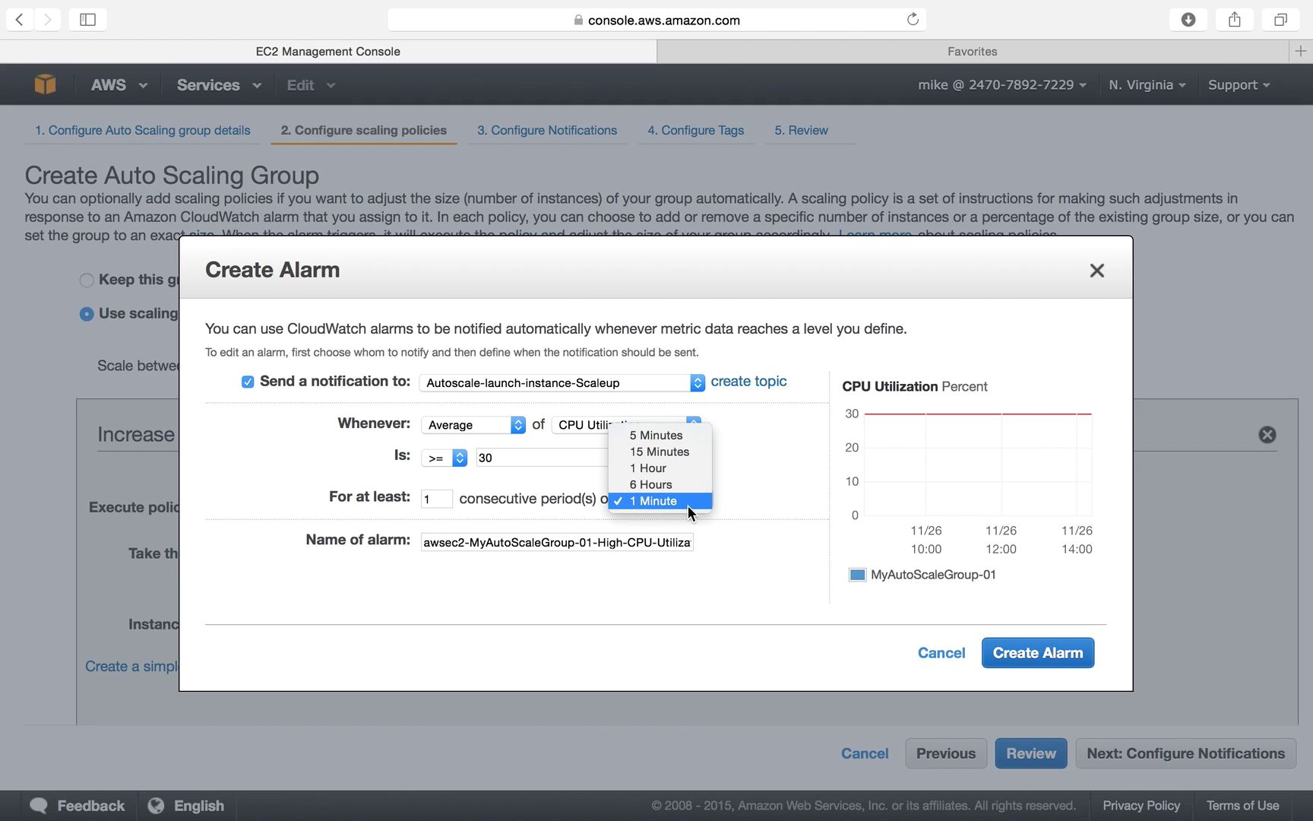
{"action": "left_click", "coordinate": [688, 504]}
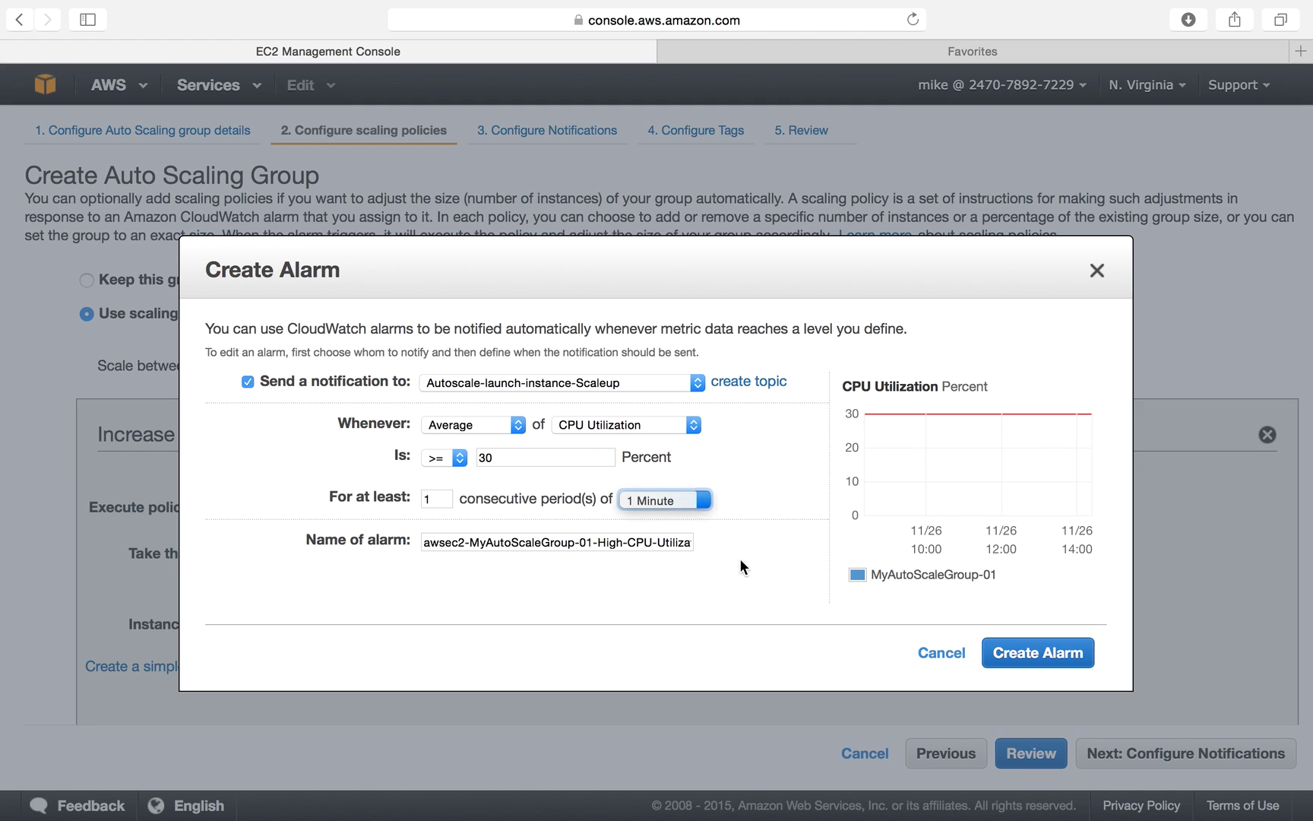
{"action": "left_click", "coordinate": [677, 501]}
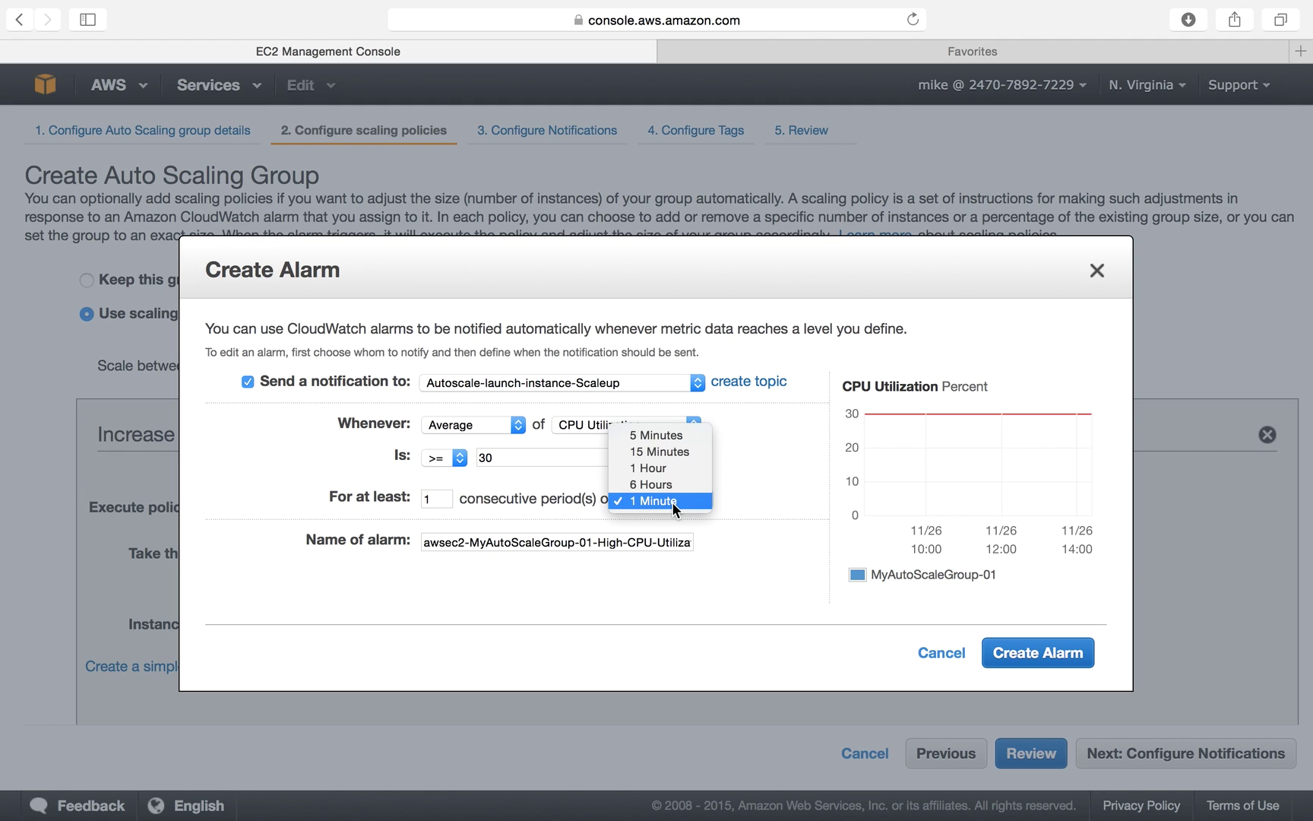
{"action": "left_click", "coordinate": [674, 502]}
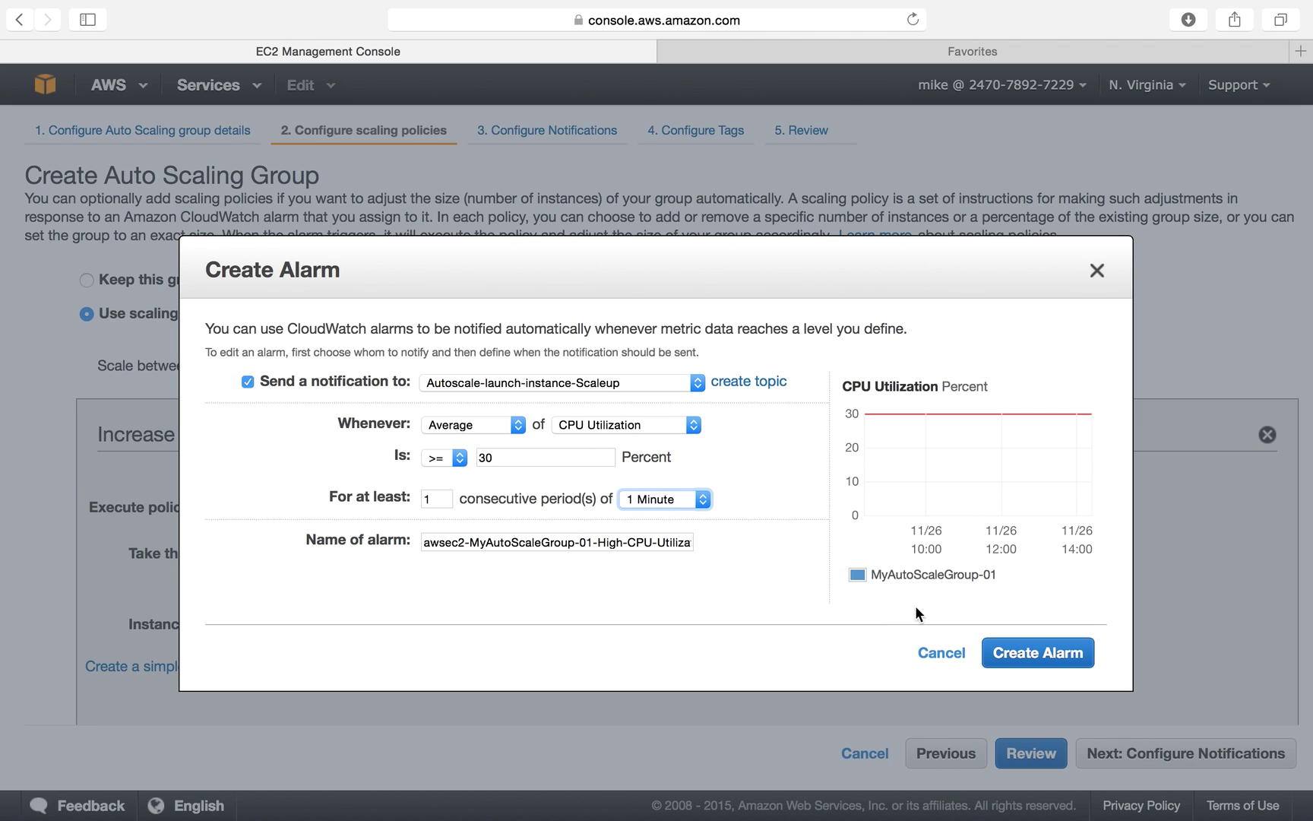
{"action": "left_click", "coordinate": [1004, 651]}
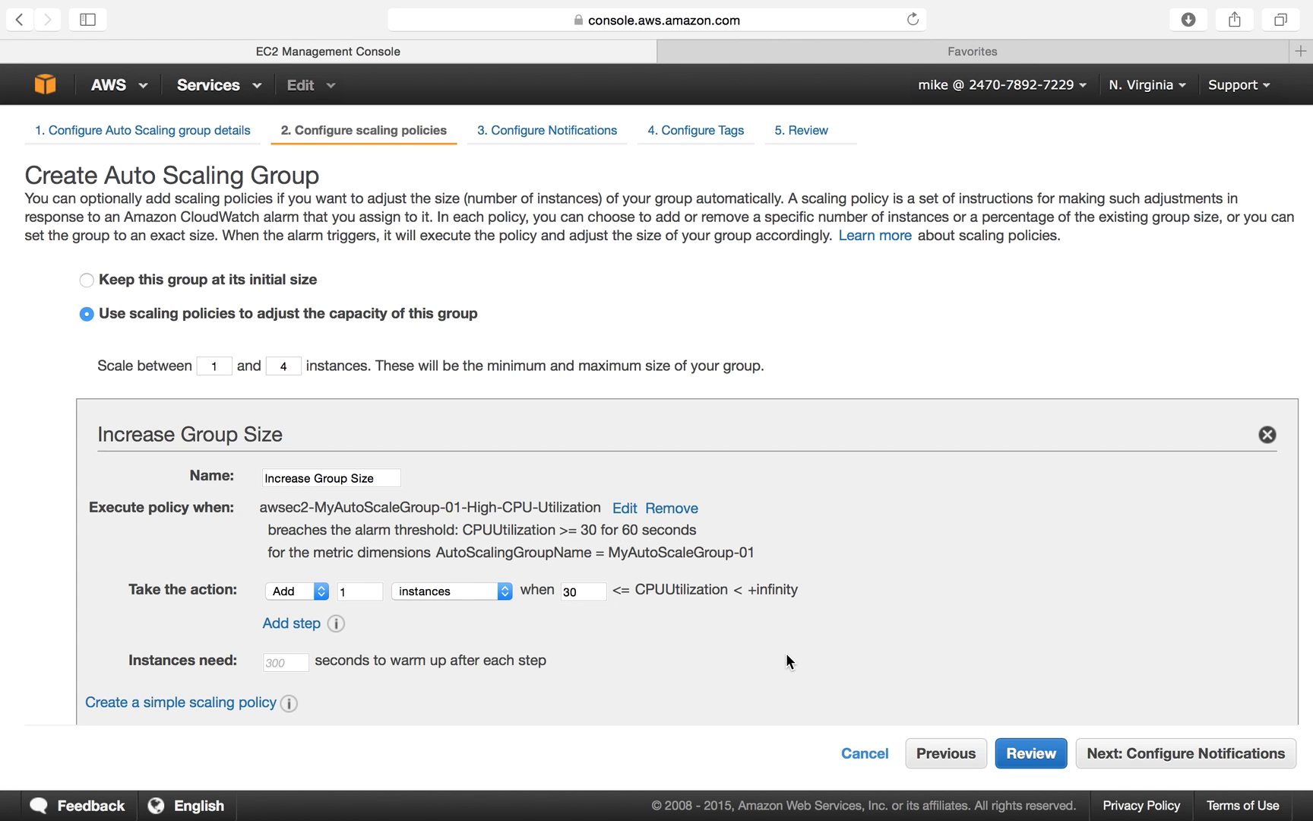
Start a new alarm for Decrease Group Size triggering at CPU <= 20 percent.
{"action": "scroll", "coordinate": [786, 652], "scroll_direction": "down", "scroll_amount": 5}
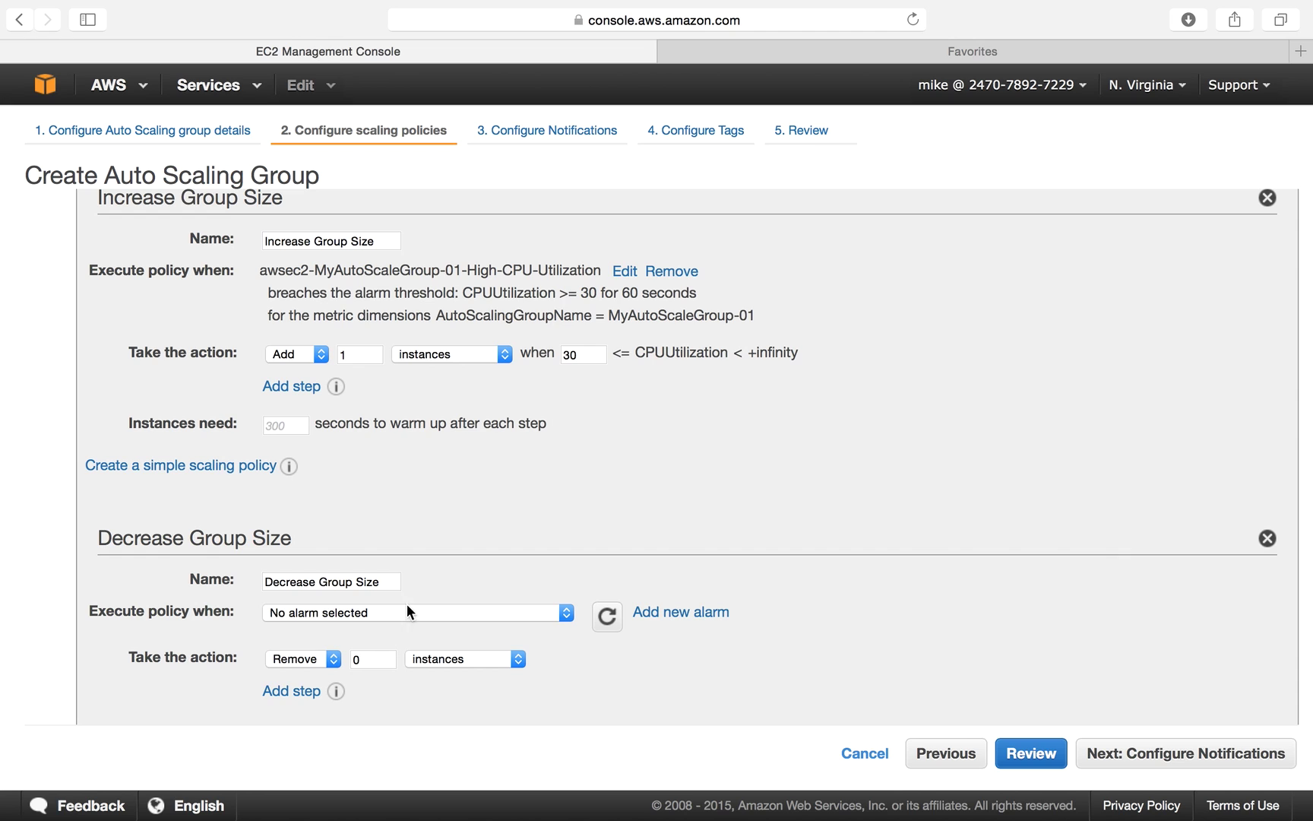
{"action": "left_click", "coordinate": [669, 613]}
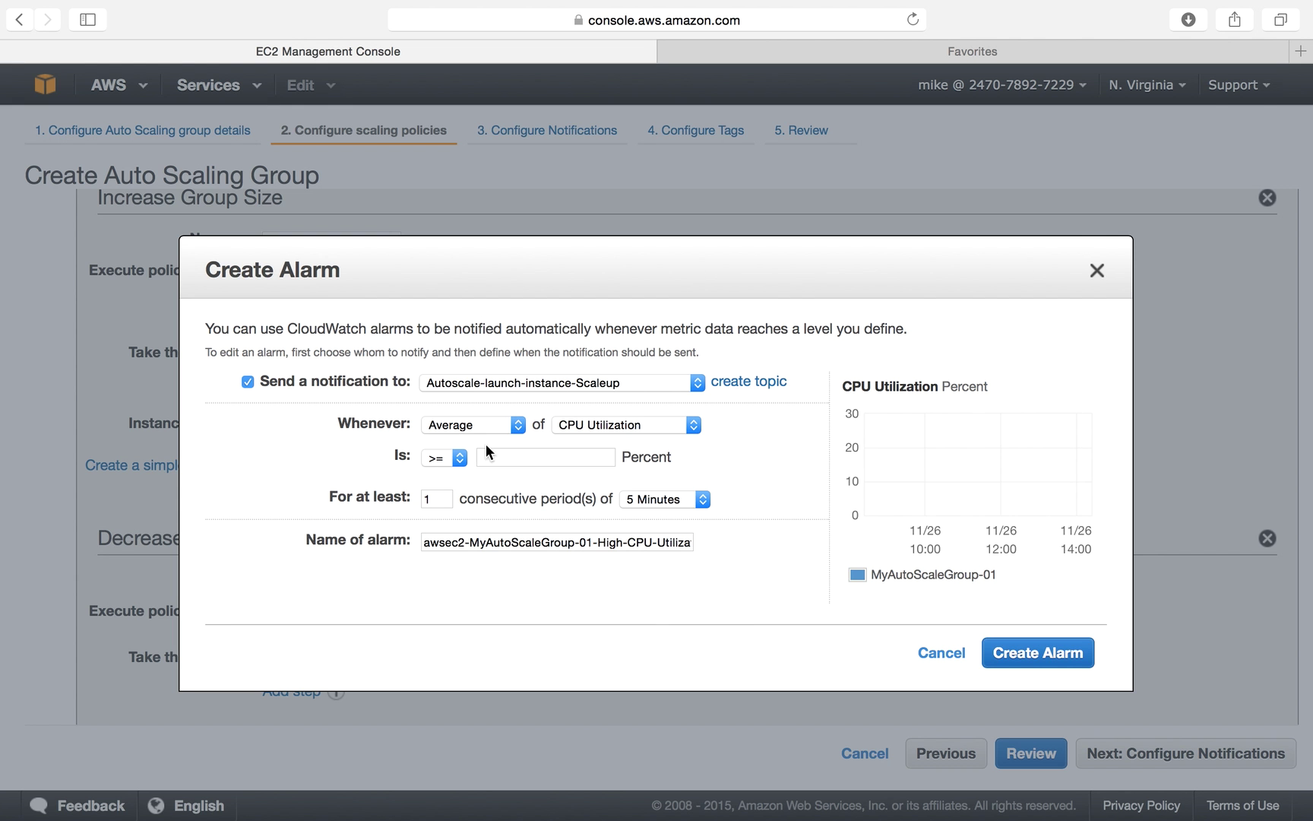
{"action": "left_click", "coordinate": [452, 458]}
{"action": "left_click", "coordinate": [447, 492]}
{"action": "left_click", "coordinate": [509, 458]}
{"action": "type", "text": "30"}
{"action": "key", "text": "BackSpace"}
{"action": "key", "text": "BackSpace"}
{"action": "type", "text": "20"}
{"action": "left_click", "coordinate": [568, 637]}
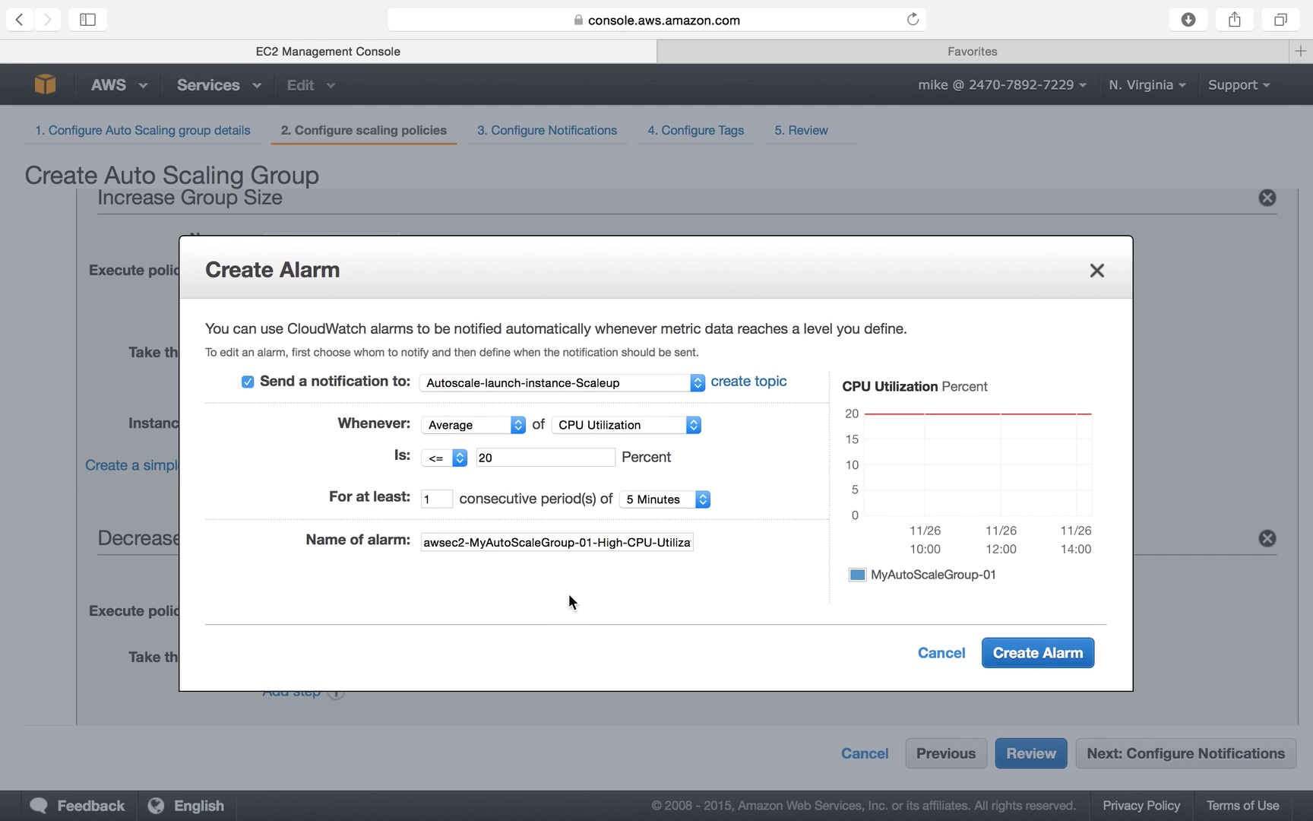
Set the decrease alarm's period to 1 Minute.
{"action": "left_click", "coordinate": [439, 498]}
{"action": "left_click", "coordinate": [661, 499]}
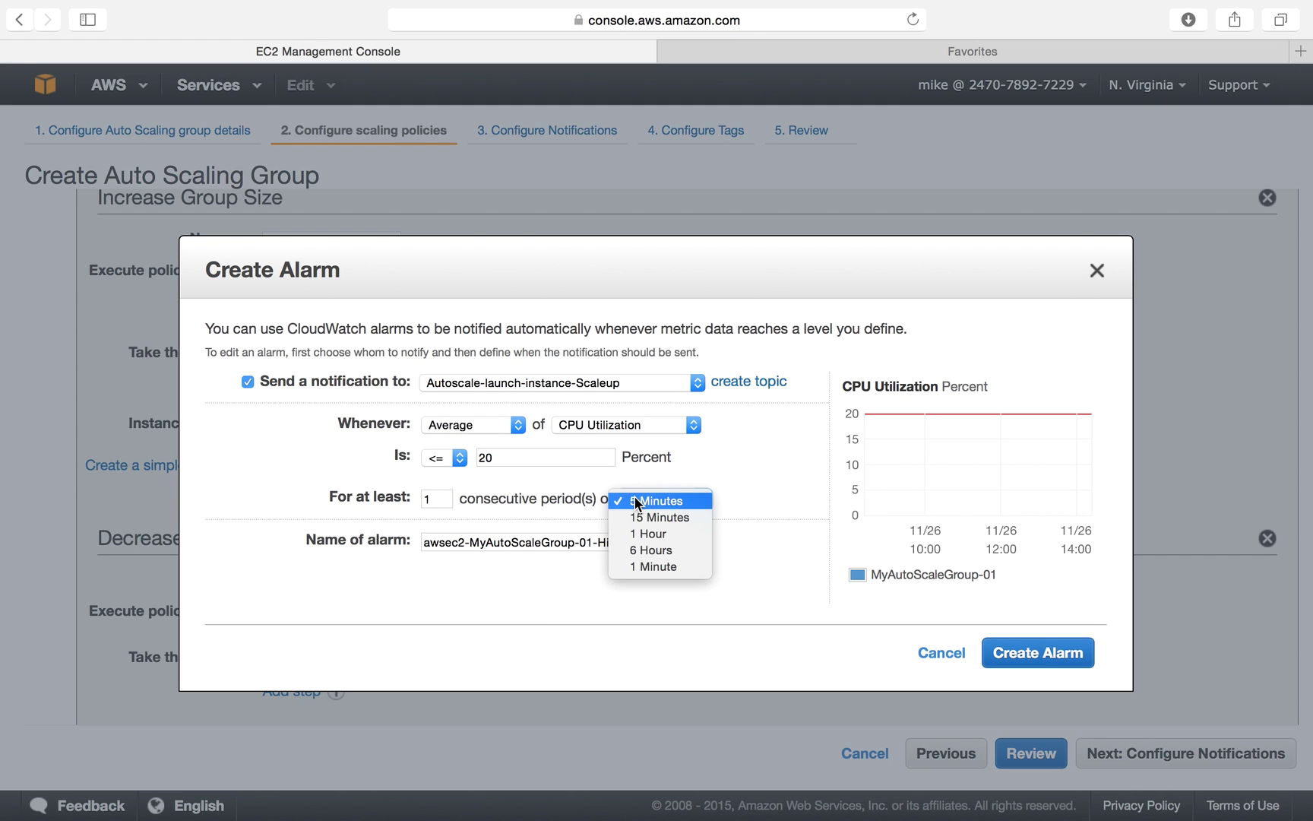
{"action": "left_click", "coordinate": [654, 567]}
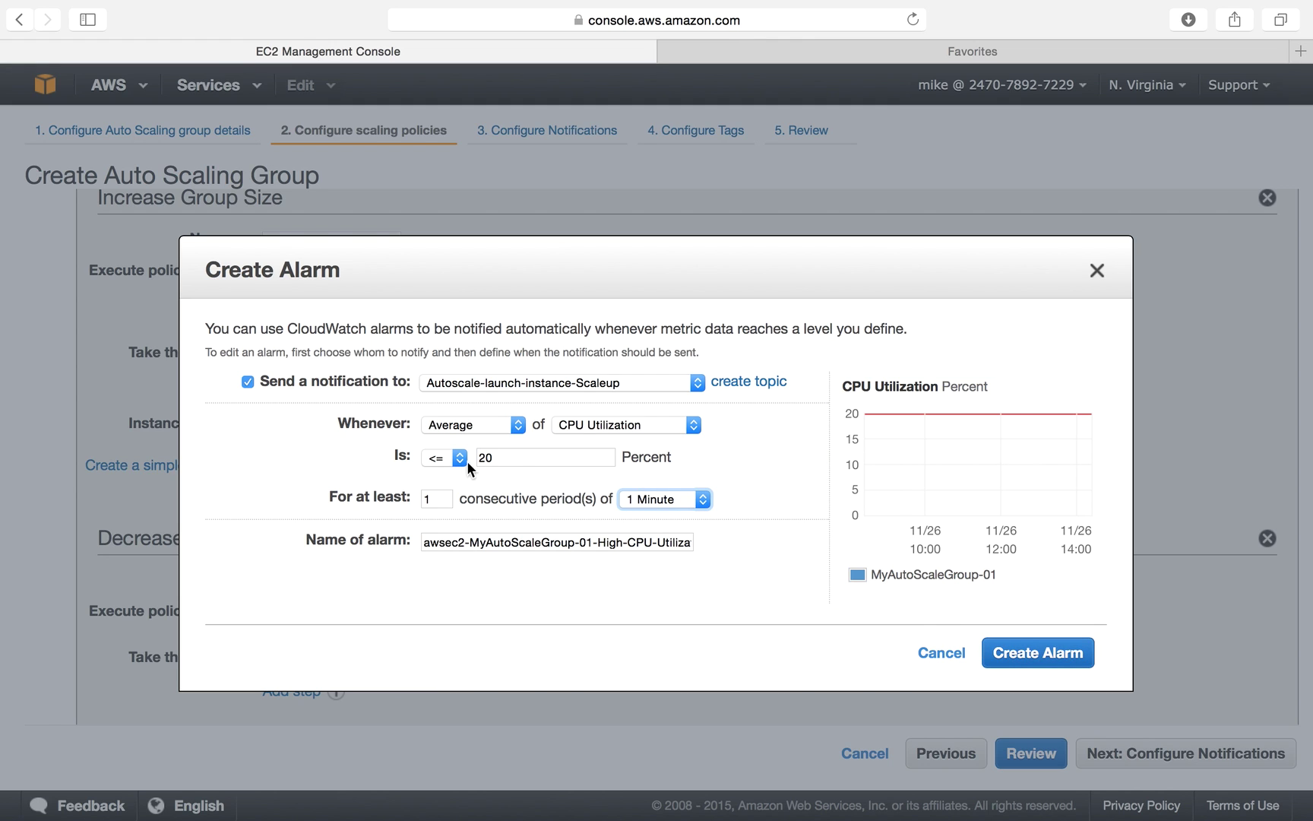
{"action": "double_click", "coordinate": [514, 456]}
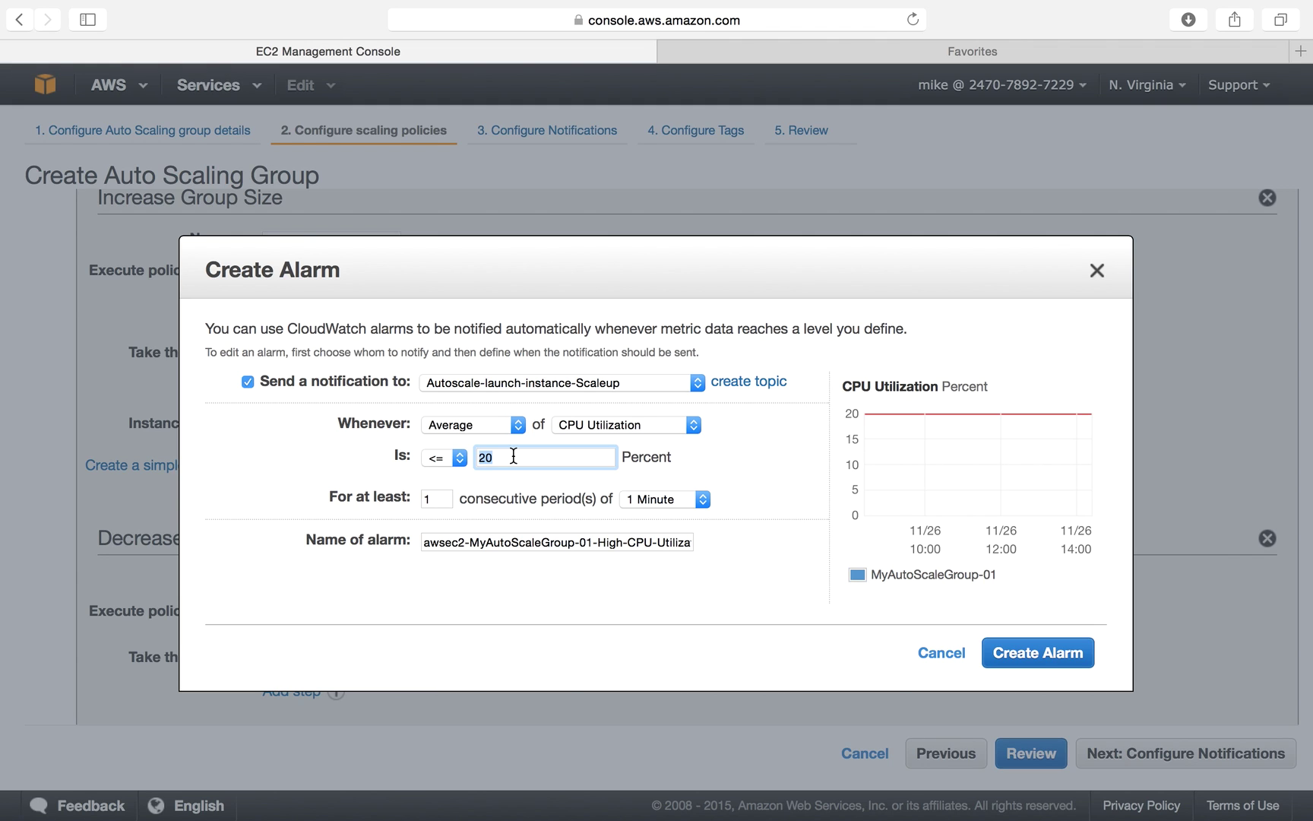
{"action": "left_click", "coordinate": [652, 626]}
Change the Decrease Group Size policy's Remove instances count from 0 to 1.
{"action": "left_click", "coordinate": [1053, 653]}
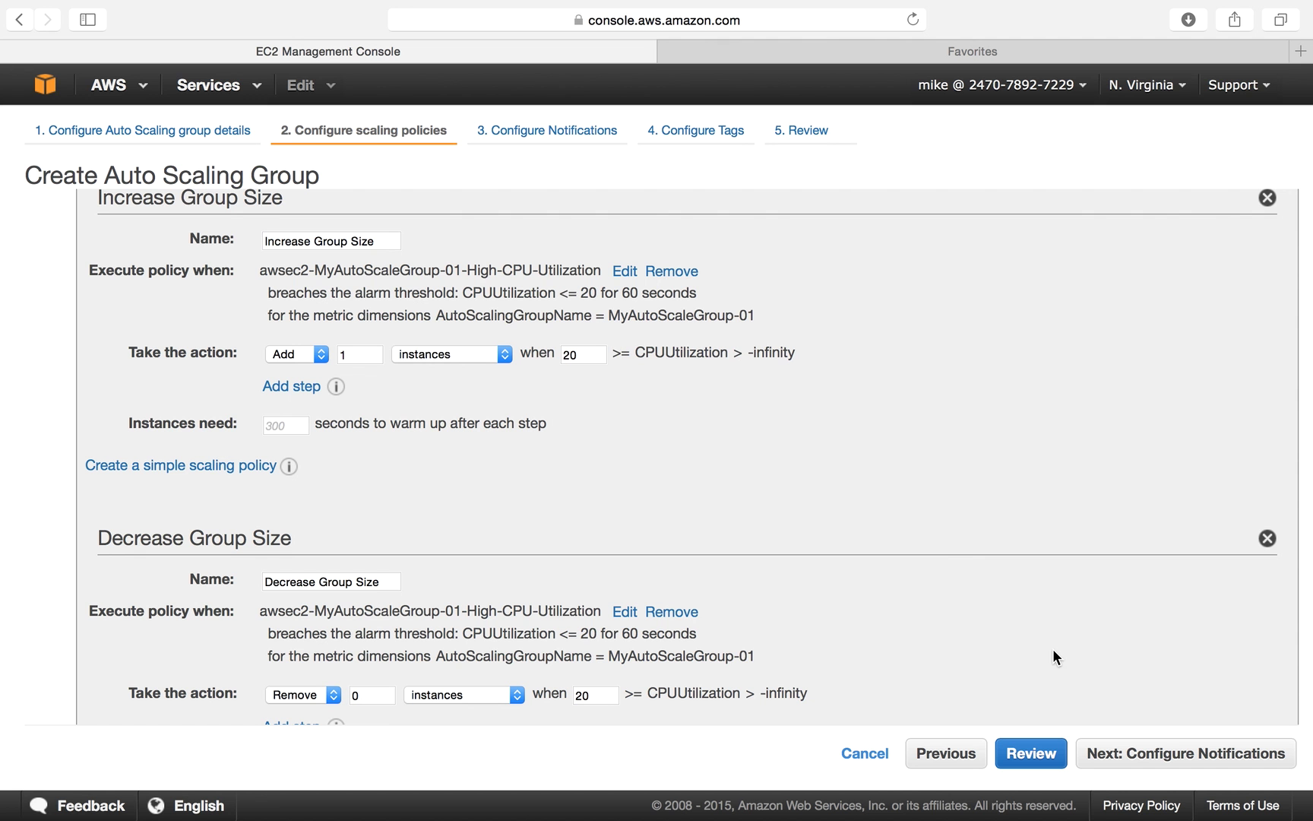
{"action": "scroll", "coordinate": [862, 570], "scroll_direction": "down", "scroll_amount": 3}
{"action": "scroll", "coordinate": [862, 570], "scroll_direction": "up", "scroll_amount": 2}
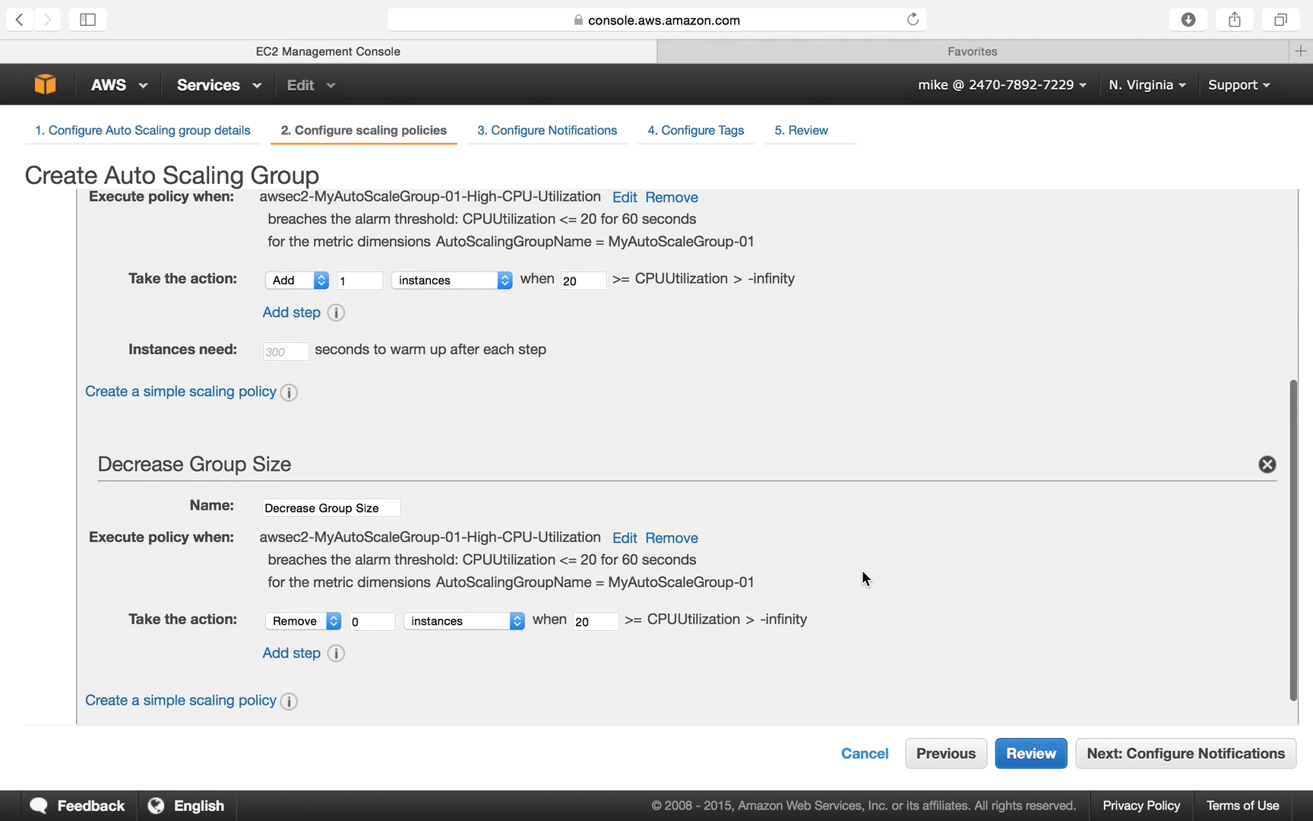
{"action": "scroll", "coordinate": [862, 571], "scroll_direction": "down", "scroll_amount": 2}
{"action": "left_click", "coordinate": [384, 582]}
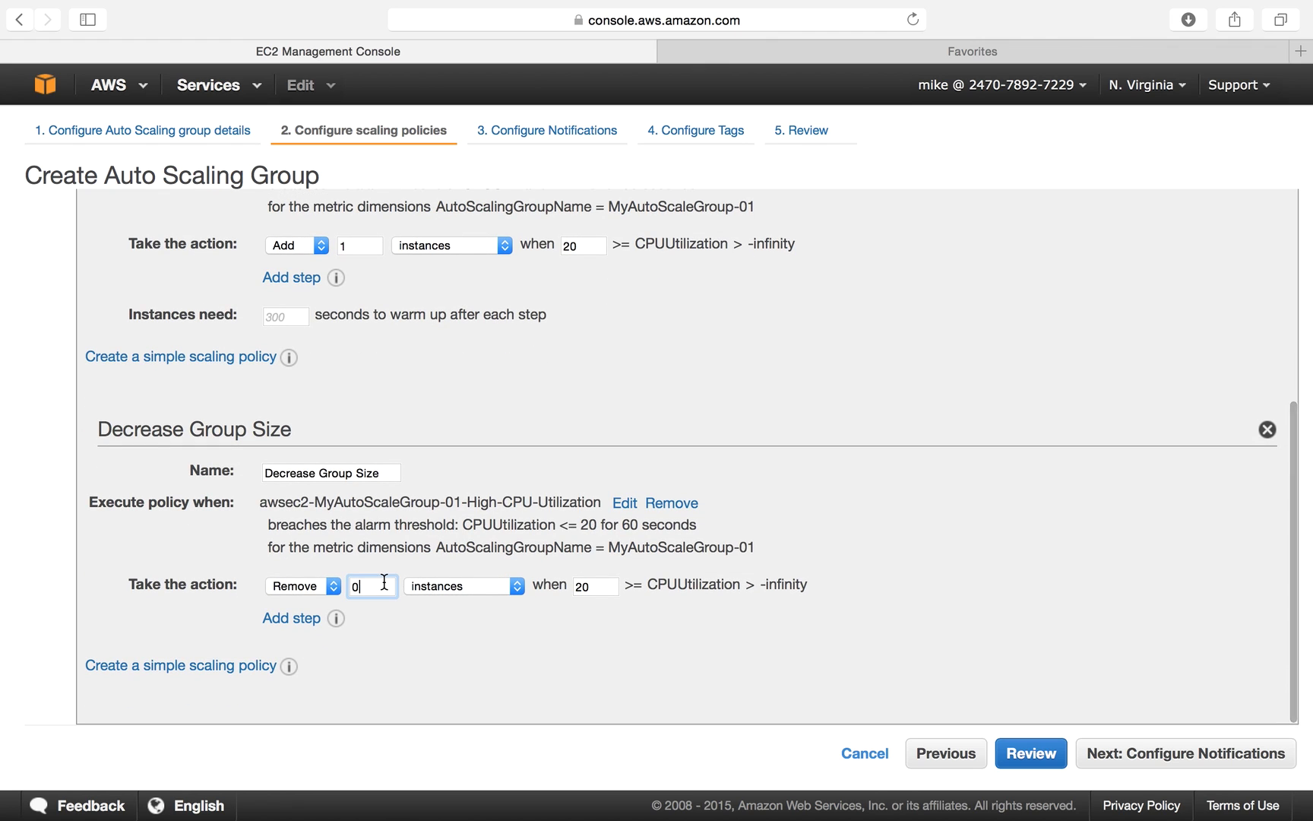
{"action": "key", "text": "BackSpace"}
{"action": "type", "text": "1"}
{"action": "left_click", "coordinate": [434, 661]}
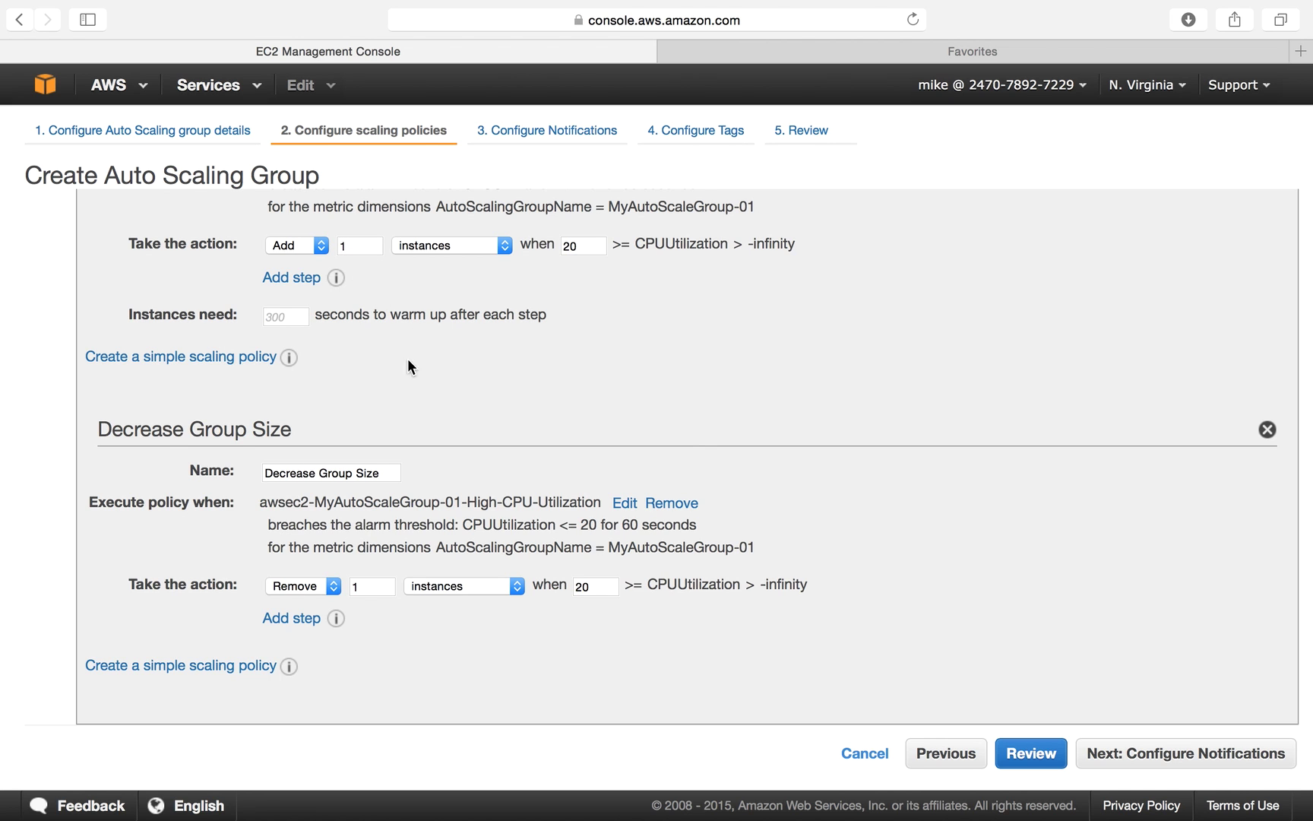
Review both scaling policies and continue to the Configure Notifications step.
{"action": "scroll", "coordinate": [440, 417], "scroll_direction": "up", "scroll_amount": 3}
{"action": "scroll", "coordinate": [440, 417], "scroll_direction": "up", "scroll_amount": 6}
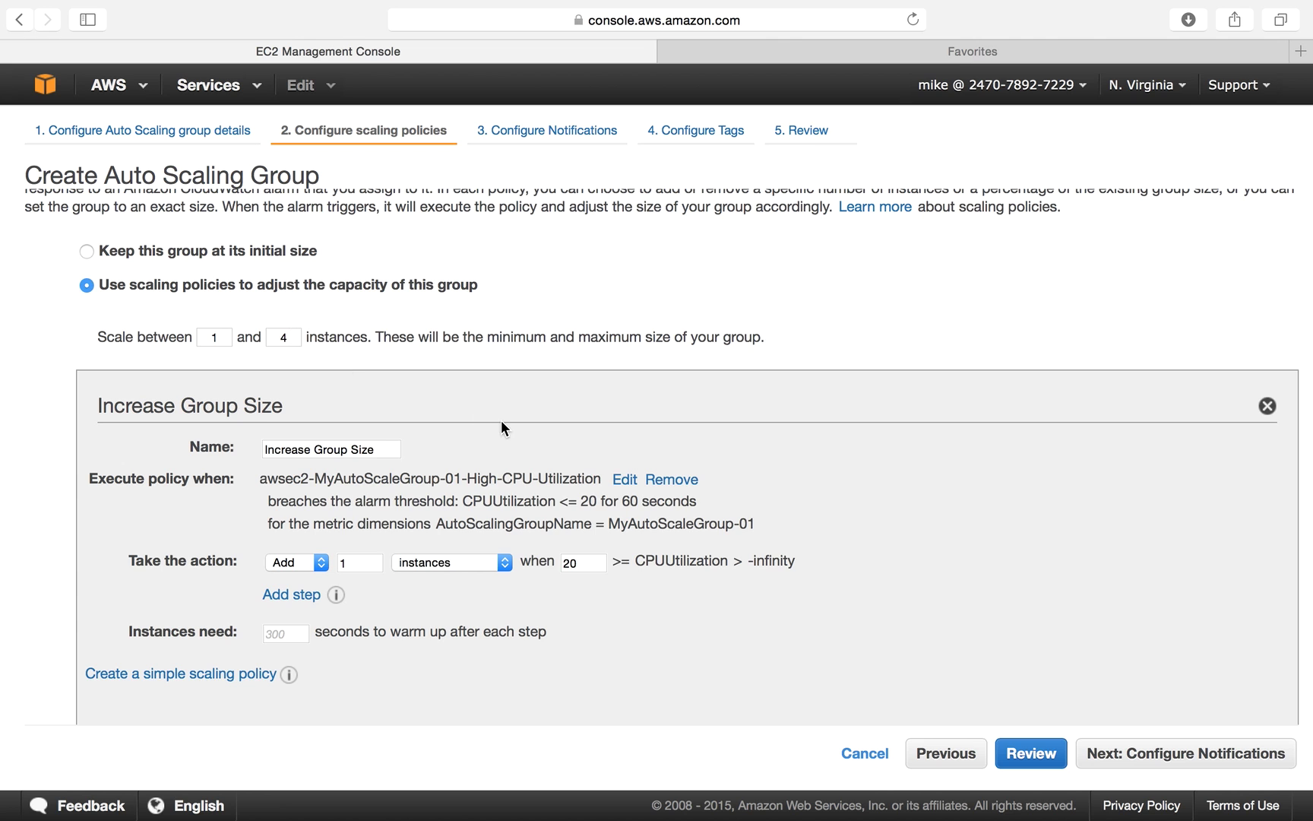
{"action": "scroll", "coordinate": [501, 421], "scroll_direction": "down", "scroll_amount": 7}
{"action": "scroll", "coordinate": [475, 396], "scroll_direction": "up", "scroll_amount": 9}
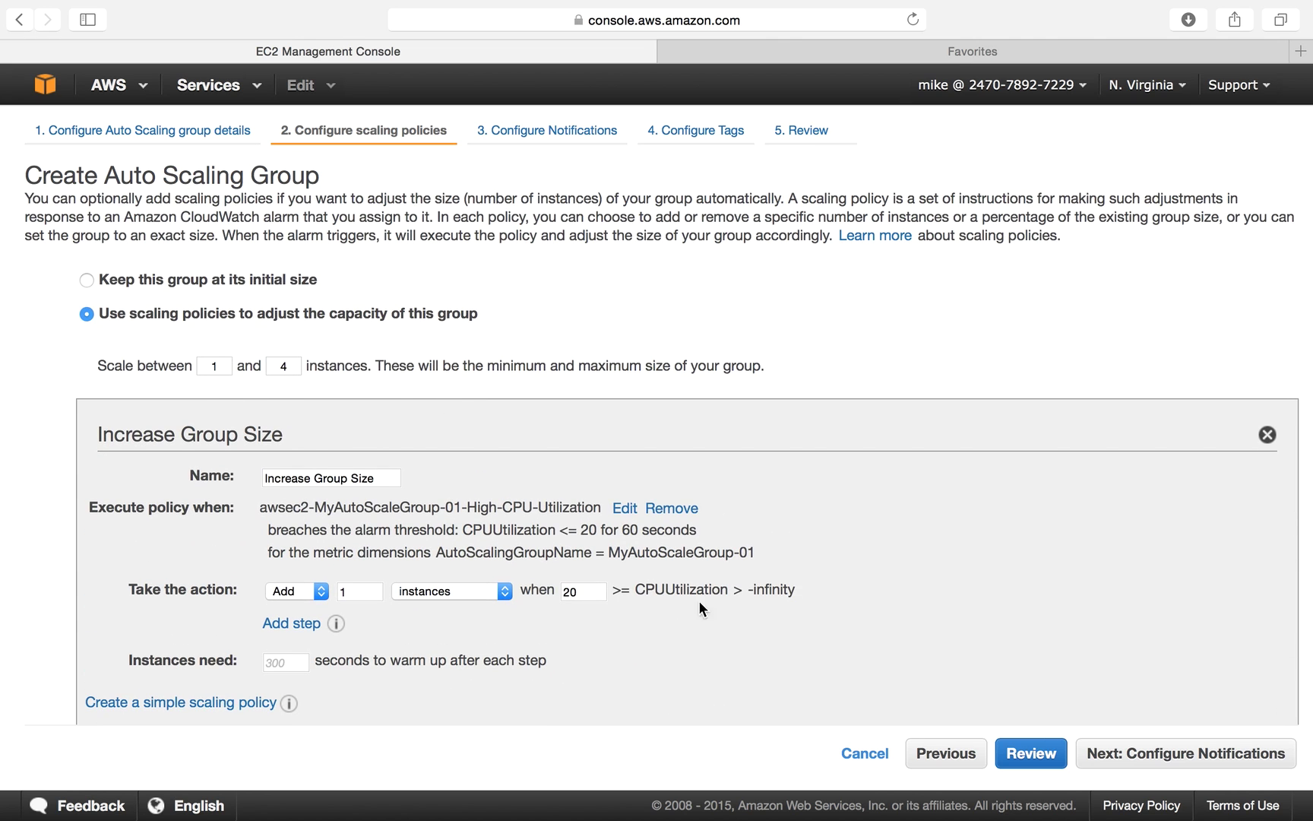
{"action": "scroll", "coordinate": [938, 672], "scroll_direction": "down", "scroll_amount": 9}
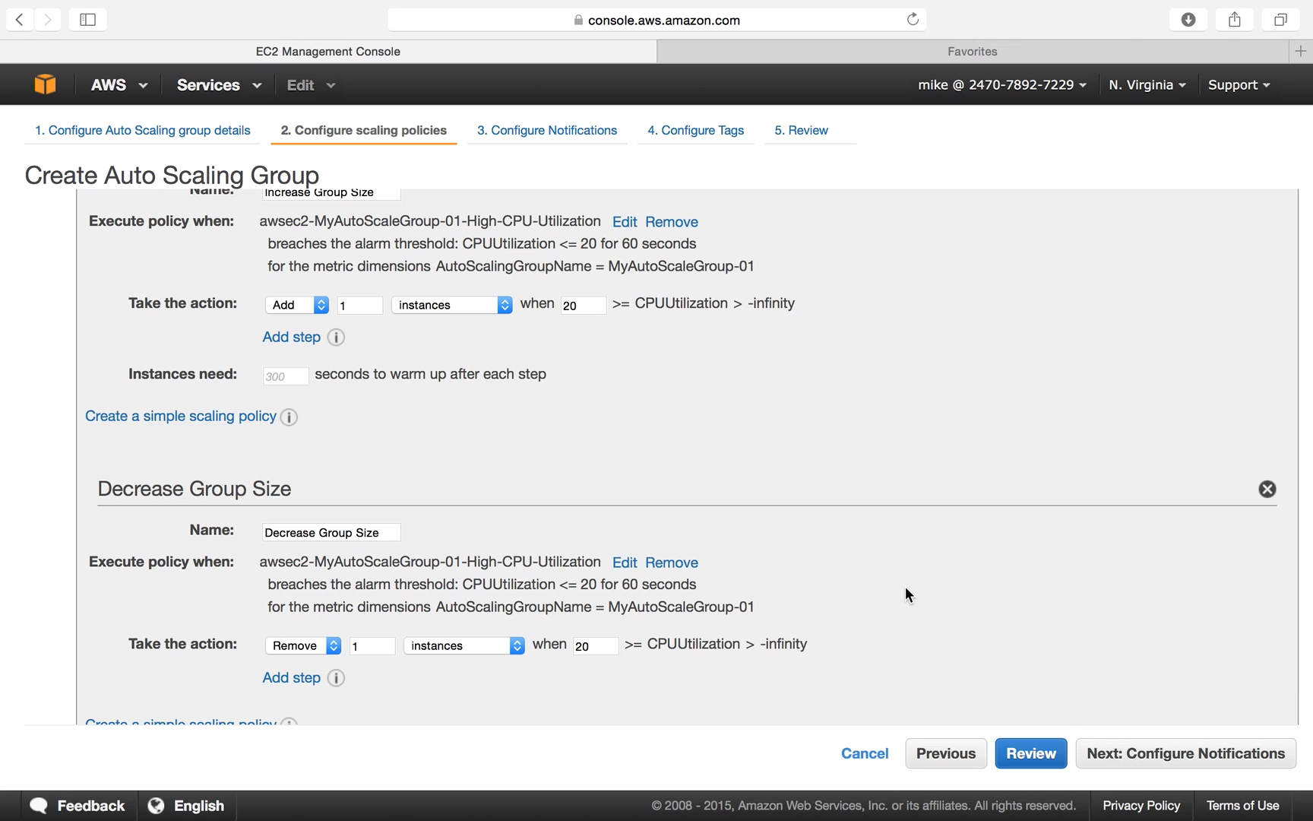
{"action": "scroll", "coordinate": [905, 595], "scroll_direction": "down", "scroll_amount": 1}
{"action": "left_click", "coordinate": [1153, 754]}
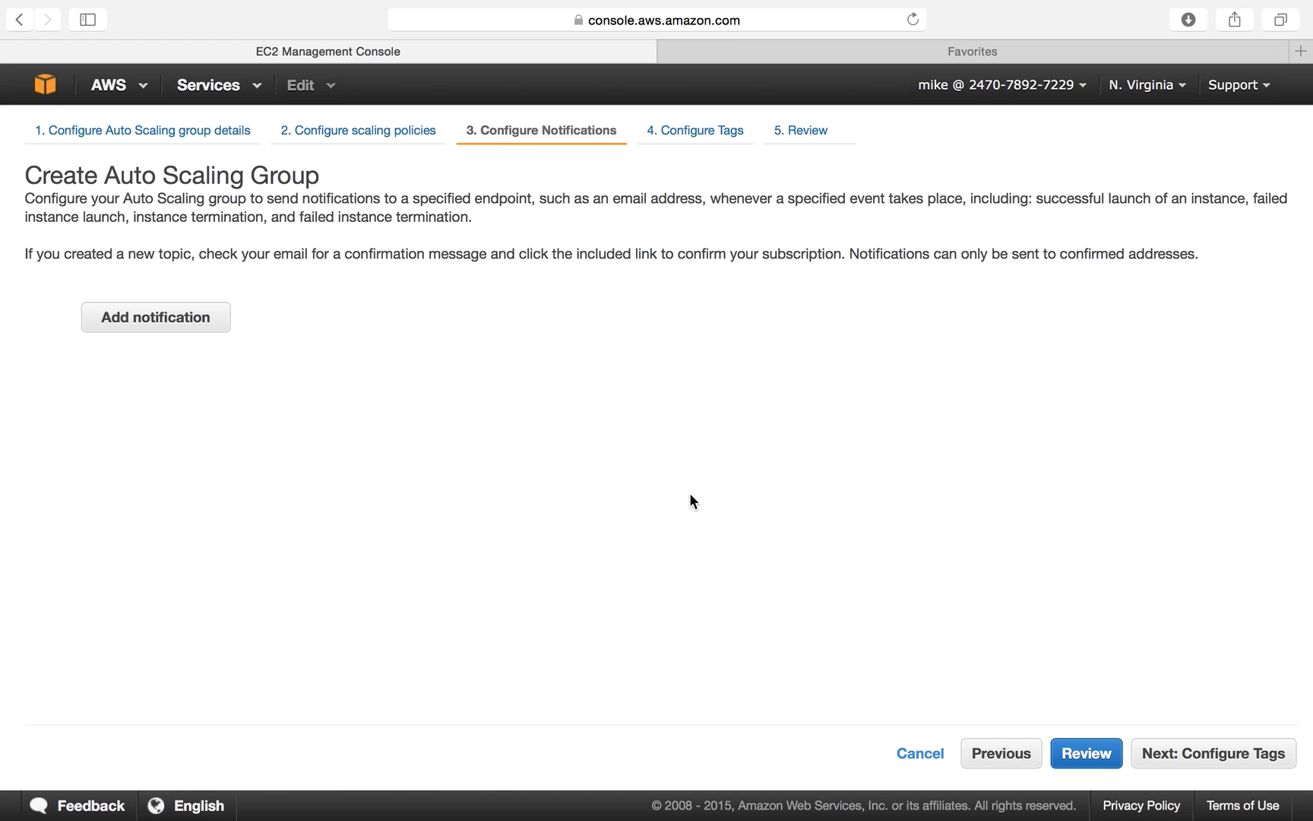
Add a notification covering launch, terminate, fail to launch and fail to terminate events.
{"action": "left_click", "coordinate": [176, 325]}
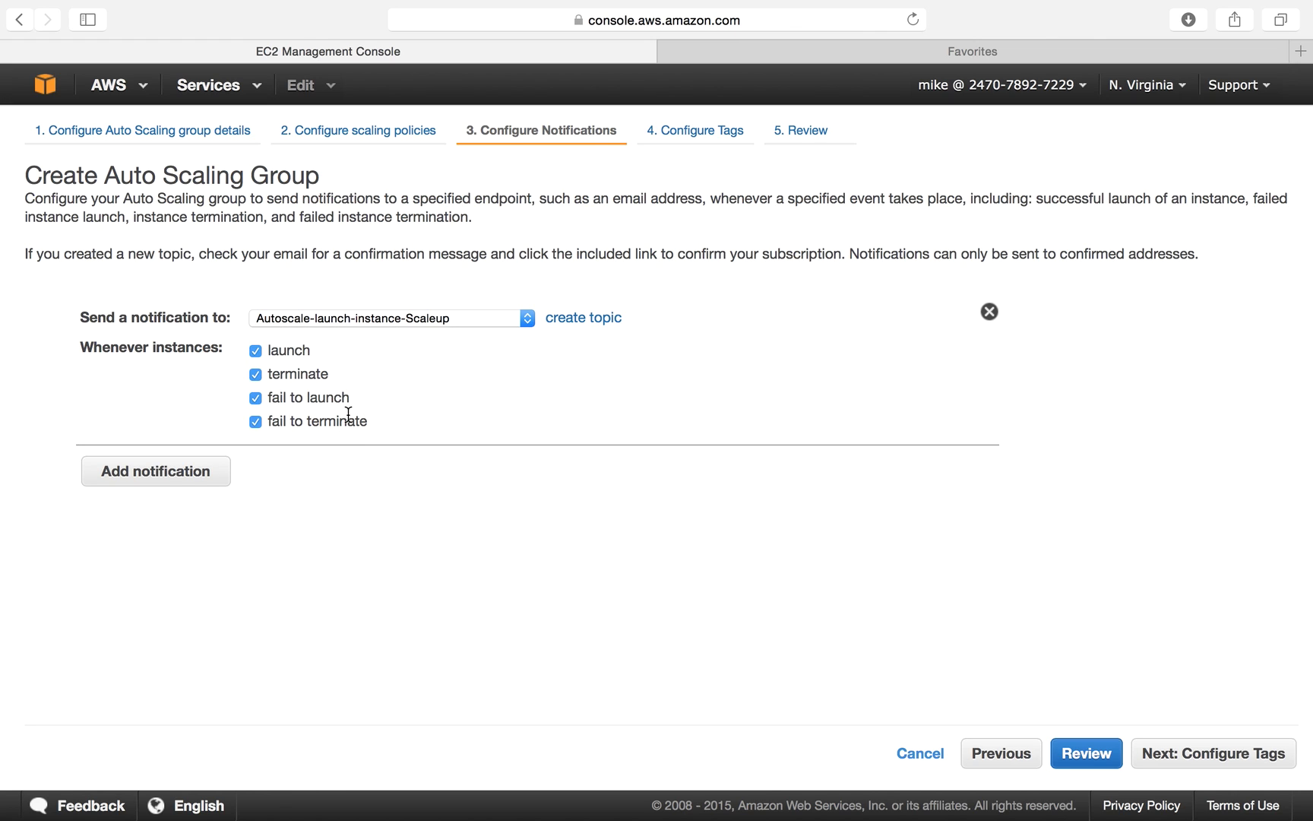
{"action": "double_click", "coordinate": [297, 373]}
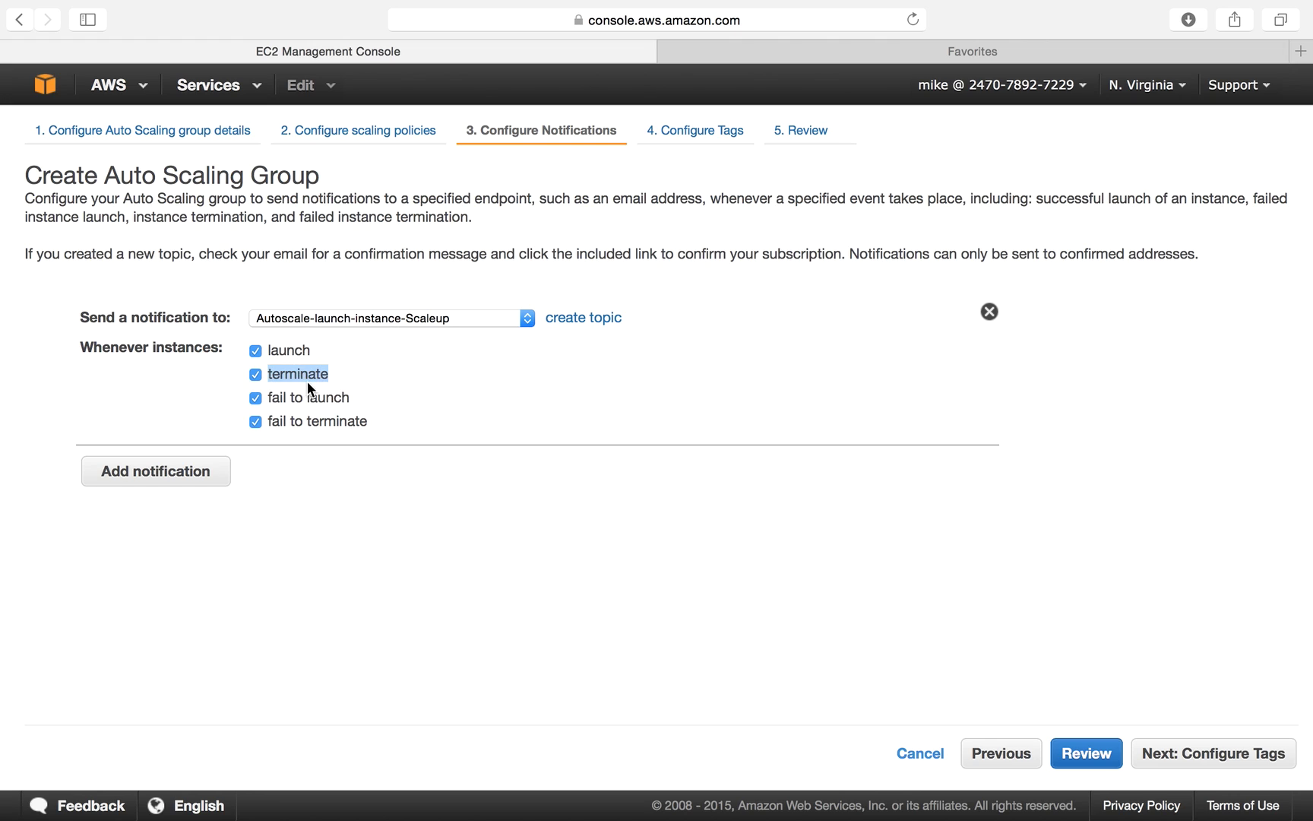
{"action": "double_click", "coordinate": [307, 394]}
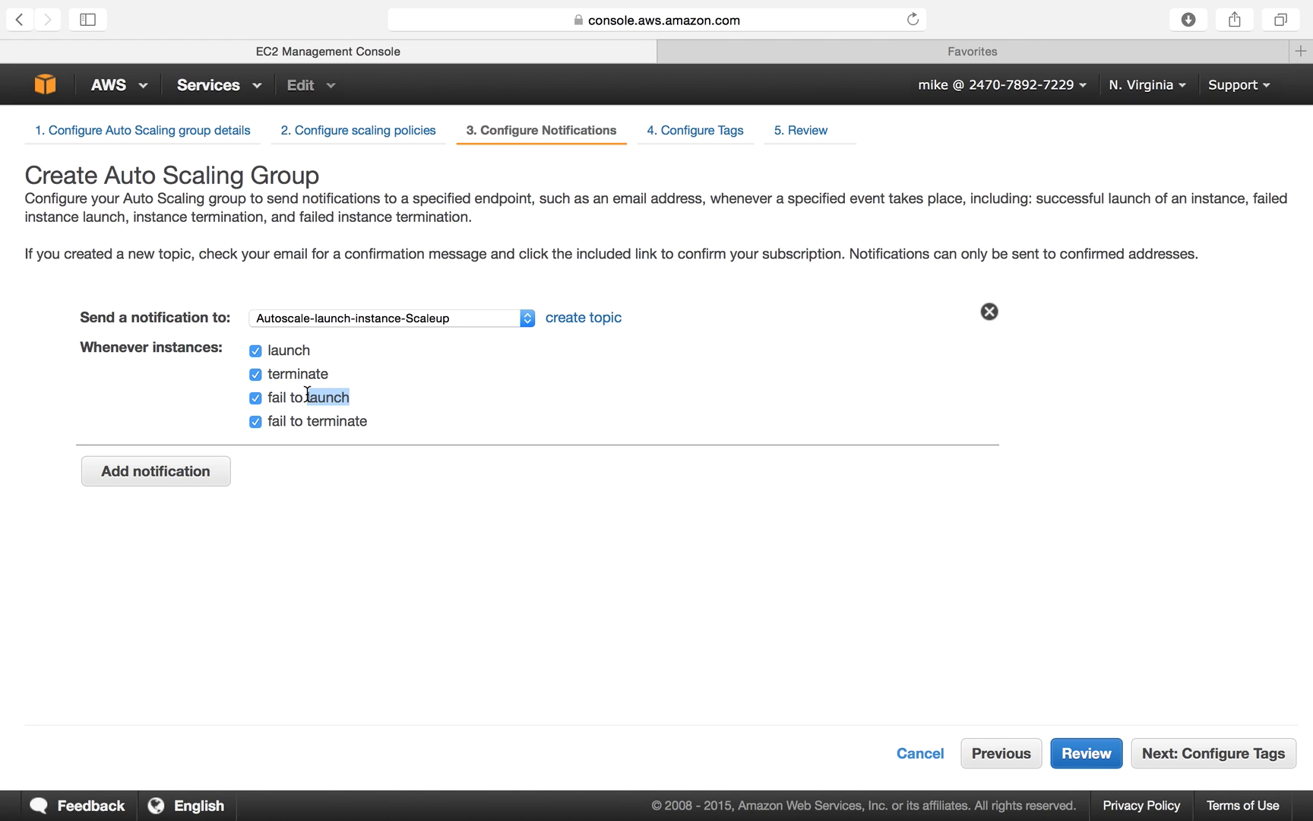
{"action": "double_click", "coordinate": [343, 421]}
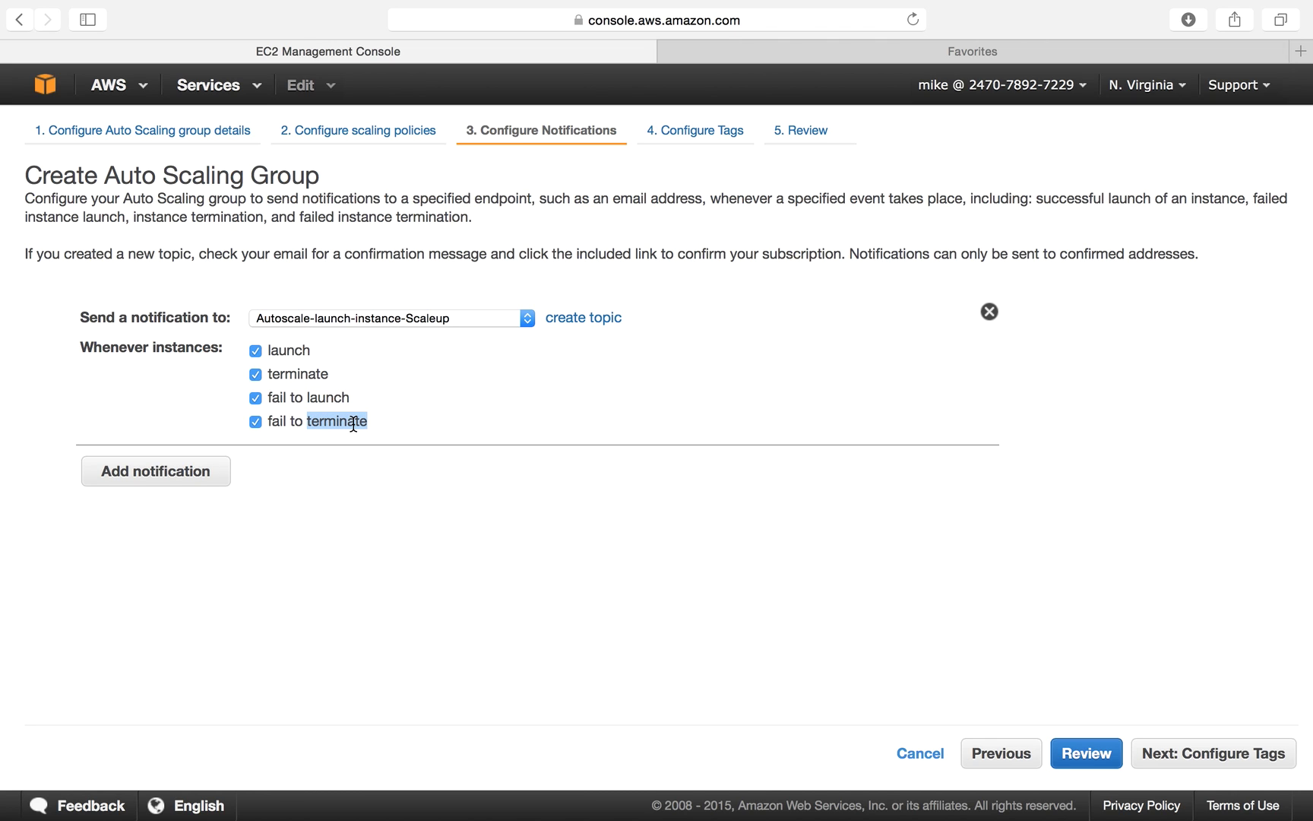
{"action": "left_click", "coordinate": [420, 485]}
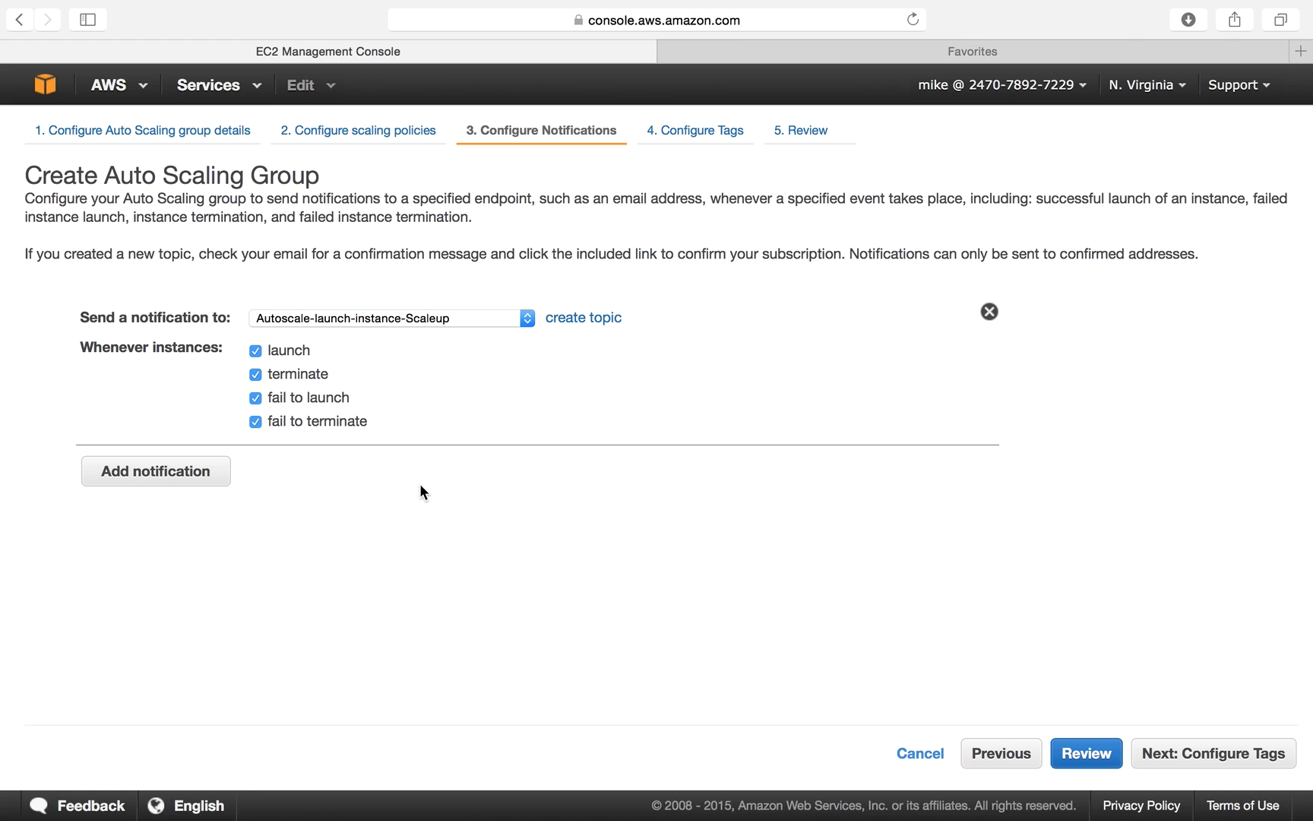
Send it to a new topic named MyAutoscale-Notification with the recipient's e-mail address.
{"action": "left_click", "coordinate": [590, 324]}
{"action": "left_click", "coordinate": [419, 306]}
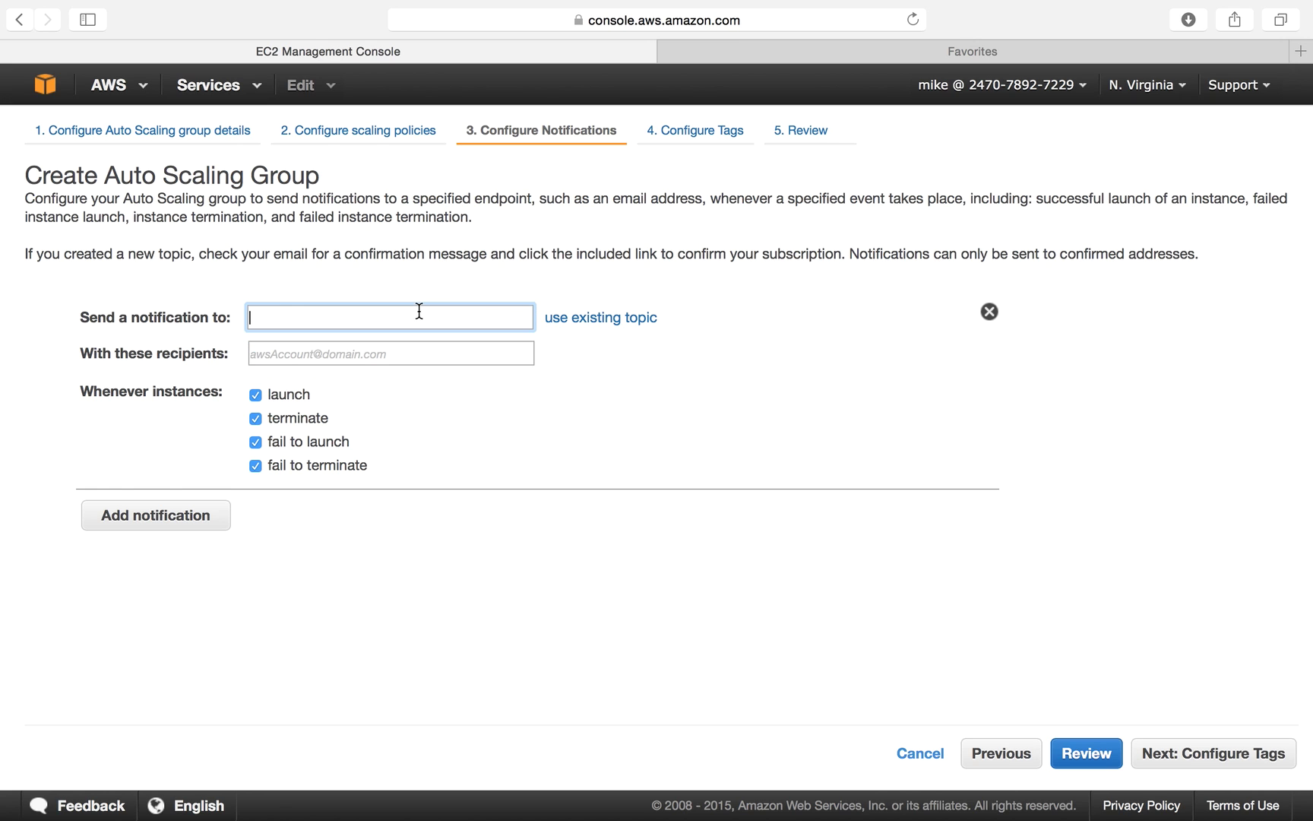
{"action": "type", "text": "MyAutoscale-Notification"}
{"action": "left_click", "coordinate": [403, 357]}
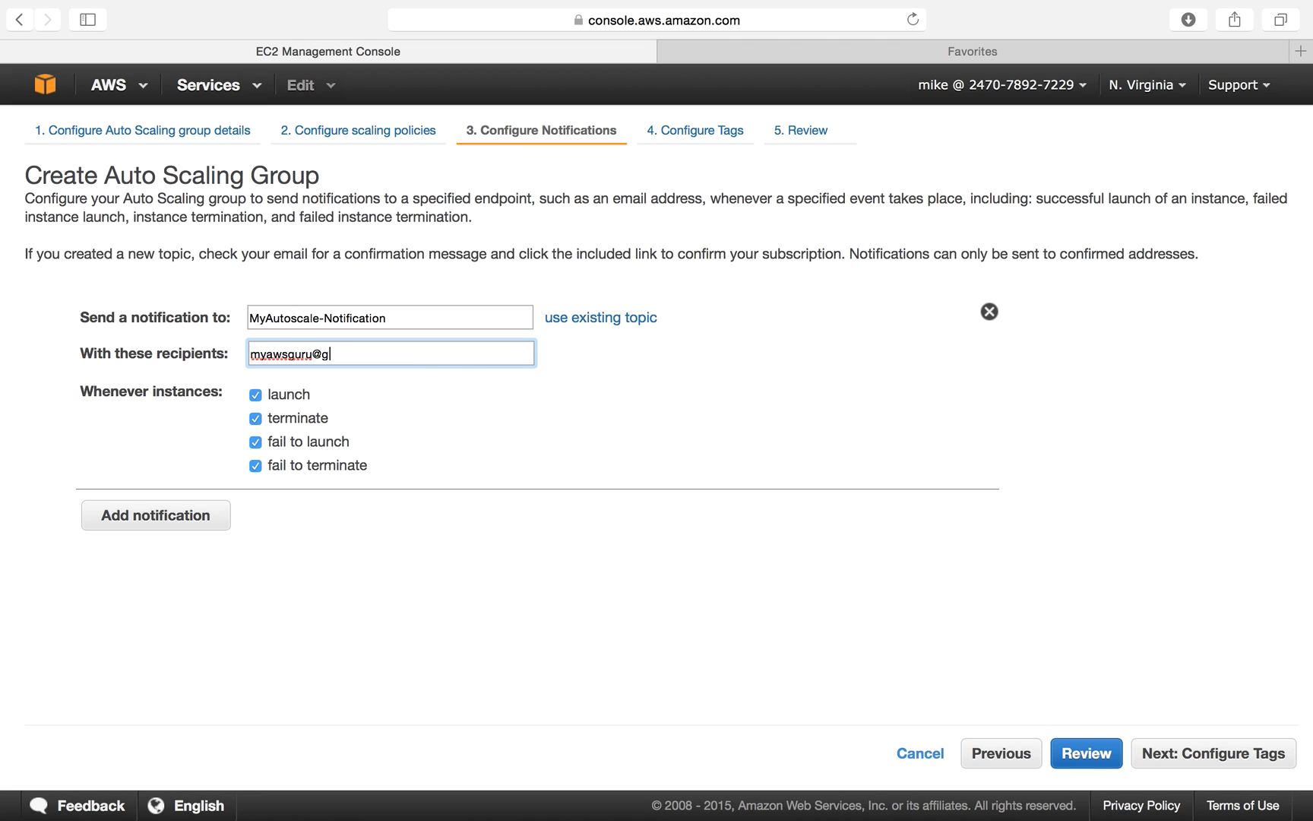
{"action": "left_click", "coordinate": [490, 408]}
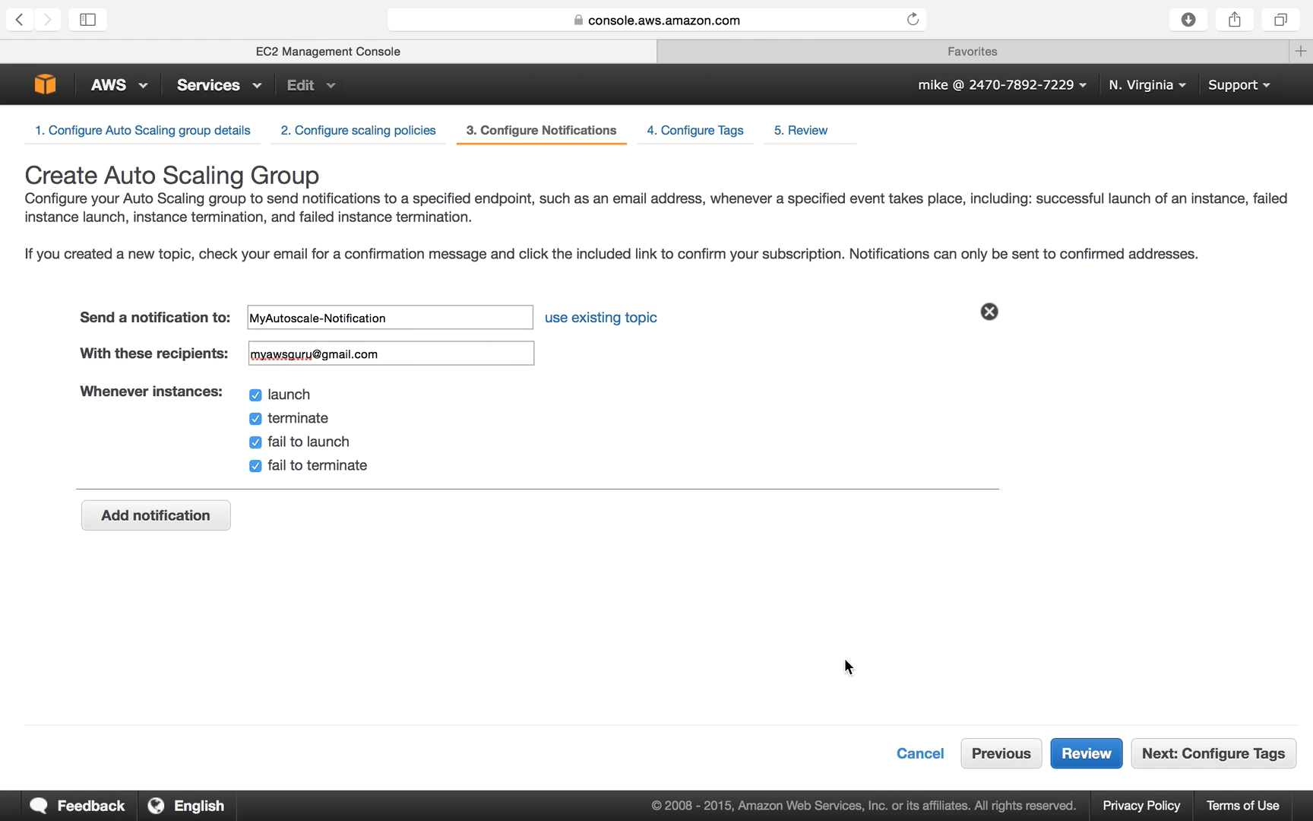
Tag new instances with Name = Autoscale-webservers, then go to the Review page.
{"action": "left_click", "coordinate": [1223, 765]}
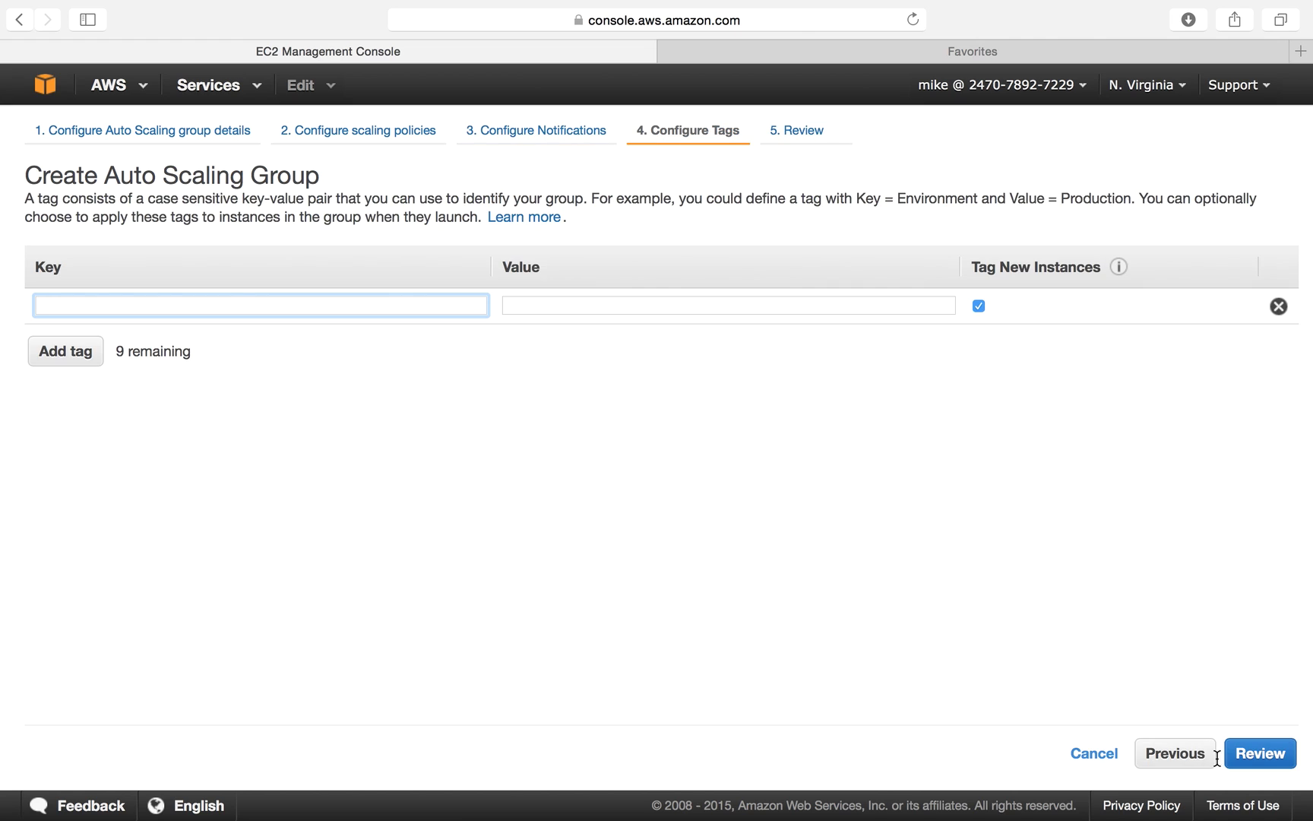
{"action": "type", "text": "Name"}
{"action": "key", "text": "Tab"}
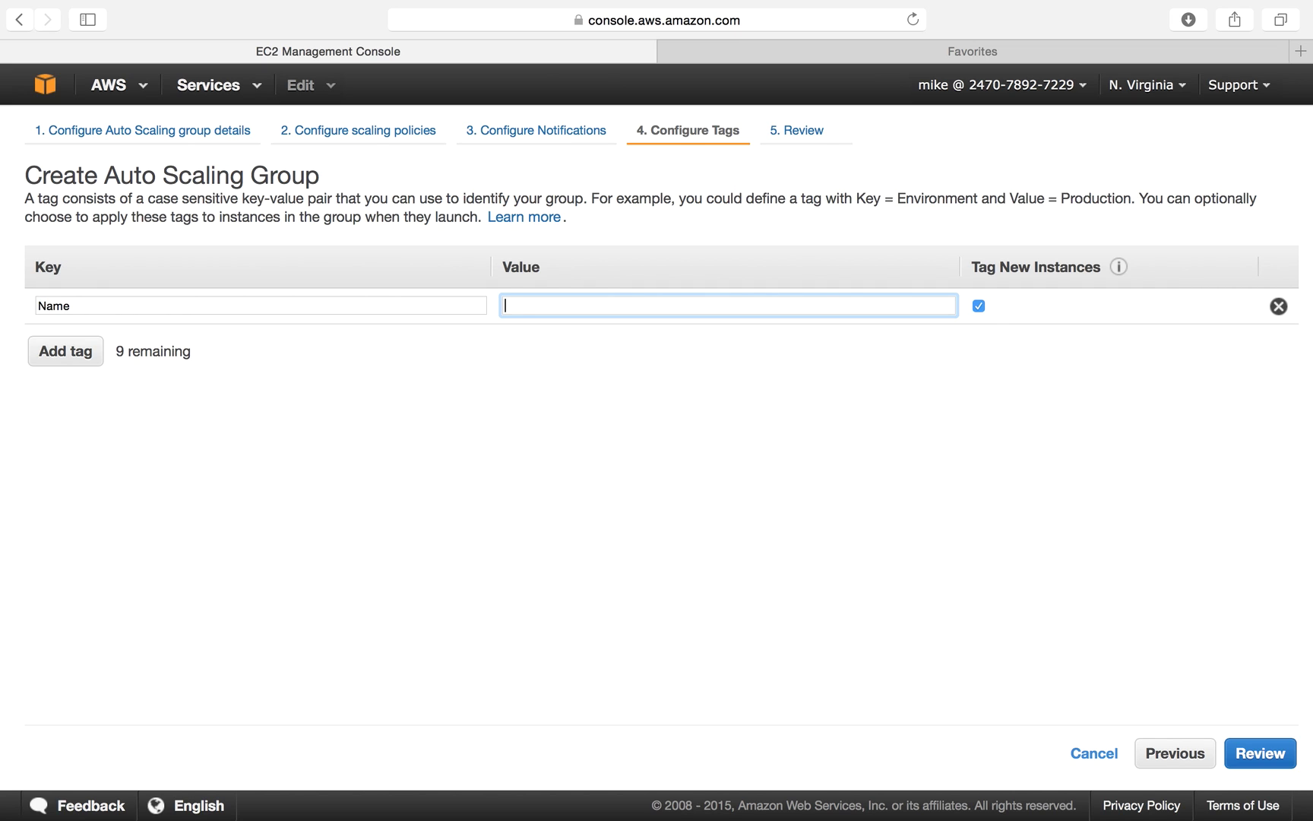
{"action": "type", "text": "Autoscale-webservefse"}
{"action": "key", "text": "BackSpace"}
{"action": "key", "text": "BackSpace"}
{"action": "key", "text": "BackSpace"}
{"action": "type", "text": "rs"}
{"action": "left_click", "coordinate": [646, 706]}
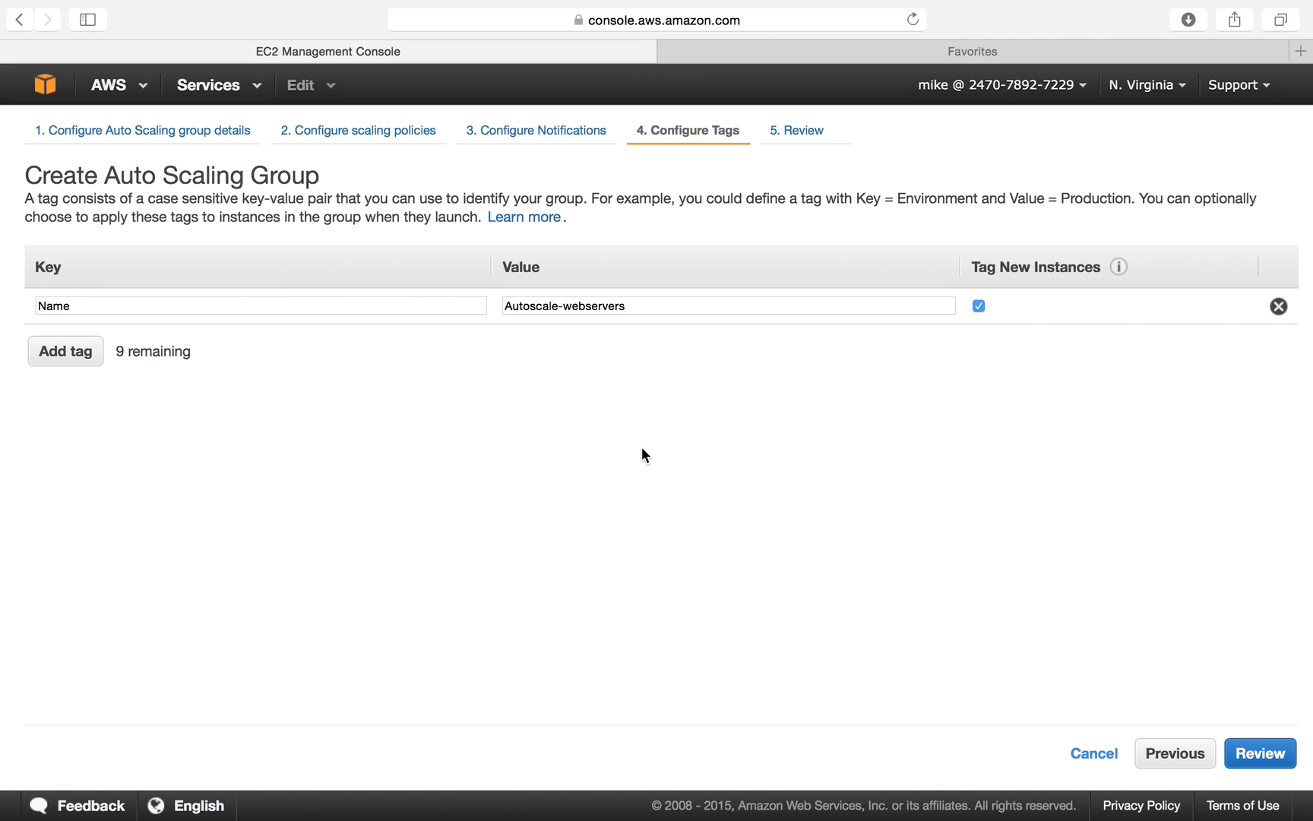
{"action": "left_click", "coordinate": [1268, 755]}
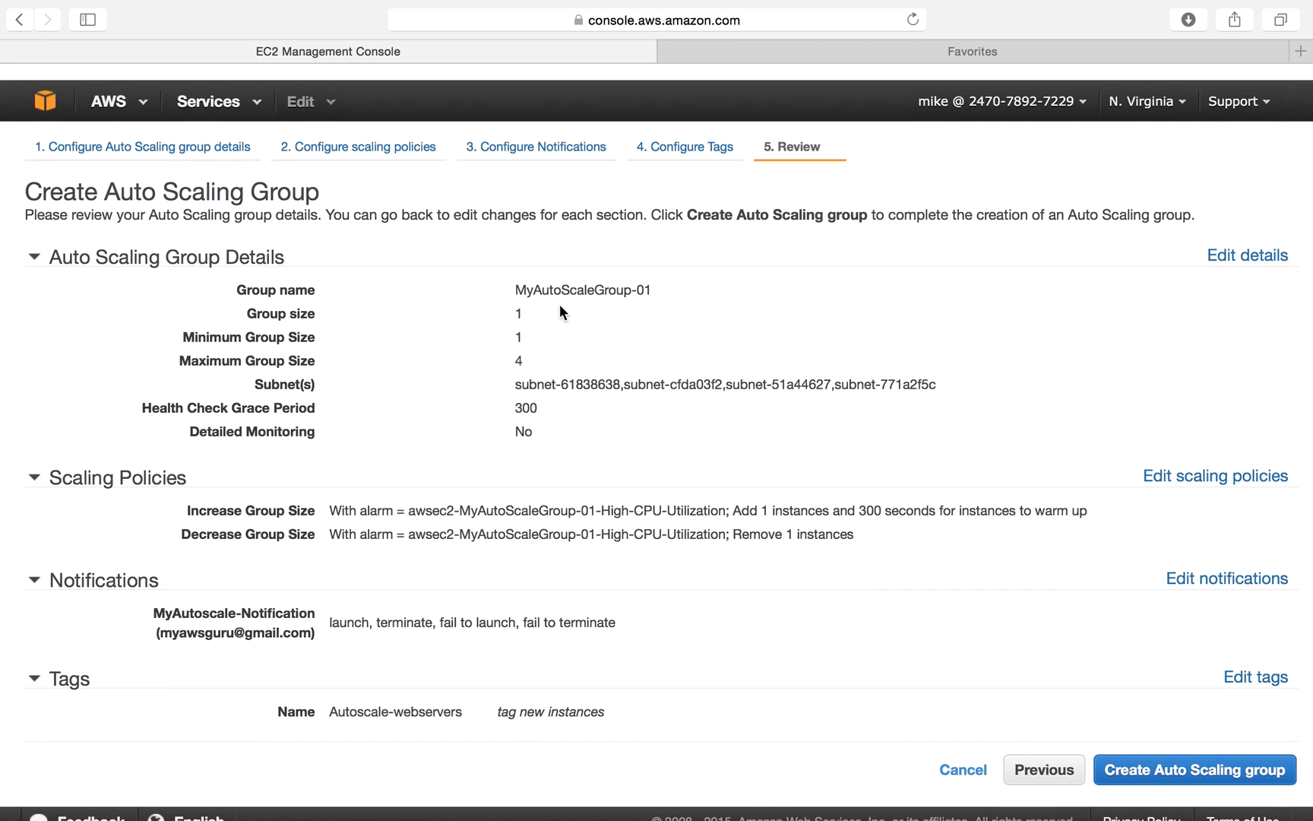
Check the group name MyAutoScaleGroup-01 and its group size, minimum and maximum (4) values.
{"action": "double_click", "coordinate": [563, 278]}
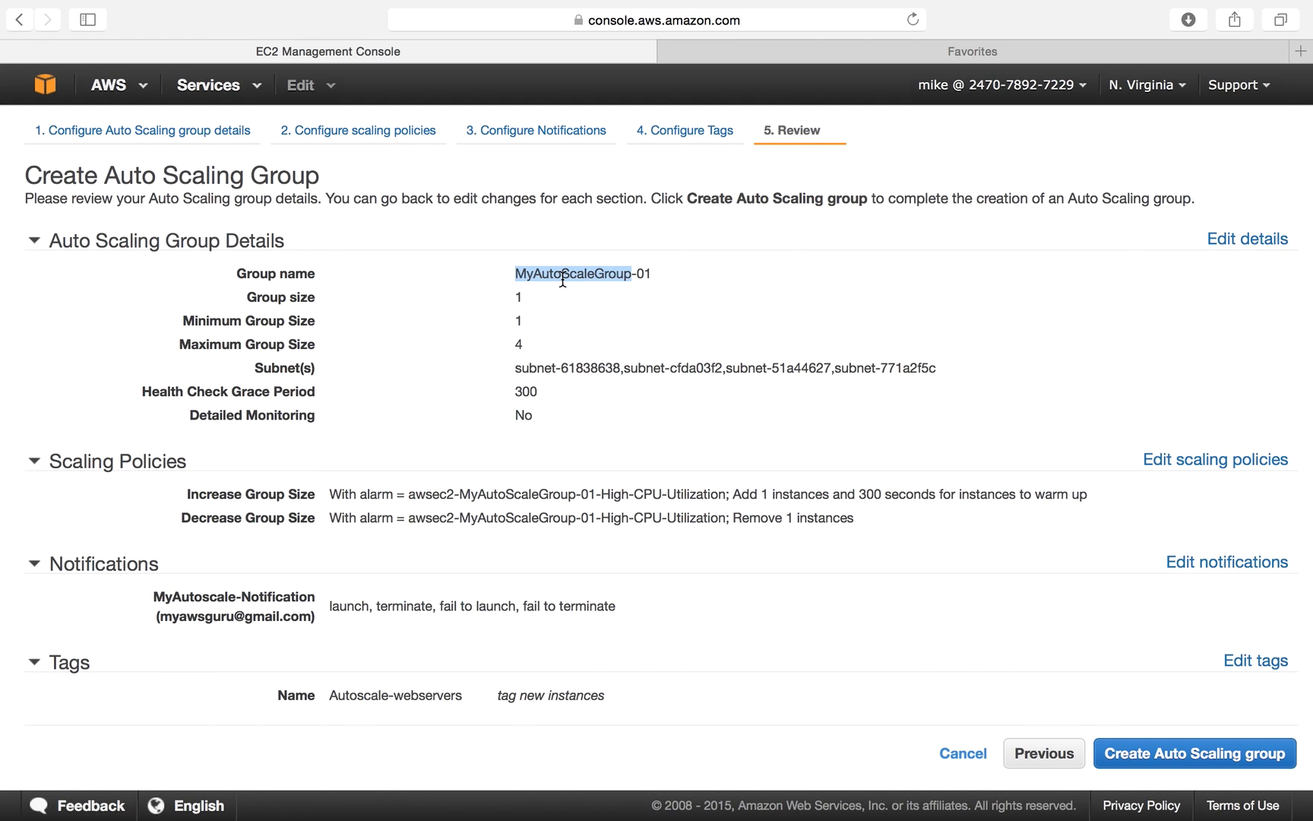
{"action": "triple_click", "coordinate": [521, 298]}
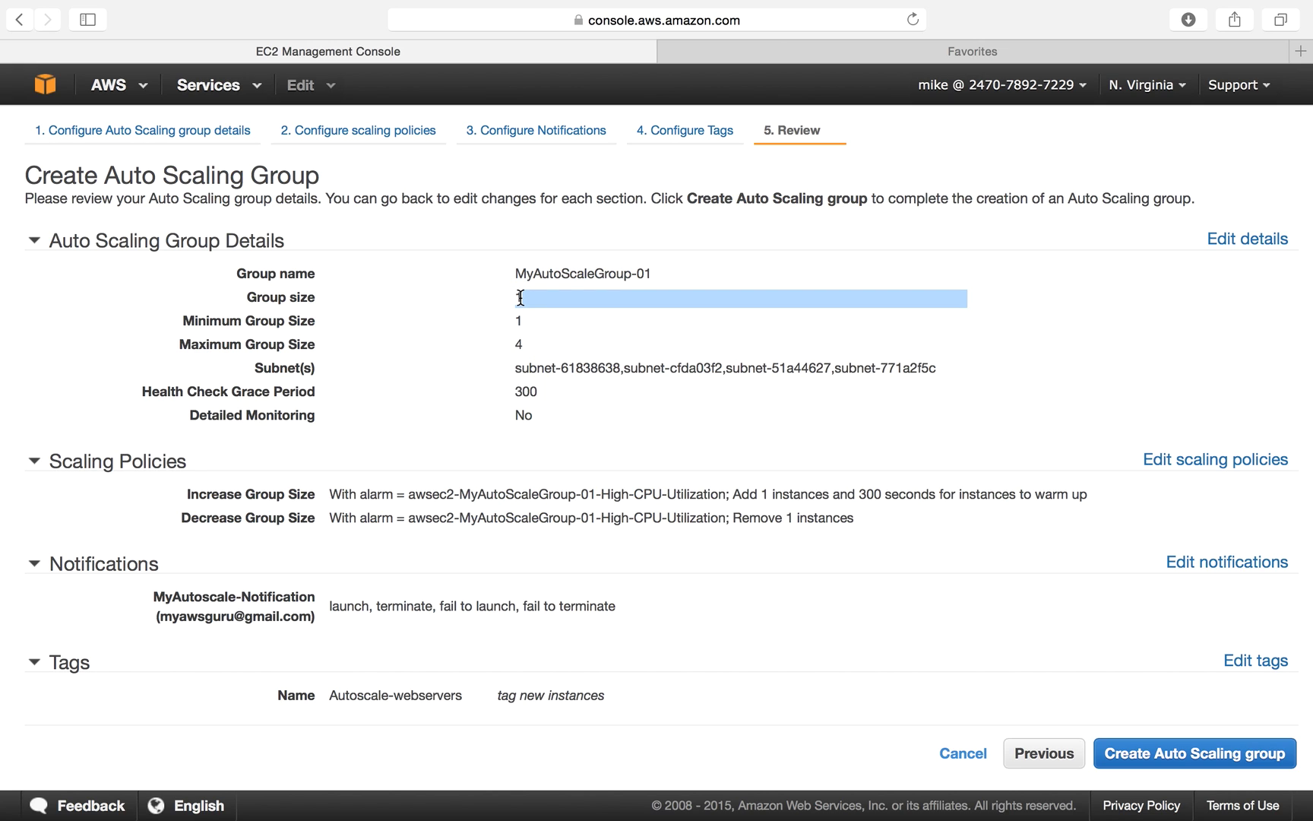
{"action": "left_click", "coordinate": [519, 291]}
{"action": "triple_click", "coordinate": [545, 293]}
{"action": "triple_click", "coordinate": [518, 322]}
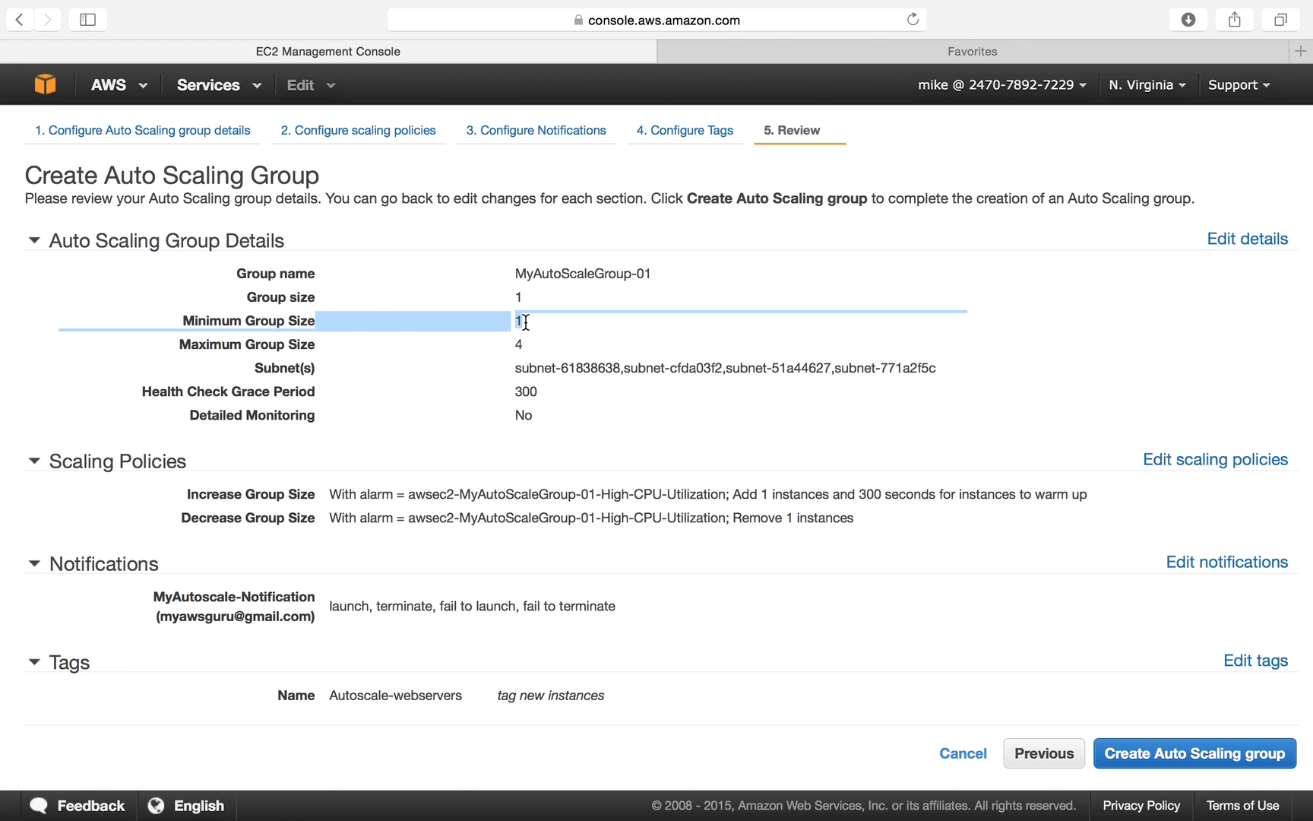
{"action": "triple_click", "coordinate": [494, 339]}
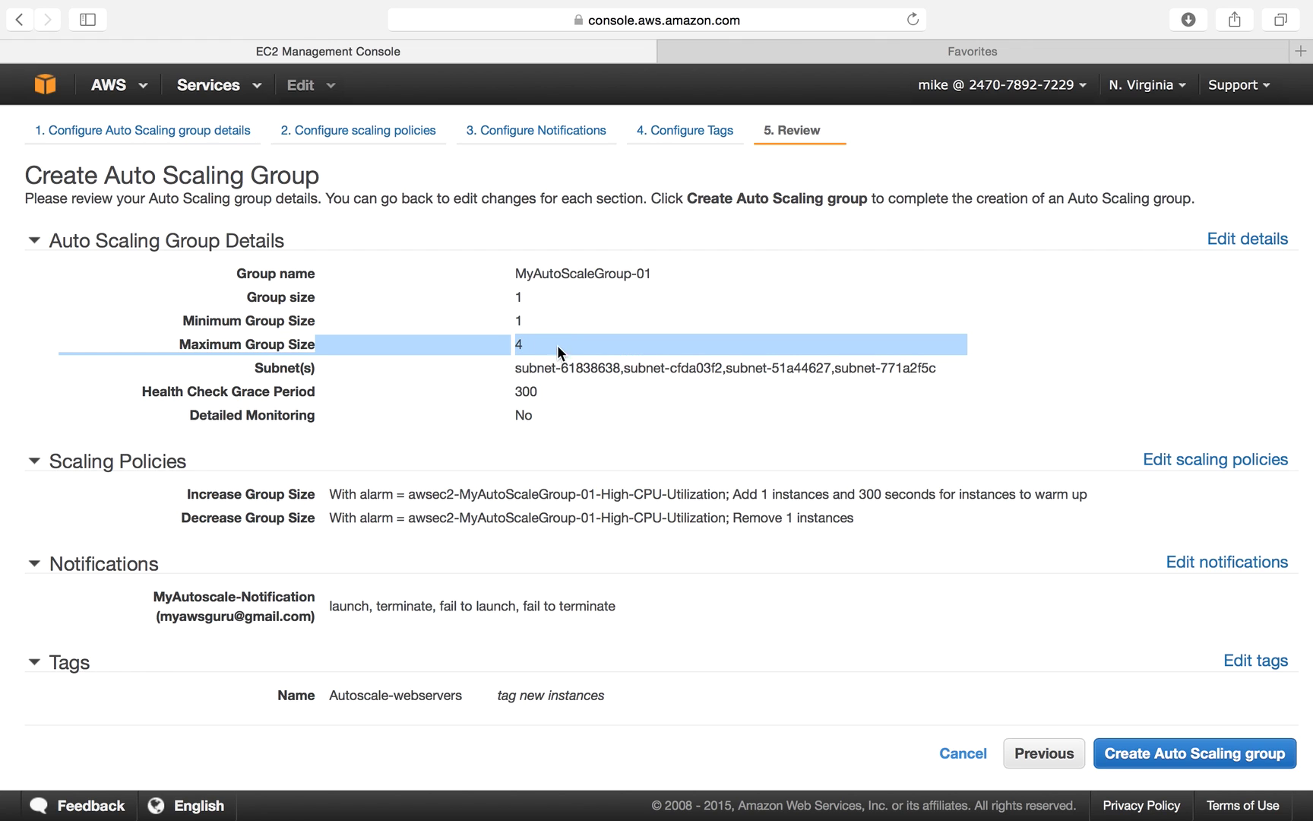
Check the add-1 and remove-1 instance policies, then create the Auto Scaling group.
{"action": "left_click", "coordinate": [609, 469]}
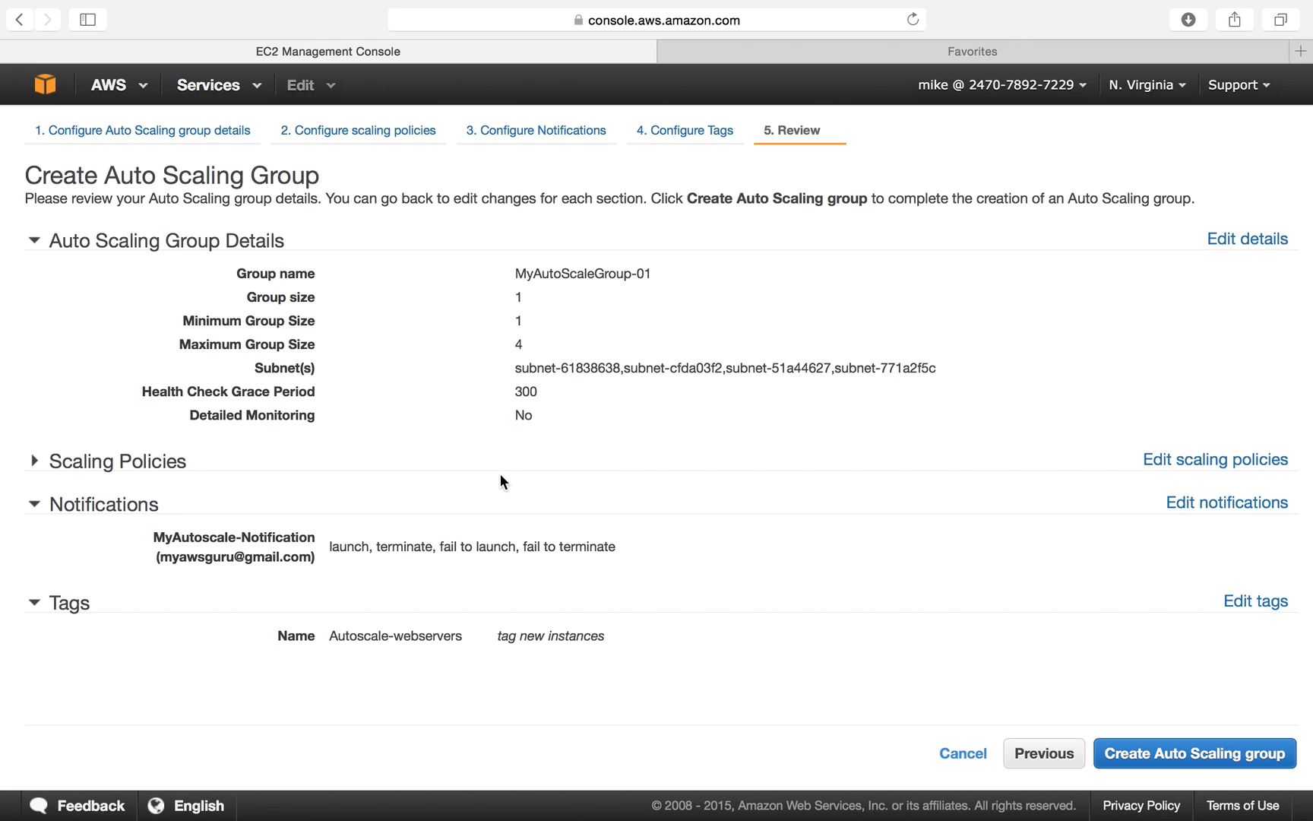
{"action": "left_click", "coordinate": [35, 462]}
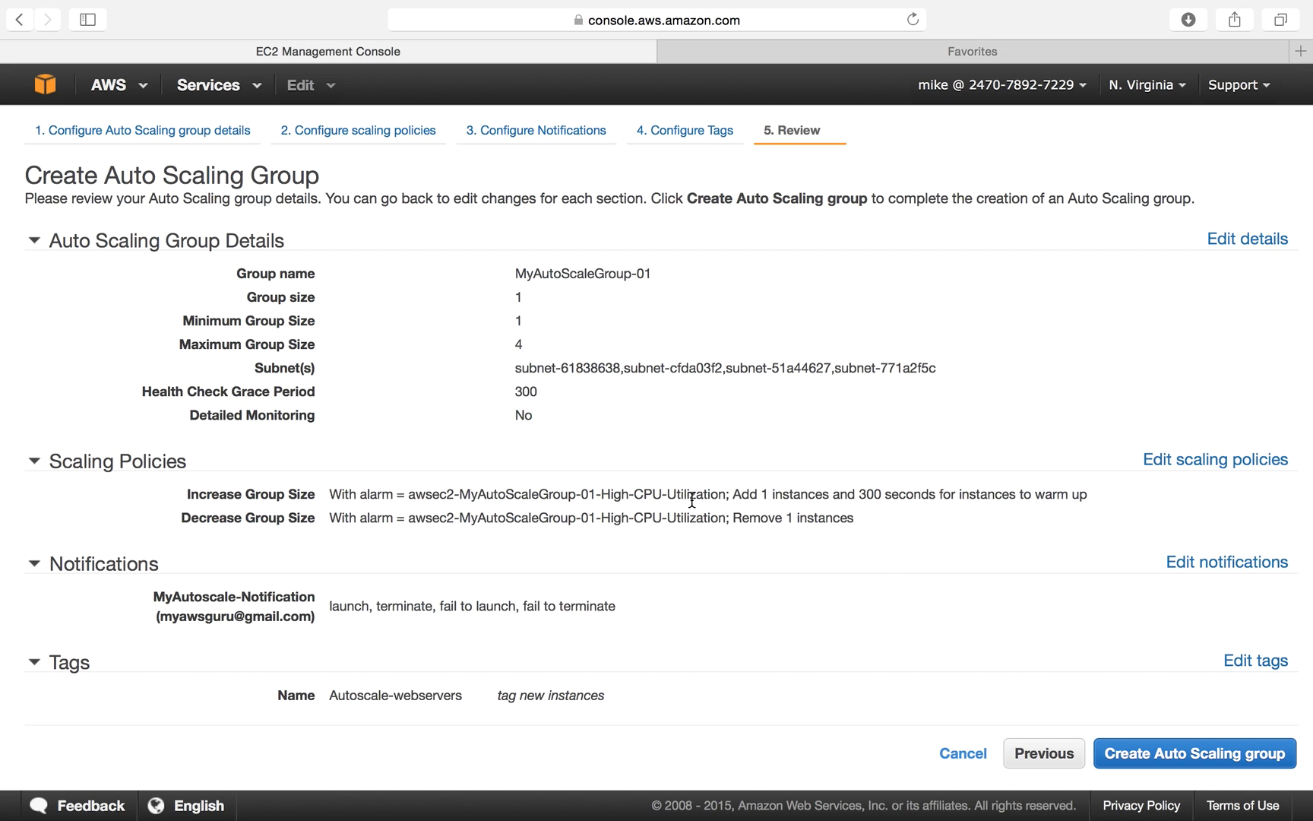
{"action": "left_click_drag", "start_coordinate": [734, 496], "coordinate": [796, 495]}
{"action": "left_click_drag", "start_coordinate": [730, 519], "coordinate": [875, 522]}
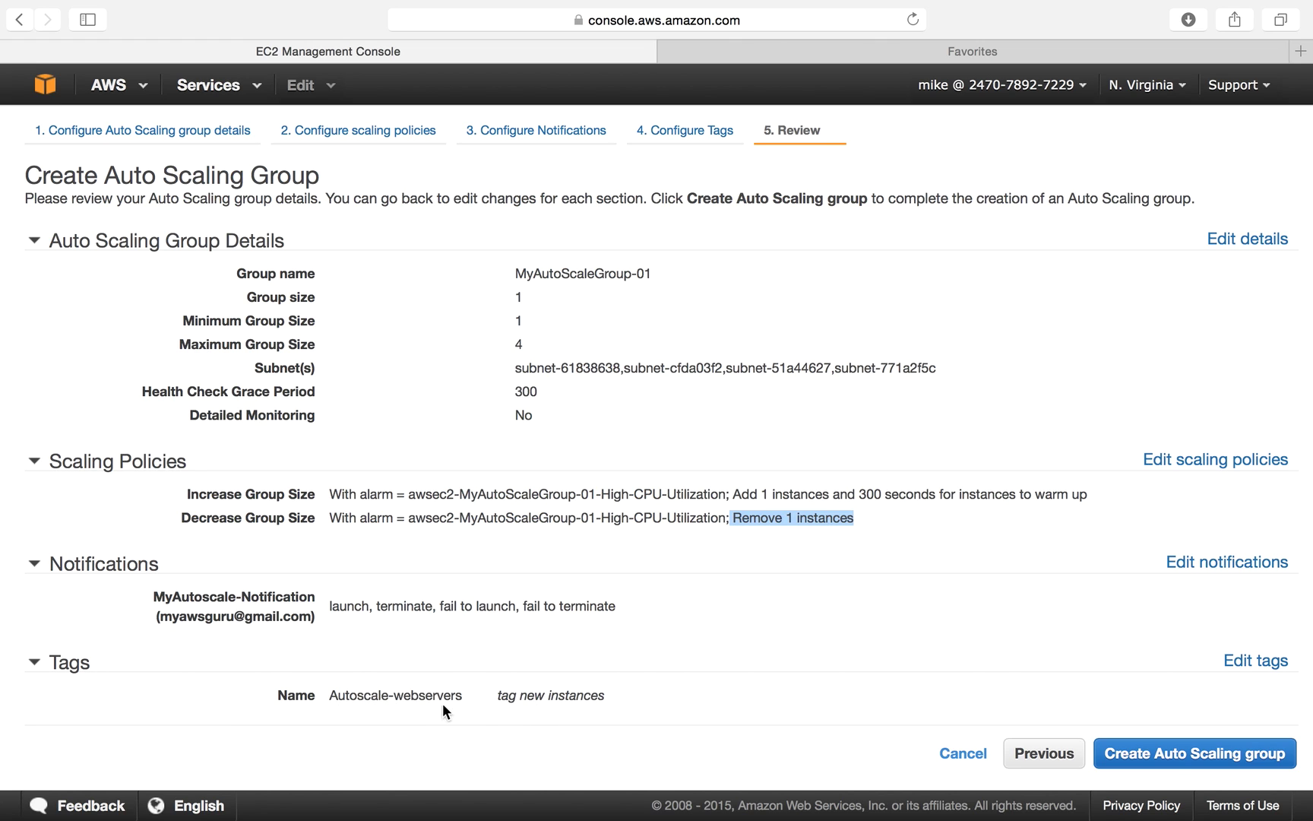
{"action": "left_click", "coordinate": [1245, 760]}
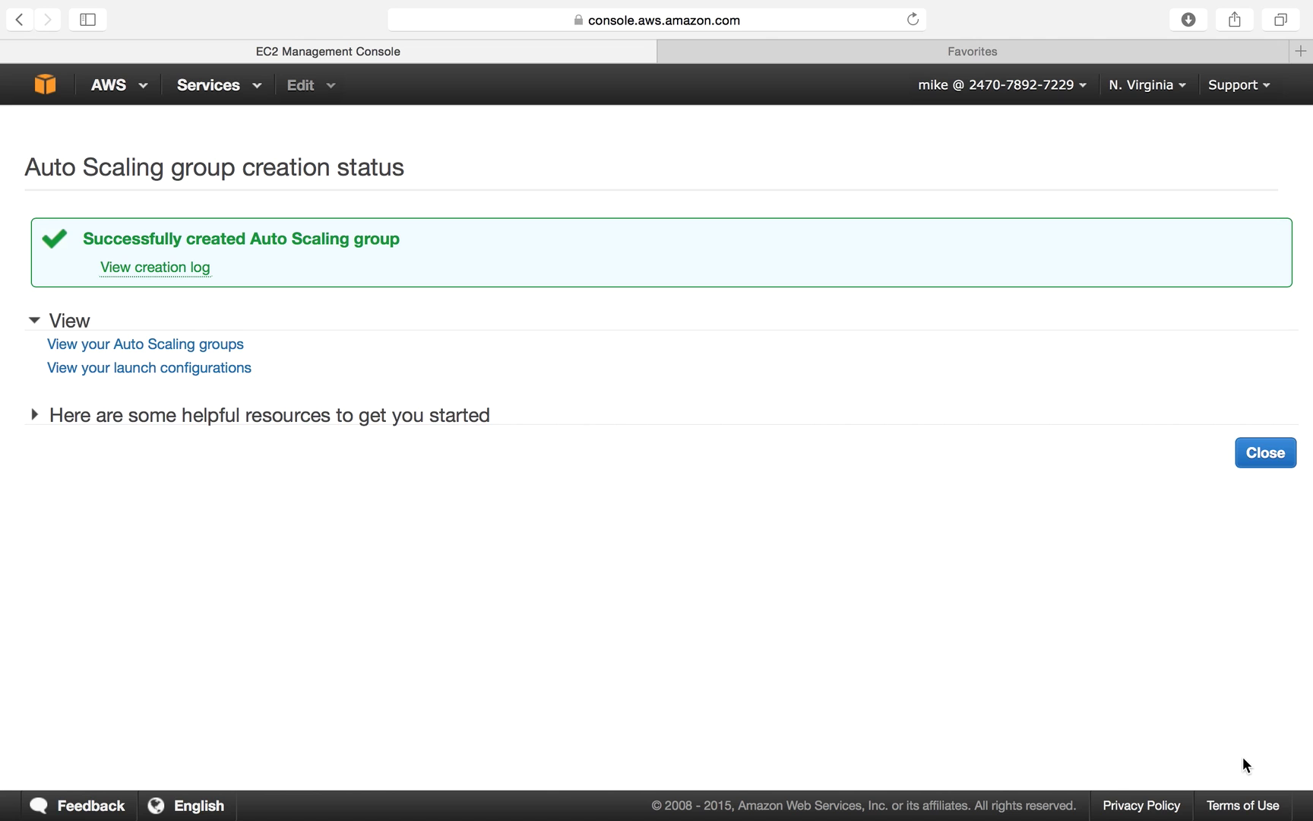
Close the creation status page and go to the EC2 Instances list.
{"action": "left_click", "coordinate": [1275, 464]}
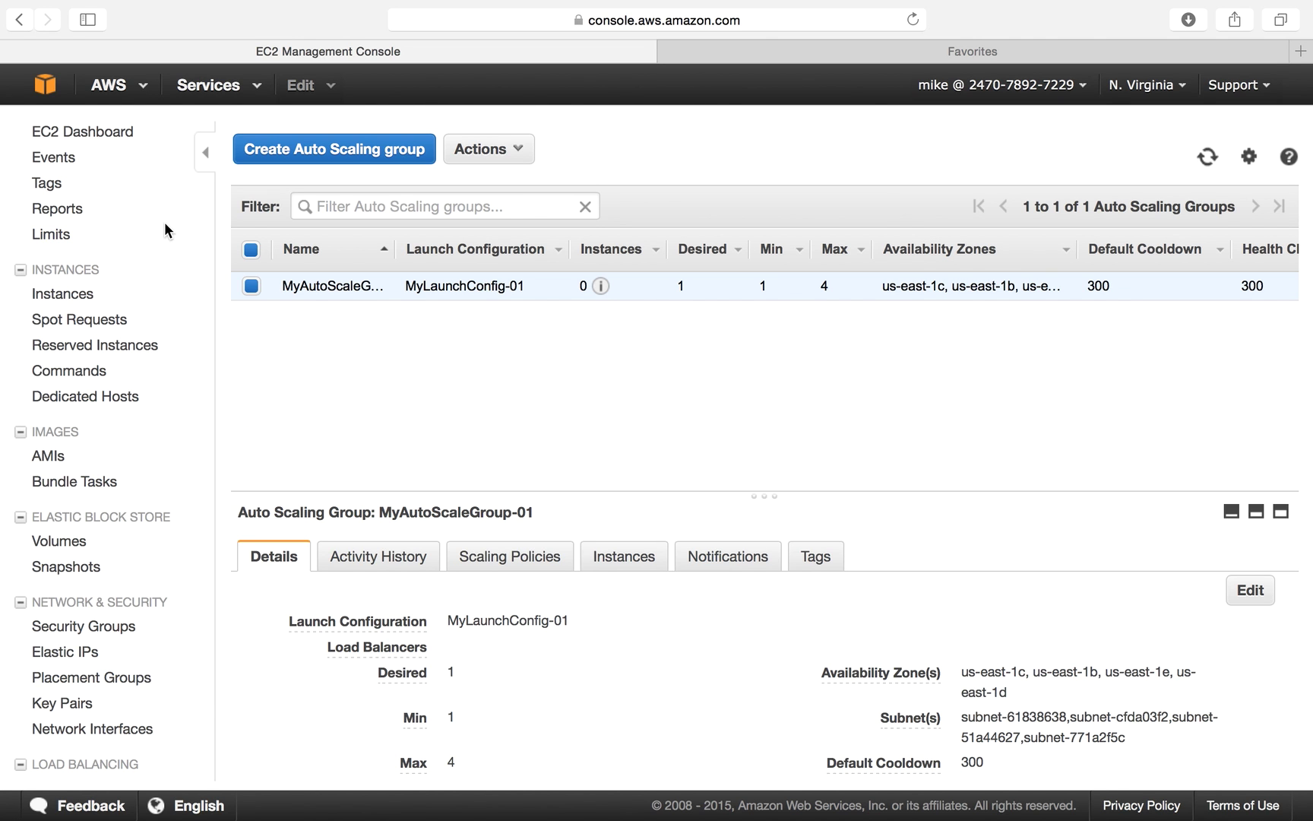
{"action": "left_click", "coordinate": [79, 293]}
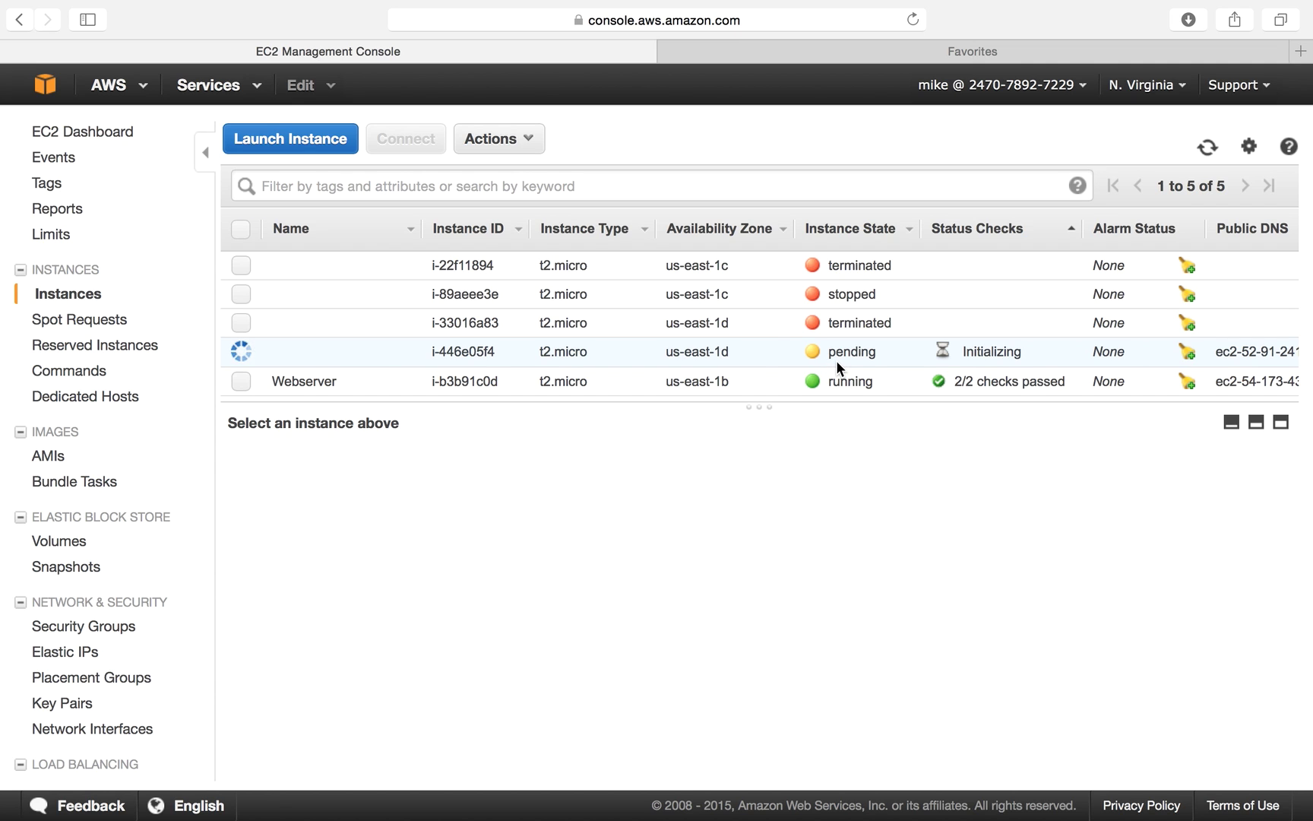
Show the details of pending instance i-446e05f4 and refresh the instance list.
{"action": "left_click", "coordinate": [774, 353]}
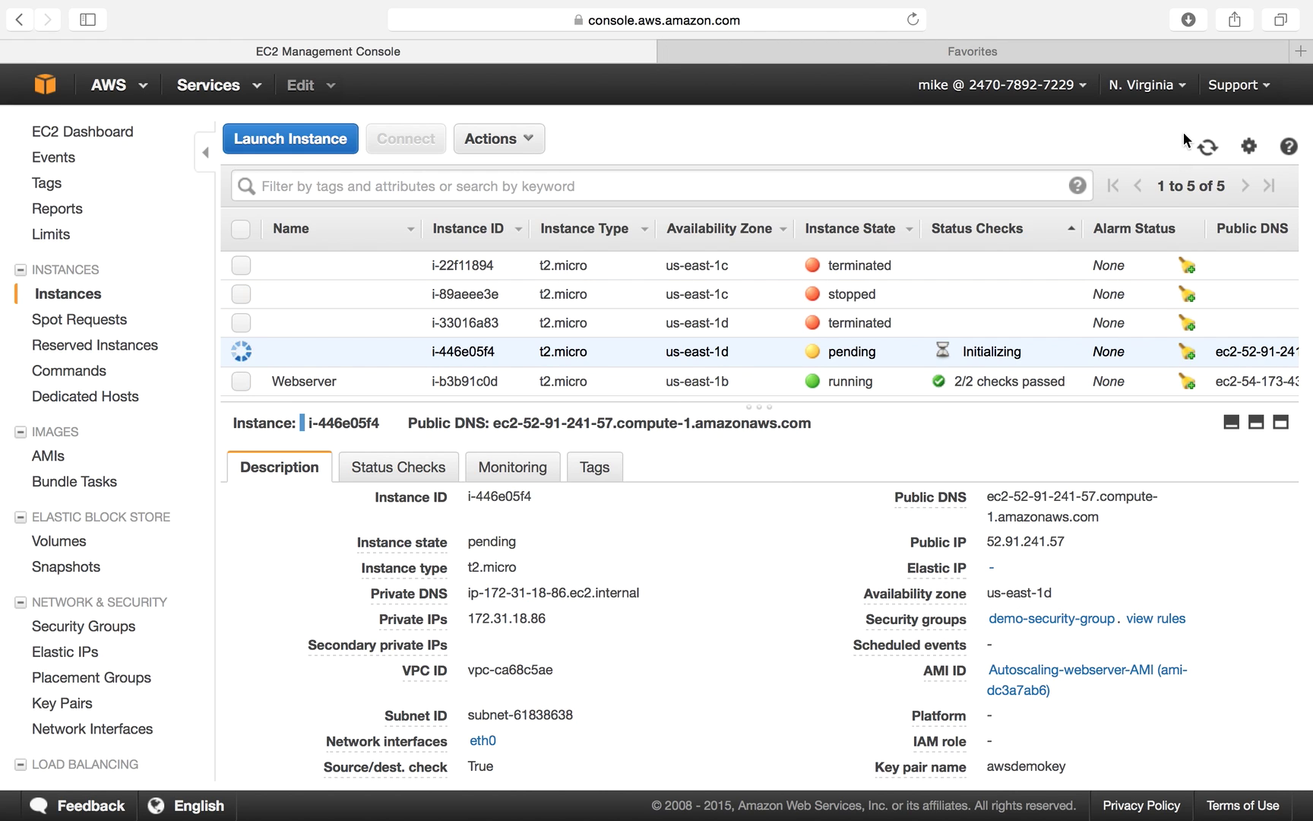
{"action": "left_click", "coordinate": [1209, 149]}
{"action": "mouse_move", "coordinate": [350, 353]}
{"action": "scroll", "coordinate": [699, 652], "scroll_direction": "down", "scroll_amount": 10}
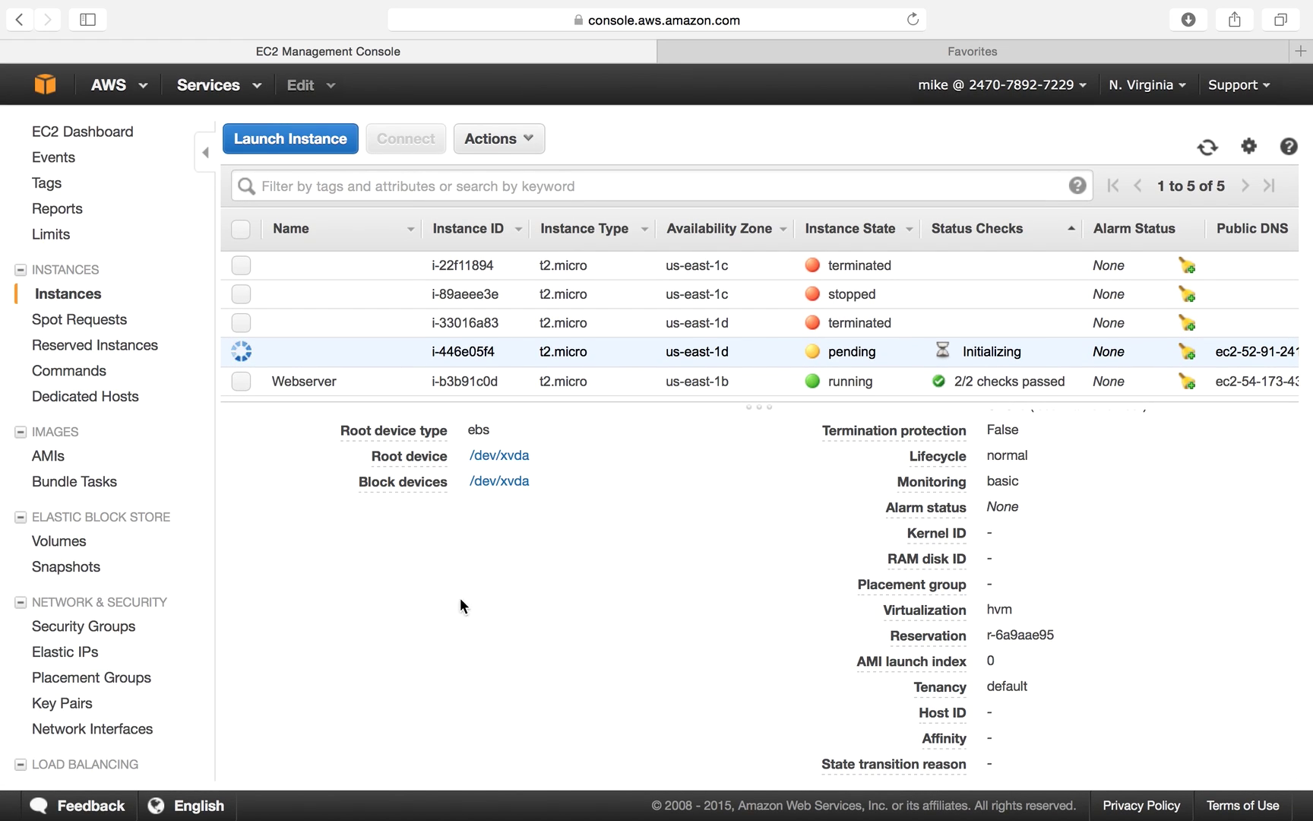
{"action": "mouse_move", "coordinate": [276, 362]}
{"action": "scroll", "coordinate": [120, 728], "scroll_direction": "down", "scroll_amount": 3}
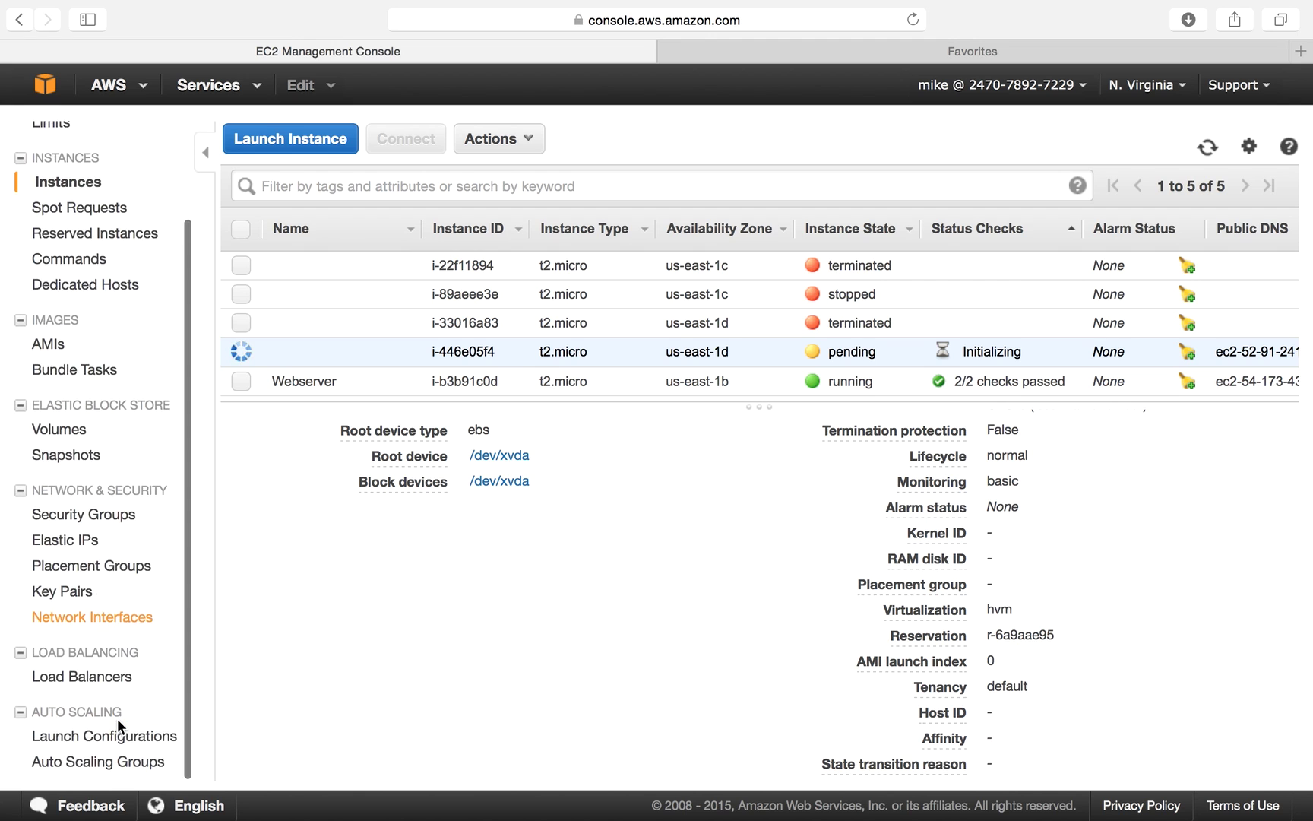
Check MyAutoScaleGroup-01's Autoscale-webservers Name tag, then return to the Instances list.
{"action": "left_click", "coordinate": [109, 767]}
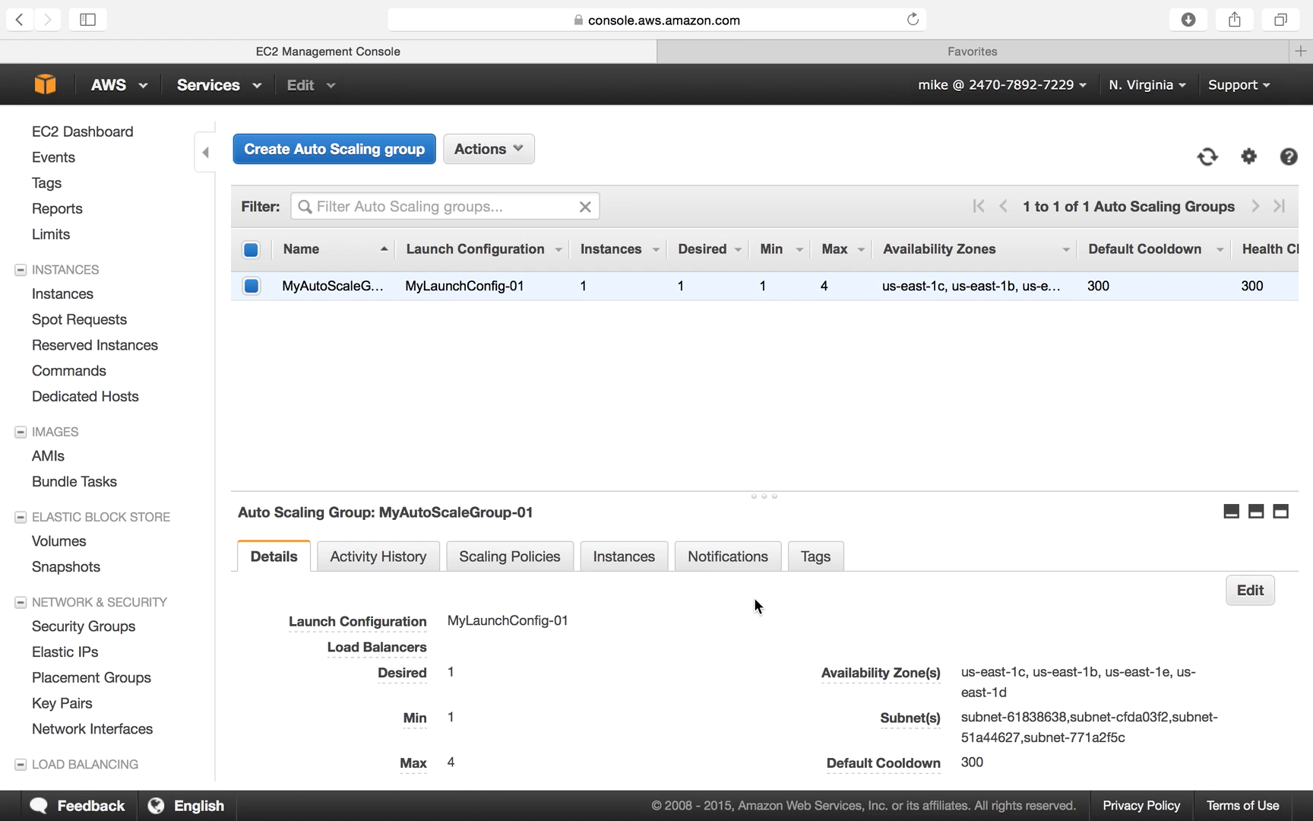
{"action": "left_click", "coordinate": [815, 558]}
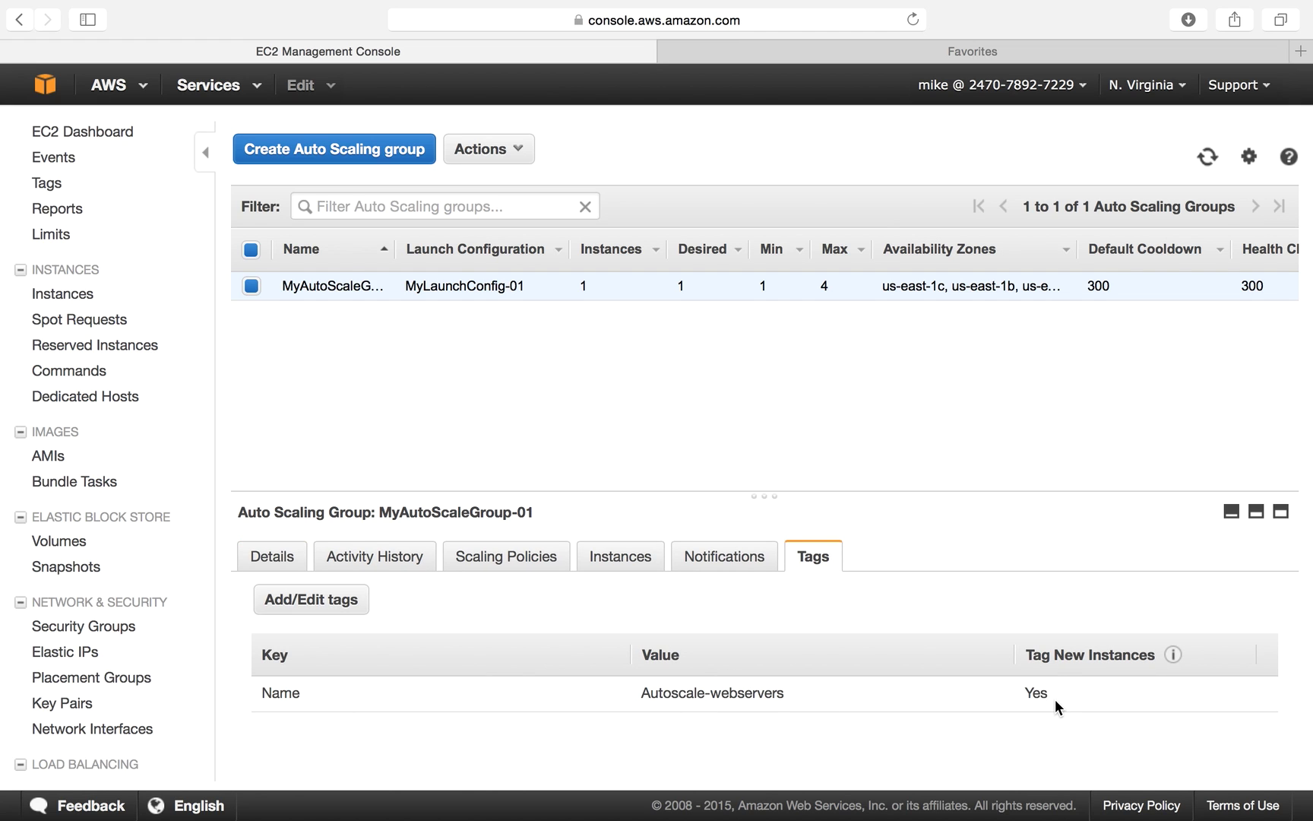
{"action": "mouse_move", "coordinate": [1174, 657]}
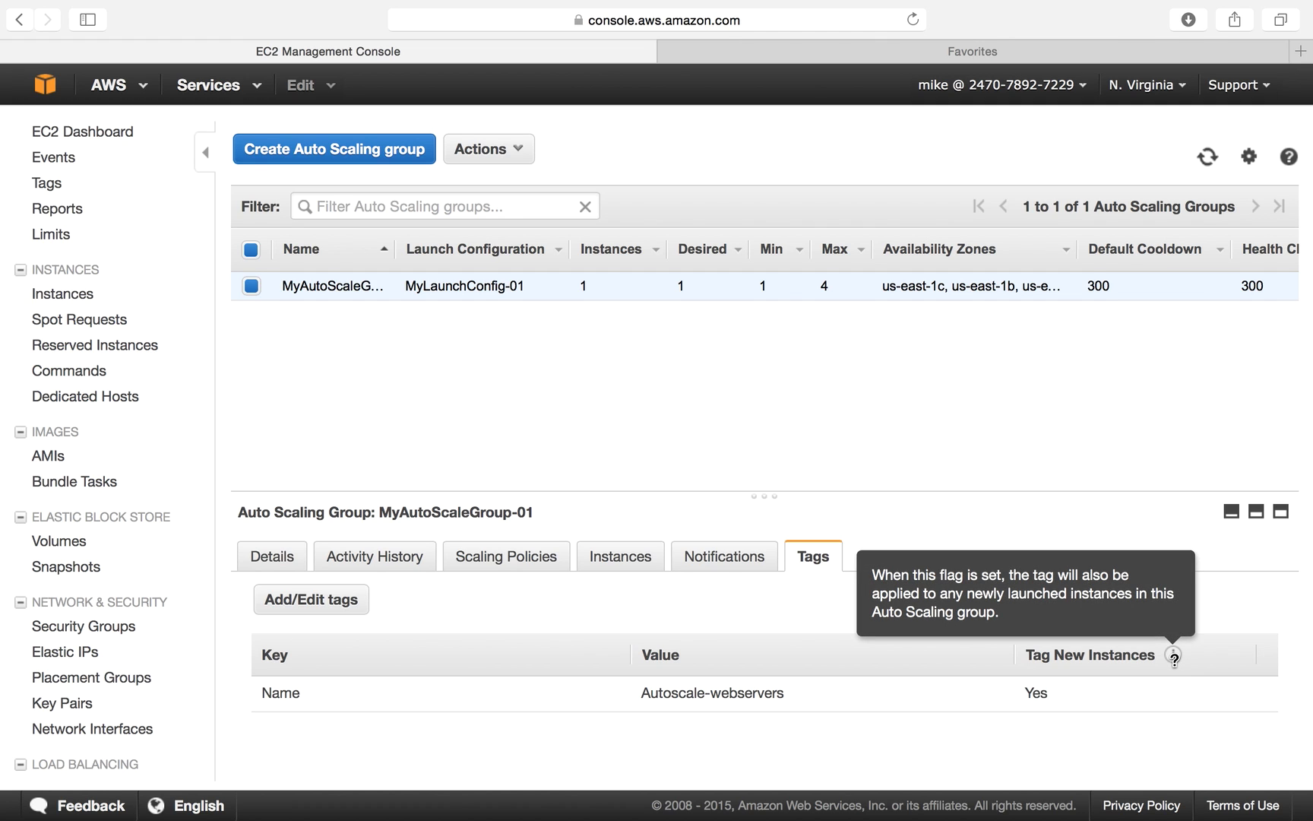
{"action": "left_click", "coordinate": [67, 293]}
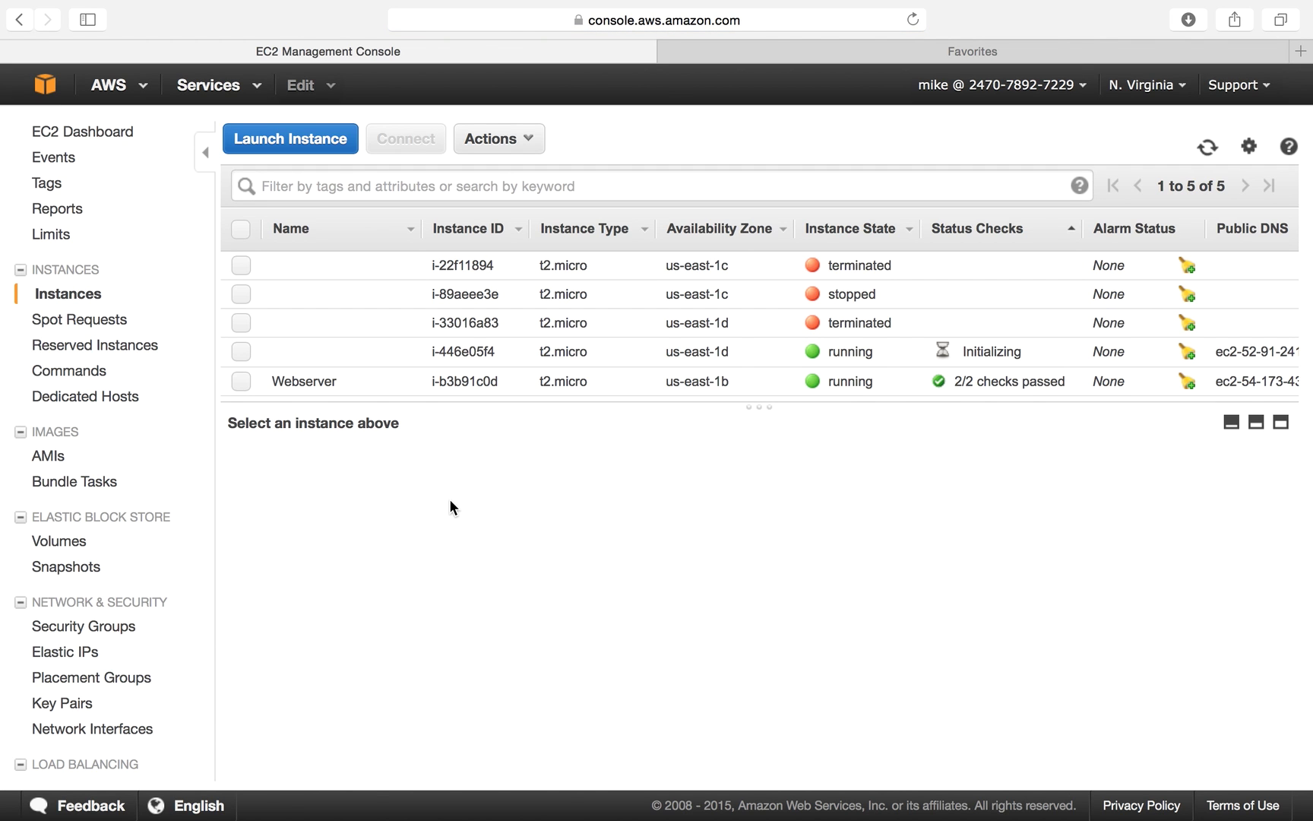
Copy instance i-446e05f4's public IP 52.91.241.57 and switch to the empty browser tab.
{"action": "left_click", "coordinate": [634, 354]}
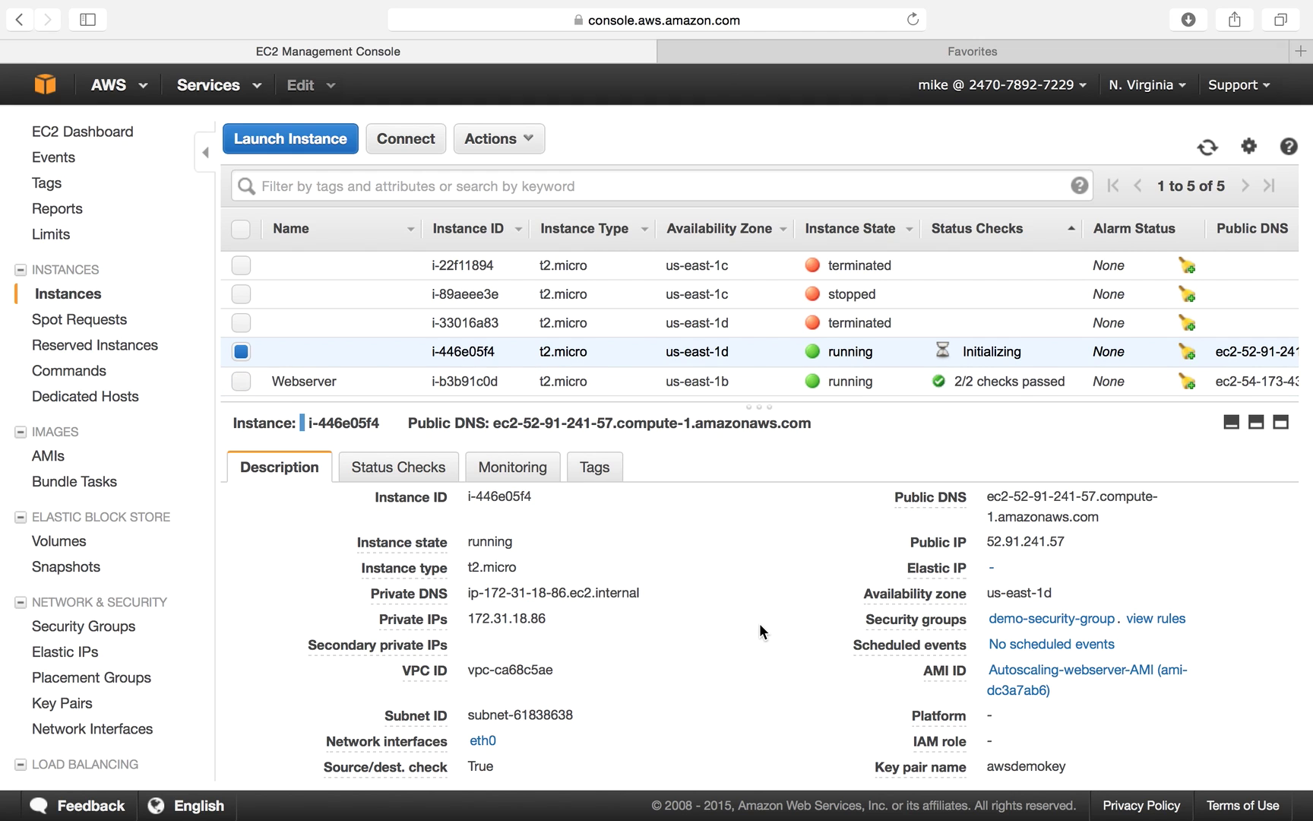
{"action": "double_click", "coordinate": [1055, 538]}
{"action": "key", "text": "super+c"}
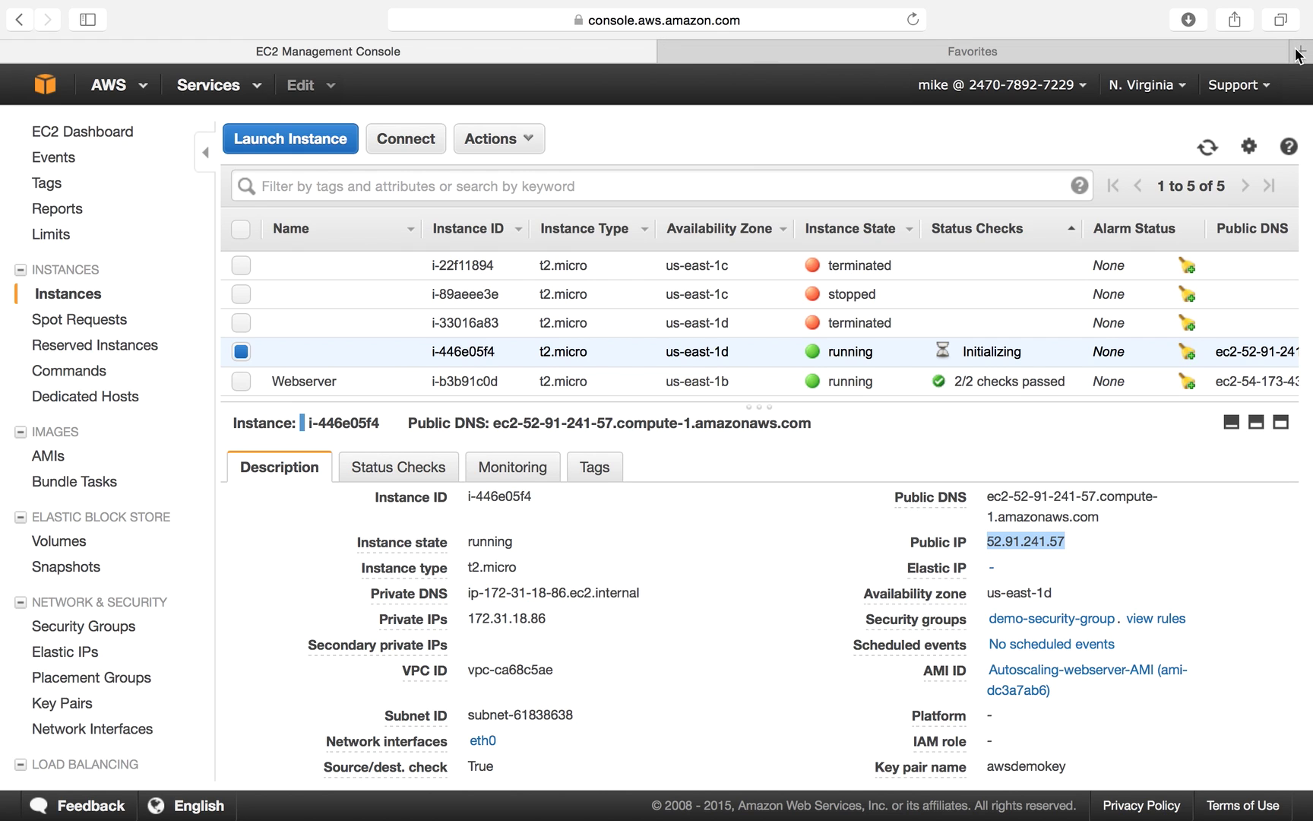
{"action": "left_click", "coordinate": [1099, 50]}
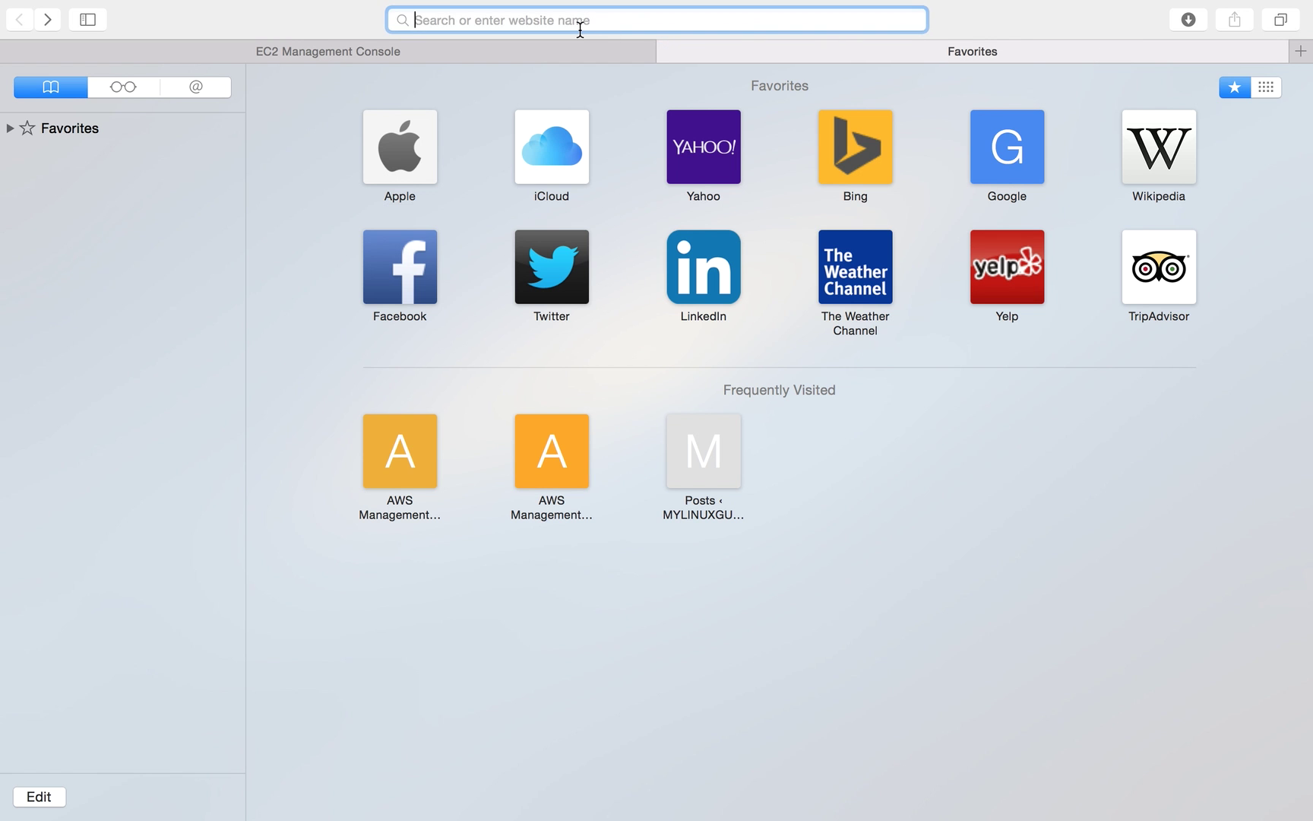
Try loading 52.91.241.57 in the browser tab, retrying after the connection fails.
{"action": "key", "text": "super+v"}
{"action": "key", "text": "Return"}
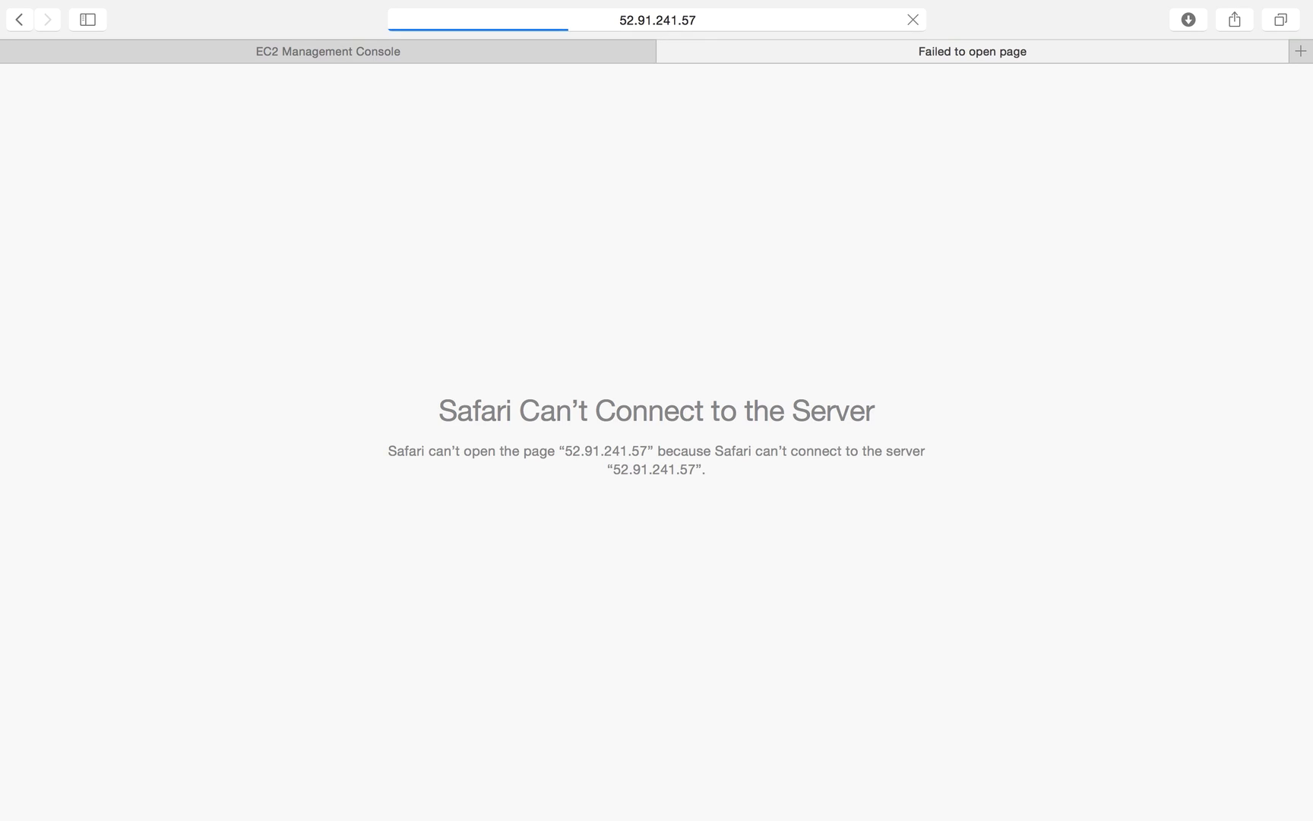
{"action": "left_click", "coordinate": [534, 18]}
{"action": "key", "text": "Return"}
Refresh the EC2 instance list, then reload 52.91.241.57 until 'My Autoscaling Group !' appears.
{"action": "left_click", "coordinate": [323, 53]}
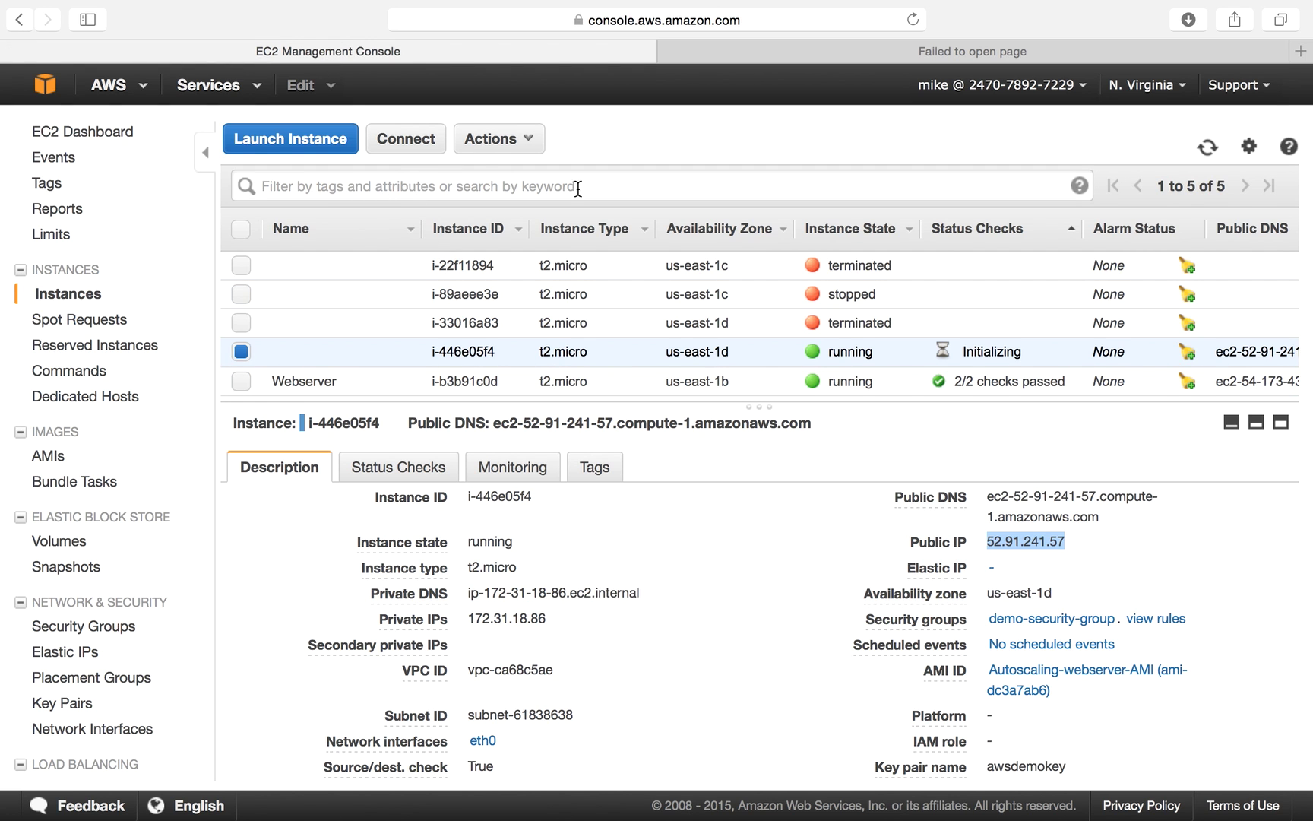
{"action": "left_click", "coordinate": [1208, 153]}
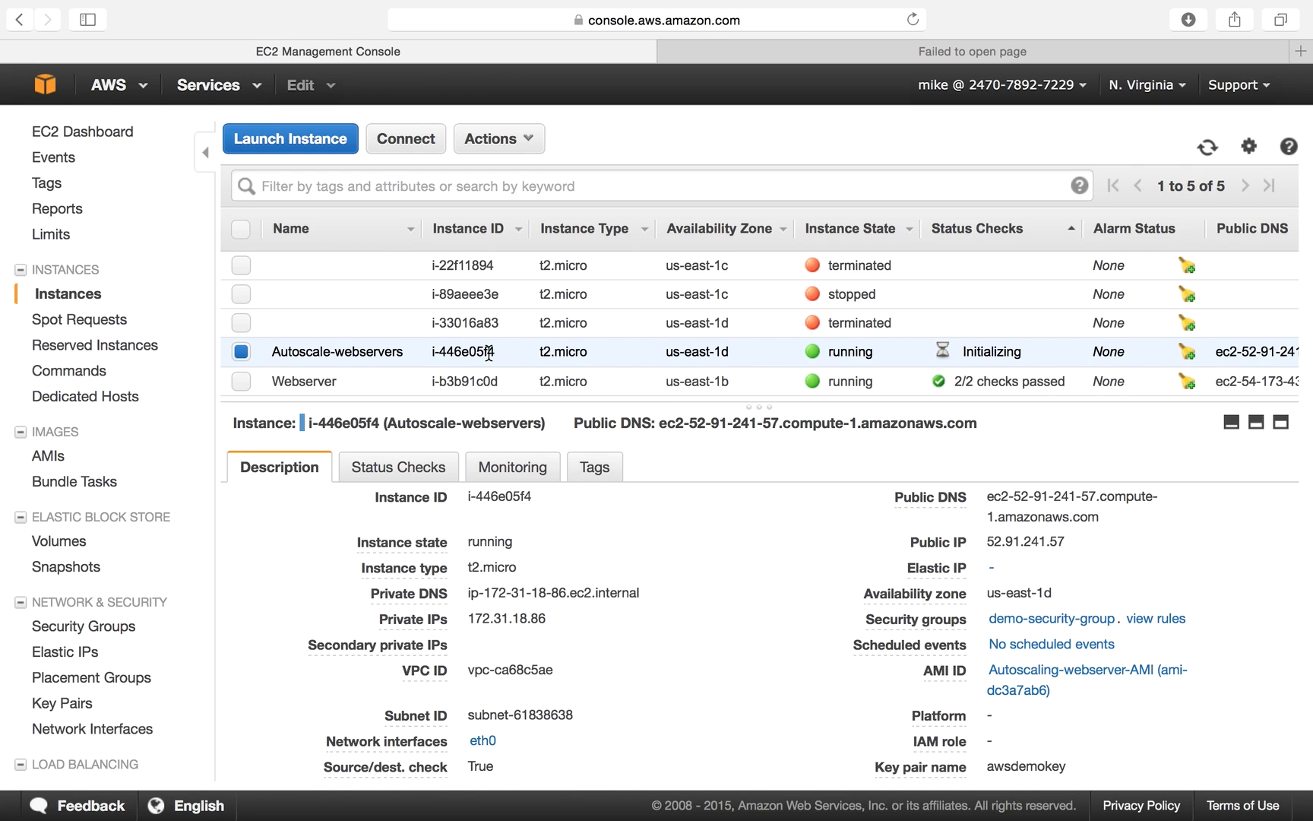
{"action": "mouse_move", "coordinate": [403, 366]}
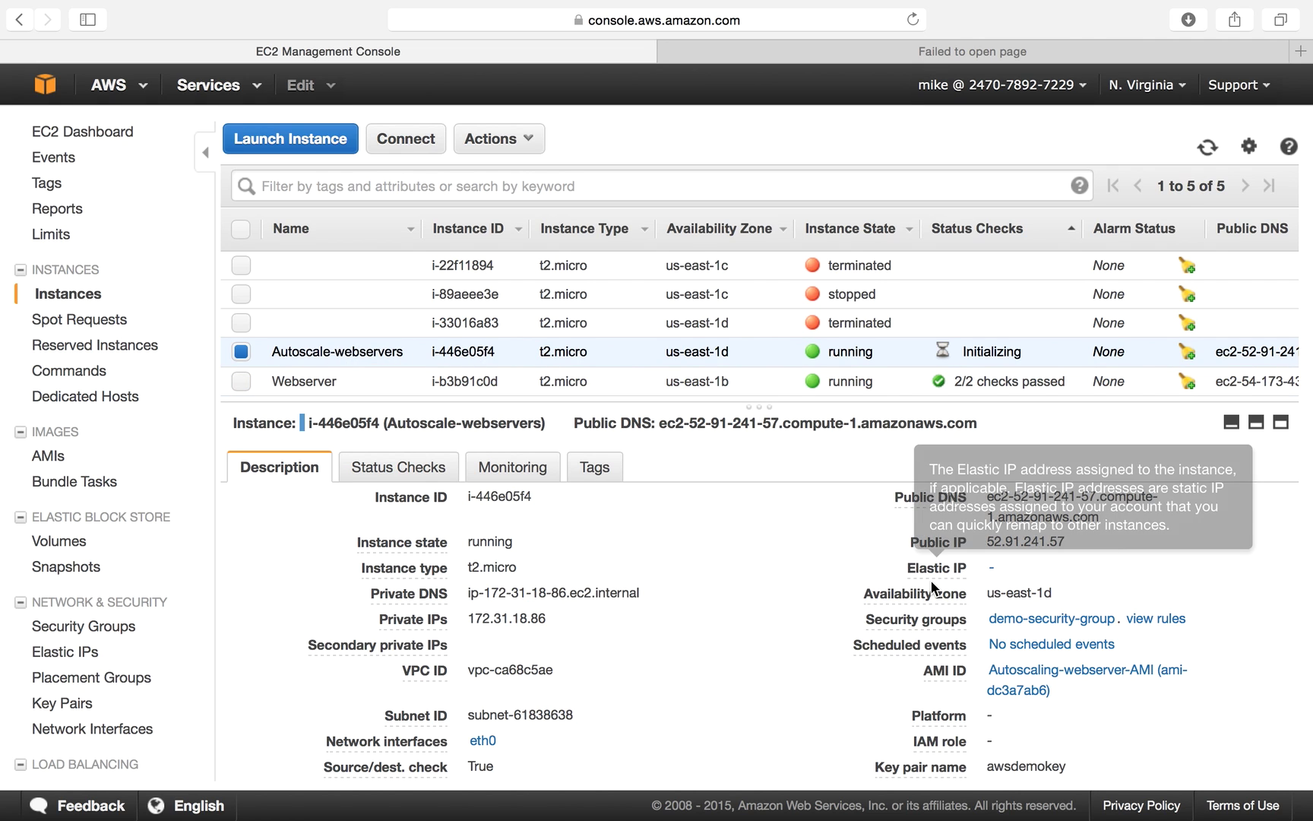
{"action": "left_click", "coordinate": [672, 51]}
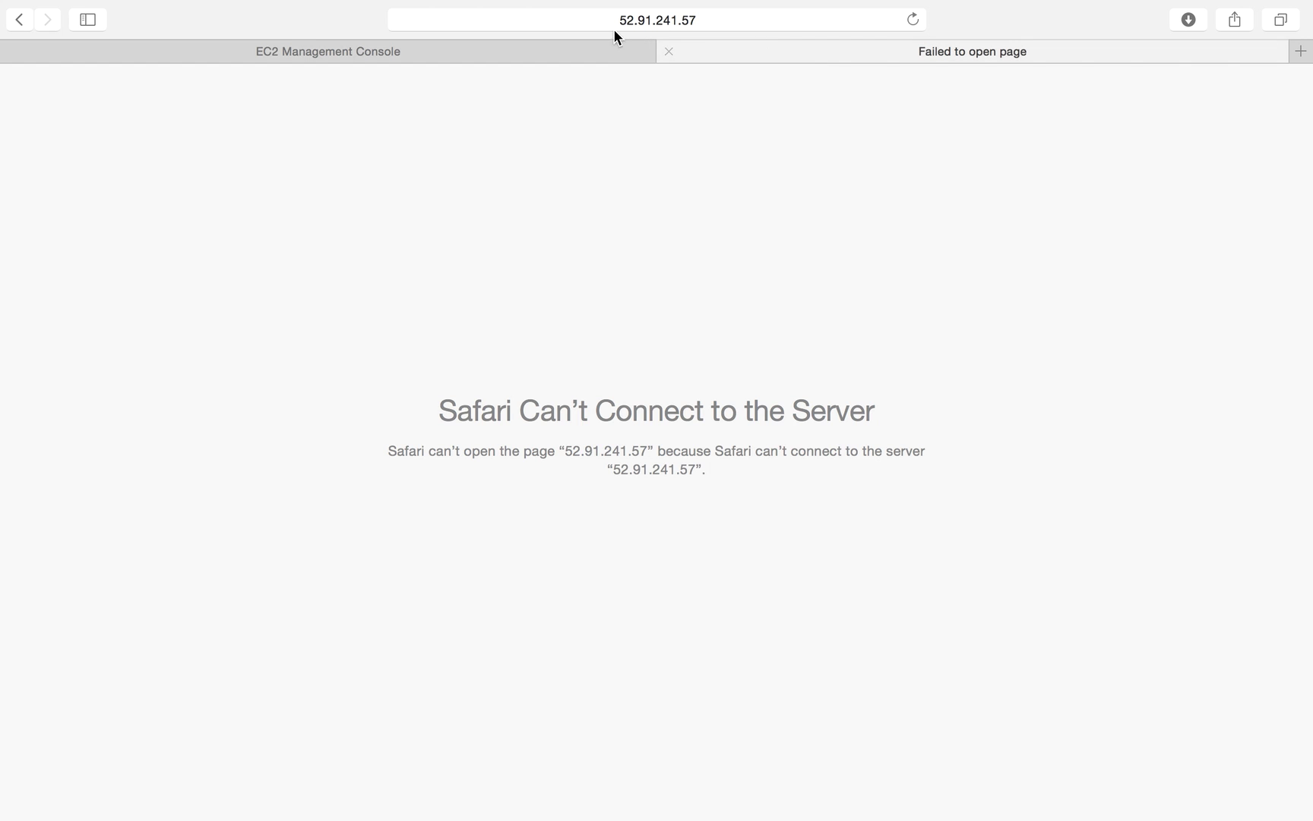
{"action": "left_click", "coordinate": [639, 20]}
{"action": "key", "text": "Return"}
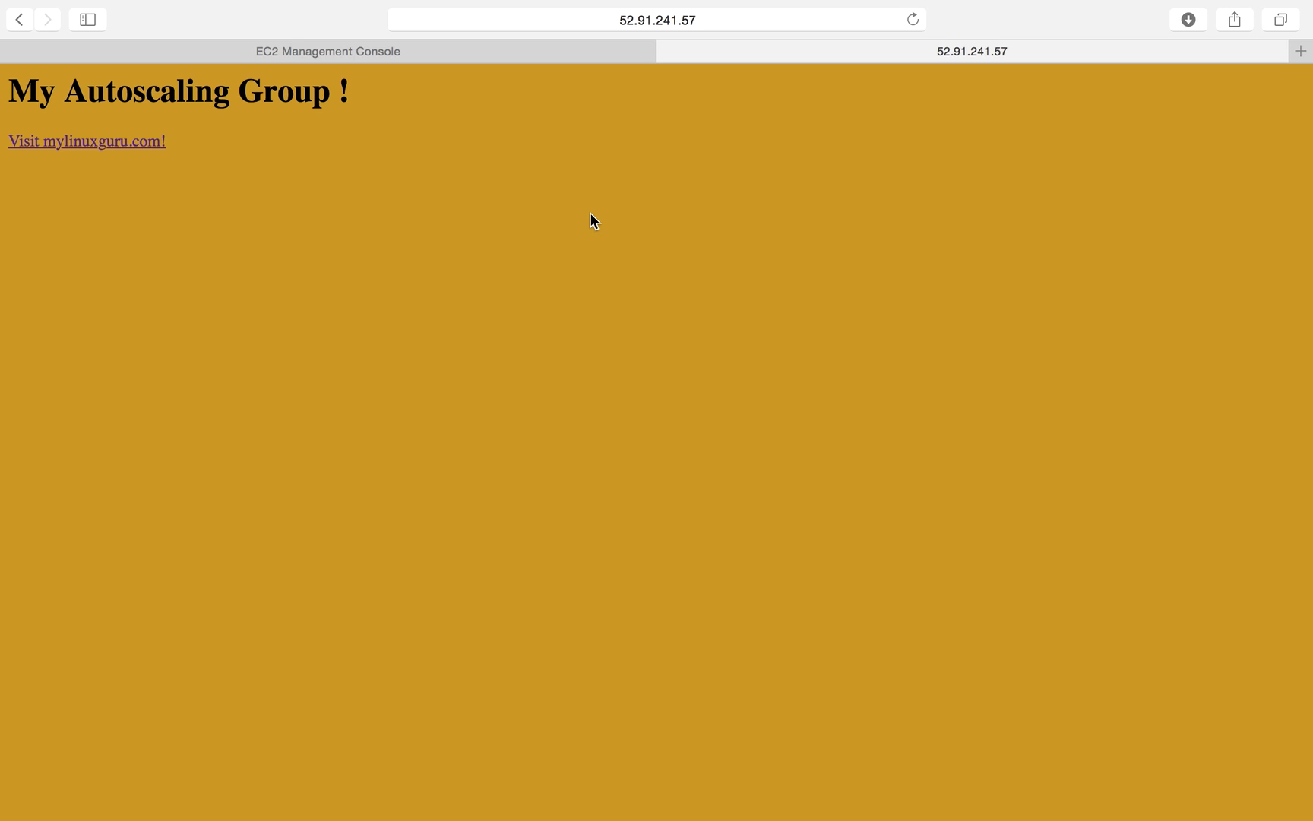
Copy the example ssh command from the instance's Connect instructions and switch to Terminal.
{"action": "left_click", "coordinate": [472, 53]}
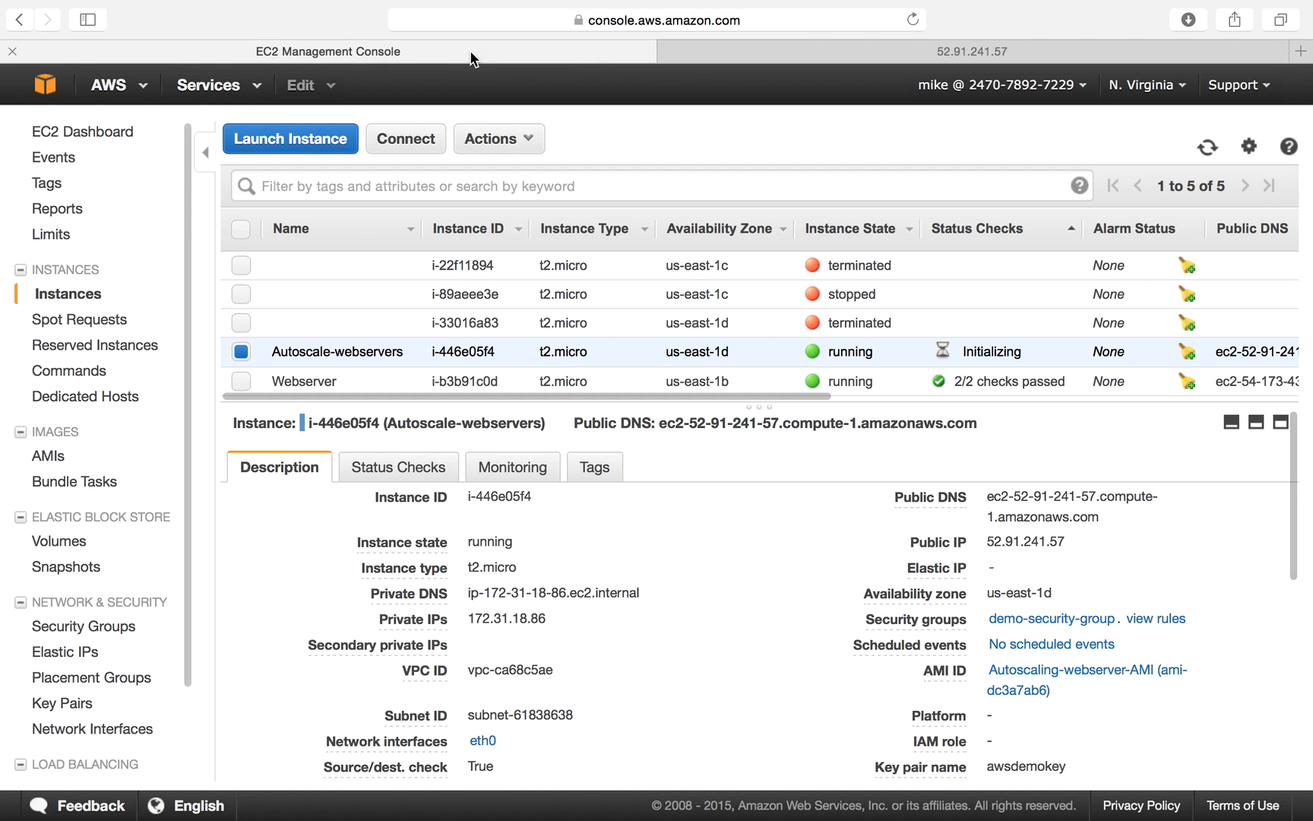
{"action": "left_click", "coordinate": [405, 139]}
{"action": "triple_click", "coordinate": [582, 544]}
{"action": "key", "text": "super+c"}
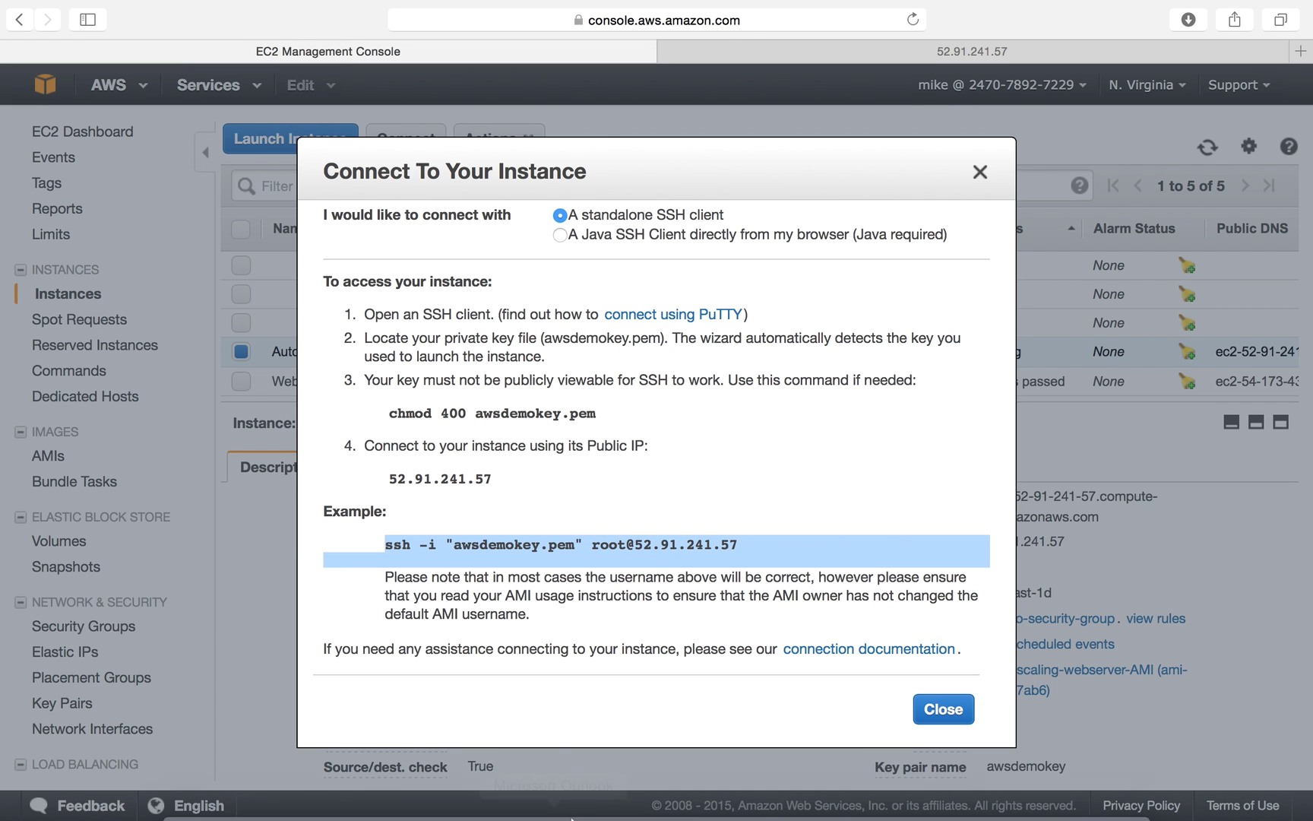
{"action": "left_click", "coordinate": [672, 783]}
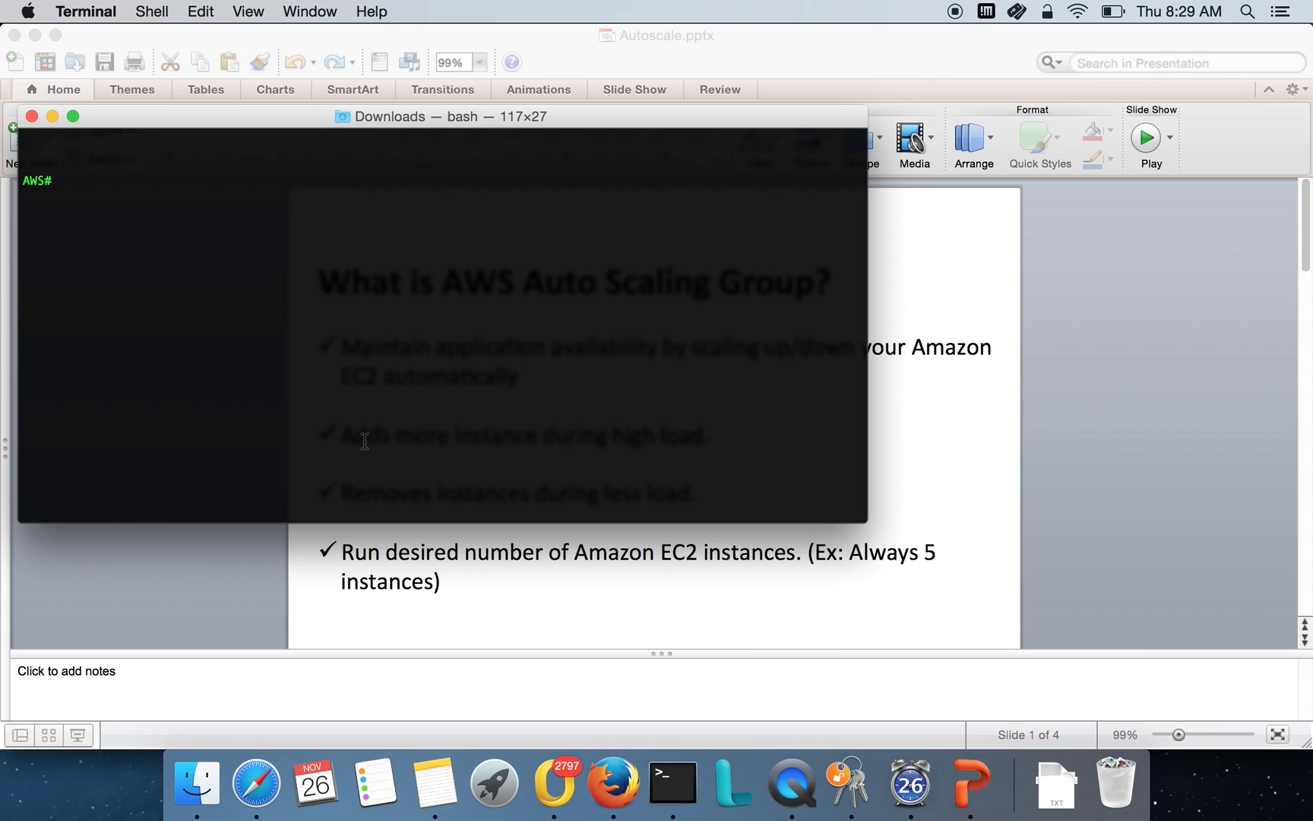
Run the pasted ssh command as root to 52.91.241.57 and accept the host key with 'yes'.
{"action": "key", "text": "Return"}
{"action": "key", "text": "Return"}
{"action": "right_click", "coordinate": [378, 386]}
{"action": "left_click", "coordinate": [404, 414]}
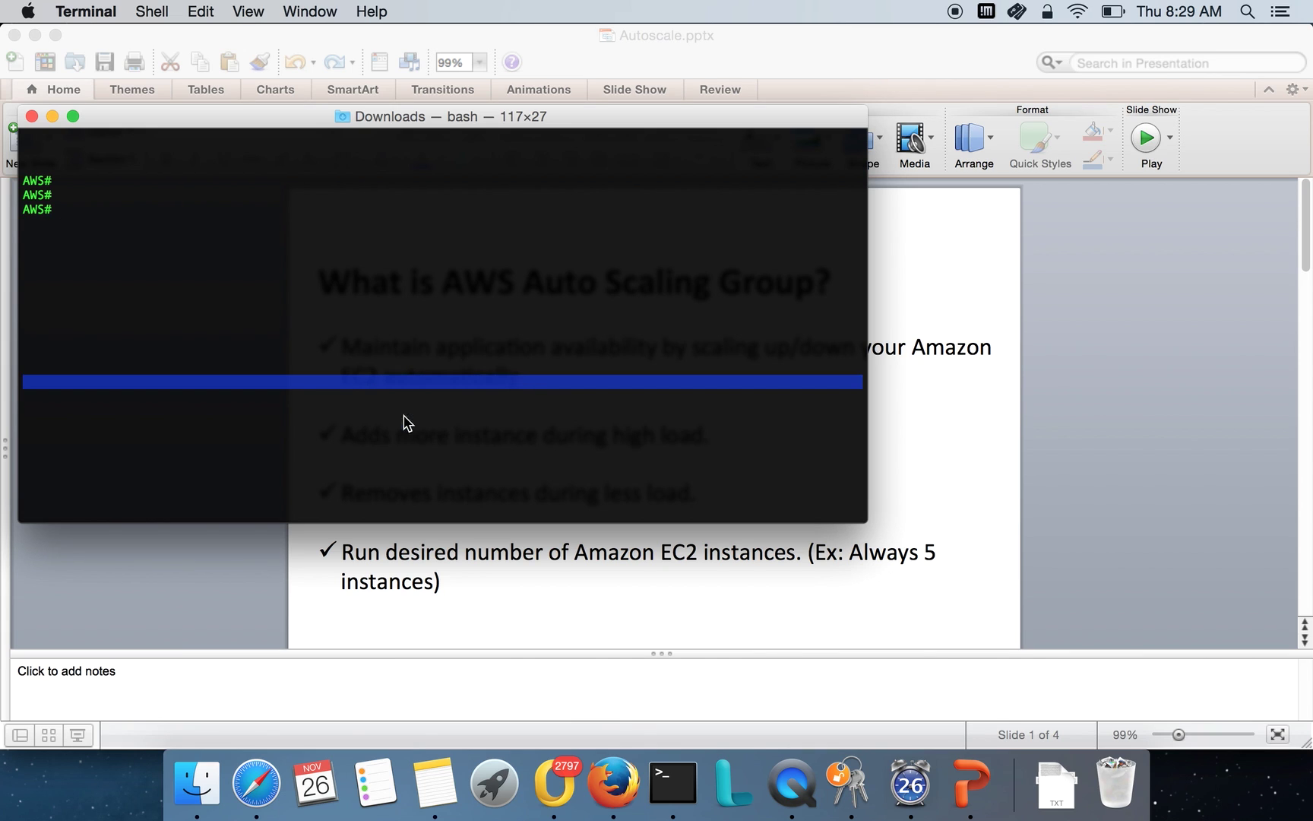
{"action": "type", "text": "yes"}
{"action": "key", "text": "Return"}
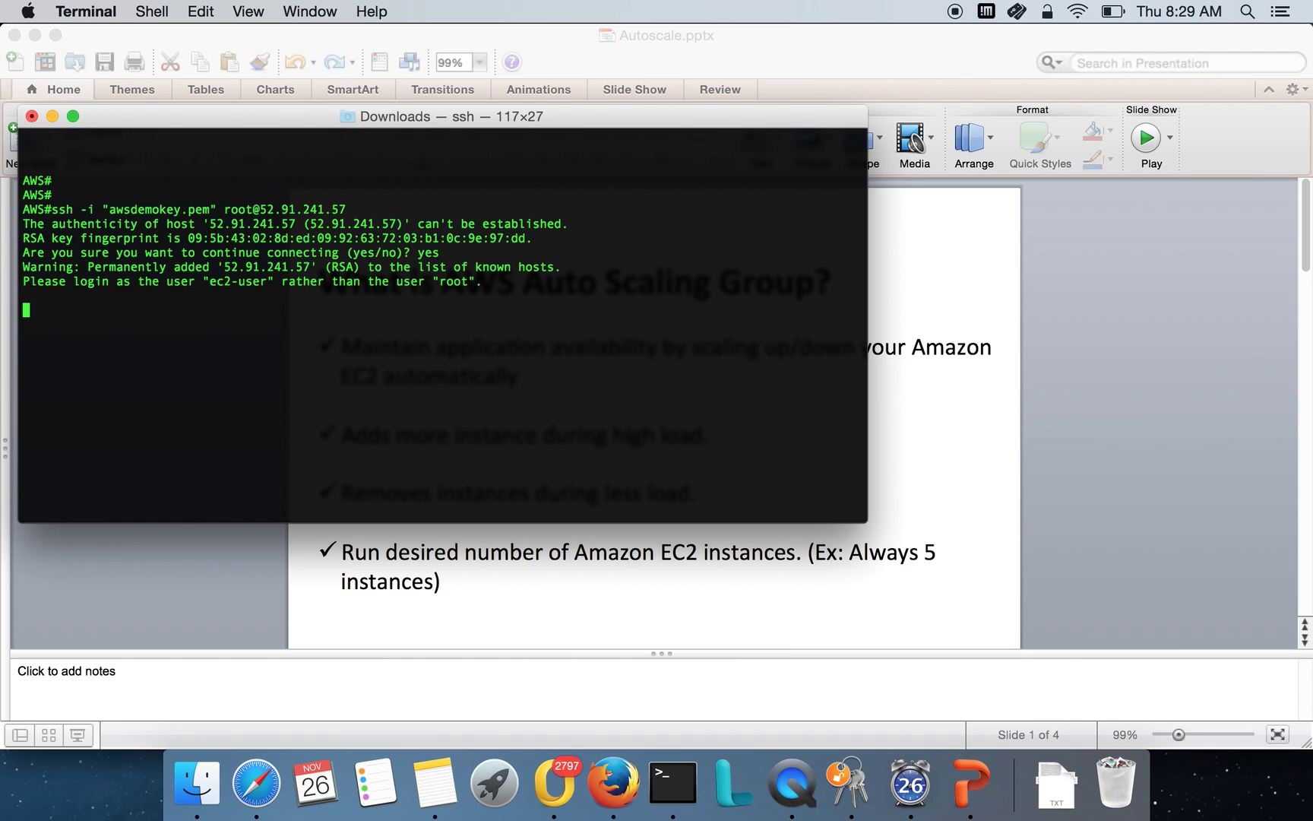
Cancel the session, recall the ssh command, and begin replacing root with ec2-user.
{"action": "key", "text": "ctrl+c"}
{"action": "key", "text": "Up"}
{"action": "key", "text": "Left"}
{"action": "key", "text": "Left"}
{"action": "key", "text": "Left"}
{"action": "key", "text": "Left"}
{"action": "key", "text": "Left"}
{"action": "key", "text": "Left"}
{"action": "key", "text": "Left"}
{"action": "key", "text": "Left"}
{"action": "key", "text": "Left"}
{"action": "key", "text": "Left"}
{"action": "key", "text": "Left"}
{"action": "key", "text": "Left"}
{"action": "key", "text": "Left"}
{"action": "key", "text": "BackSpace"}
{"action": "key", "text": "BackSpace"}
{"action": "key", "text": "BackSpace"}
{"action": "key", "text": "BackSpace"}
{"action": "type", "text": "e"}
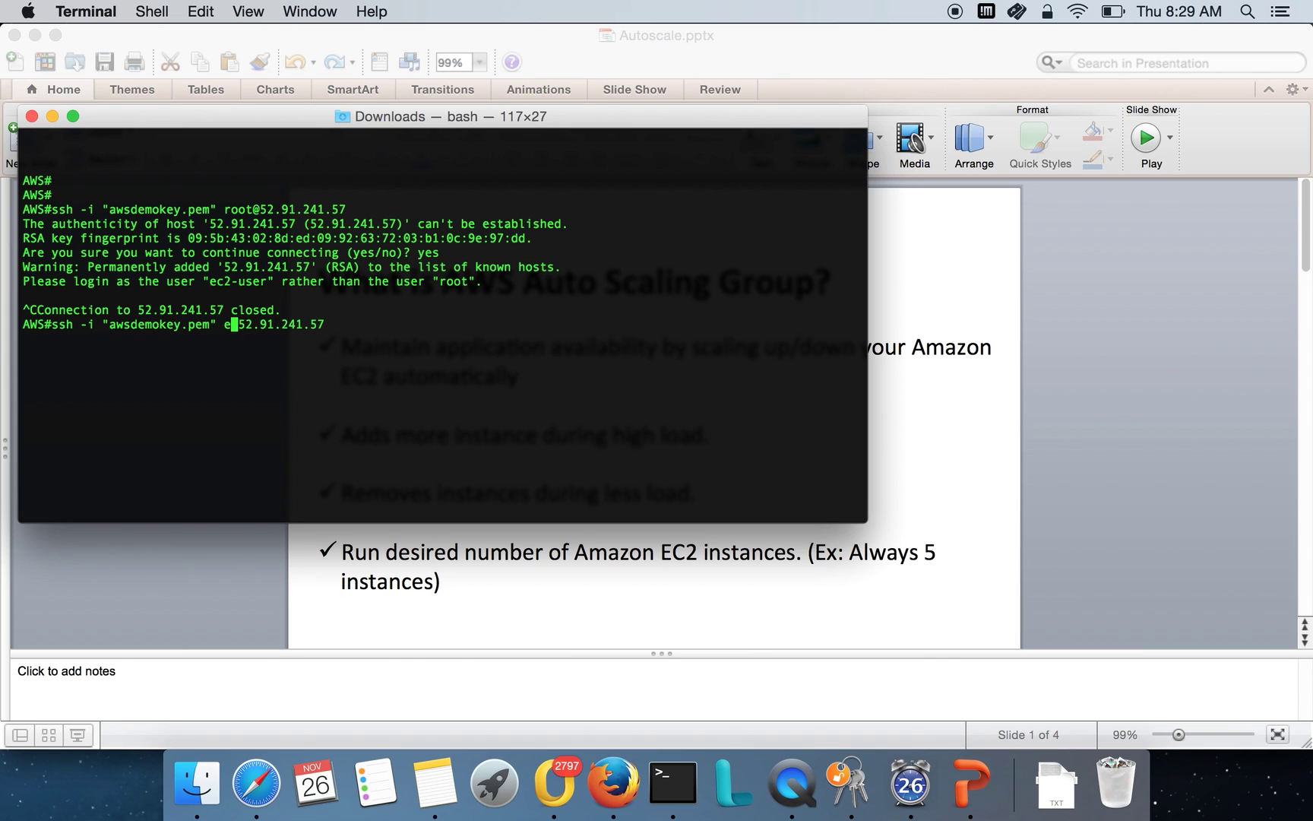
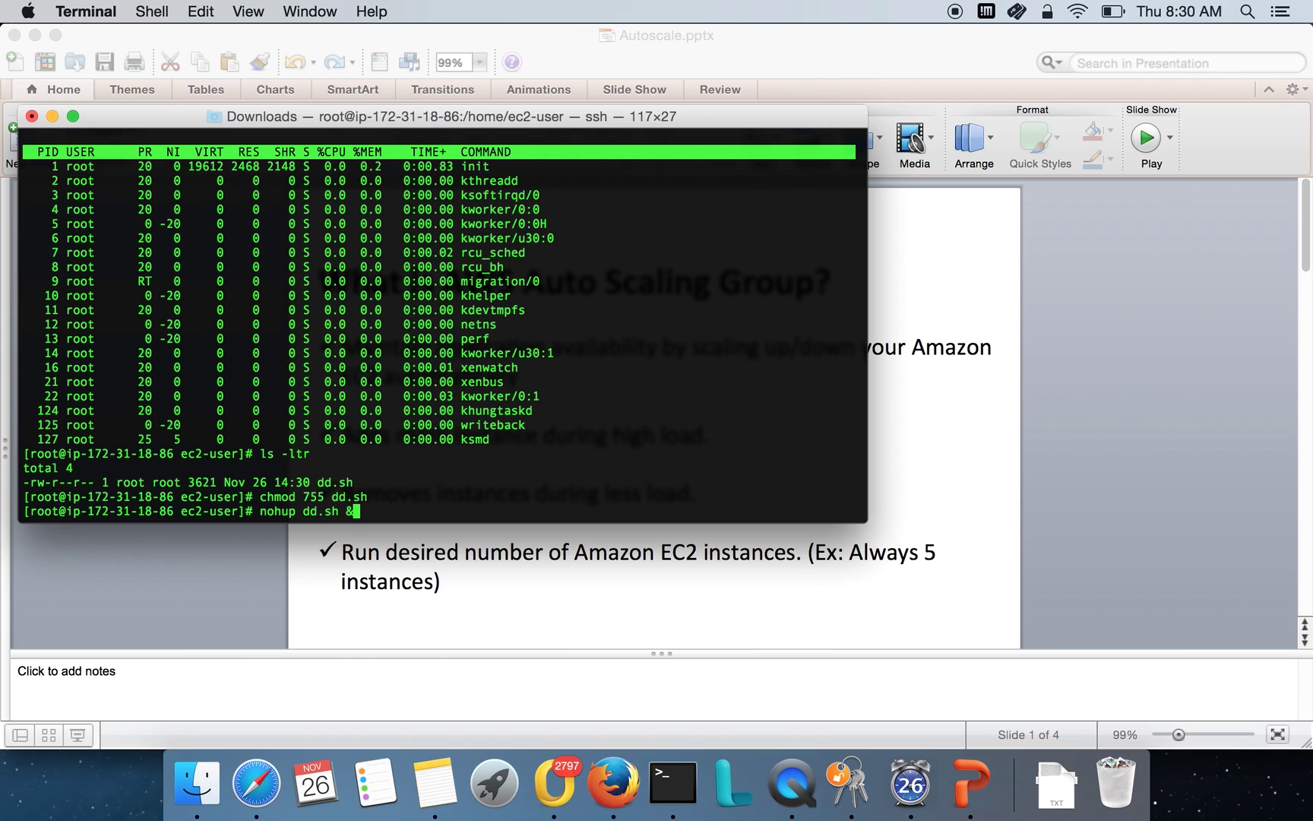
Run 'nohup ./dd.sh &' on the instance, then rerun it for a second background copy.
{"action": "key", "text": "BackSpace"}
{"action": "key", "text": "BackSpace"}
{"action": "key", "text": "BackSpace"}
{"action": "key", "text": "BackSpace"}
{"action": "key", "text": "BackSpace"}
{"action": "key", "text": "BackSpace"}
{"action": "key", "text": "BackSpace"}
{"action": "type", "text": "./d"}
{"action": "key", "text": "Tab"}
{"action": "type", "text": "&"}
{"action": "key", "text": "Return"}
{"action": "key", "text": "Return"}
{"action": "key", "text": "Up"}
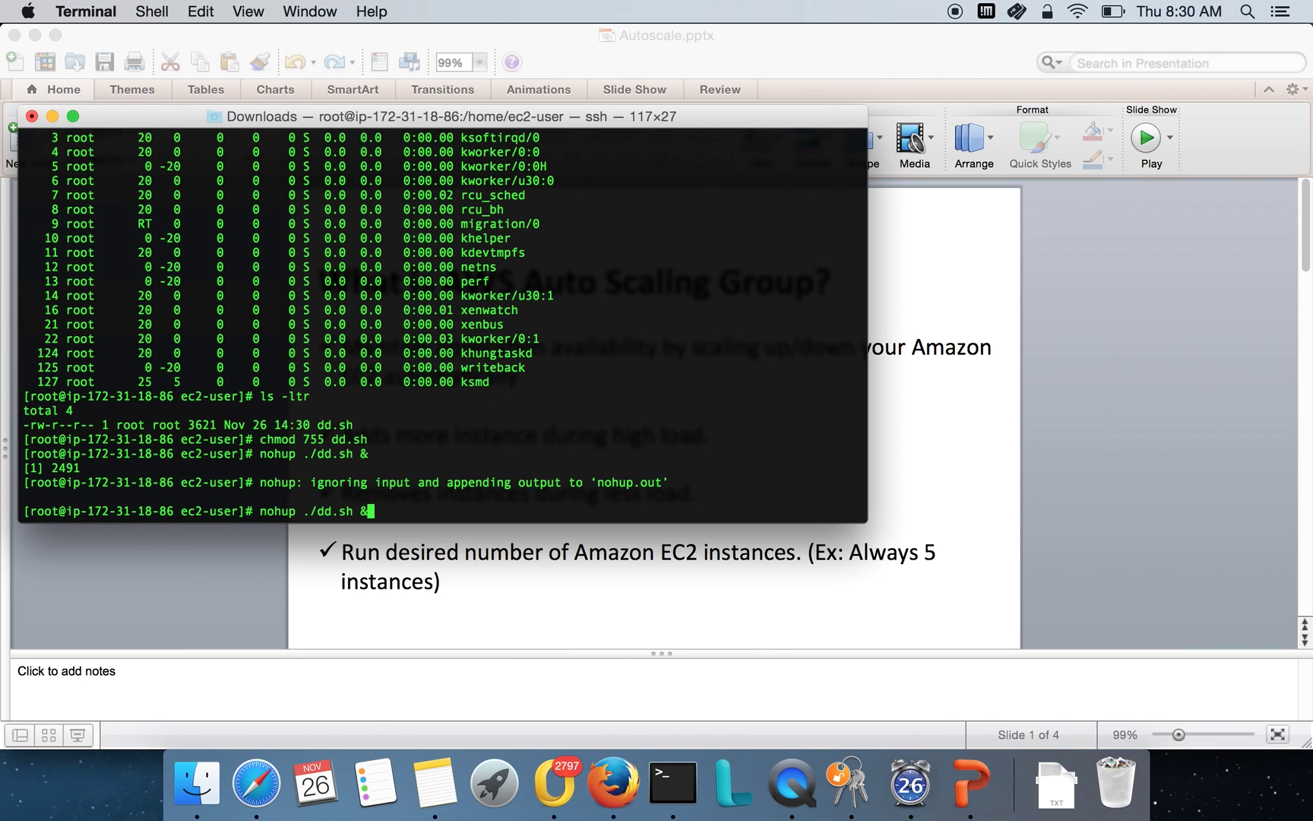
{"action": "key", "text": "Return"}
{"action": "key", "text": "Return"}
{"action": "key", "text": "Up"}
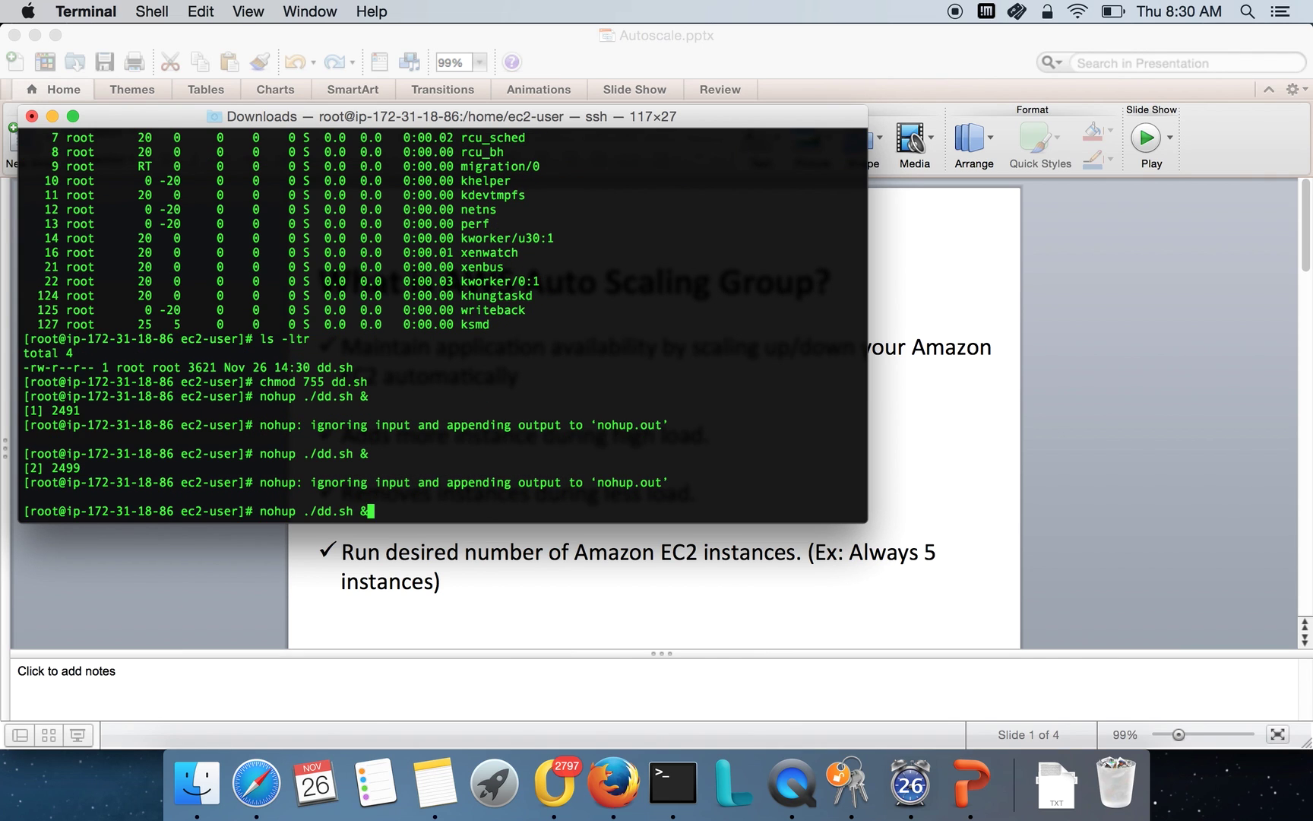
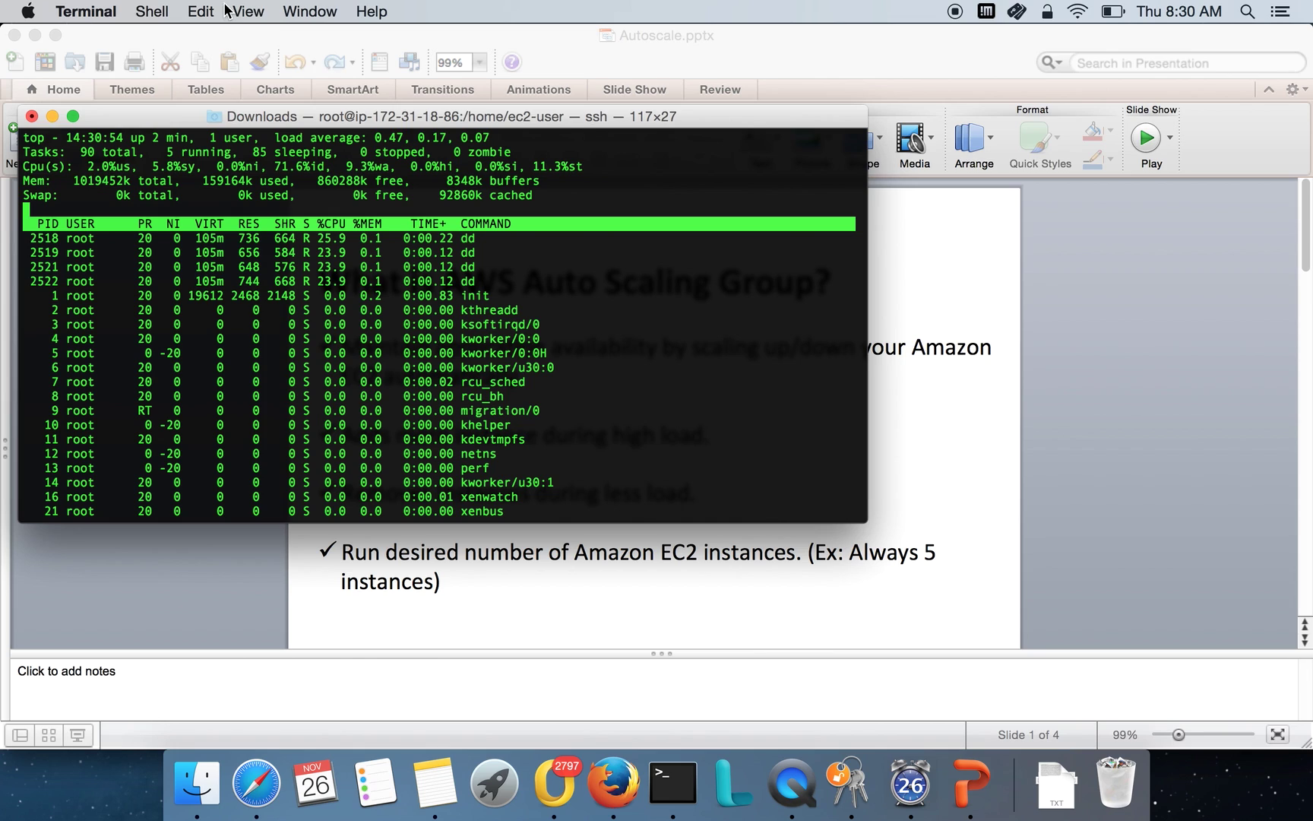
Highlight top's Cpu(s) figures, showing 0.0% idle and about 98% system CPU load.
{"action": "left_click_drag", "start_coordinate": [275, 166], "coordinate": [320, 166]}
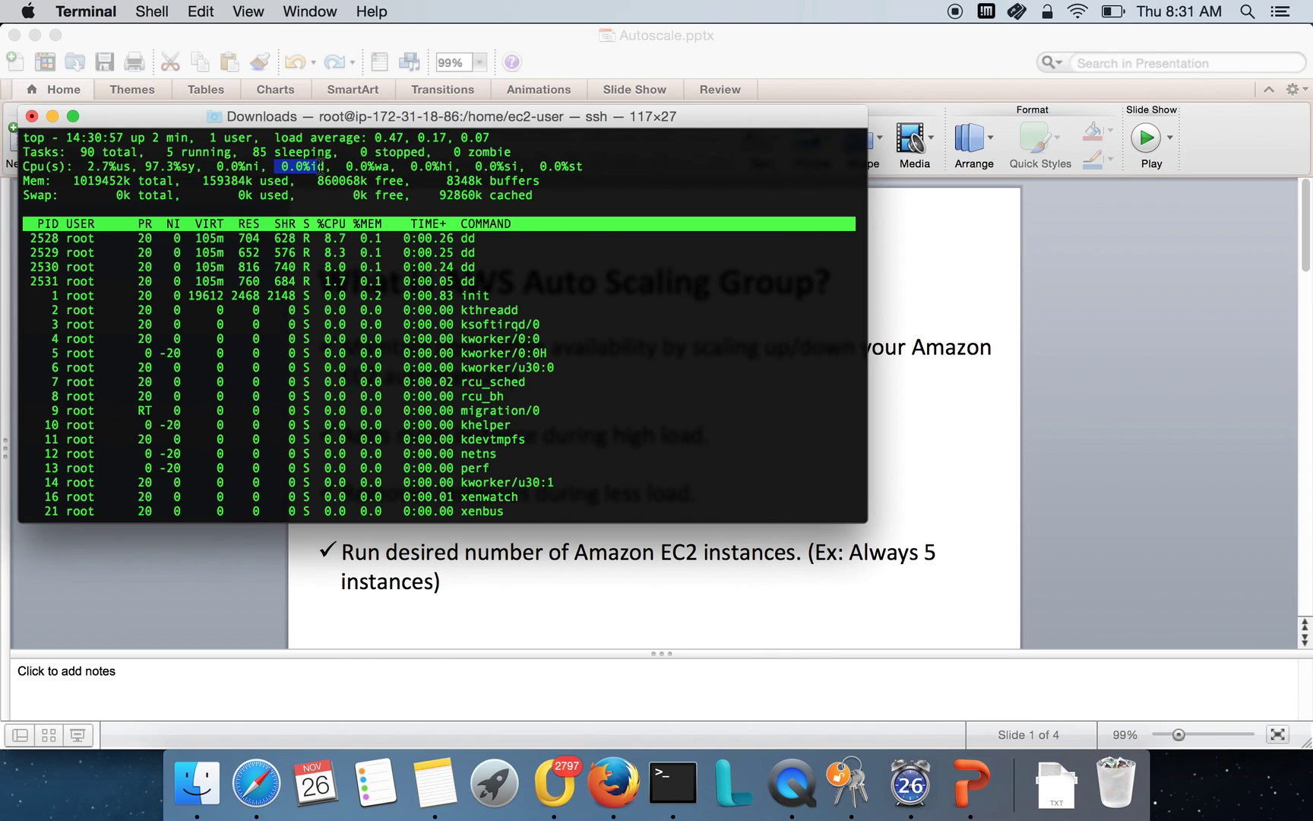
{"action": "left_click", "coordinate": [284, 173]}
{"action": "left_click_drag", "start_coordinate": [275, 166], "coordinate": [328, 167]}
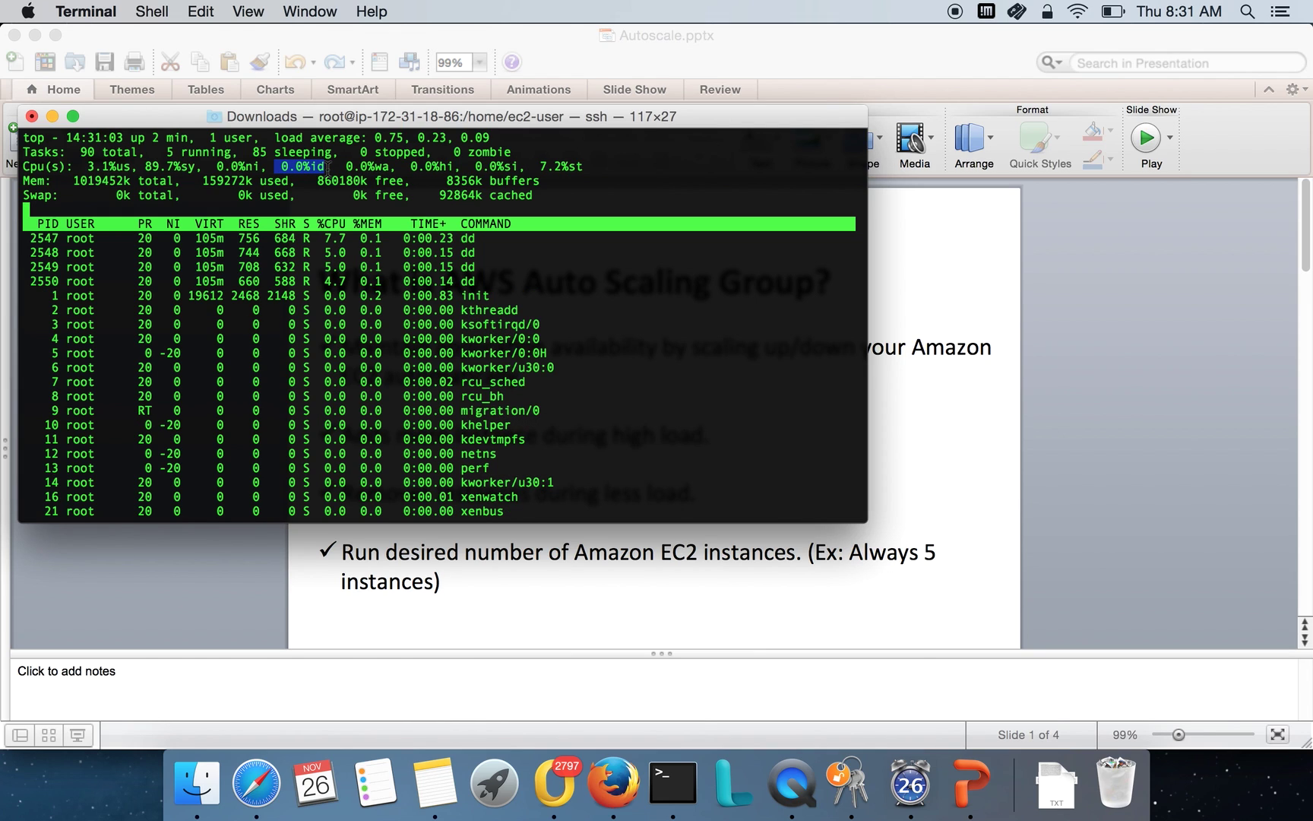
{"action": "left_click_drag", "start_coordinate": [139, 166], "coordinate": [325, 166]}
{"action": "left_click", "coordinate": [238, 166]}
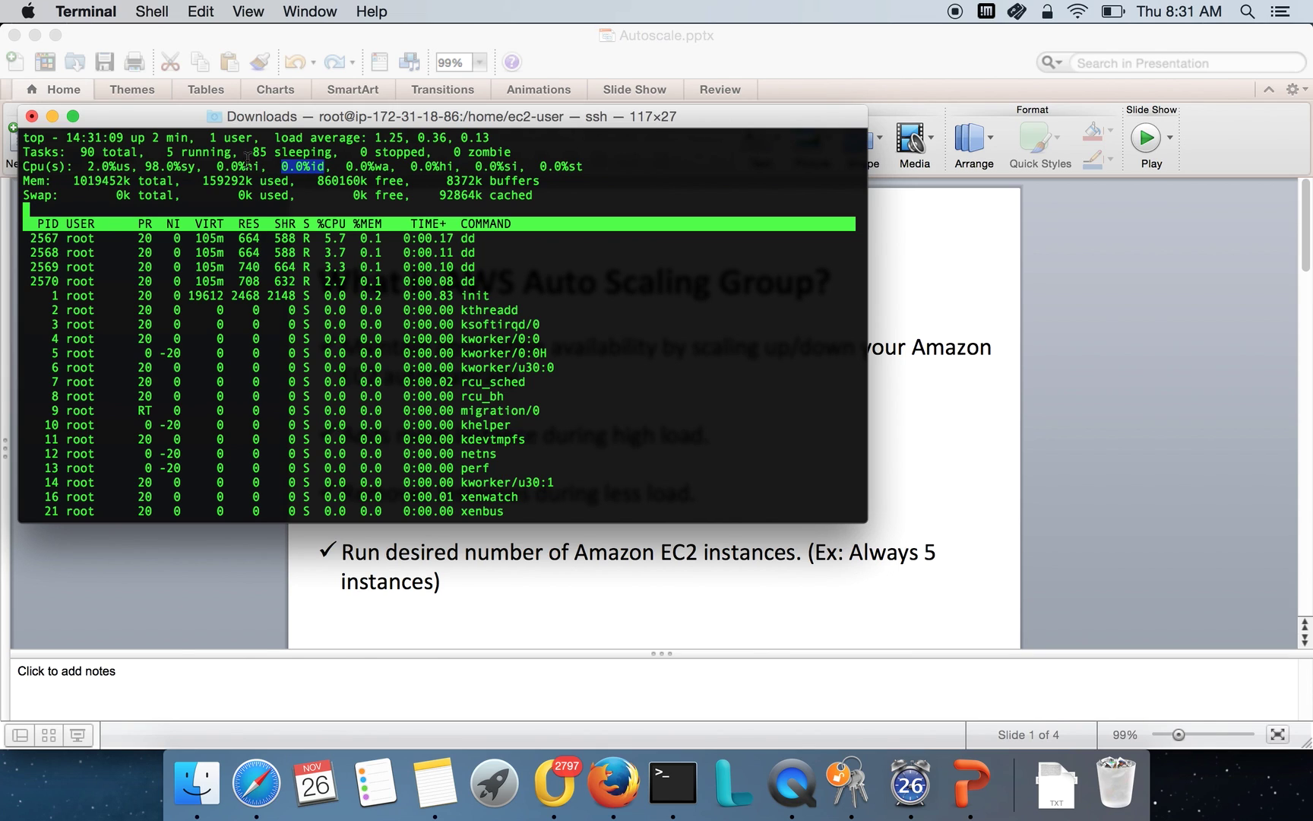
{"action": "double_click", "coordinate": [114, 152]}
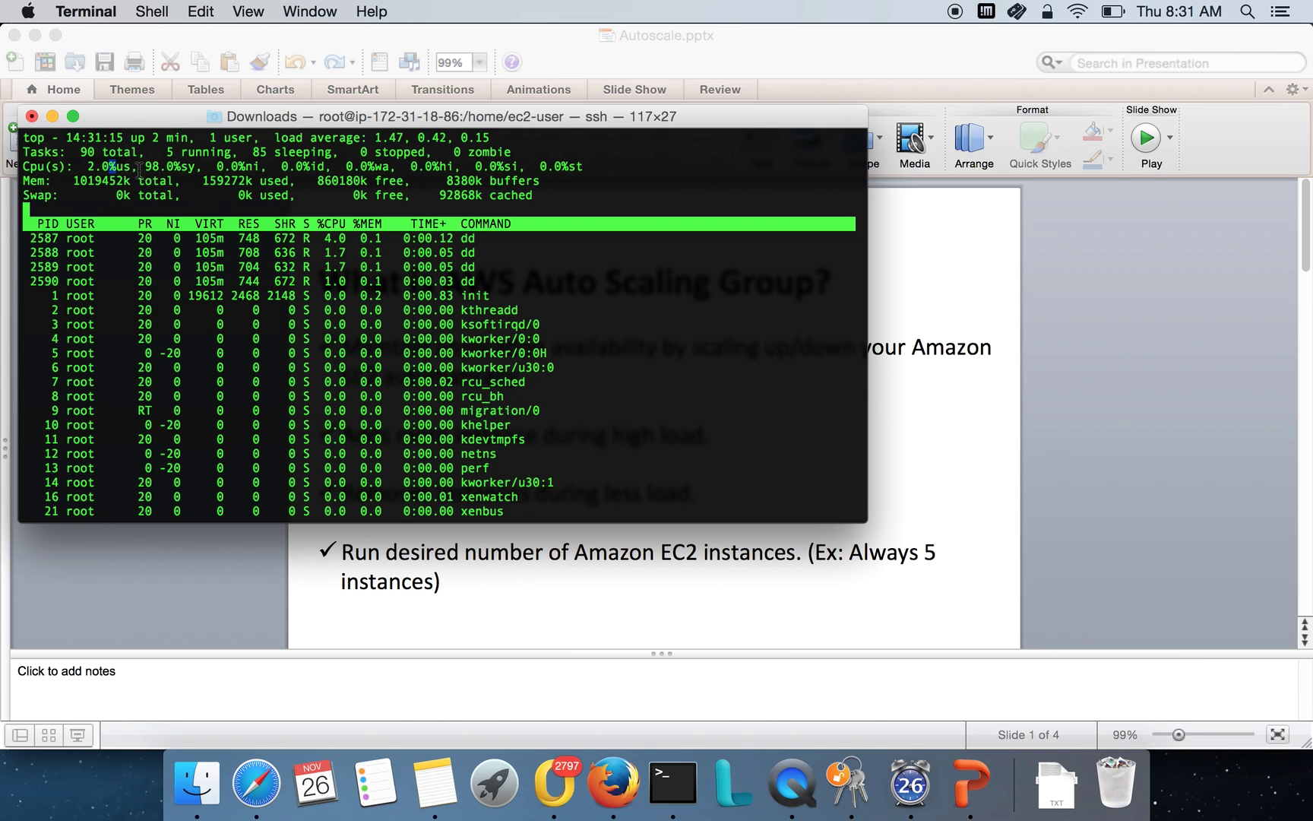
{"action": "left_click_drag", "start_coordinate": [139, 169], "coordinate": [203, 169]}
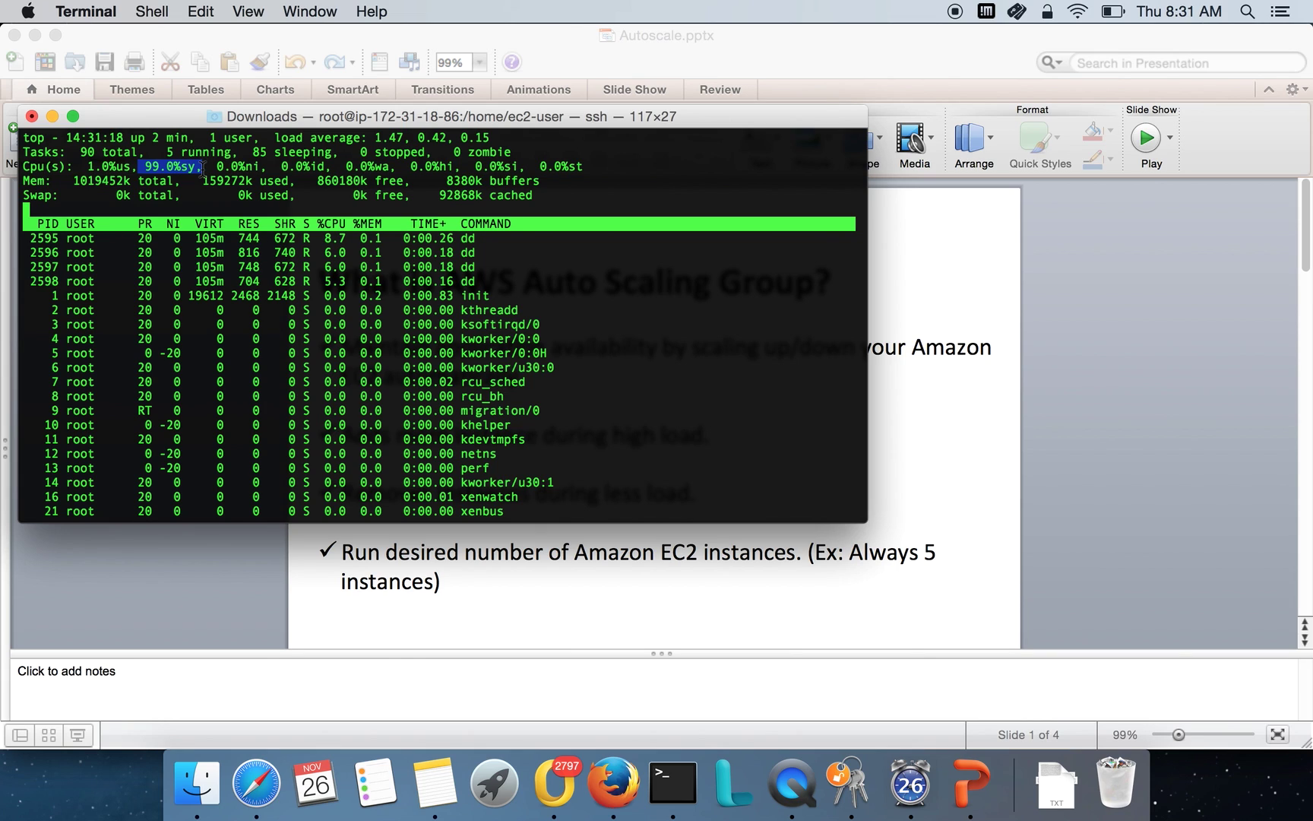
{"action": "left_click", "coordinate": [297, 309]}
Quit top and start another background 'nohup ./dd.sh &' load job.
{"action": "type", "text": "q"}
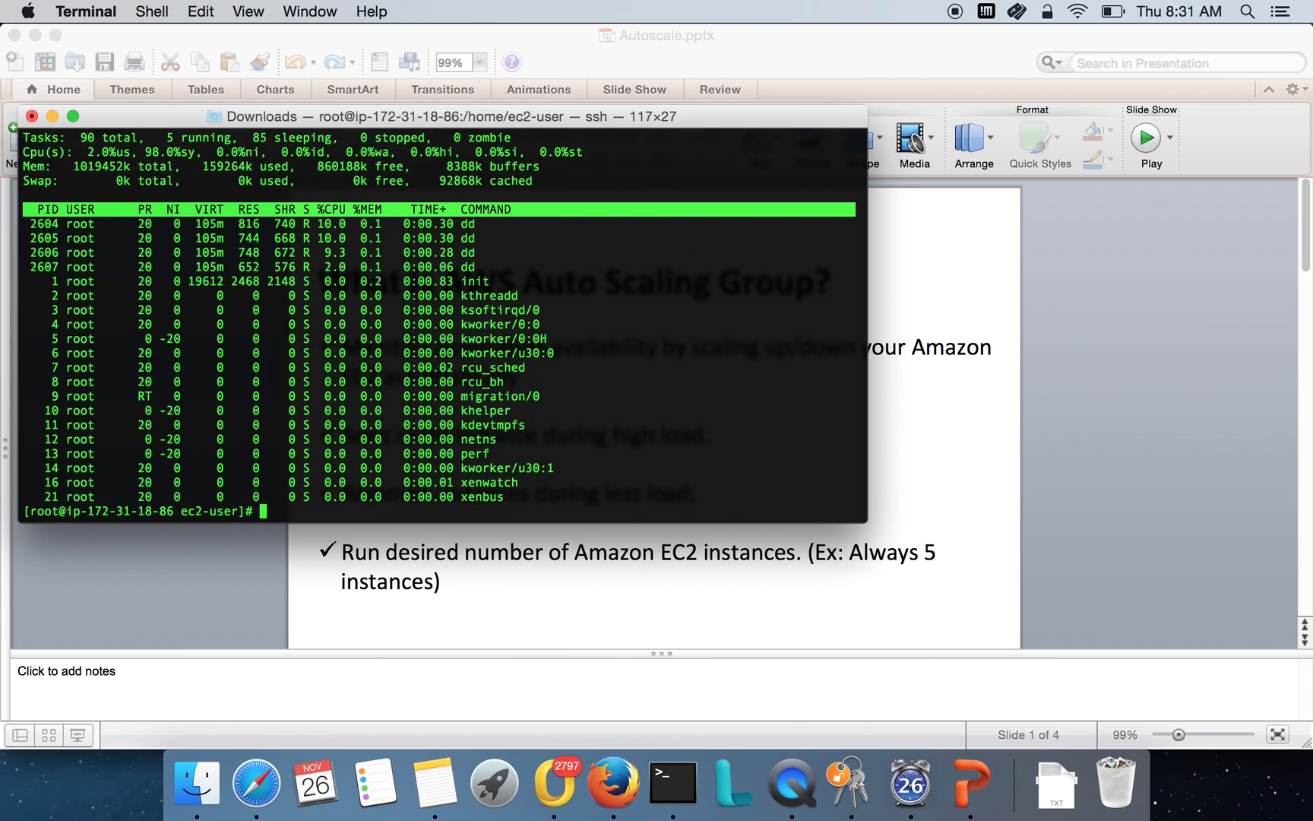
{"action": "type", "text": "top"}
{"action": "key", "text": "Up"}
{"action": "key", "text": "Return"}
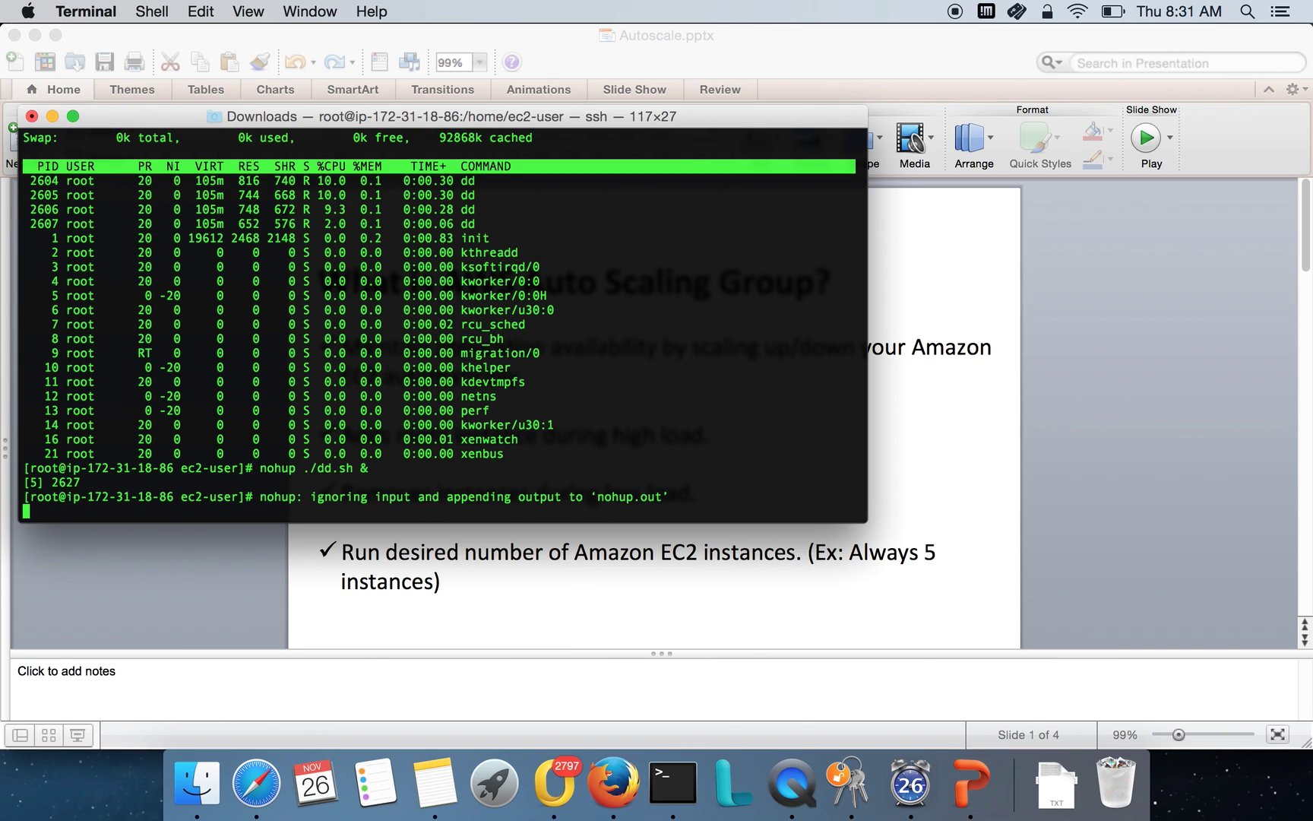
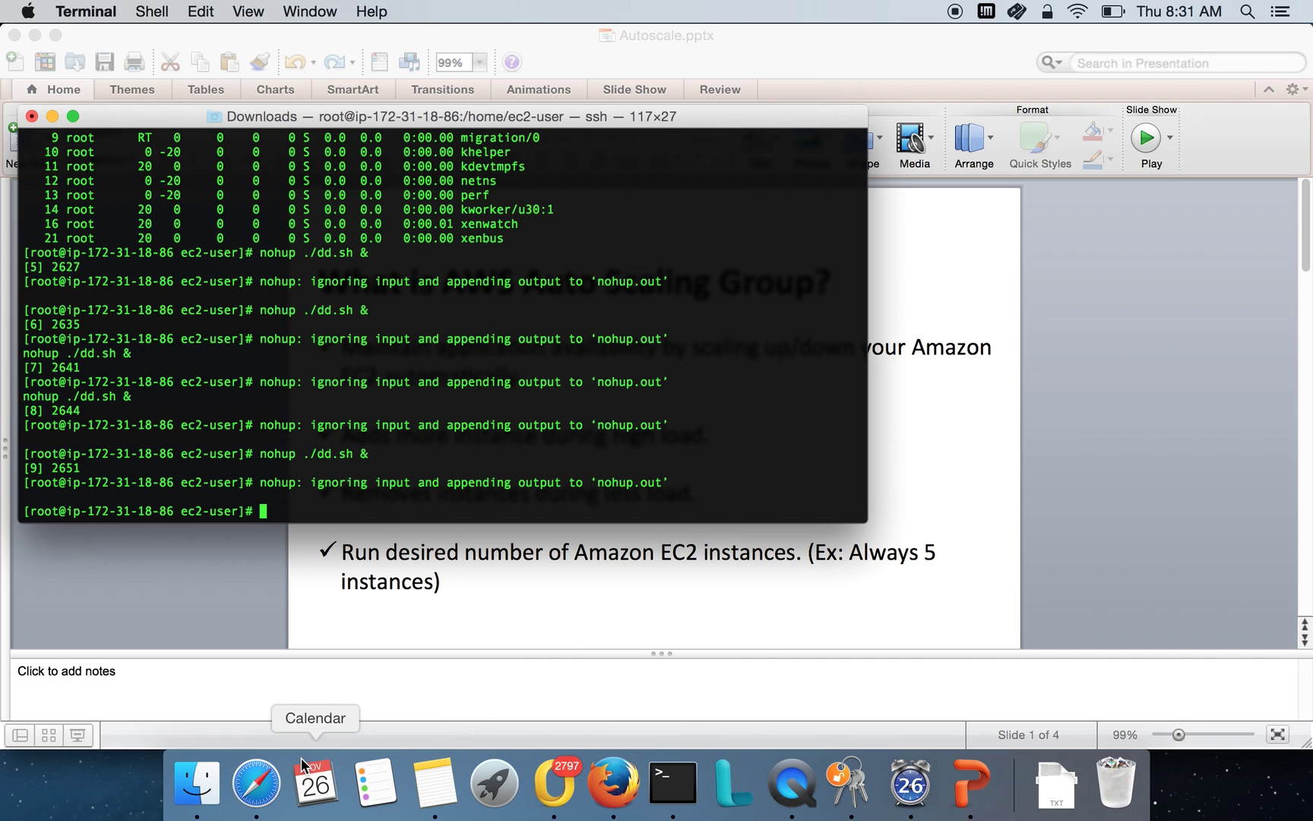
Leave the dd.sh load jobs running and switch from Terminal back to the EC2 console in Safari.
{"action": "left_click", "coordinate": [257, 783]}
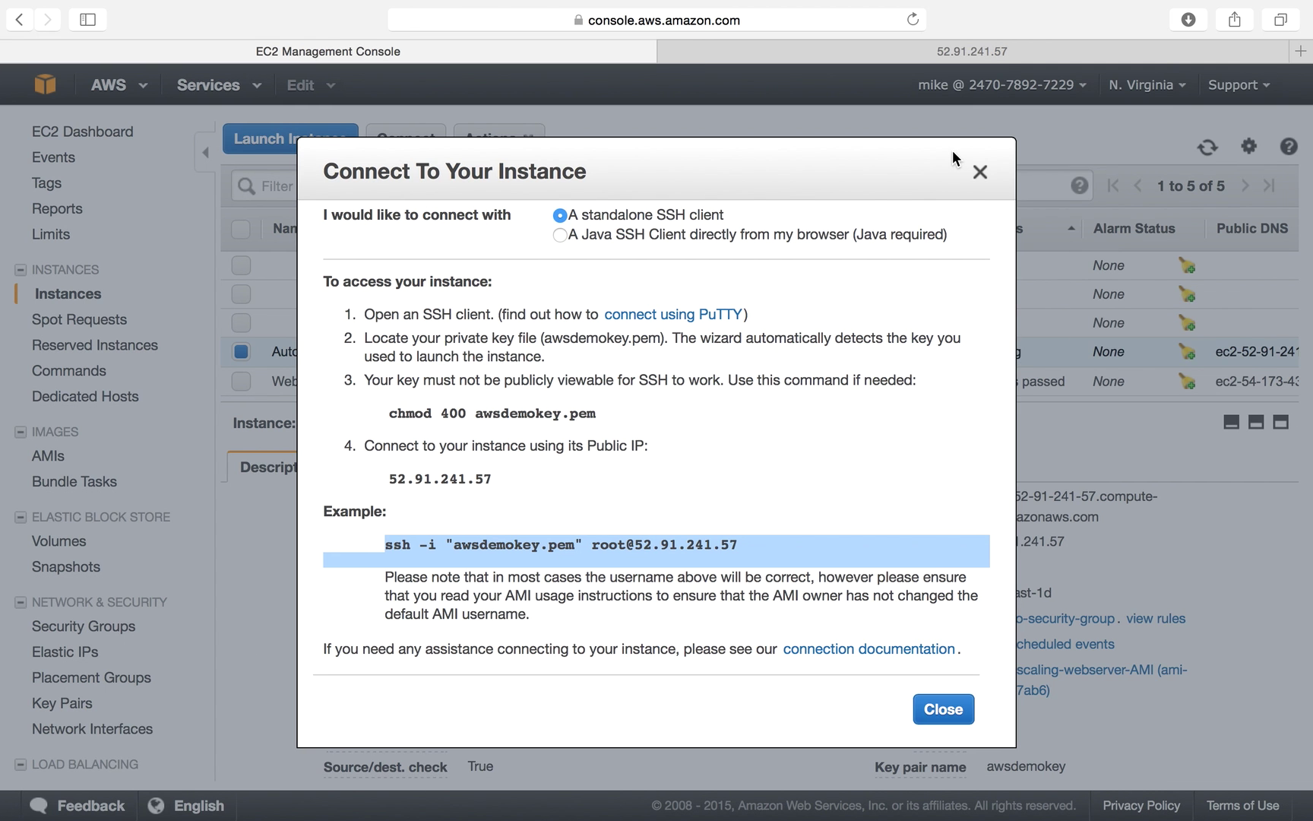
Close the Connect To Your Instance dialog and refresh the instance list repeatedly, still showing five instances.
{"action": "left_click", "coordinate": [980, 173]}
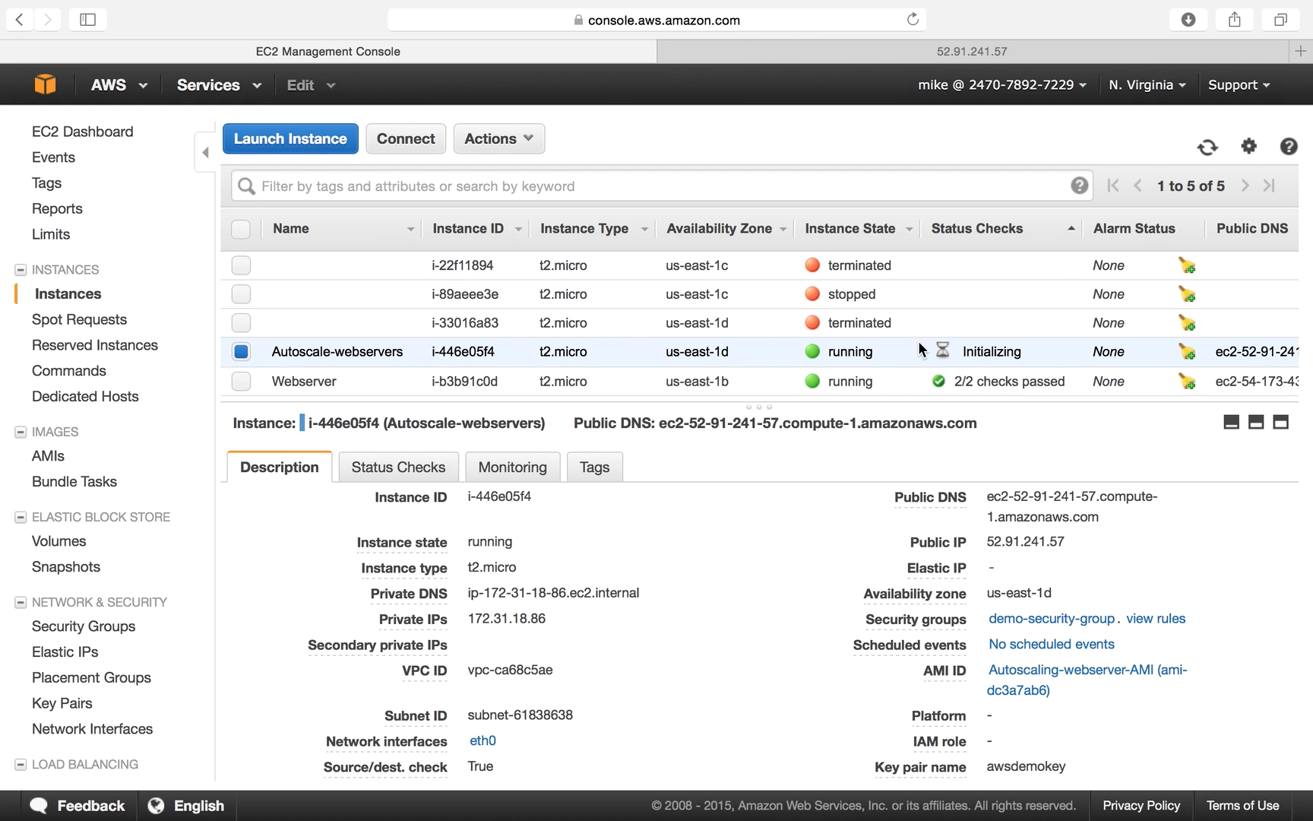
{"action": "left_click", "coordinate": [1207, 147]}
{"action": "left_click", "coordinate": [1209, 149]}
{"action": "left_click", "coordinate": [1211, 152]}
{"action": "mouse_move", "coordinate": [673, 818]}
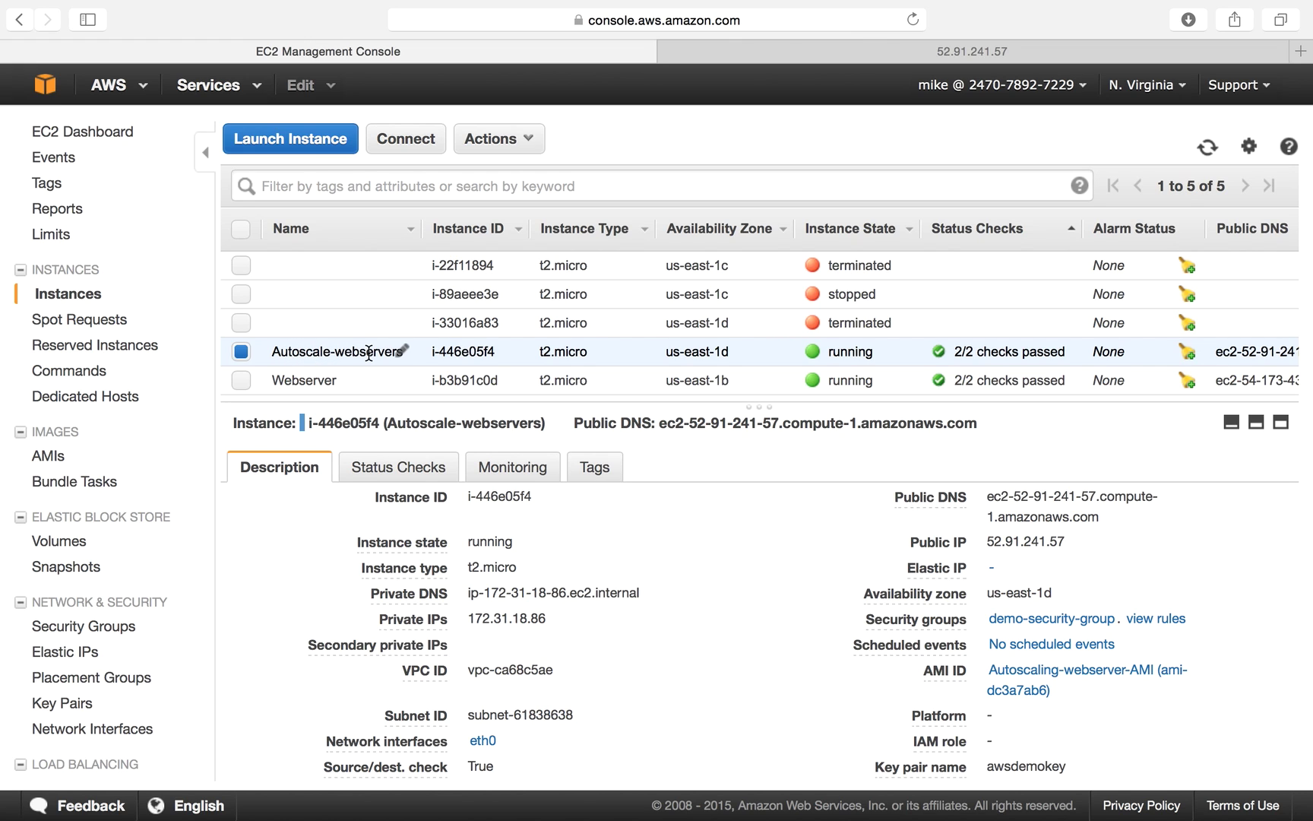
{"action": "left_click", "coordinate": [1208, 146]}
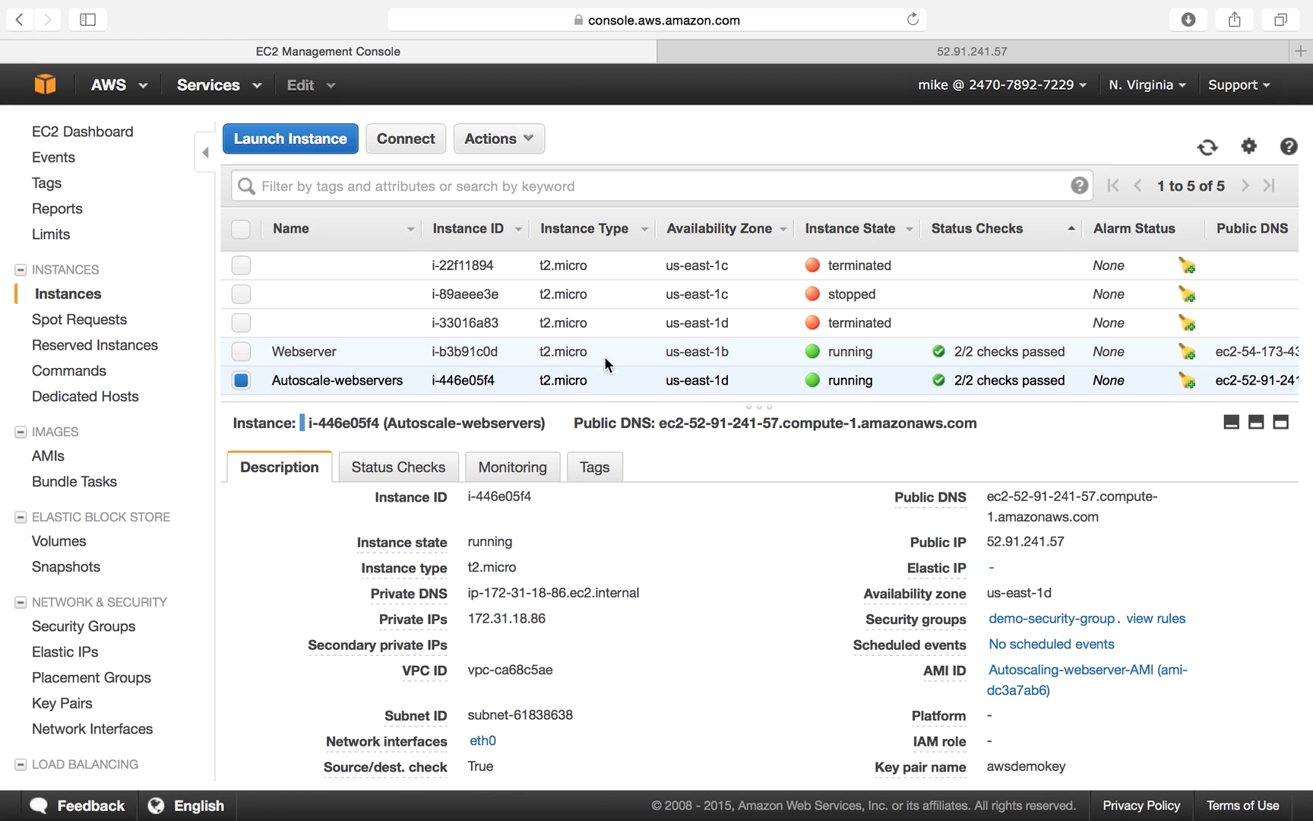
{"action": "left_click", "coordinate": [1210, 148]}
Enlarge the instance list over the details panel, refresh it, then shrink it slightly.
{"action": "left_click_drag", "start_coordinate": [759, 405], "coordinate": [760, 566]}
{"action": "left_click", "coordinate": [1208, 153]}
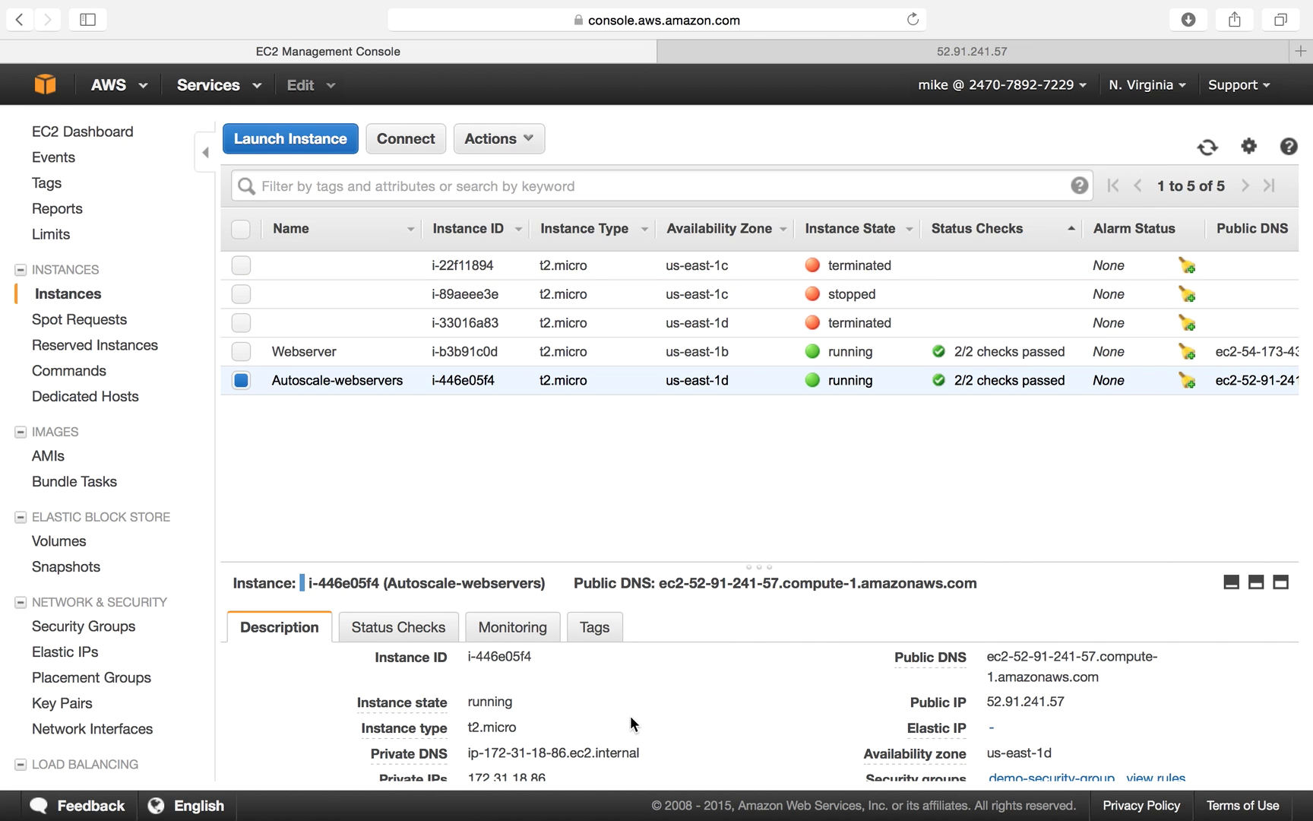
{"action": "left_click_drag", "start_coordinate": [751, 566], "coordinate": [751, 546]}
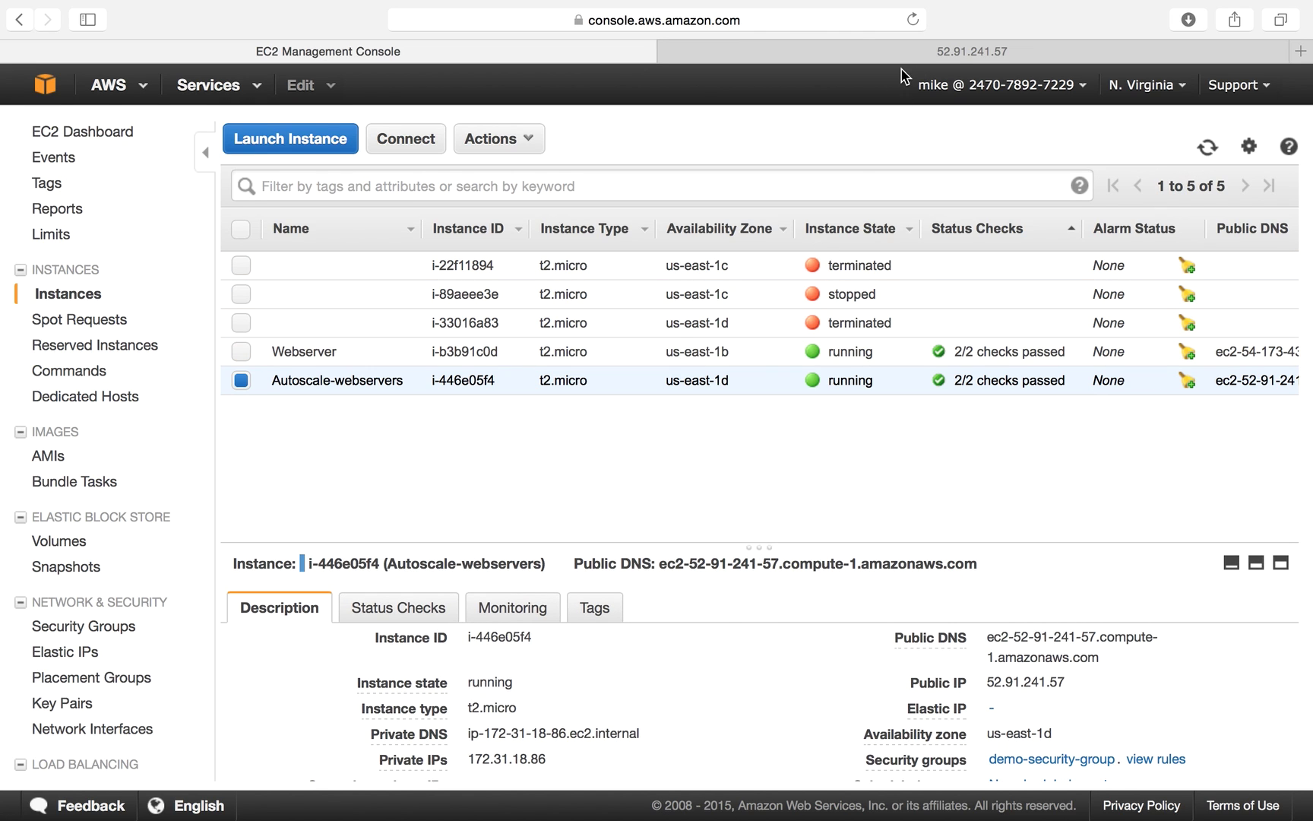
Open gmail.com in a new tab and read the AWS Notification subscription email's topic ARN.
{"action": "left_click", "coordinate": [1301, 52]}
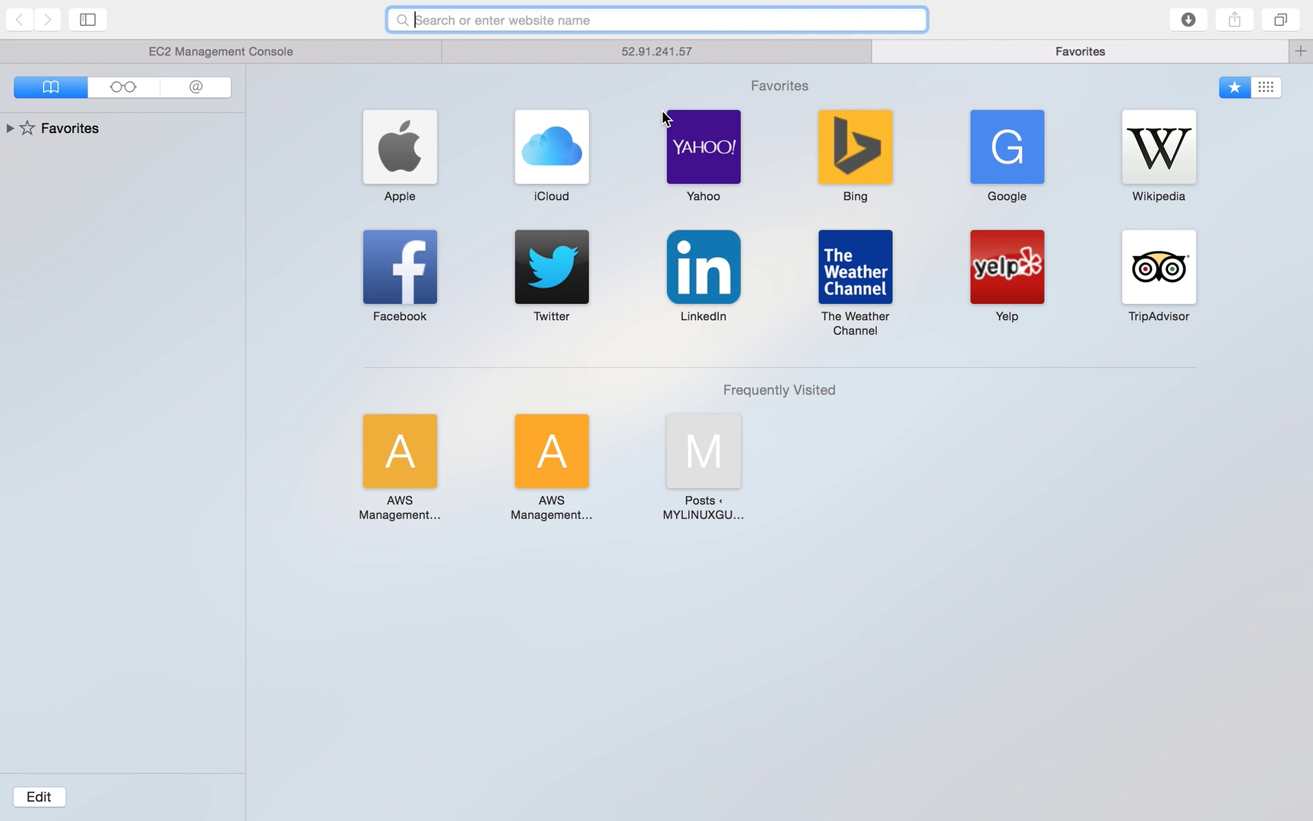
{"action": "type", "text": "gmail.com"}
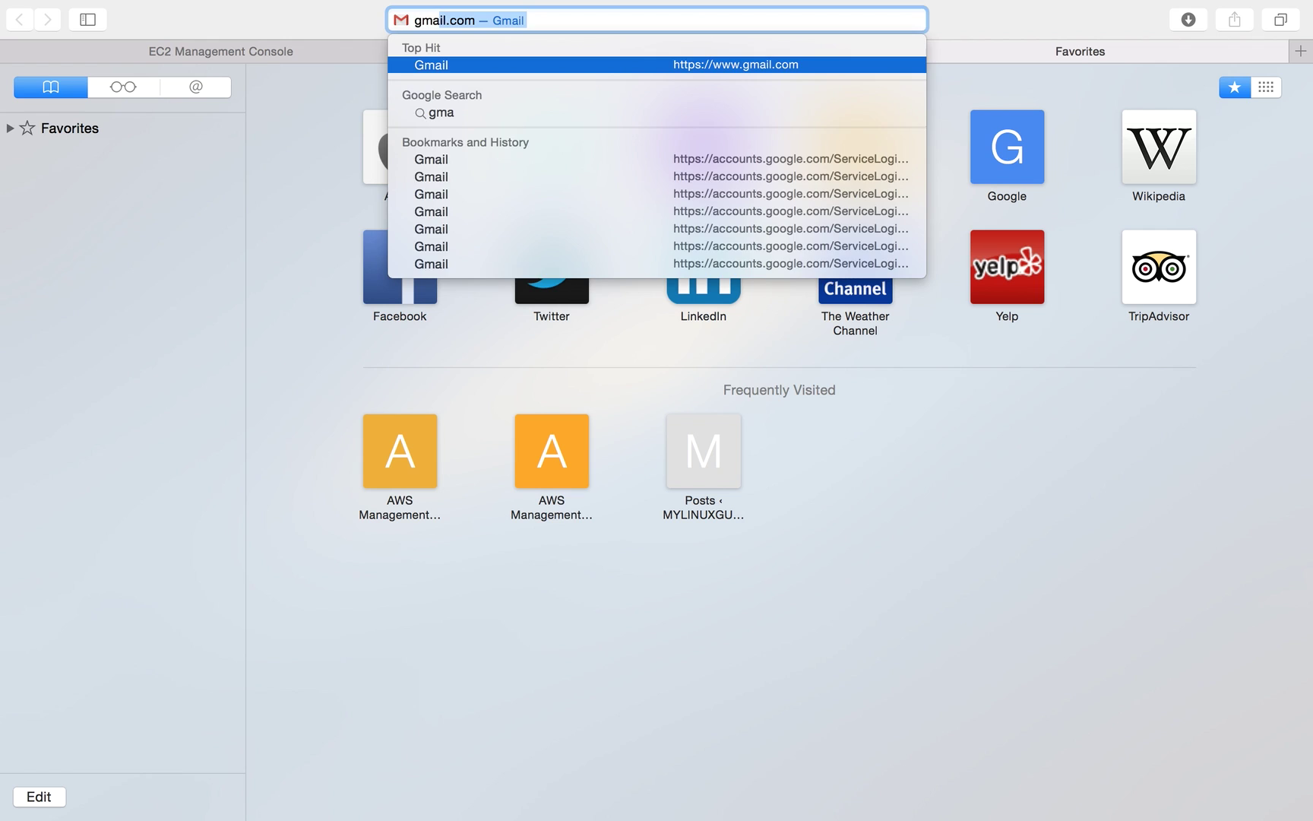
{"action": "key", "text": "Return"}
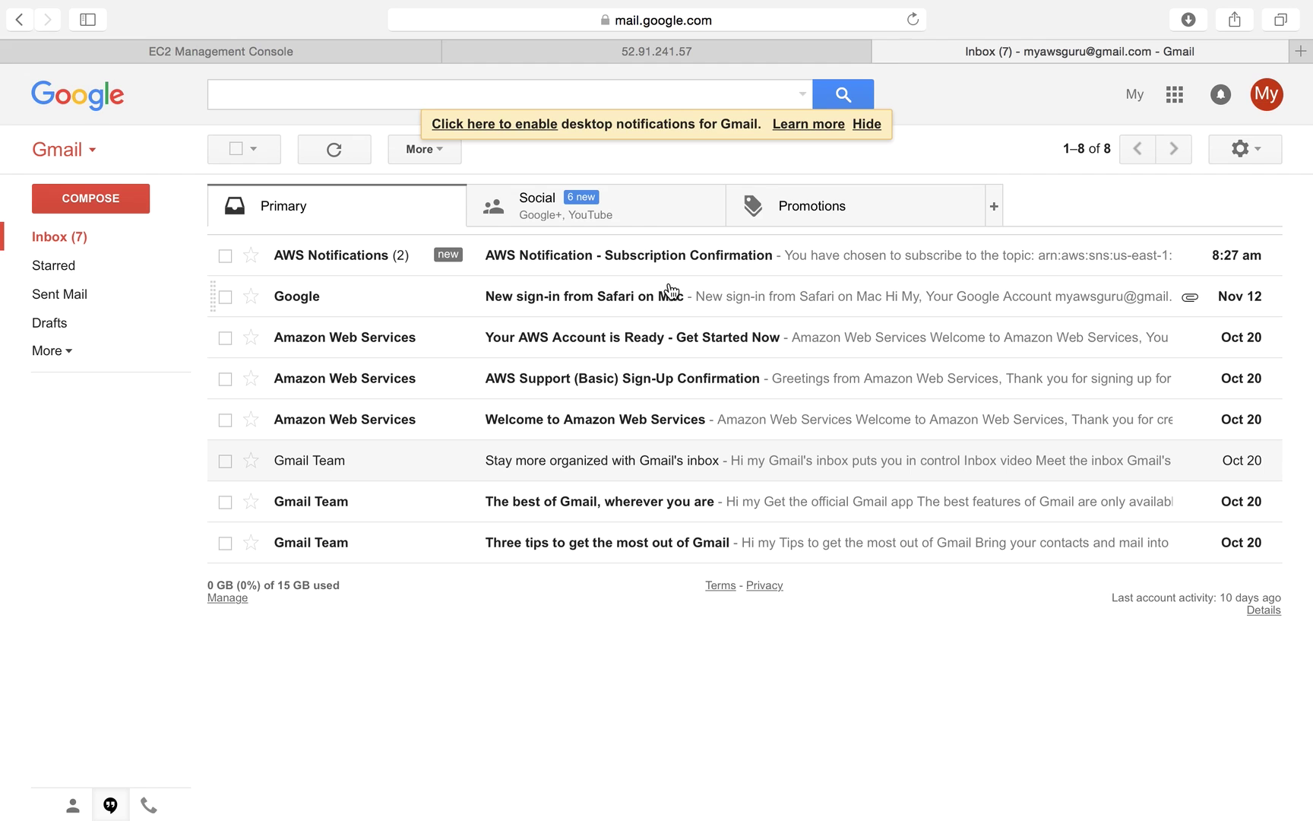
{"action": "left_click", "coordinate": [74, 246]}
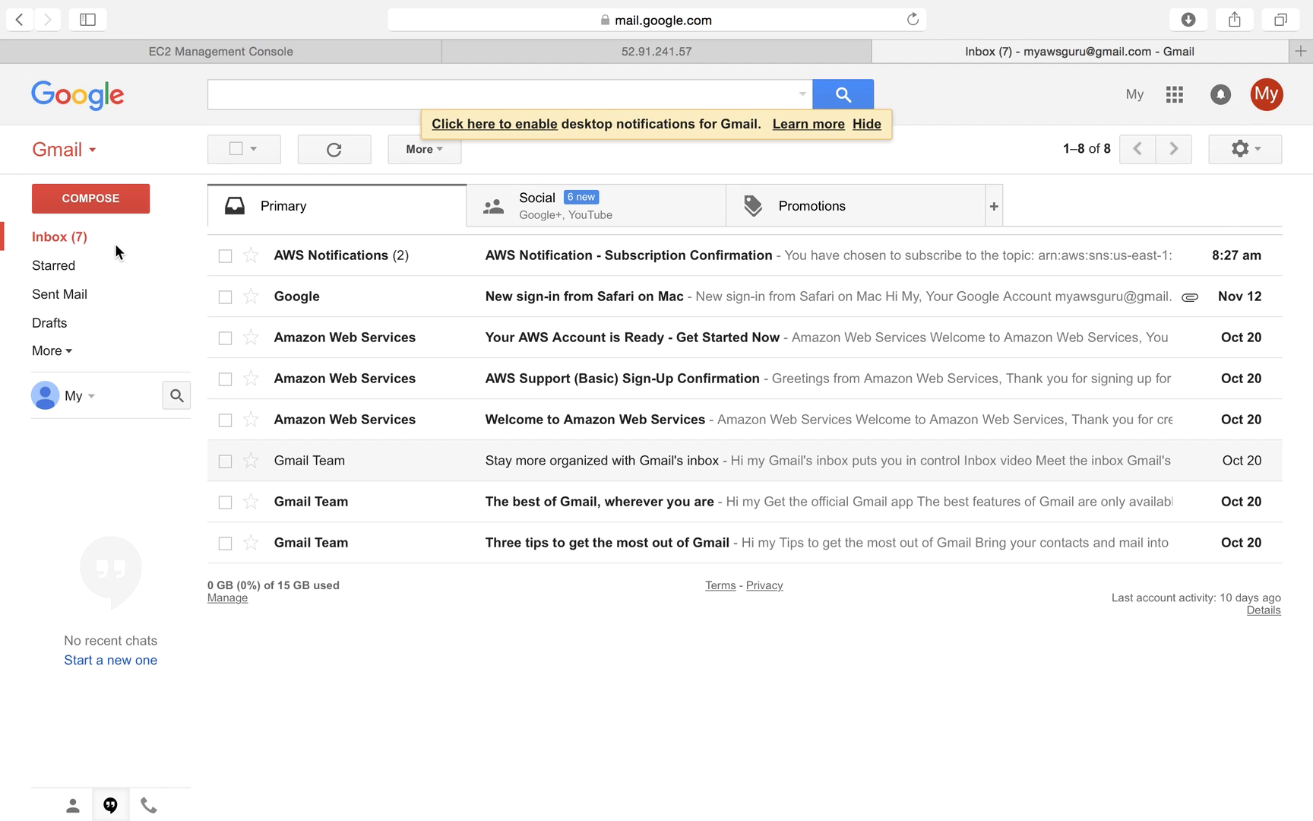
{"action": "left_click", "coordinate": [294, 258]}
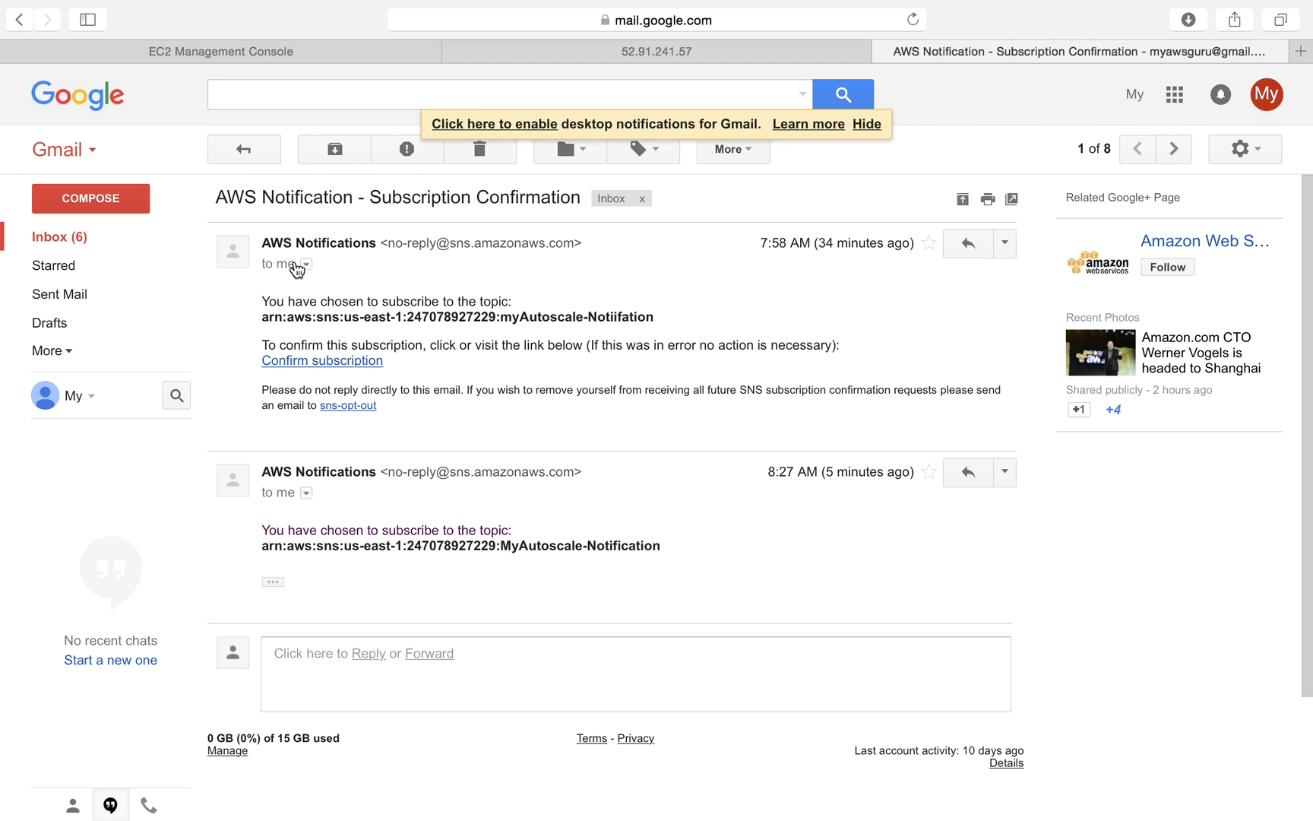
{"action": "triple_click", "coordinate": [522, 316]}
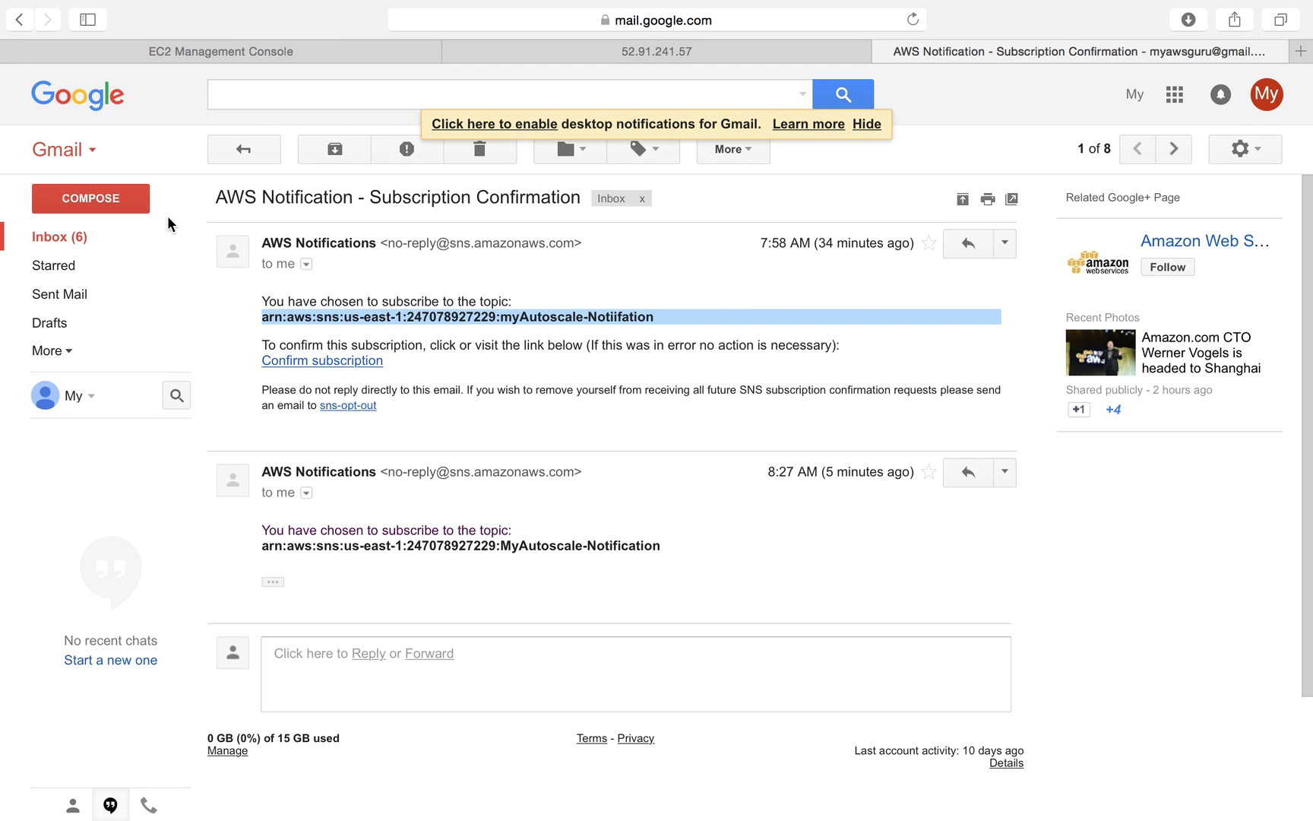
Delete the AWS Notification conversation from the inbox and return to the EC2 console.
{"action": "left_click", "coordinate": [64, 237]}
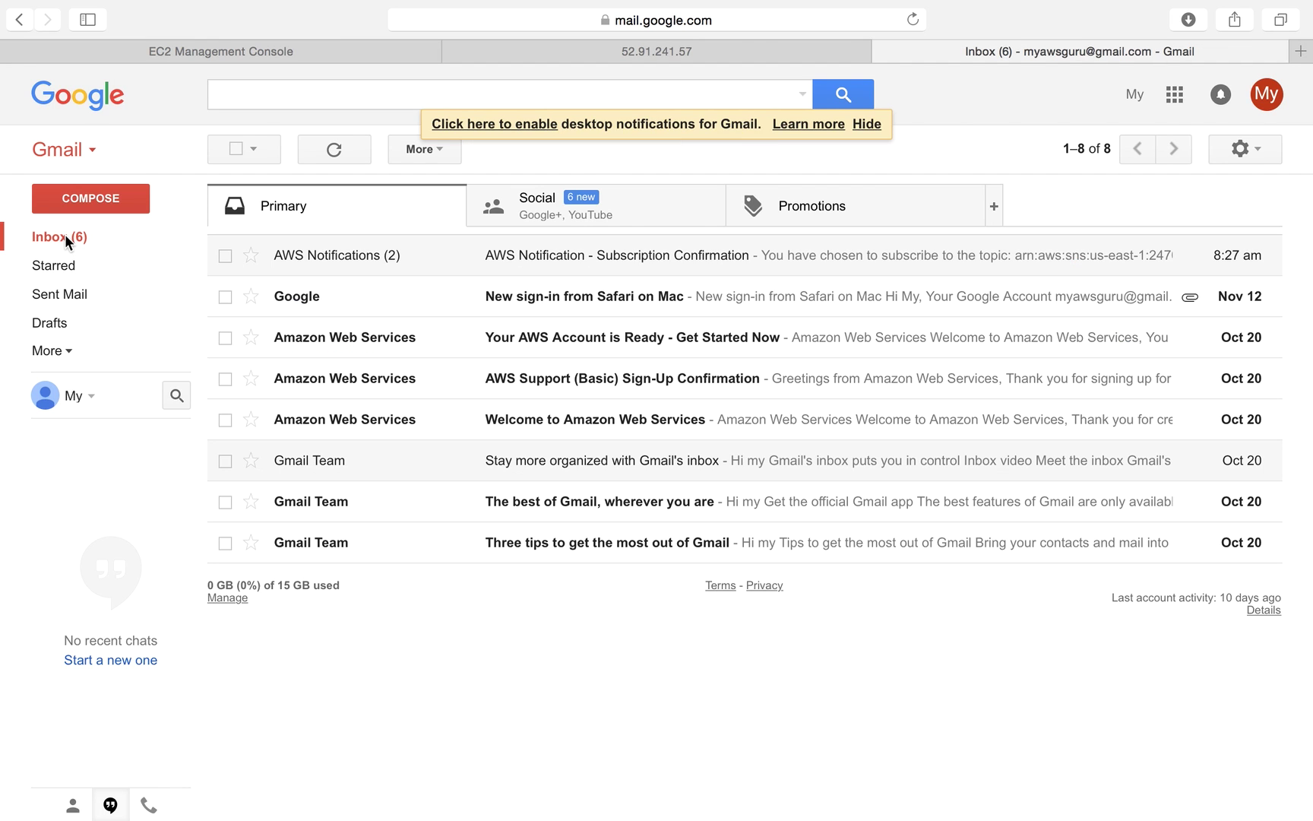
{"action": "left_click", "coordinate": [225, 256]}
{"action": "left_click", "coordinate": [498, 150]}
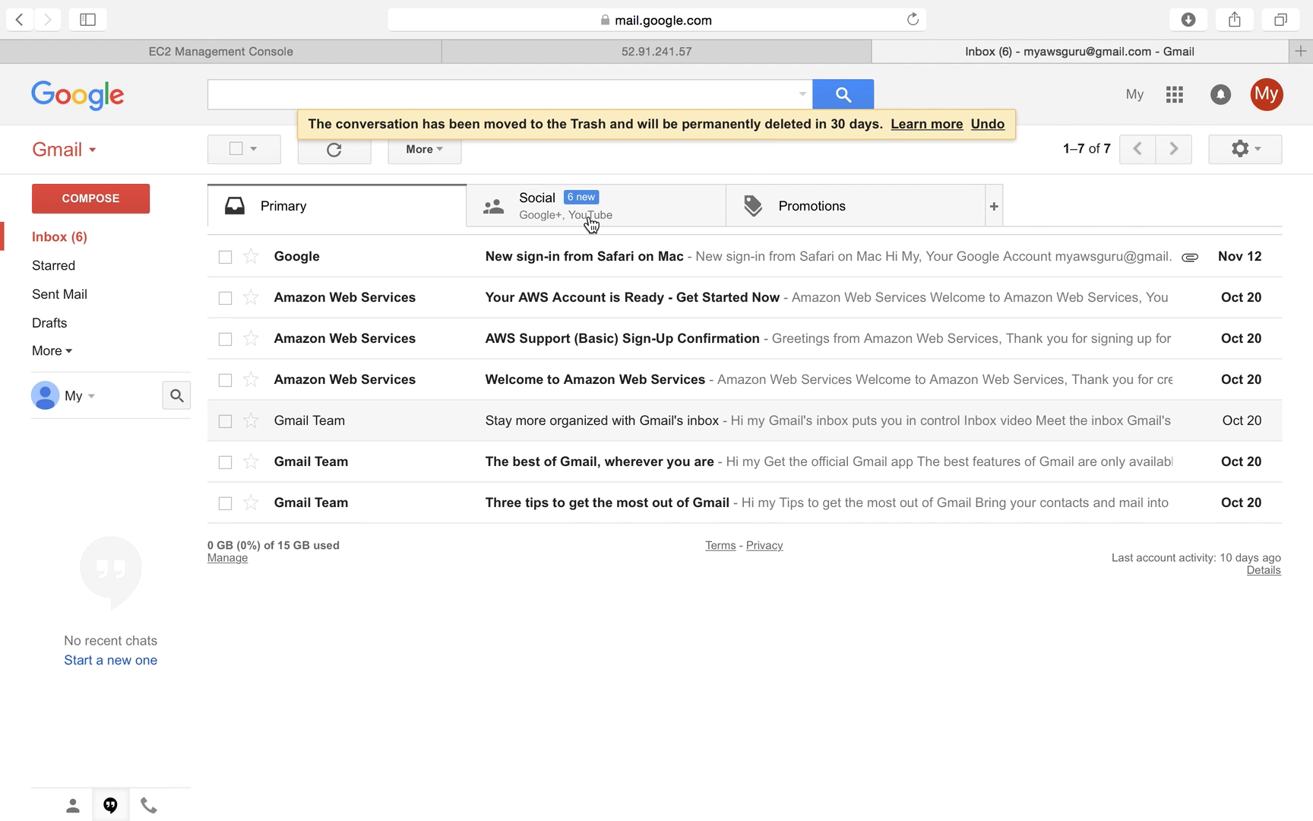
{"action": "left_click", "coordinate": [41, 240]}
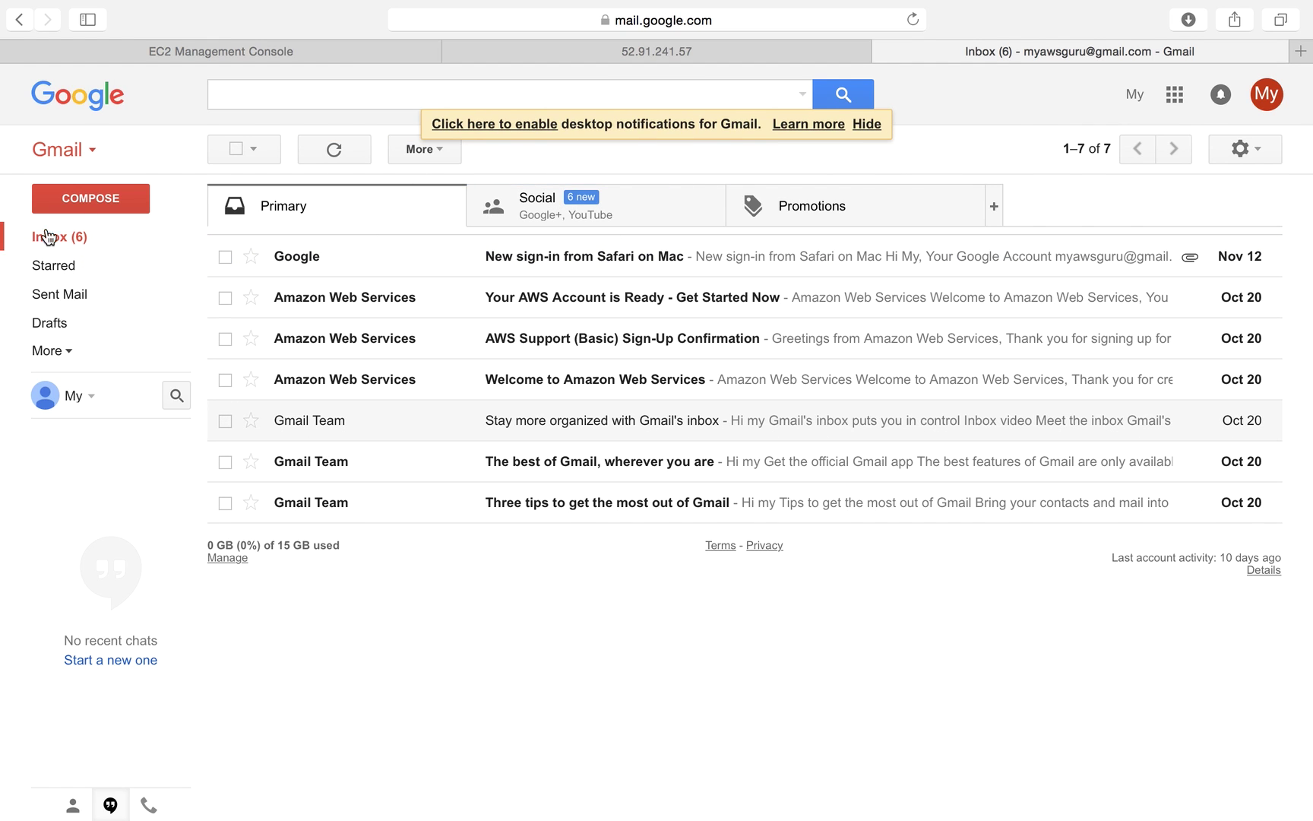
{"action": "left_click", "coordinate": [281, 53]}
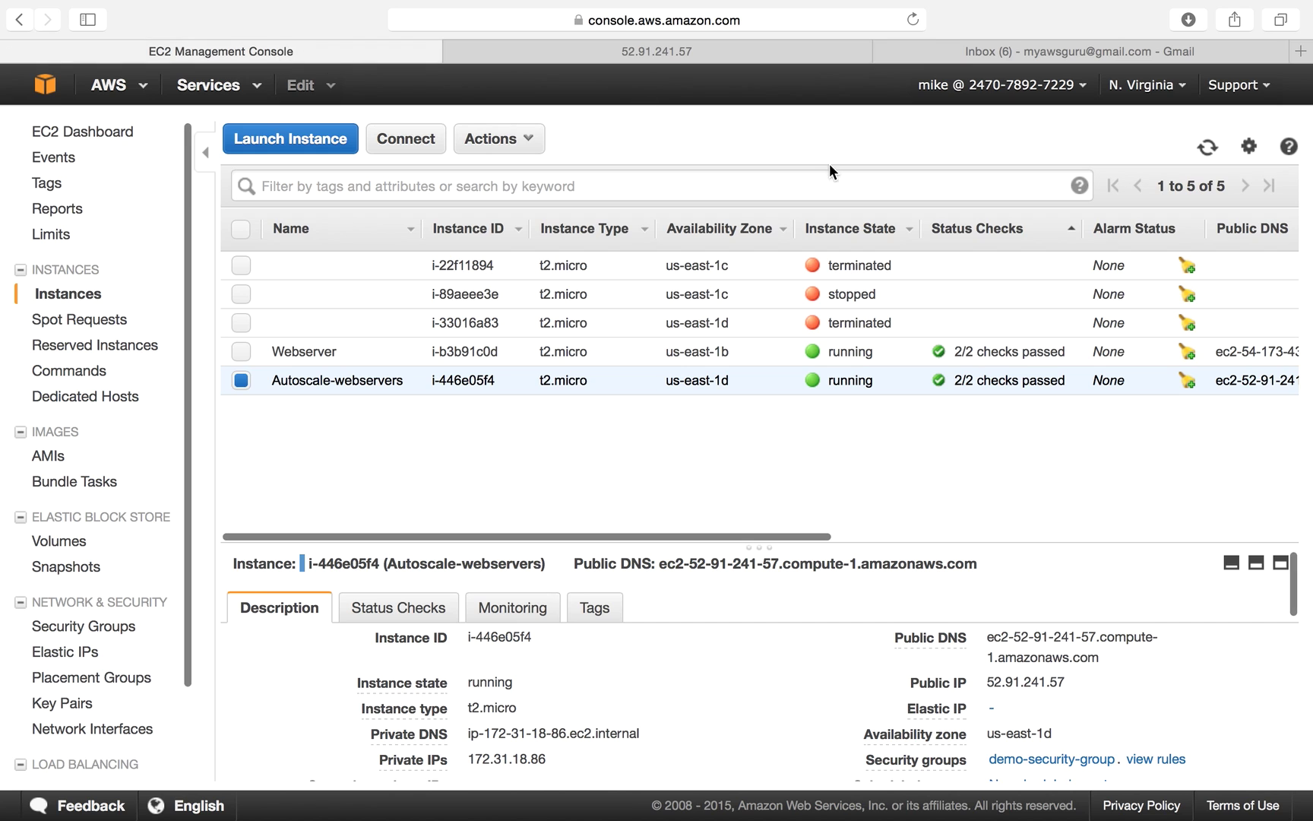
Refresh the instance list until the new Autoscale-webservers instance i-bfd23b09 appears.
{"action": "left_click", "coordinate": [1209, 149]}
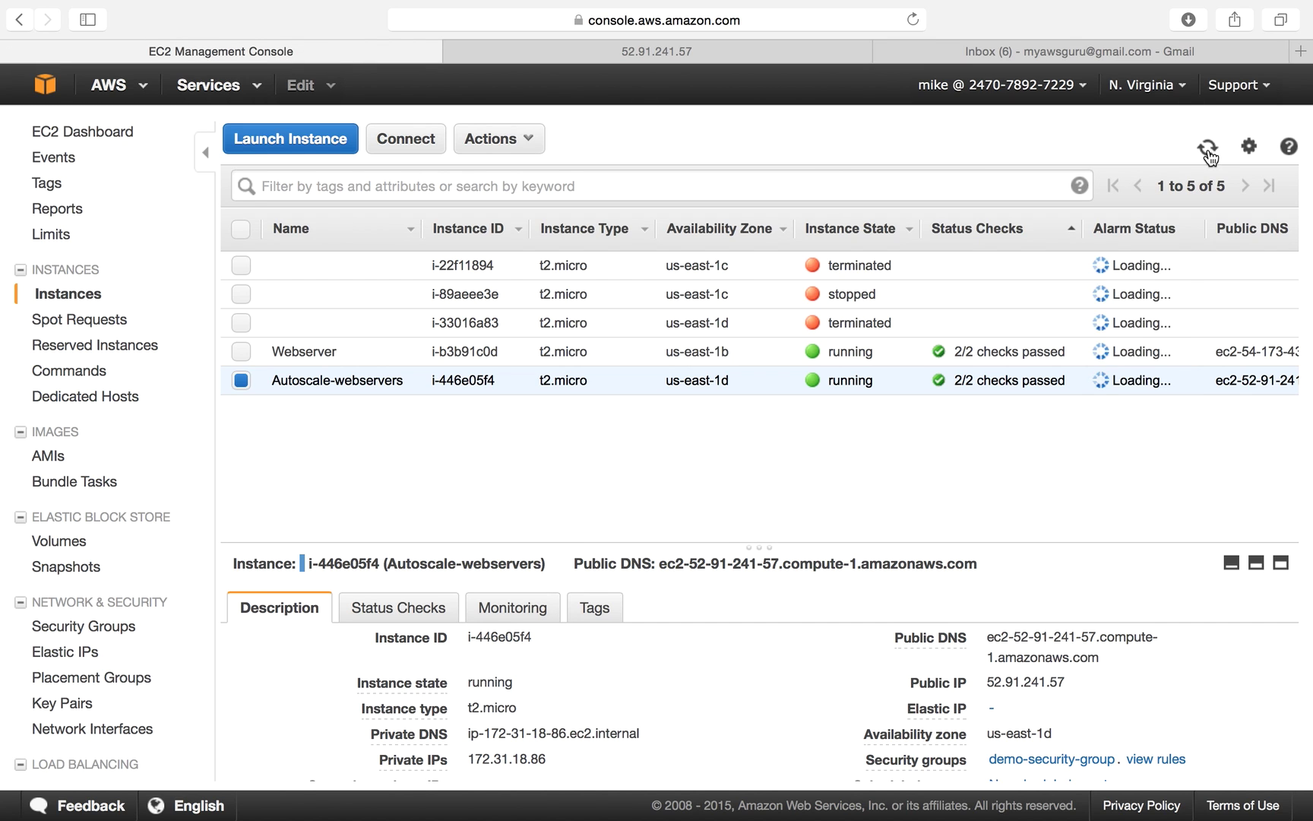
{"action": "left_click", "coordinate": [1210, 152]}
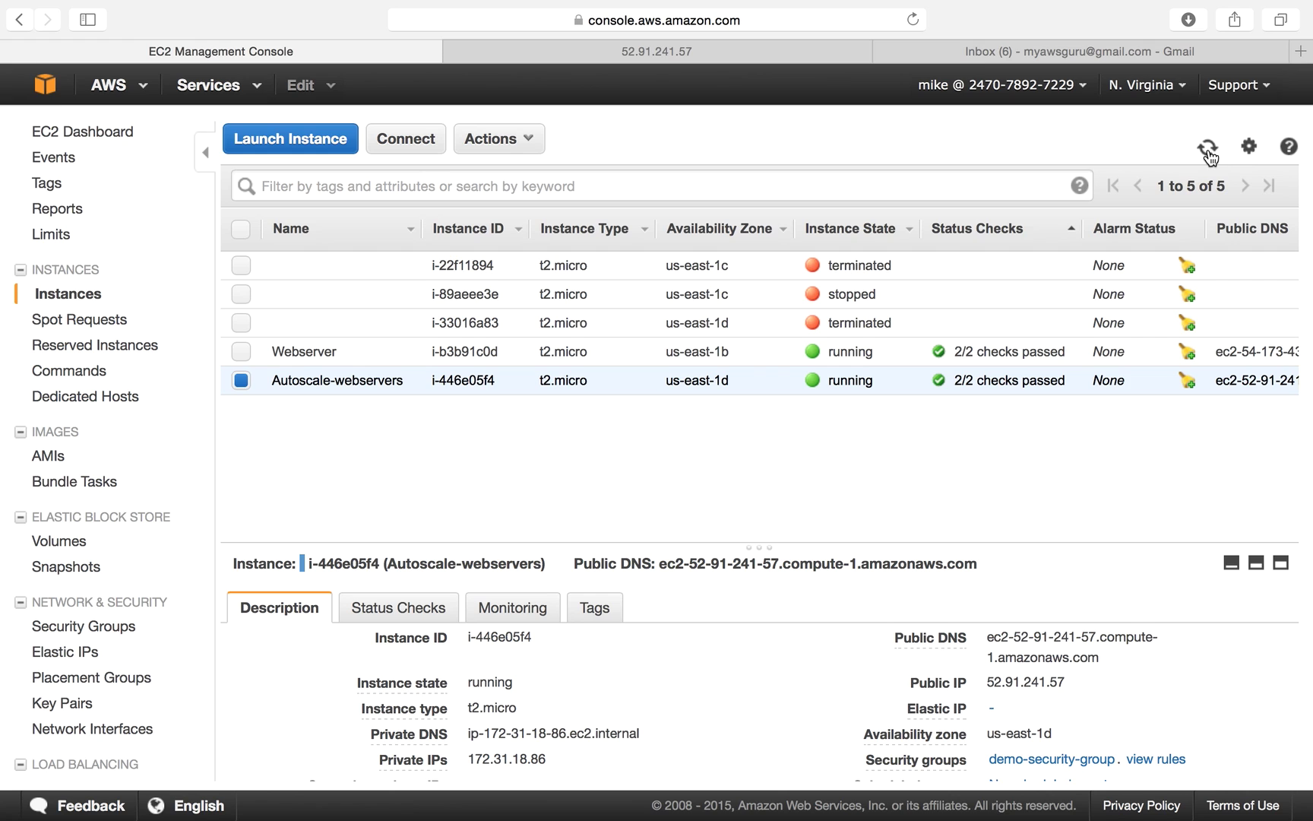
{"action": "left_click", "coordinate": [1208, 148]}
{"action": "left_click", "coordinate": [1208, 149]}
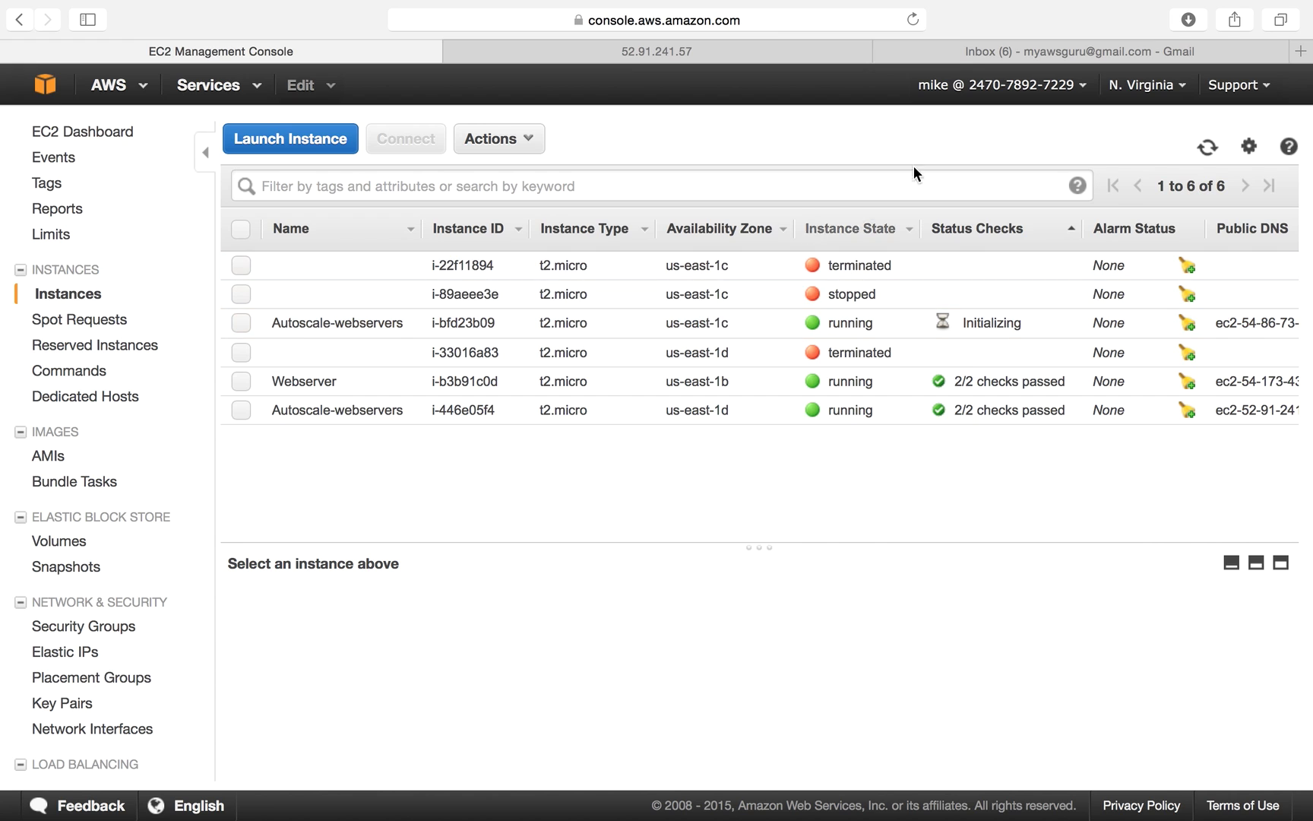
{"action": "left_click", "coordinate": [1208, 147]}
Select i-bfd23b09 and copy its Public IP 54.86.73.211 for use in a new tab.
{"action": "left_click", "coordinate": [984, 328]}
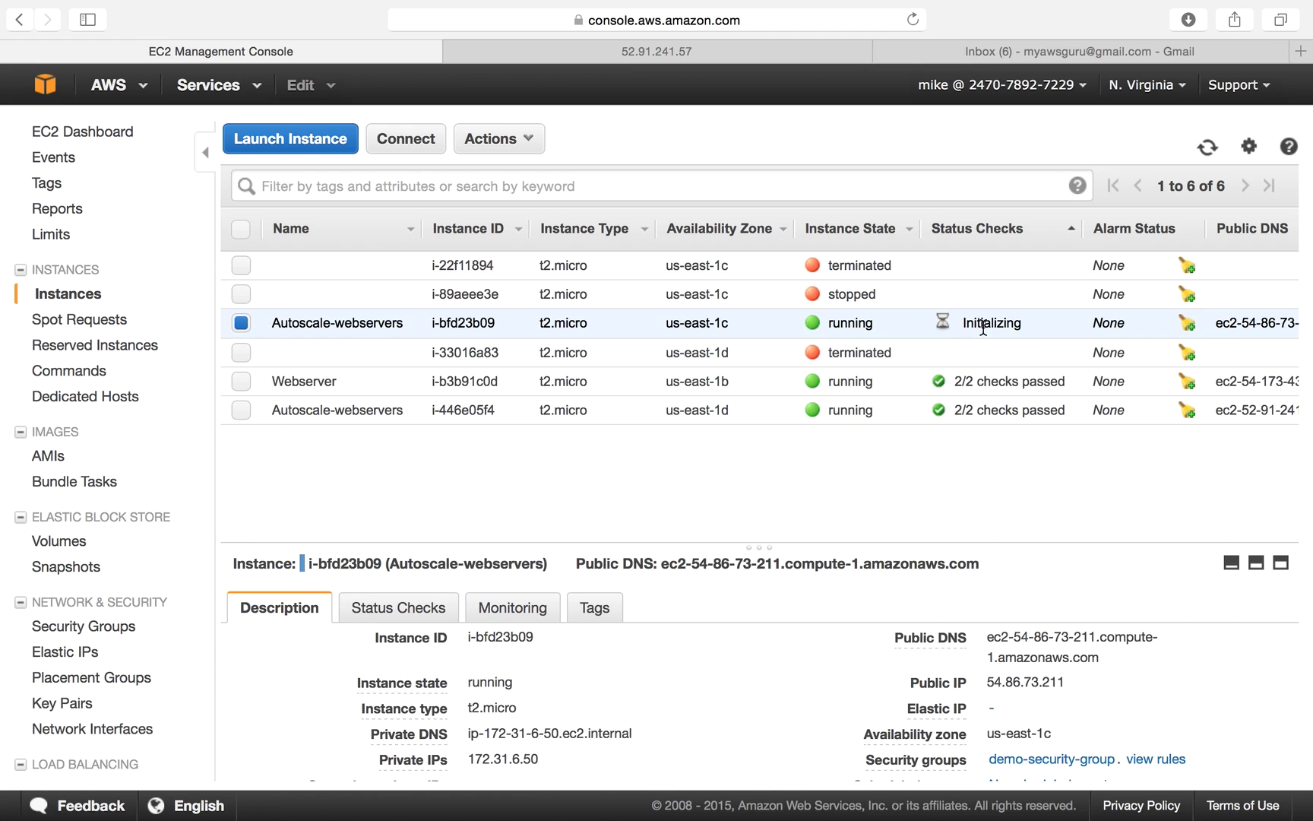
{"action": "left_click_drag", "start_coordinate": [986, 681], "coordinate": [1076, 678]}
{"action": "key", "text": "super+c"}
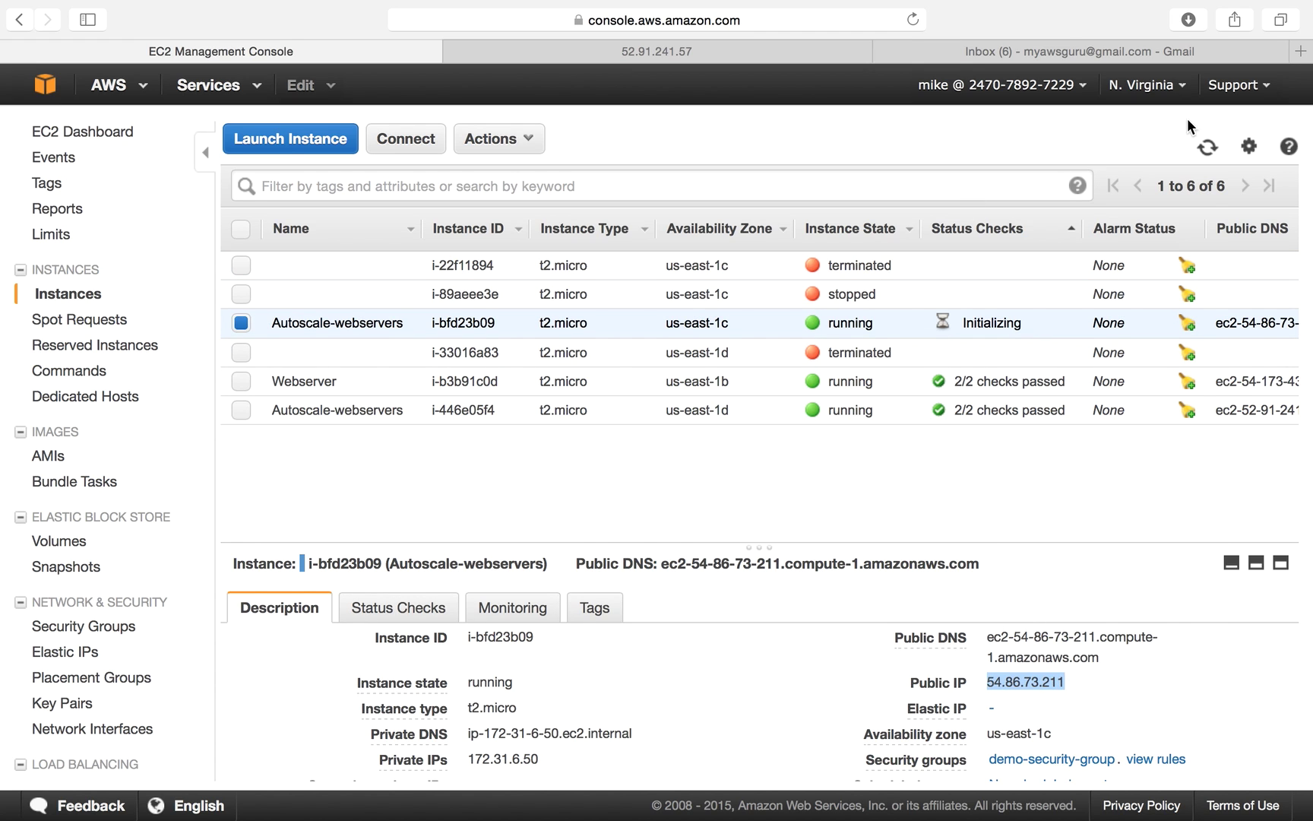
{"action": "left_click", "coordinate": [1300, 51]}
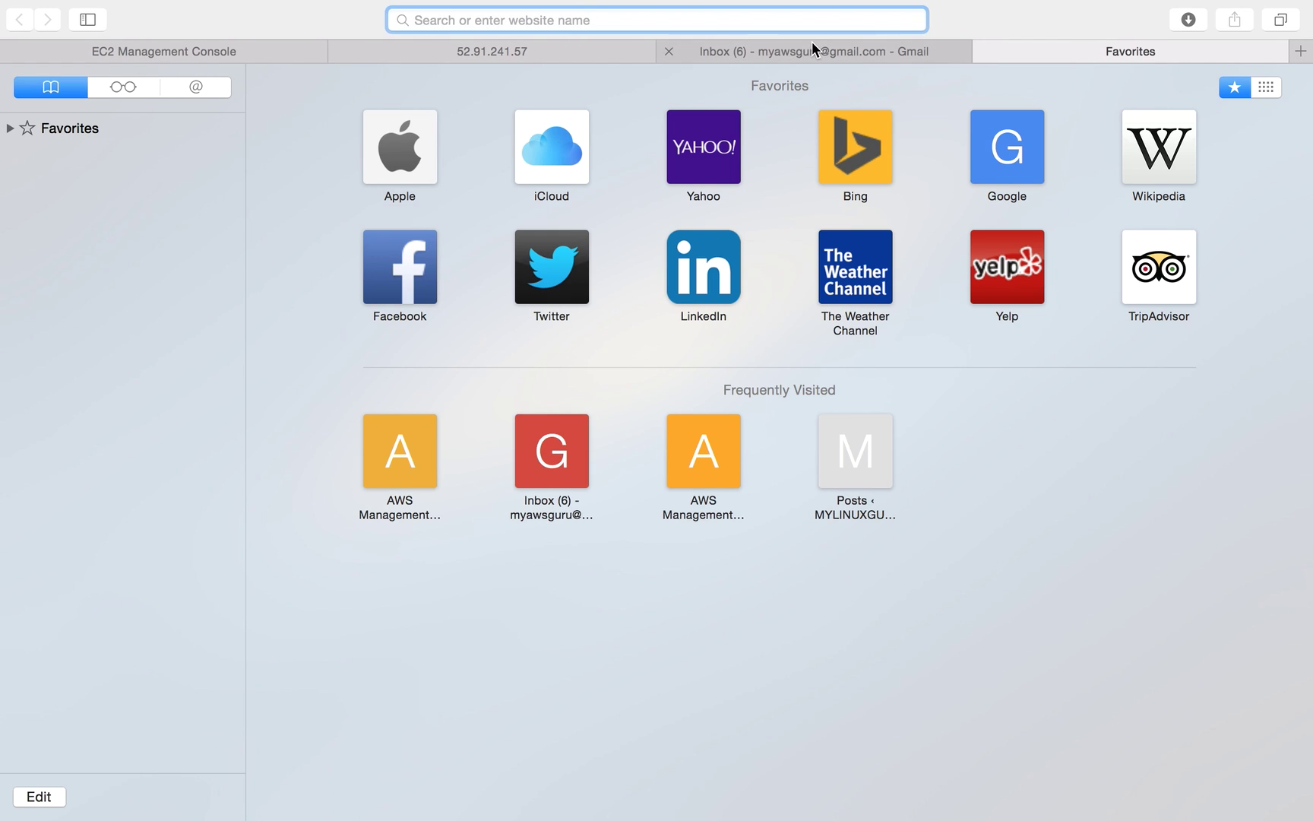
Load 54.86.73.211 in the new tab, recheck Gmail for alerts, then view the 52.91.241.57 page.
{"action": "key", "text": "super+v"}
{"action": "key", "text": "Return"}
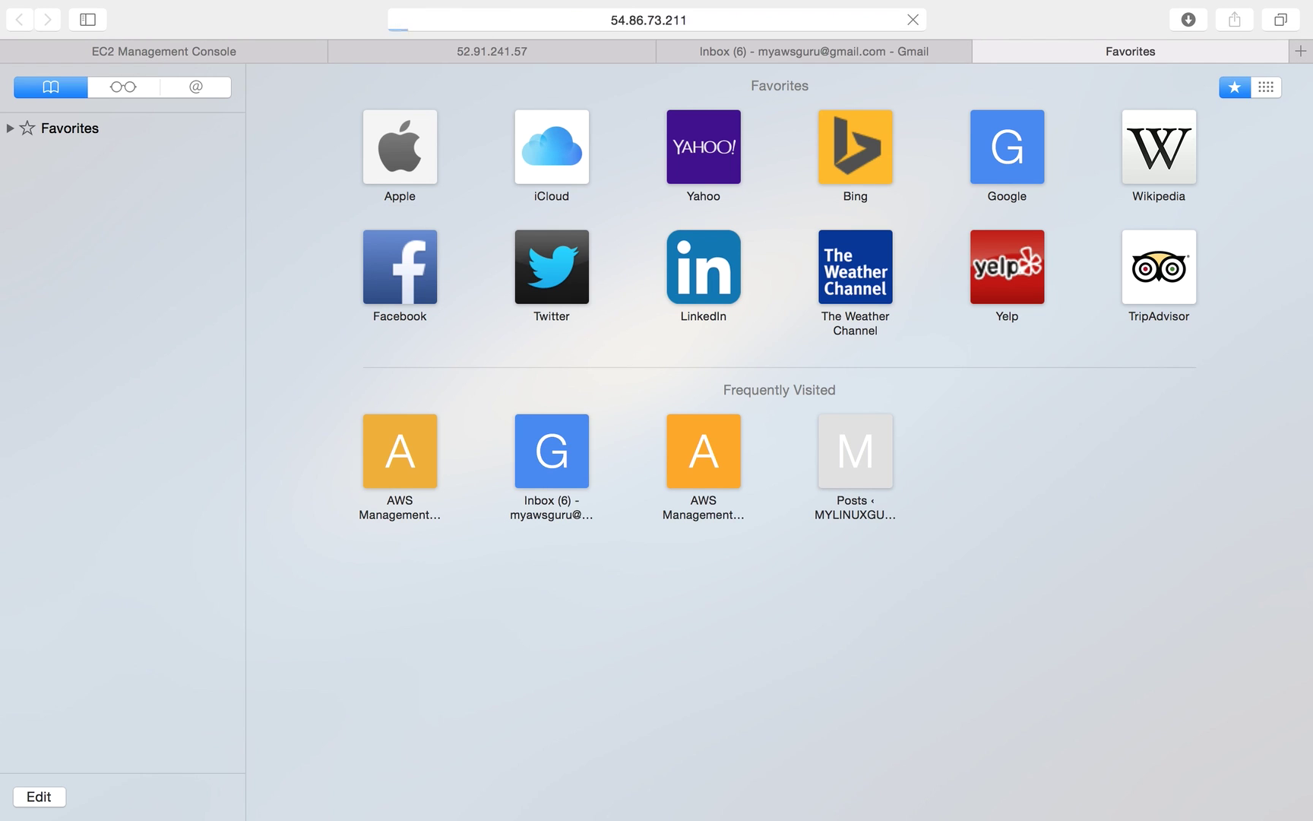
{"action": "left_click", "coordinate": [787, 50]}
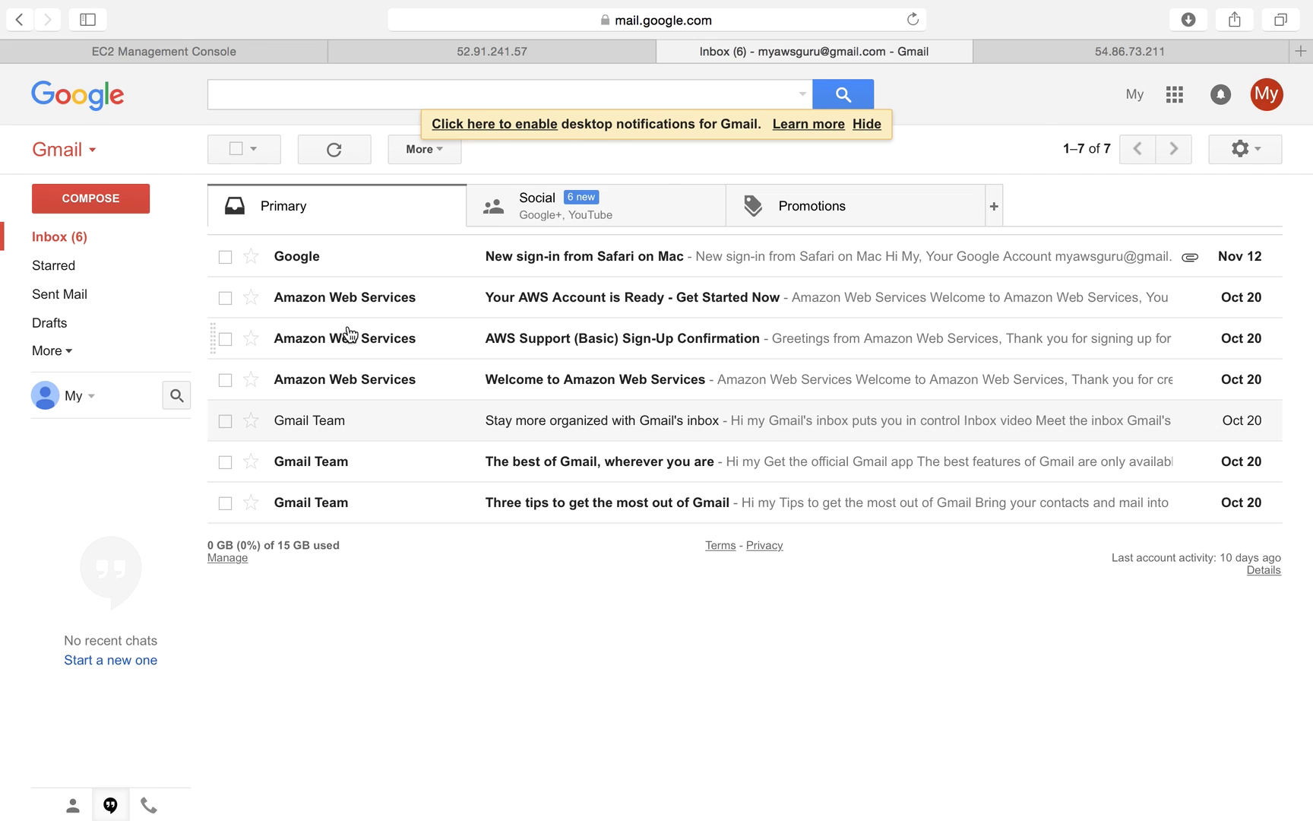
{"action": "left_click", "coordinate": [93, 241]}
{"action": "left_click", "coordinate": [84, 245]}
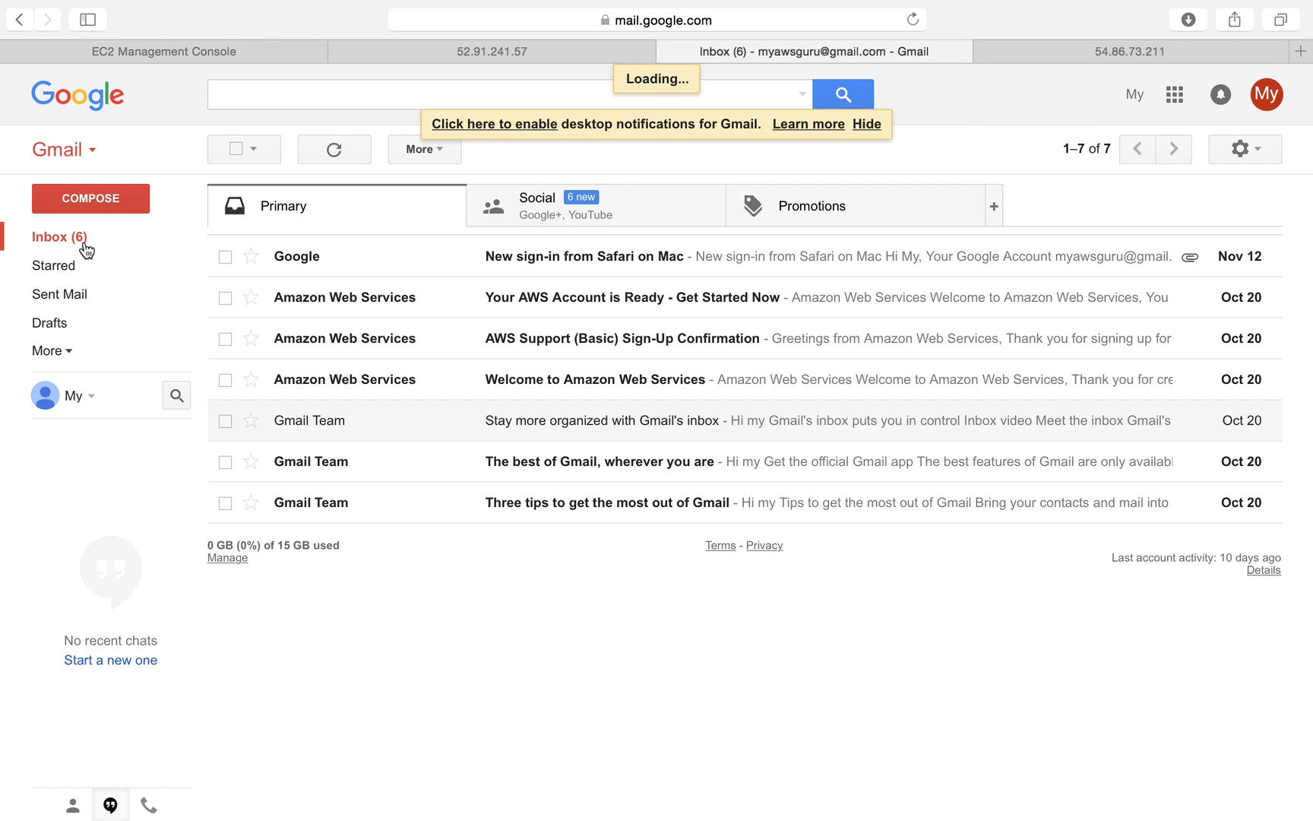
{"action": "left_click", "coordinate": [524, 50]}
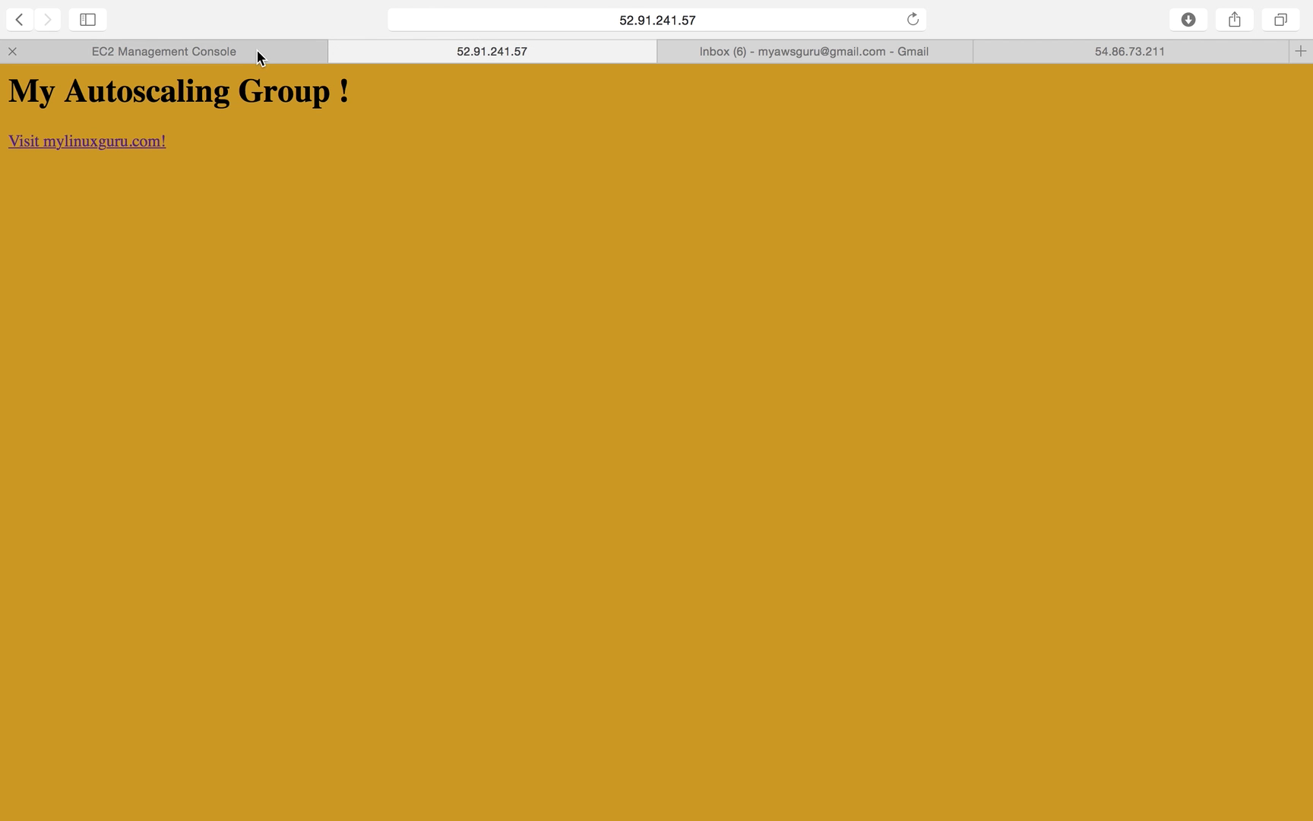
Refresh EC2 until pending instance i-e393061a (54.152.15.158) appears, select it, then return to Terminal.
{"action": "left_click", "coordinate": [256, 49]}
{"action": "left_click", "coordinate": [1206, 151]}
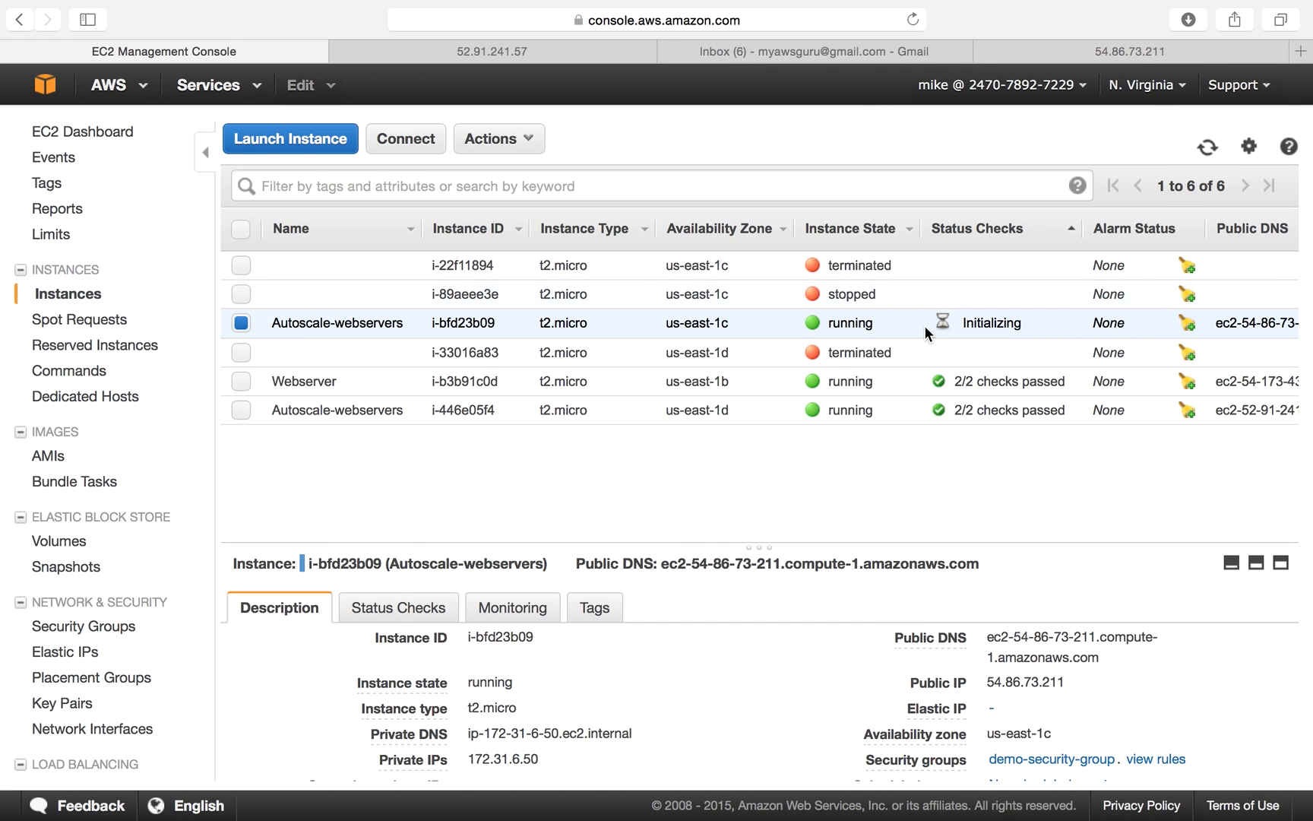
{"action": "left_click", "coordinate": [1206, 149]}
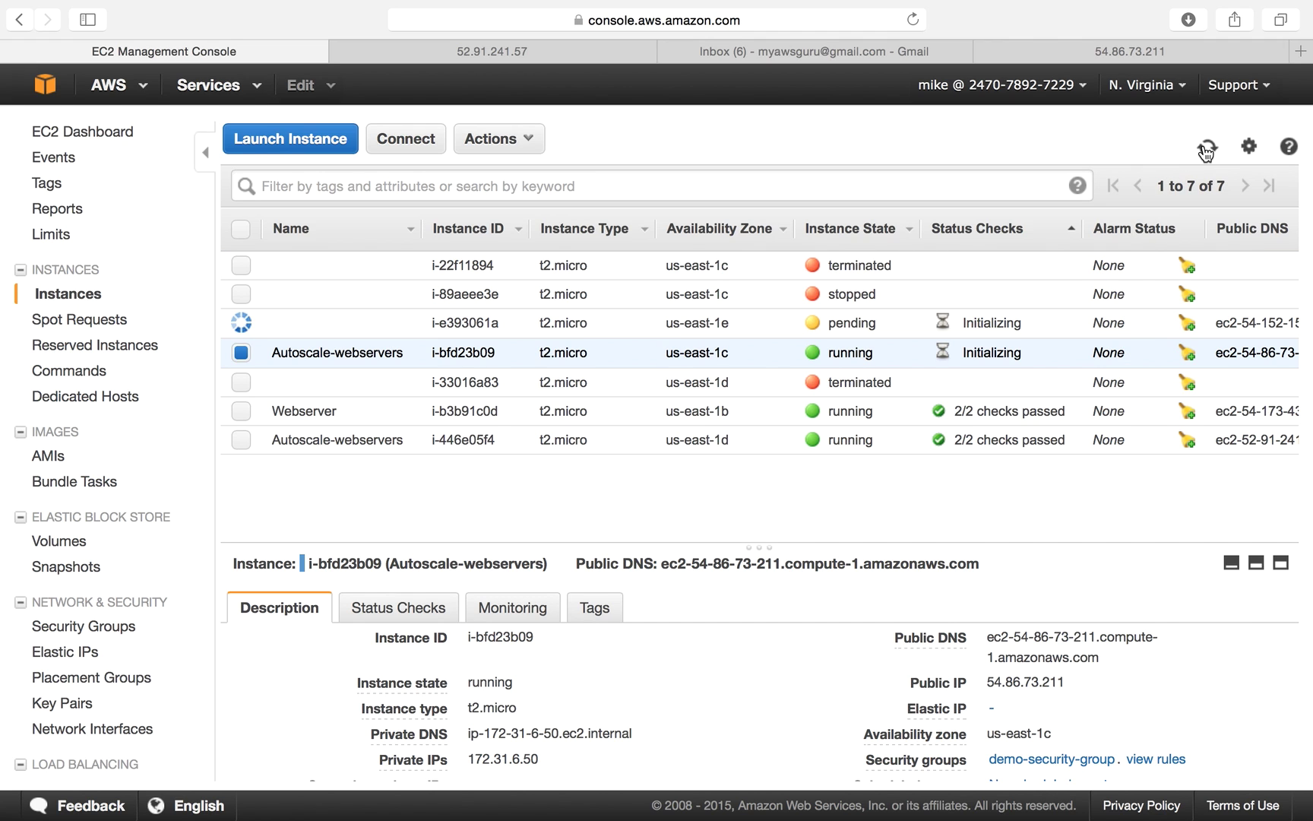
{"action": "left_click", "coordinate": [776, 327]}
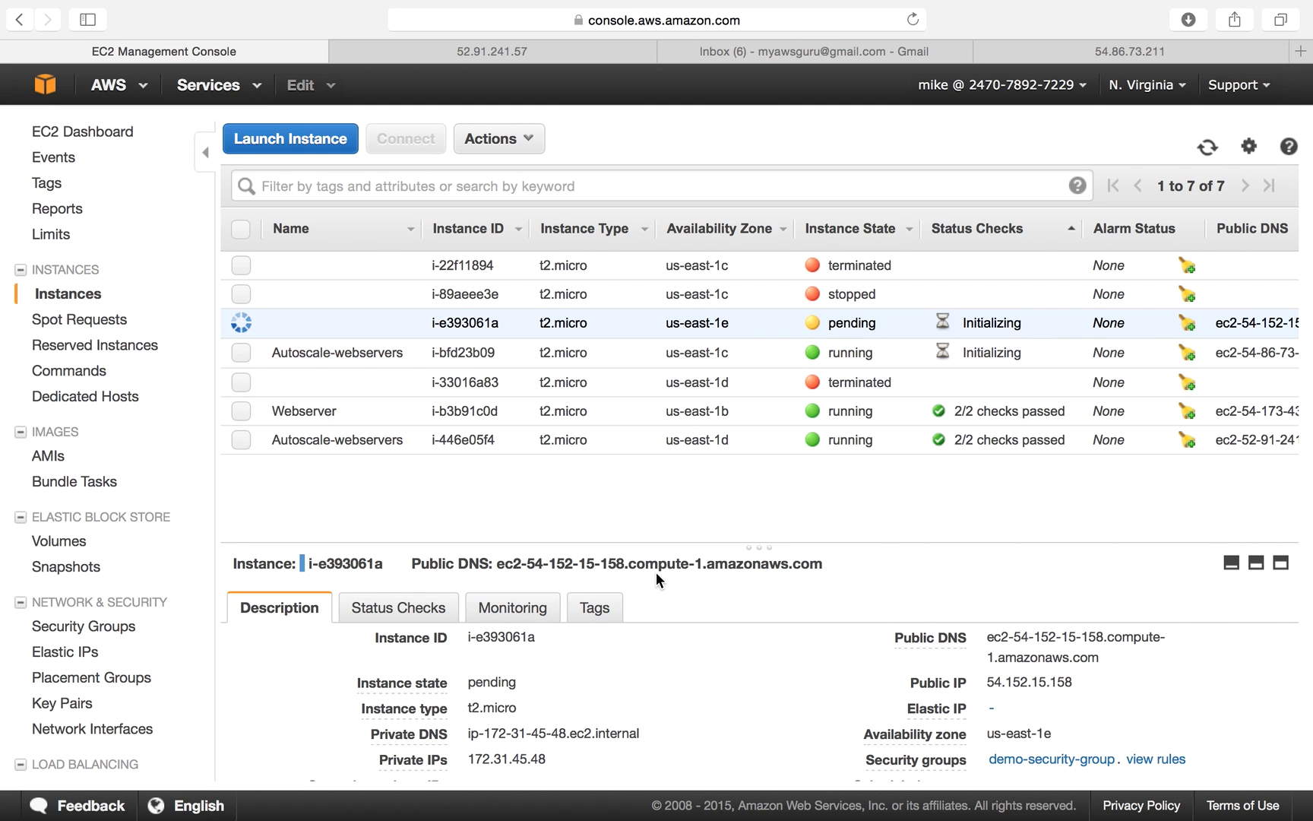
{"action": "left_click", "coordinate": [695, 794]}
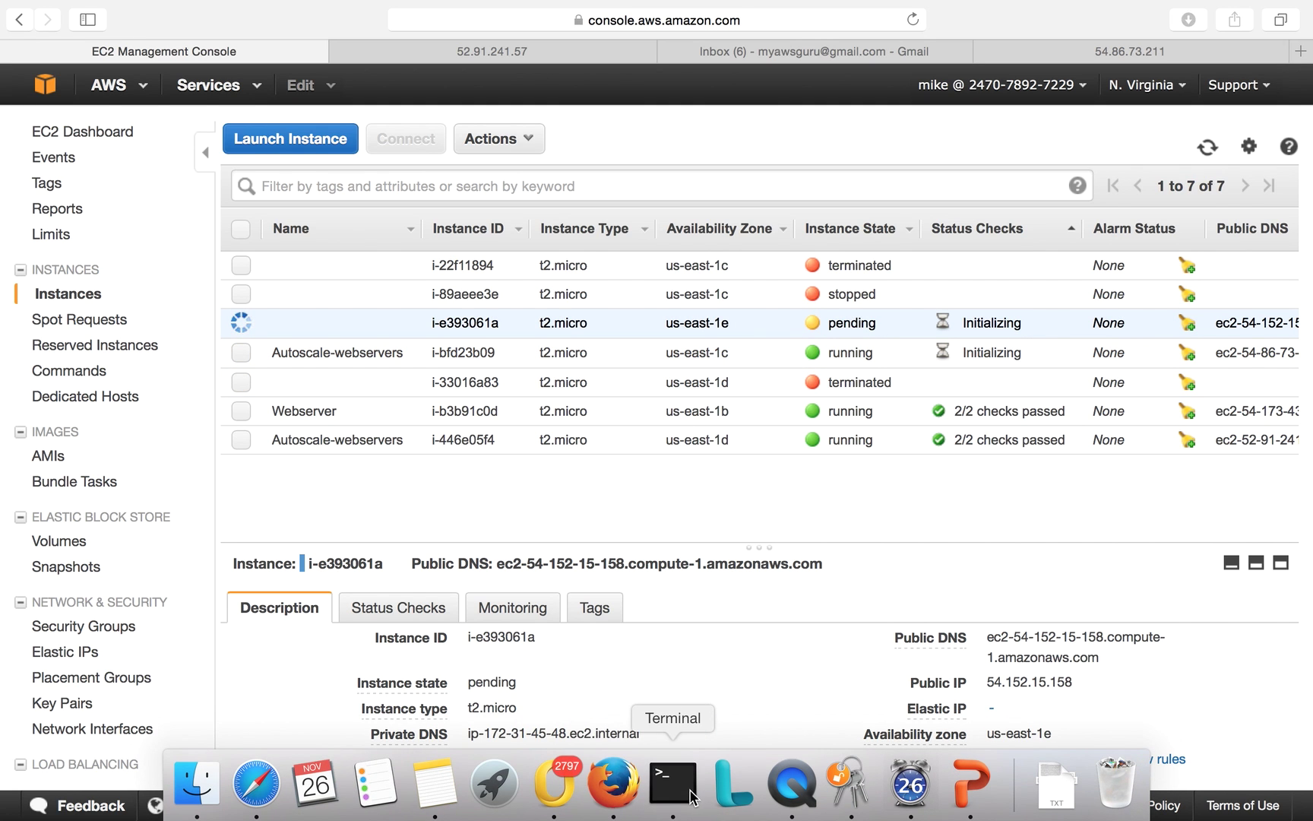
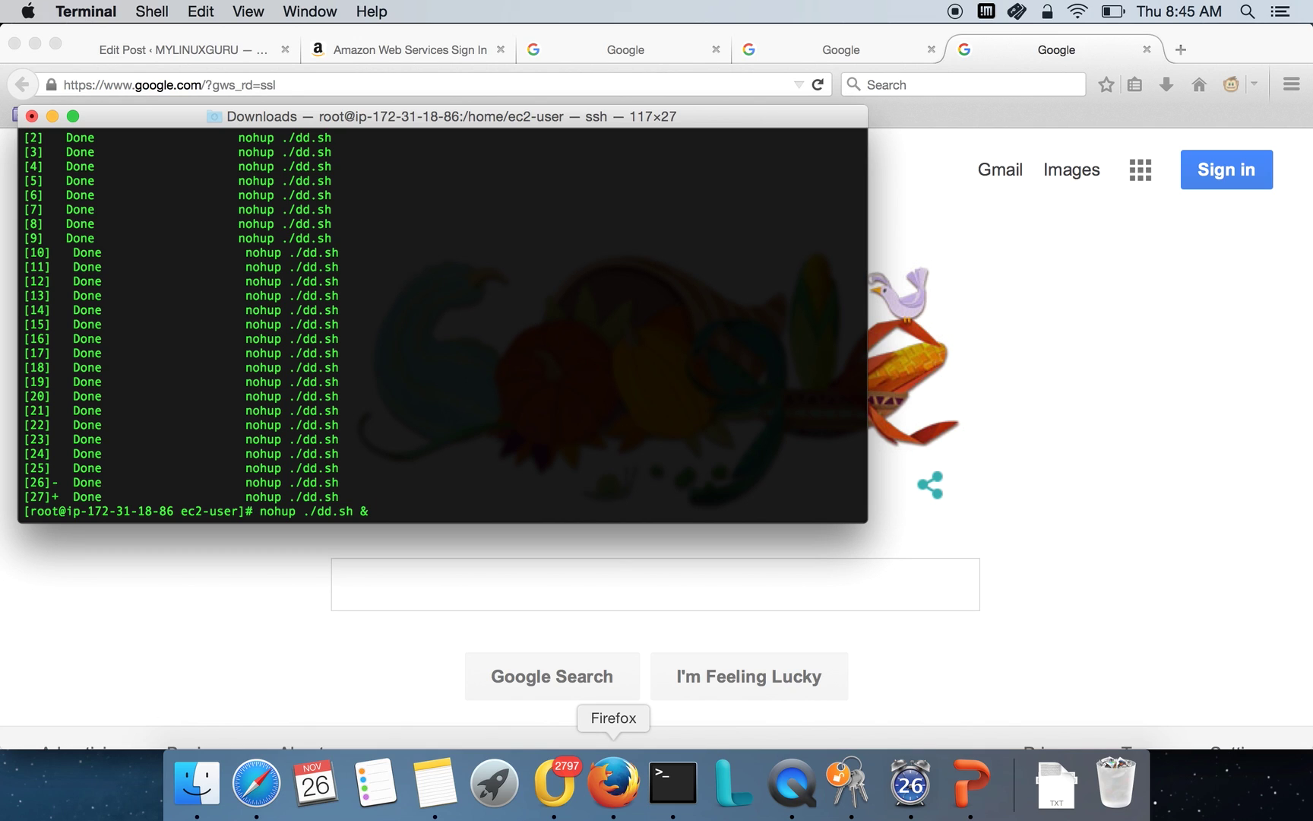
Run top on the server, confirm the CPU shows 100.0% idle, then quit top.
{"action": "key", "text": "ctrl+c"}
{"action": "type", "text": "top"}
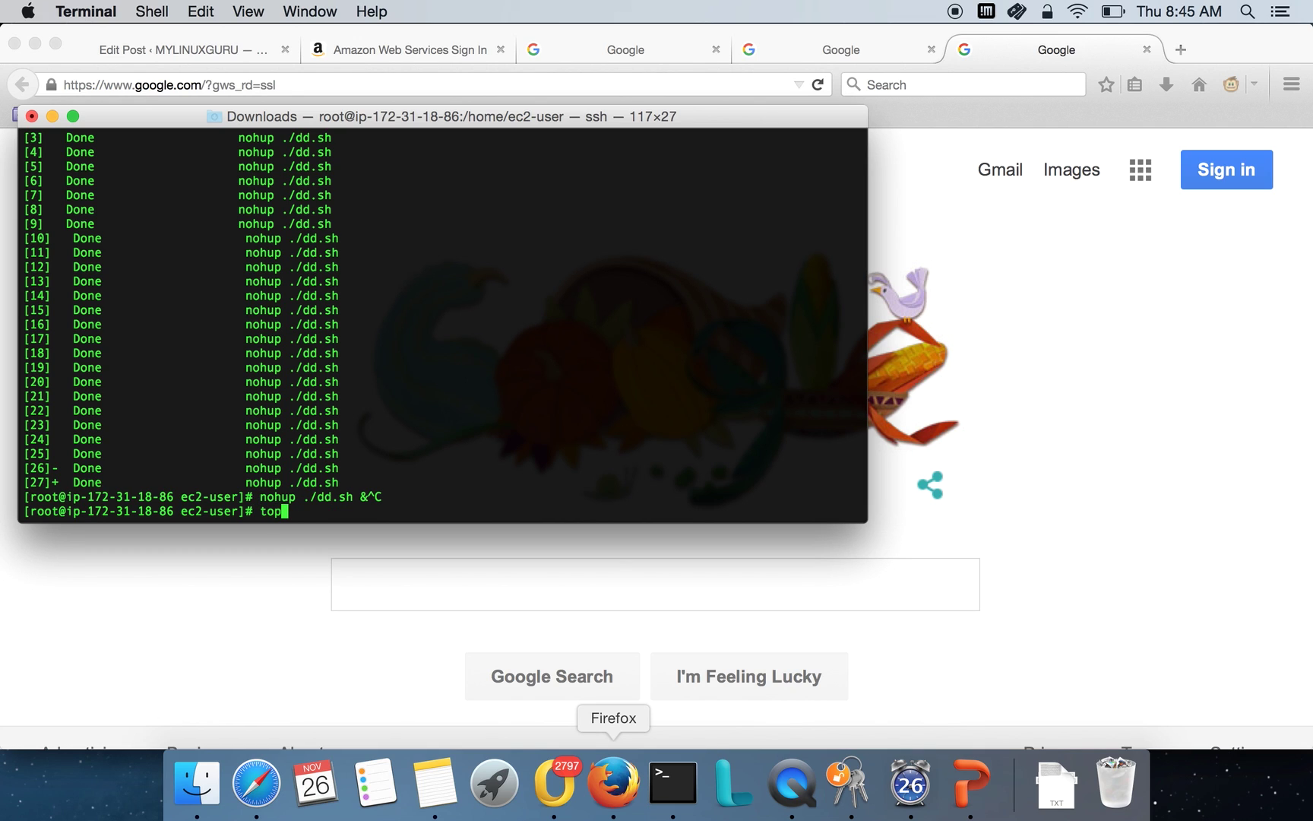
{"action": "key", "text": "Return"}
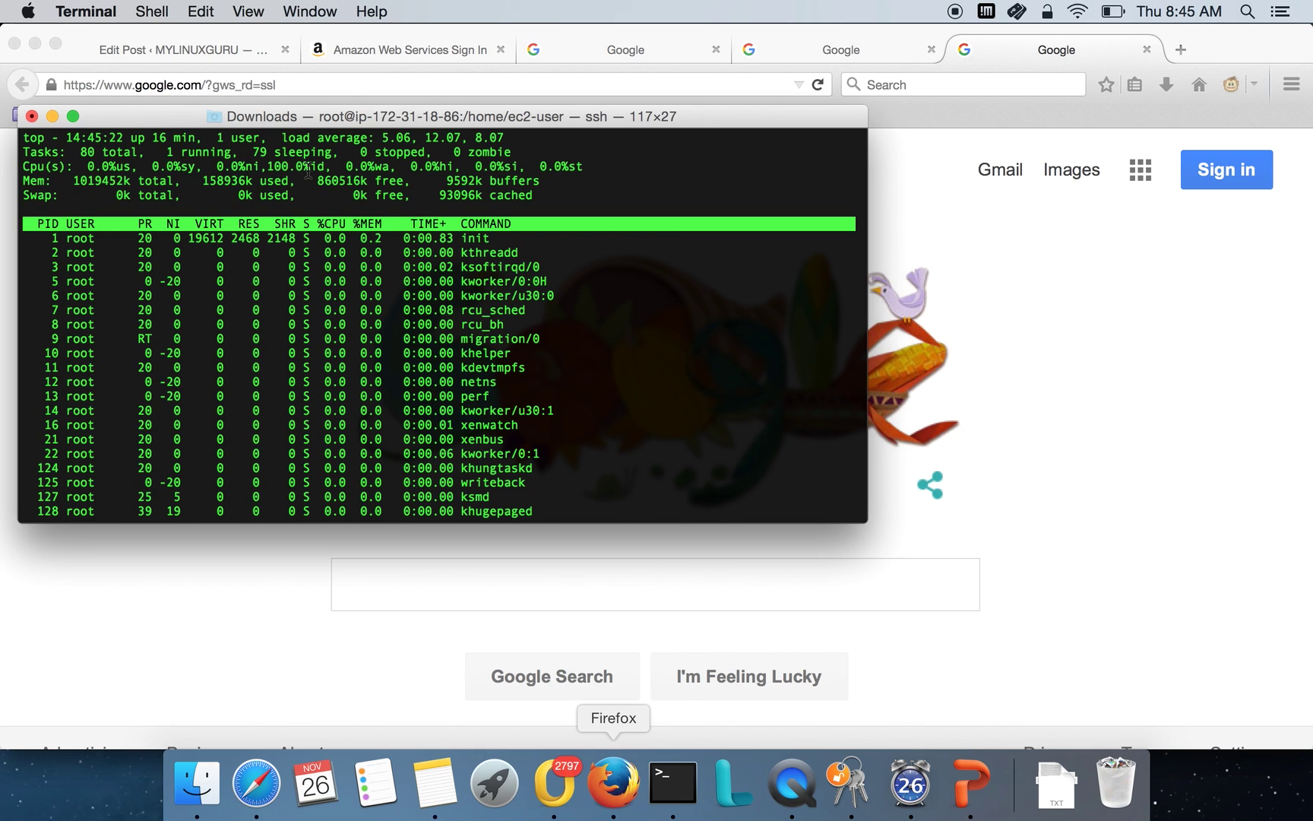
{"action": "double_click", "coordinate": [283, 168]}
{"action": "key", "text": "q"}
{"action": "left_click", "coordinate": [1100, 635]}
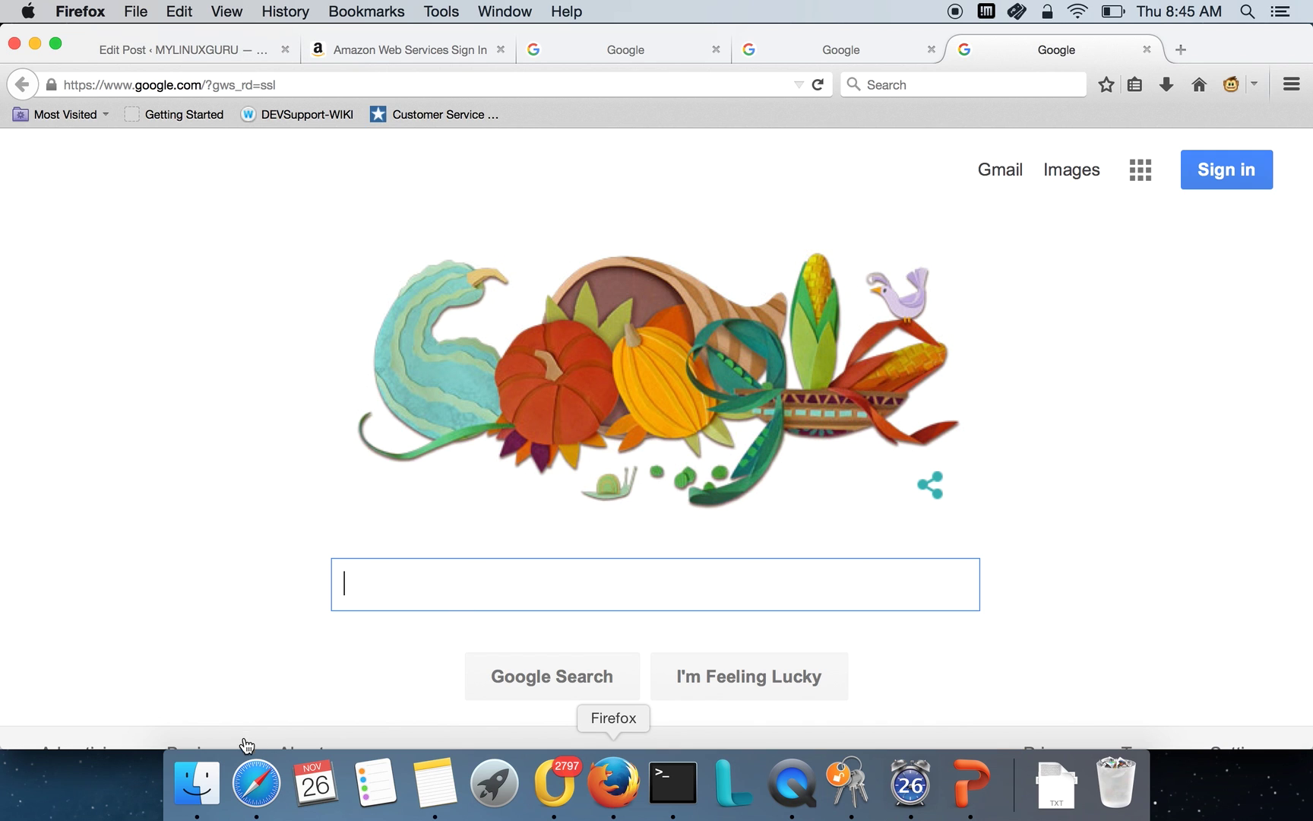
Inspect the instances in the EC2 list: i-33016a83, i-446e05f4, Webserver, i-bfd23b09 and i-e393061a.
{"action": "left_click", "coordinate": [260, 764]}
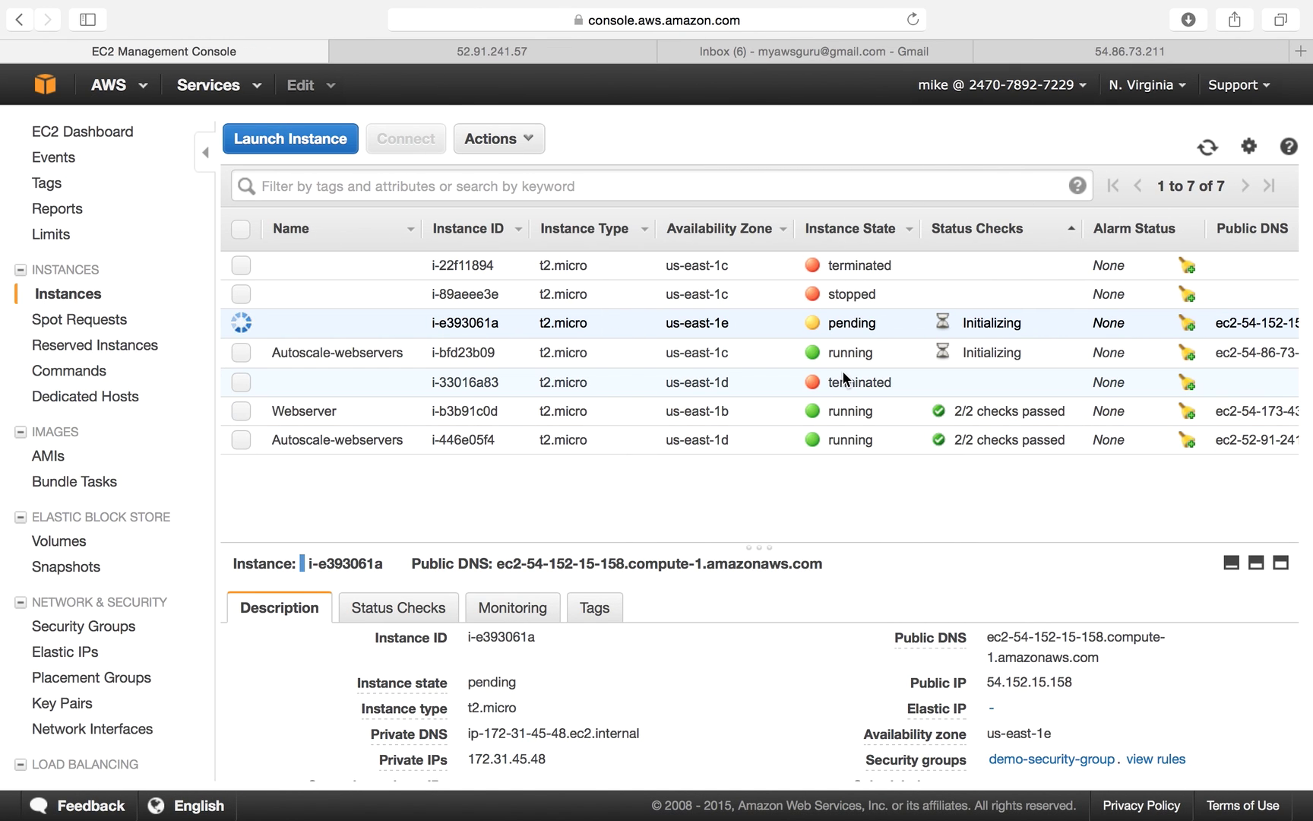
{"action": "left_click_drag", "start_coordinate": [804, 376], "coordinate": [891, 377]}
{"action": "left_click", "coordinate": [944, 376]}
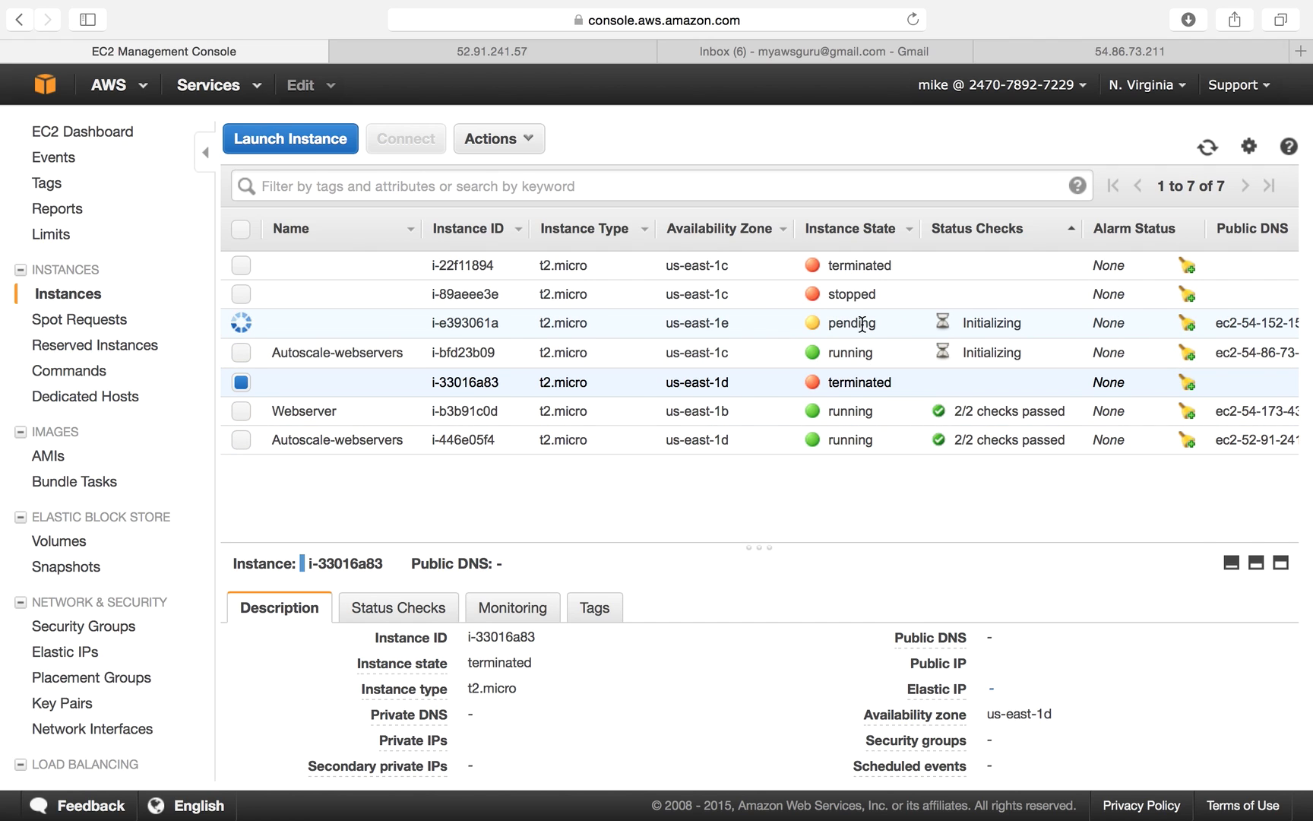
{"action": "left_click", "coordinate": [856, 432]}
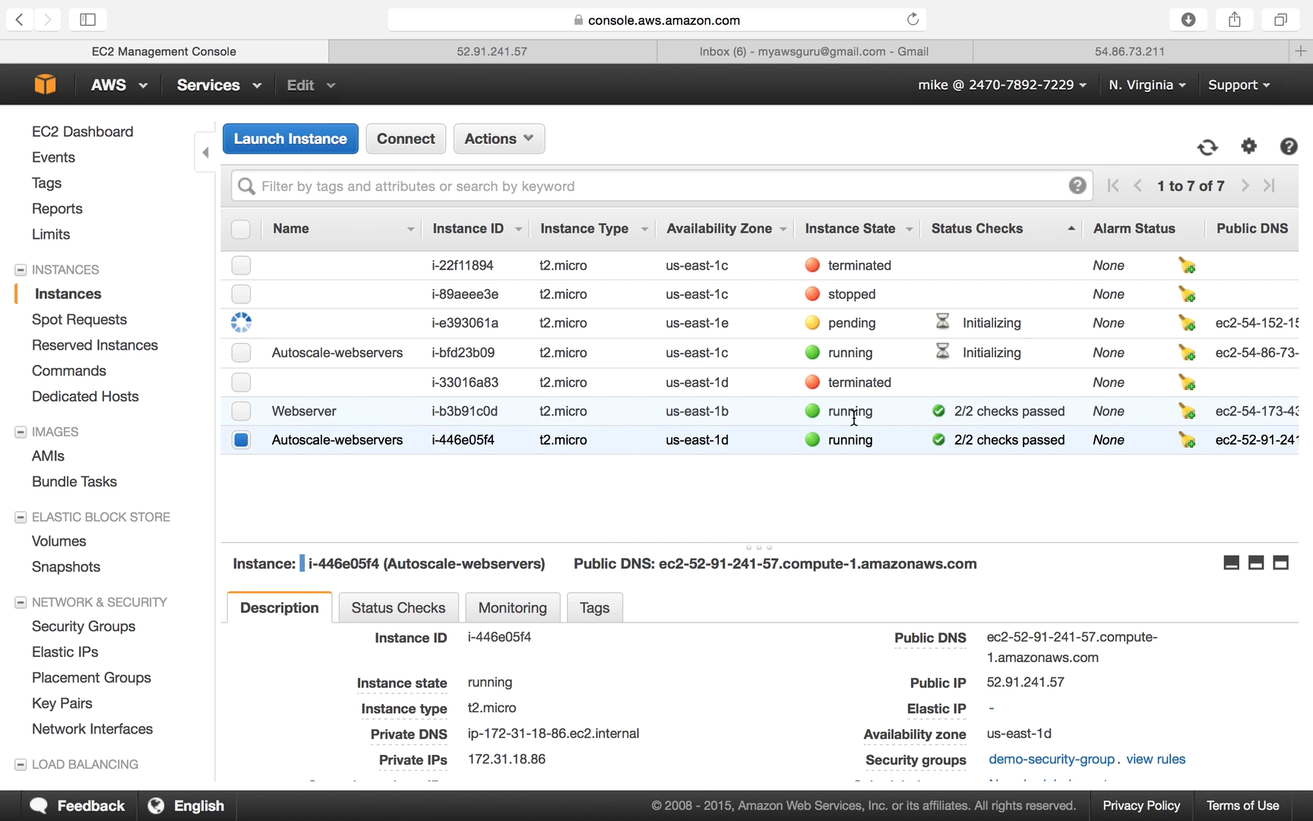
{"action": "left_click", "coordinate": [855, 415]}
{"action": "left_click", "coordinate": [836, 354]}
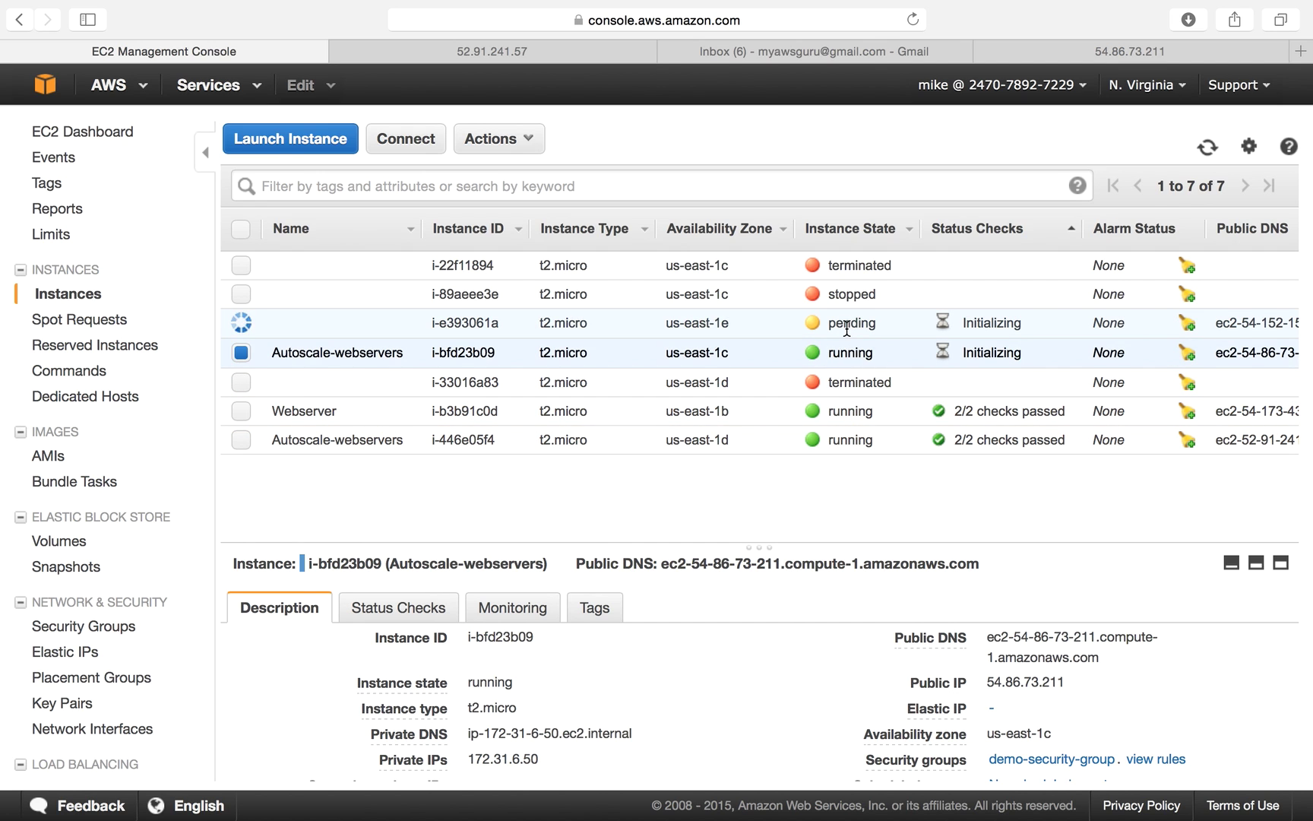
{"action": "left_click", "coordinate": [847, 327]}
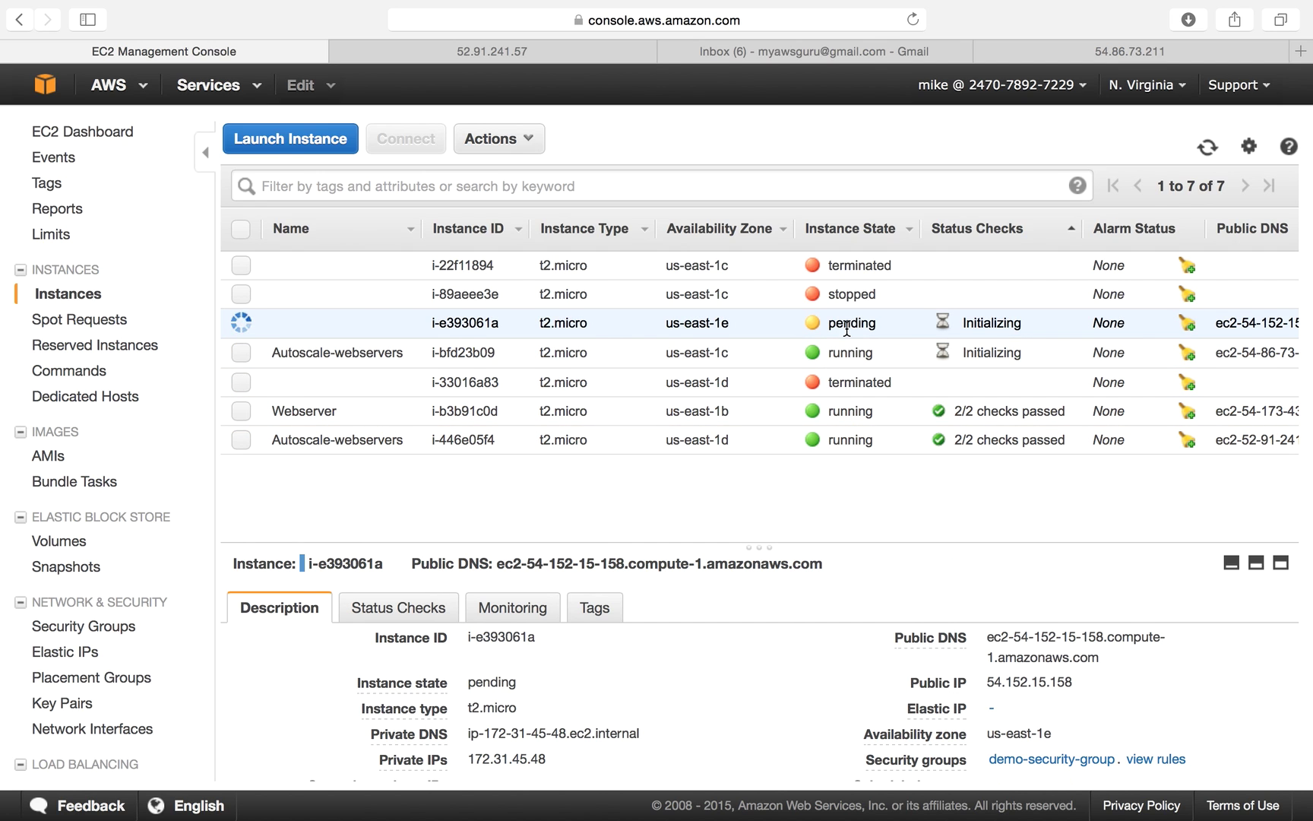
{"action": "left_click", "coordinate": [847, 383]}
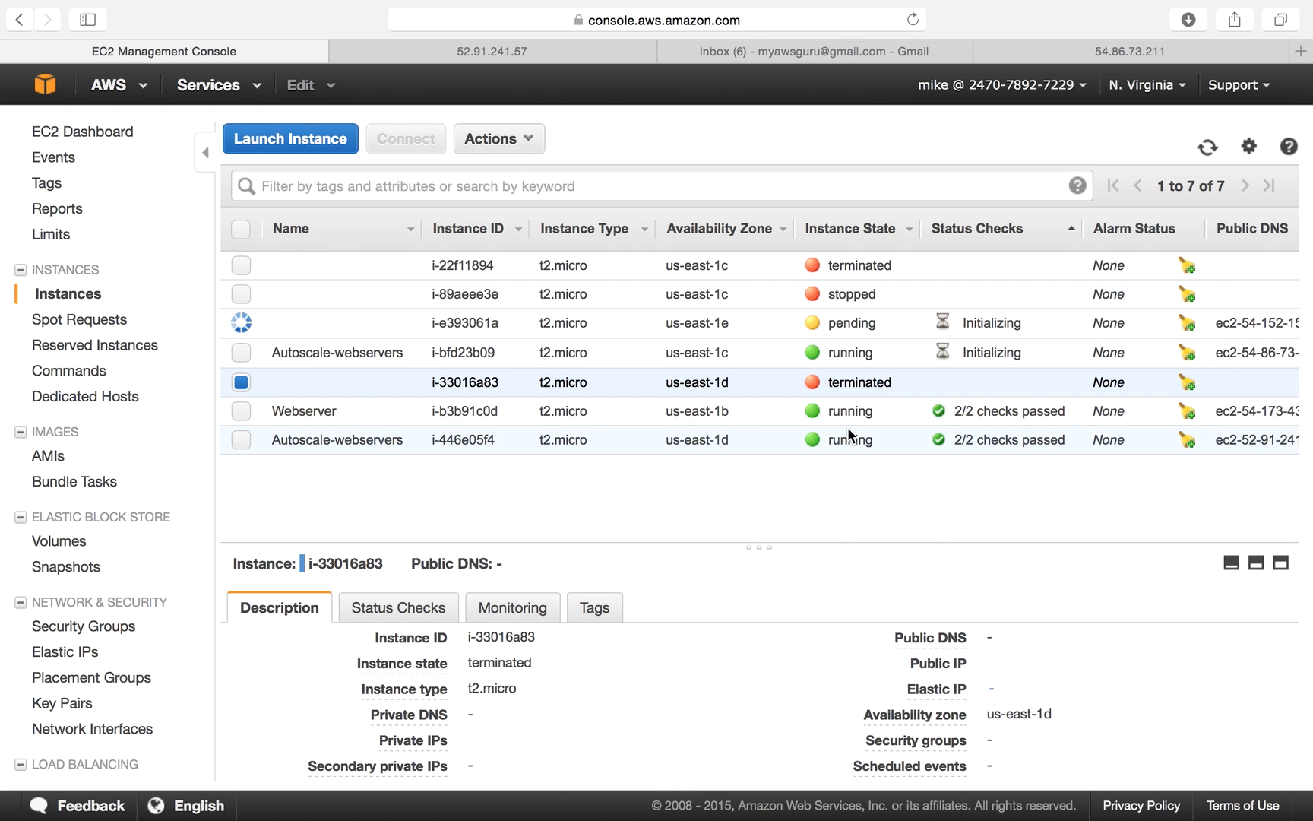
{"action": "left_click", "coordinate": [848, 440]}
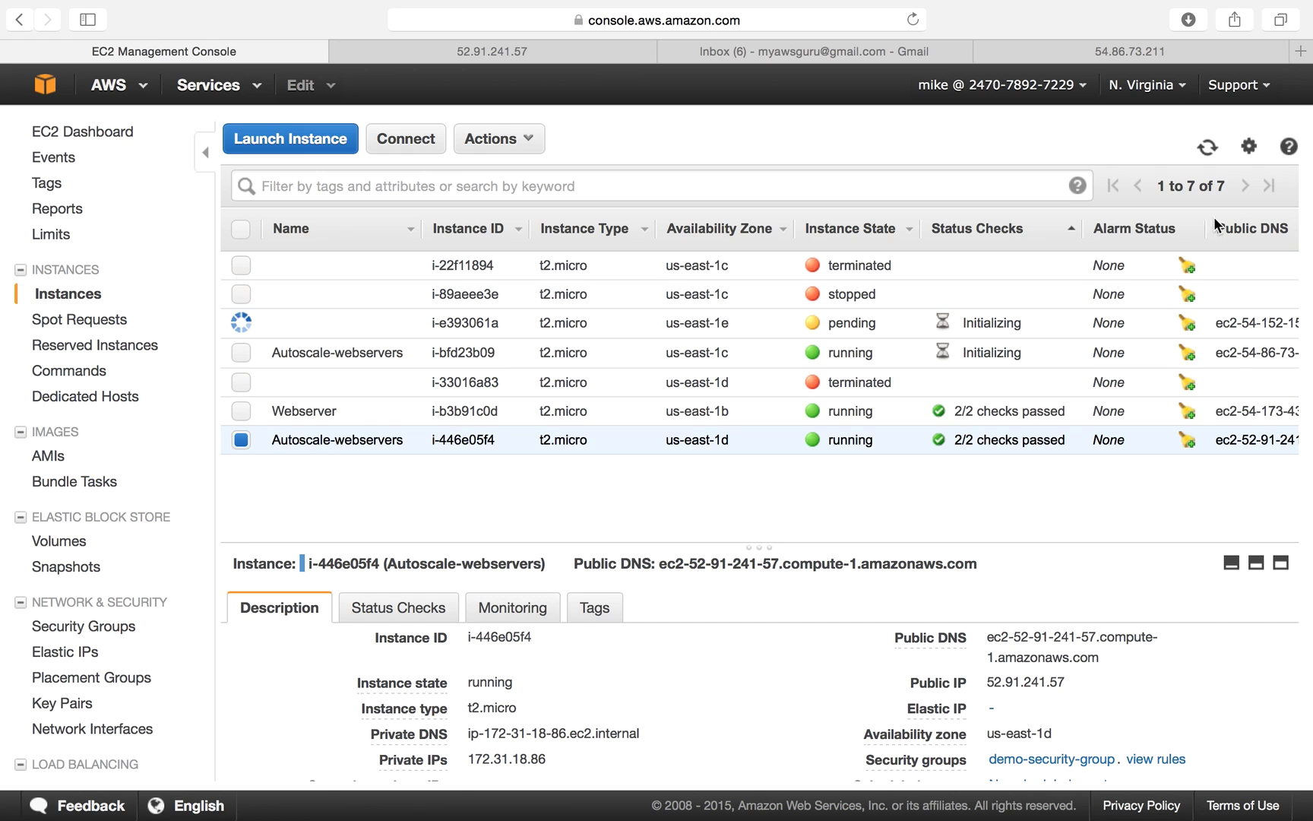
Refresh the instance list twice to update states, then return to the server terminal.
{"action": "left_click", "coordinate": [1208, 149]}
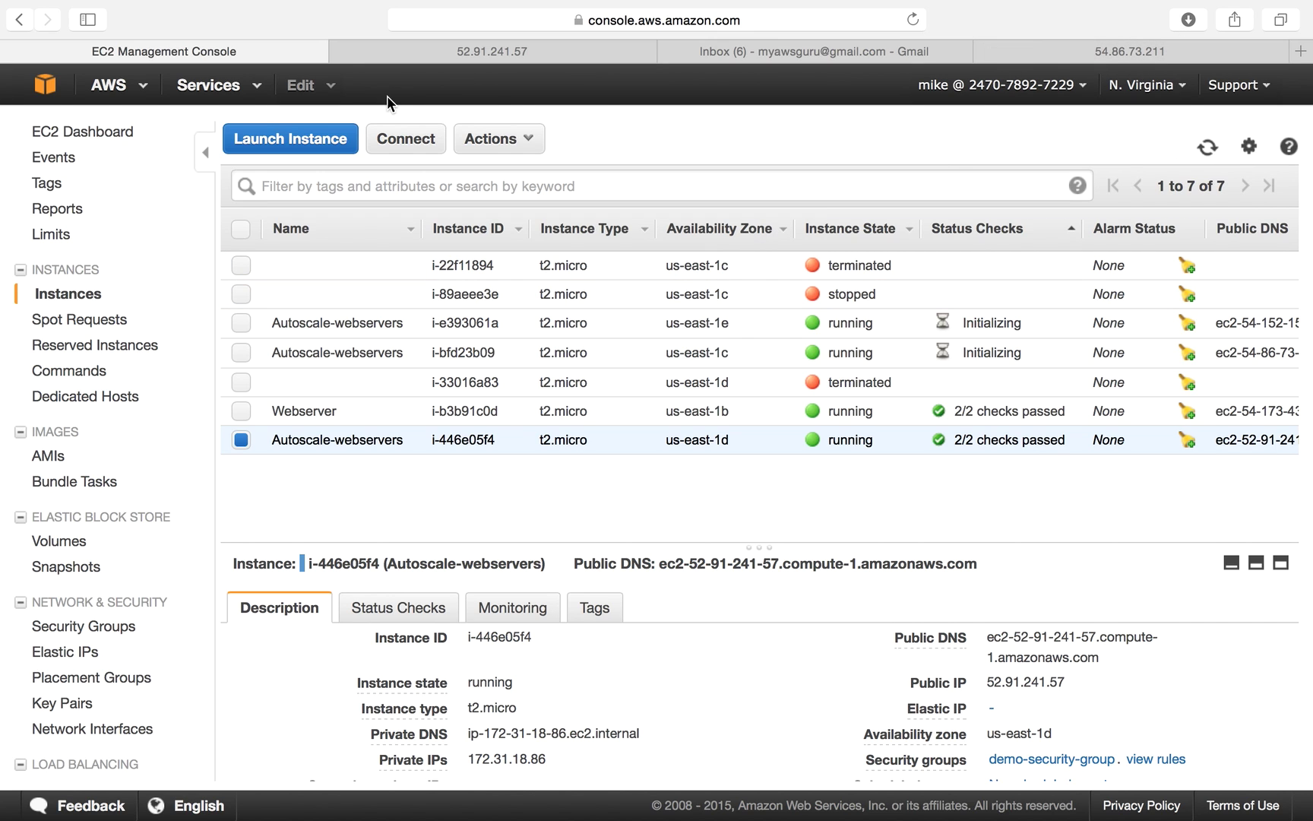
{"action": "left_click", "coordinate": [1206, 157]}
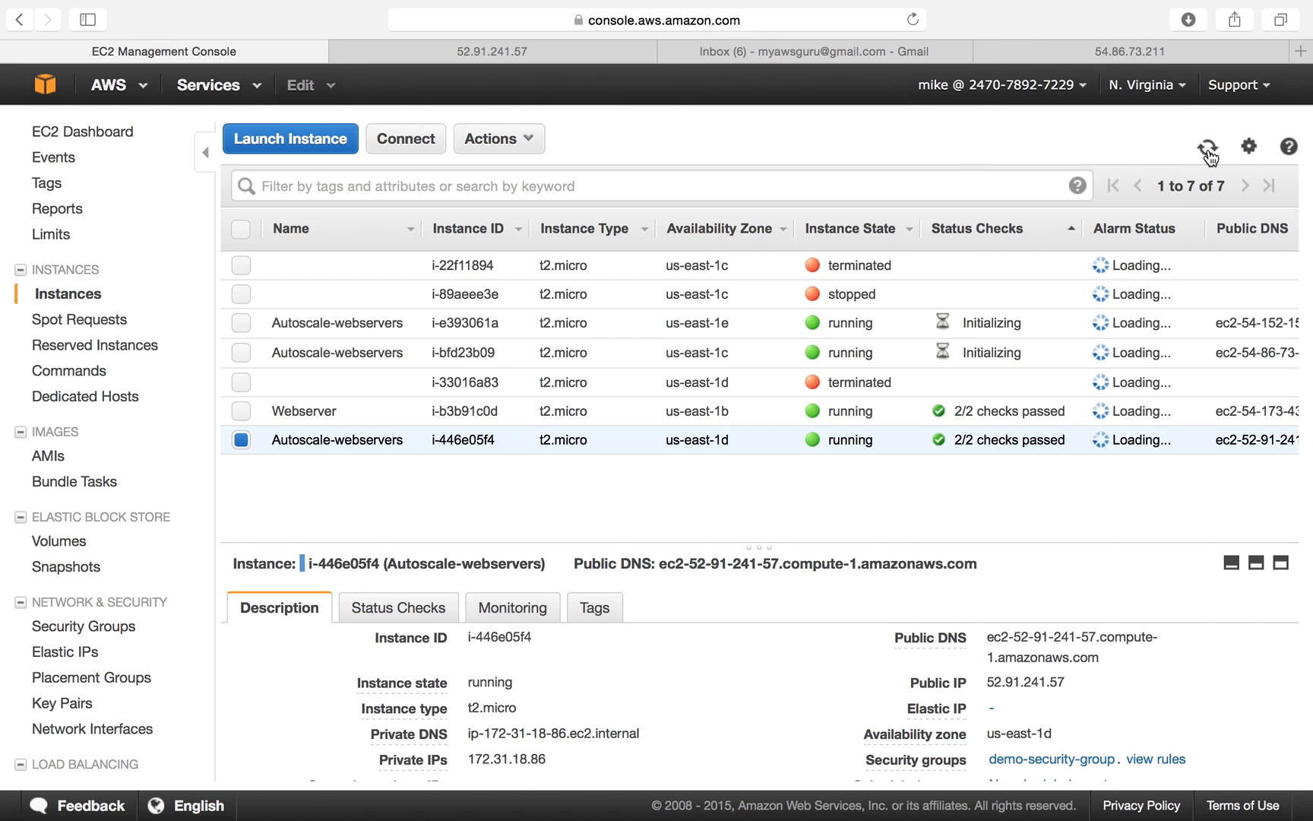
{"action": "mouse_move", "coordinate": [376, 804]}
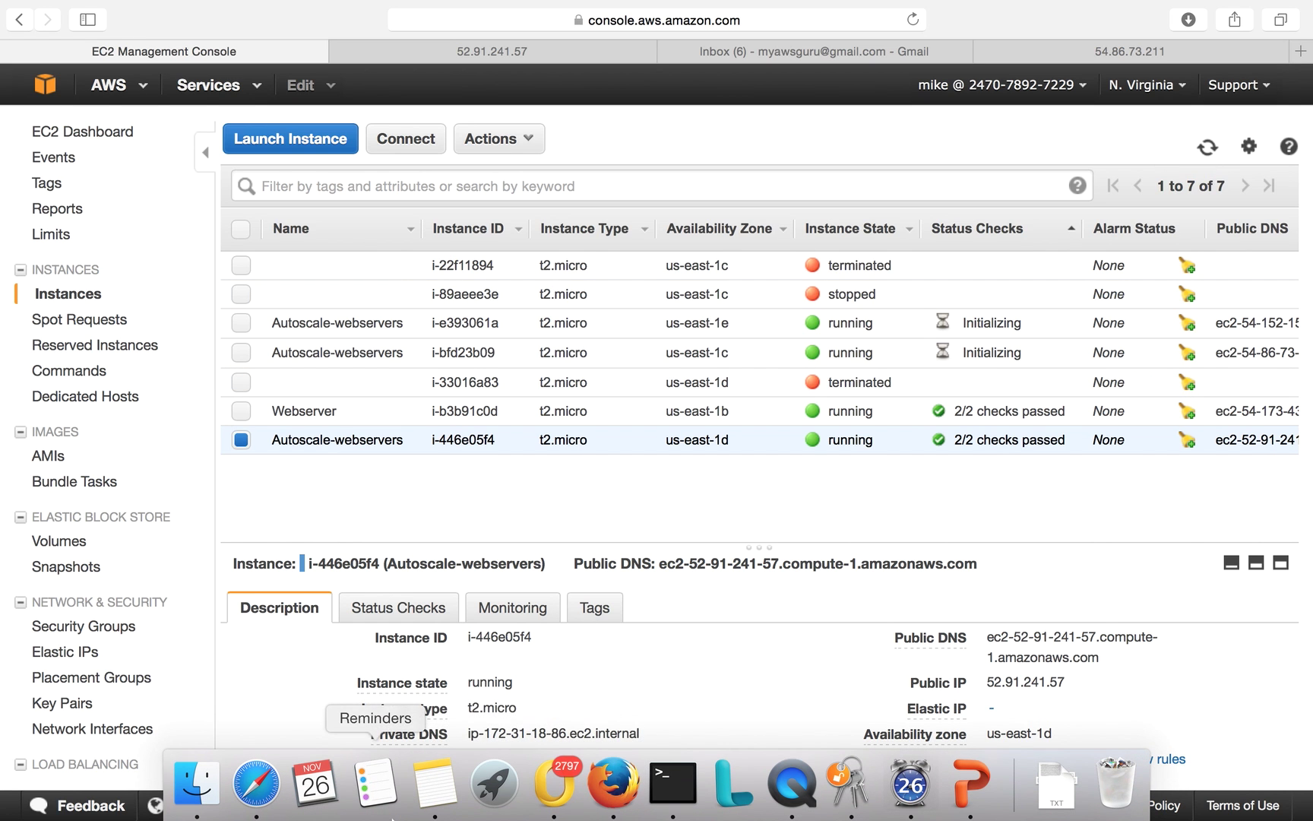
{"action": "left_click", "coordinate": [660, 798]}
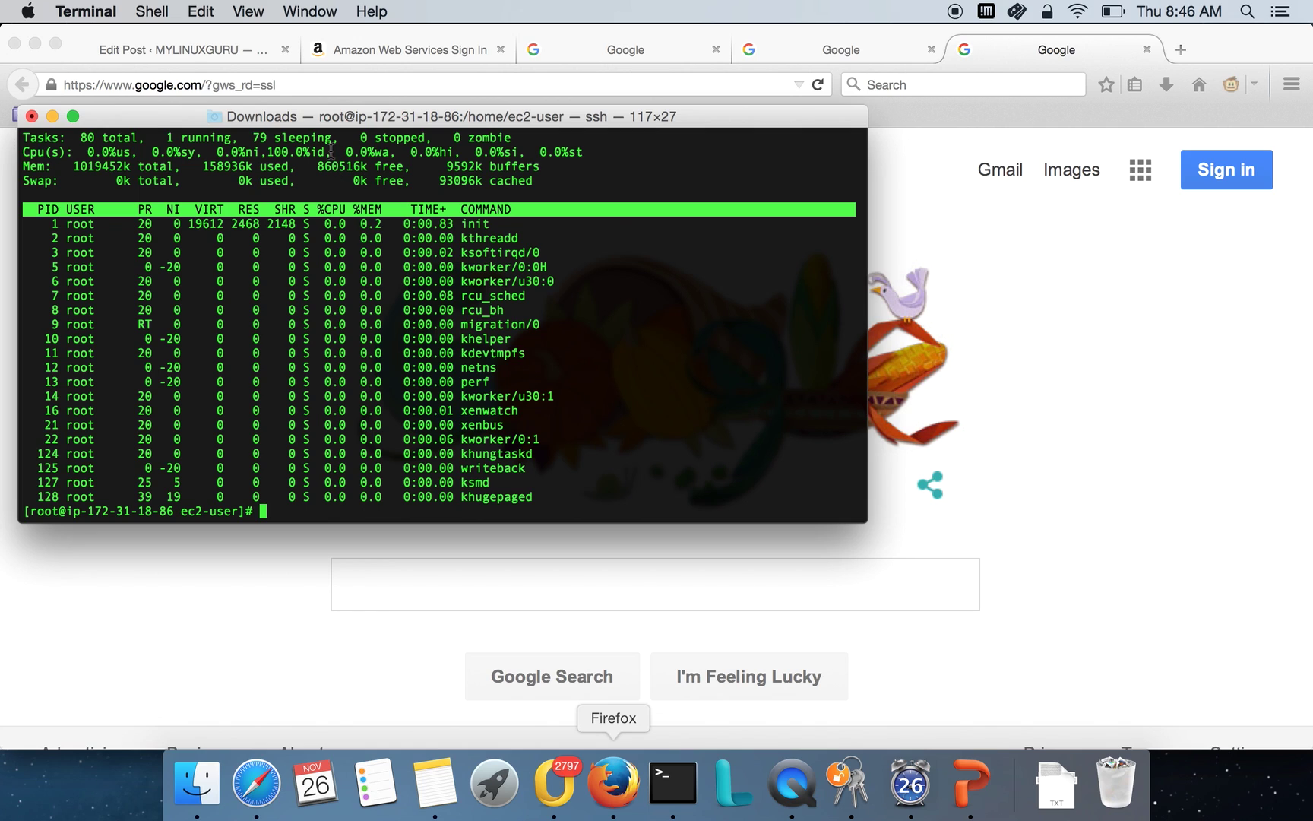
Check that top still shows 100.0% CPU idle, then go back to the EC2 console.
{"action": "left_click_drag", "start_coordinate": [260, 152], "coordinate": [331, 152]}
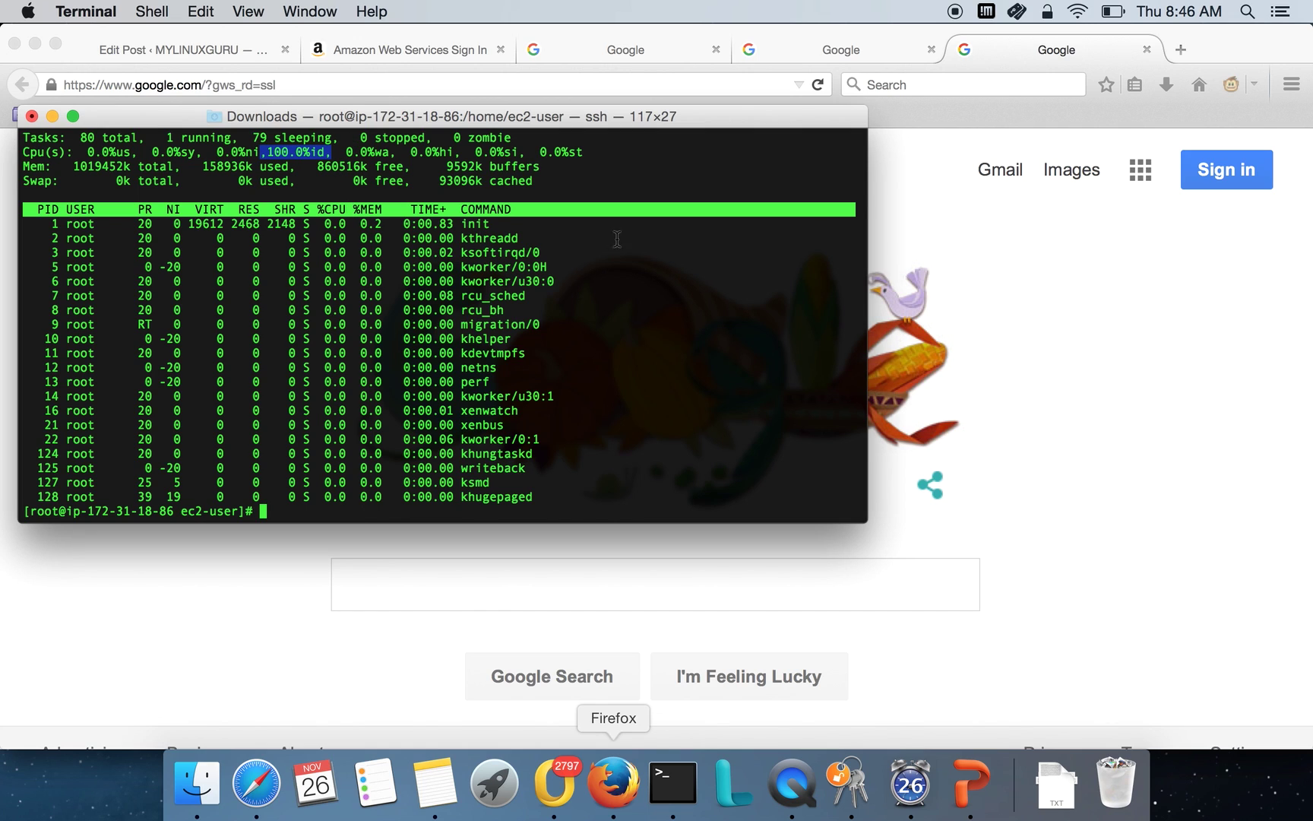
{"action": "left_click", "coordinate": [256, 783]}
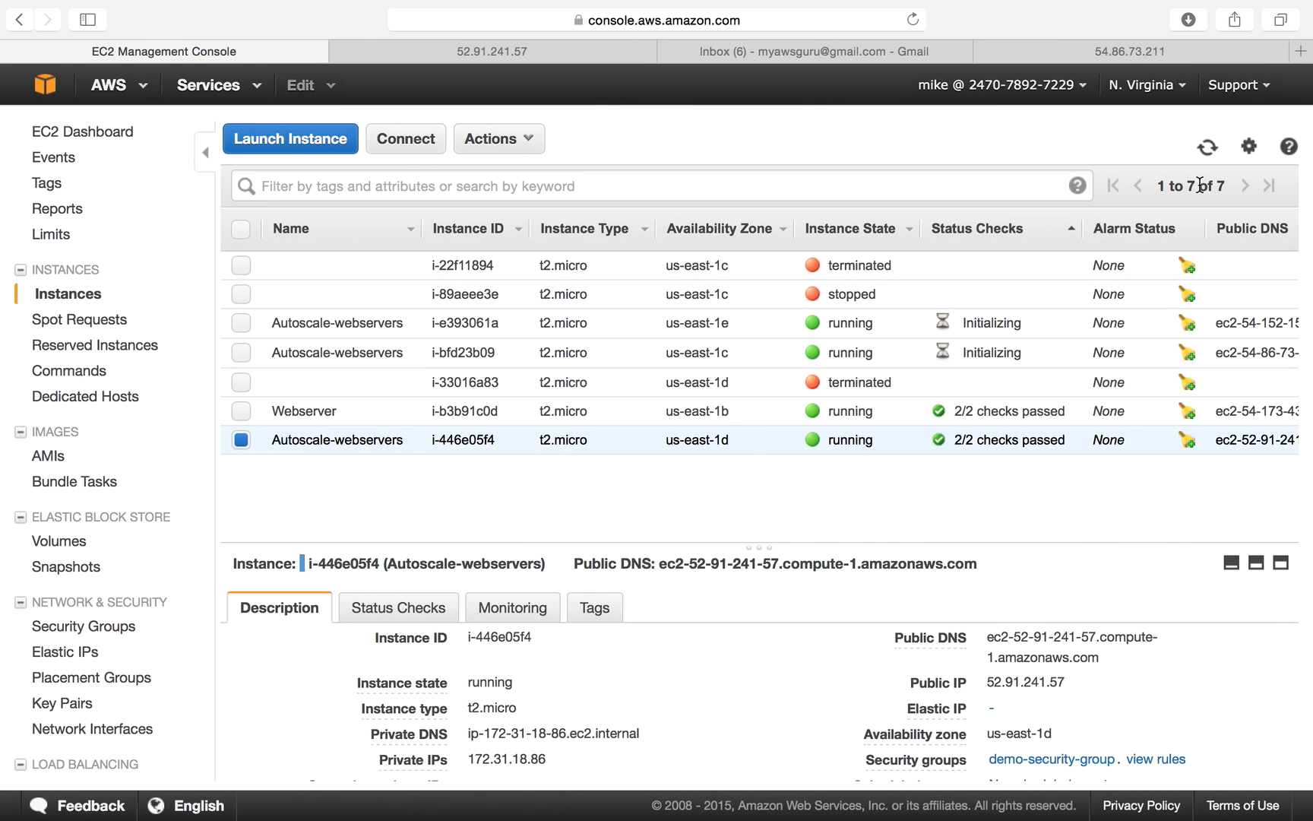
{"action": "left_click", "coordinate": [1205, 149]}
{"action": "left_click", "coordinate": [362, 353]}
{"action": "left_click", "coordinate": [366, 324]}
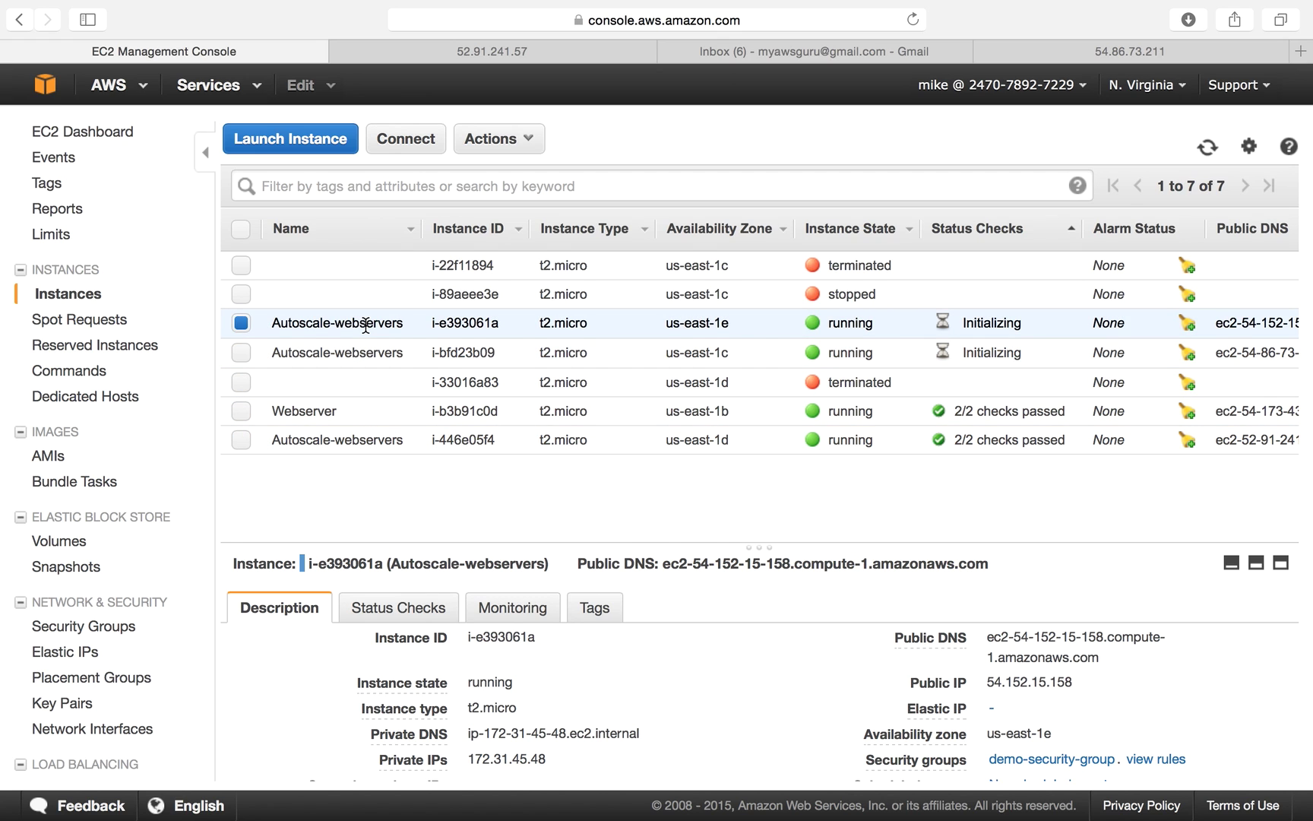
{"action": "left_click", "coordinate": [358, 380]}
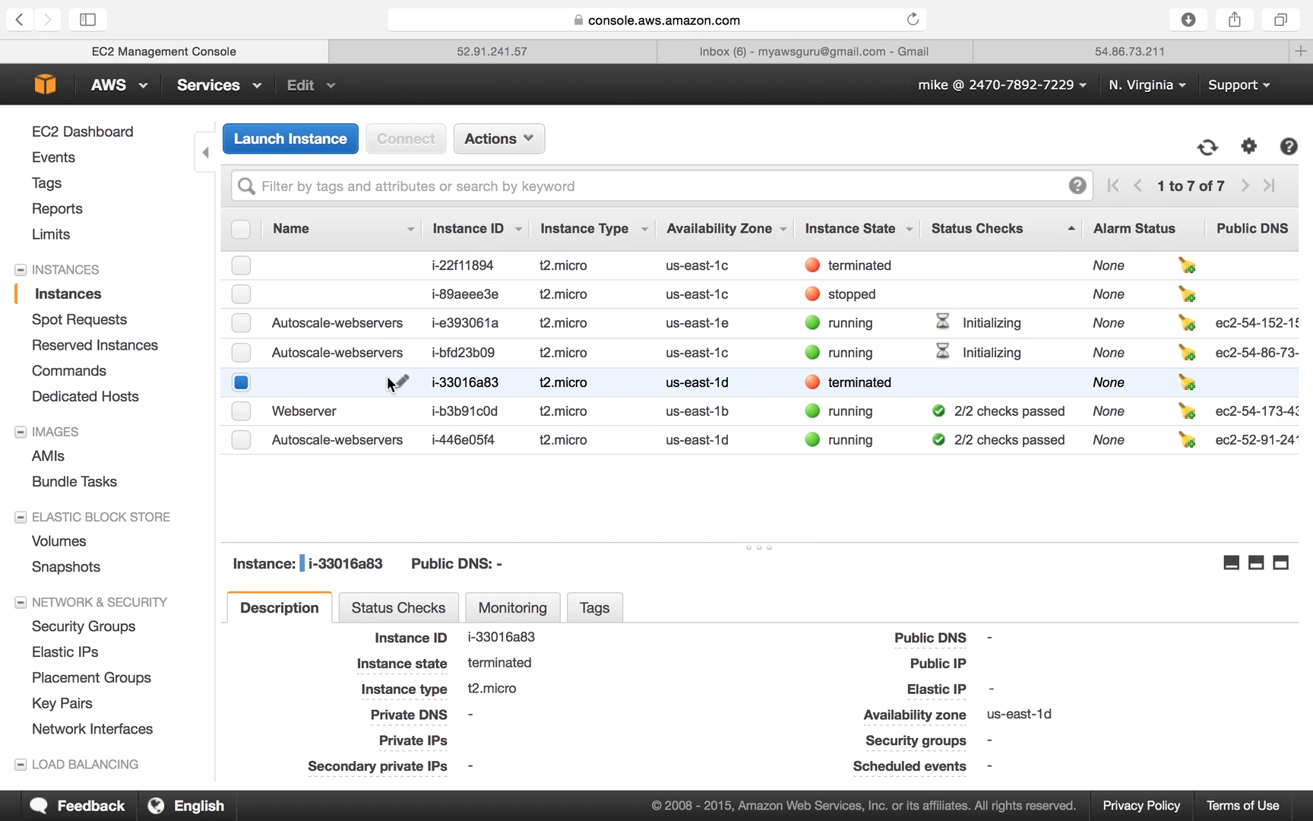
{"action": "left_click", "coordinate": [1208, 147]}
{"action": "scroll", "coordinate": [150, 694], "scroll_direction": "down", "scroll_amount": 3}
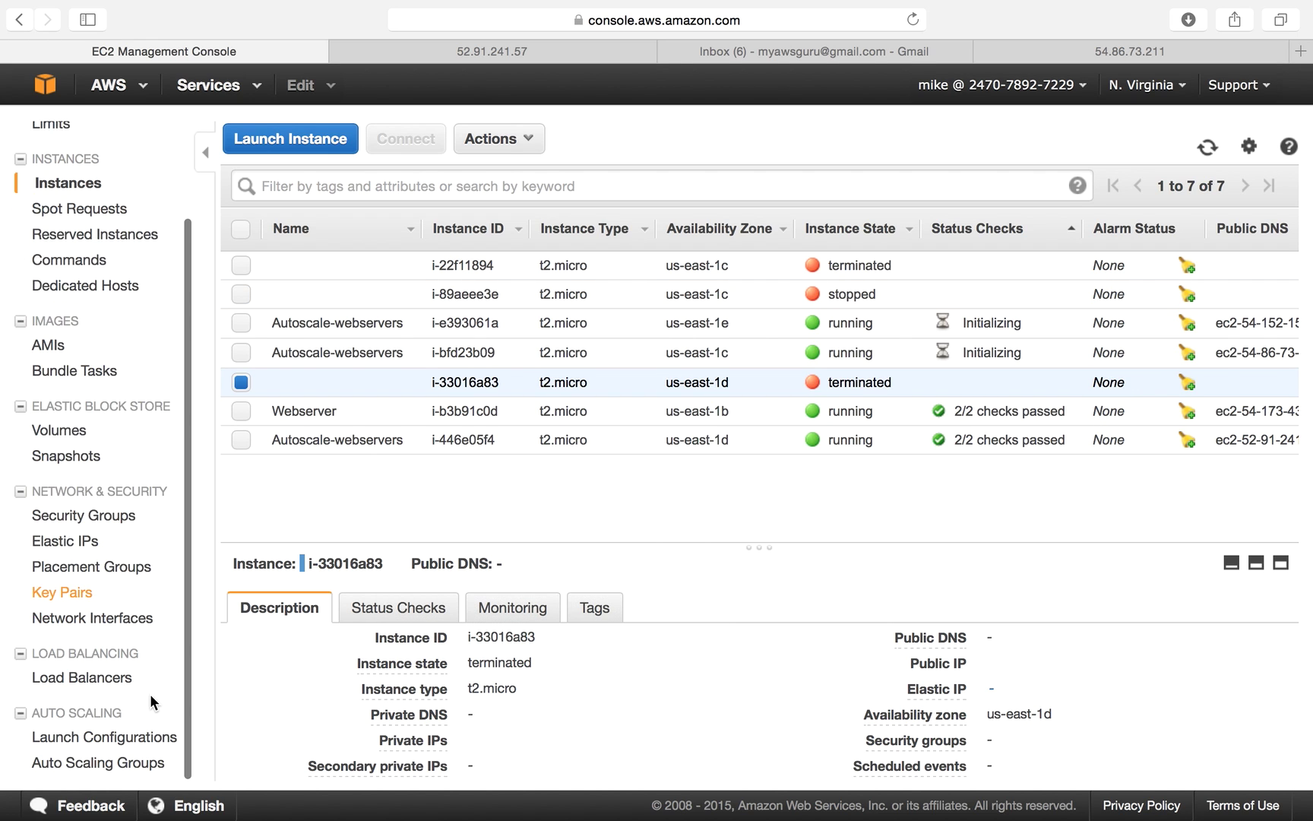
In Launch Configurations, start a copy of MyLaunchConfig-01.
{"action": "left_click", "coordinate": [152, 743]}
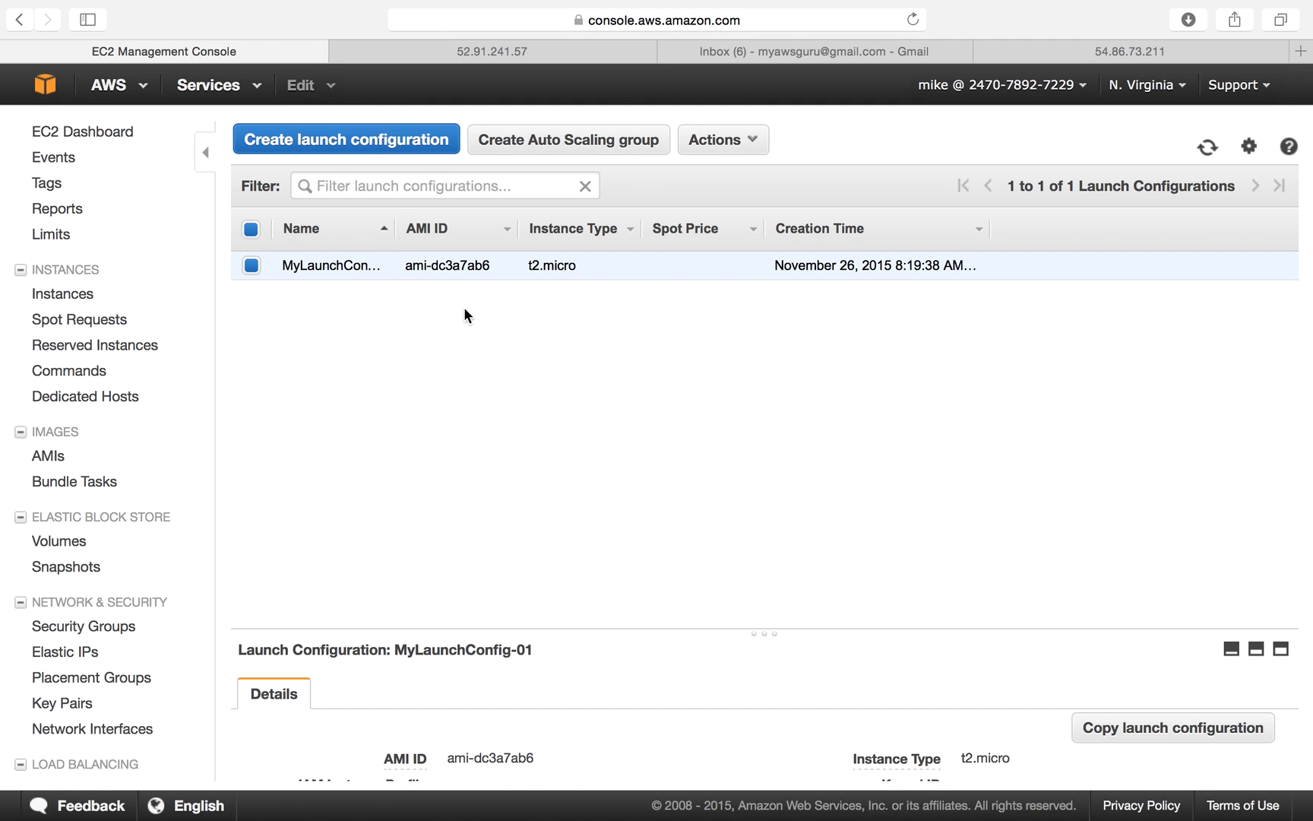
{"action": "left_click_drag", "start_coordinate": [390, 225], "coordinate": [434, 225]}
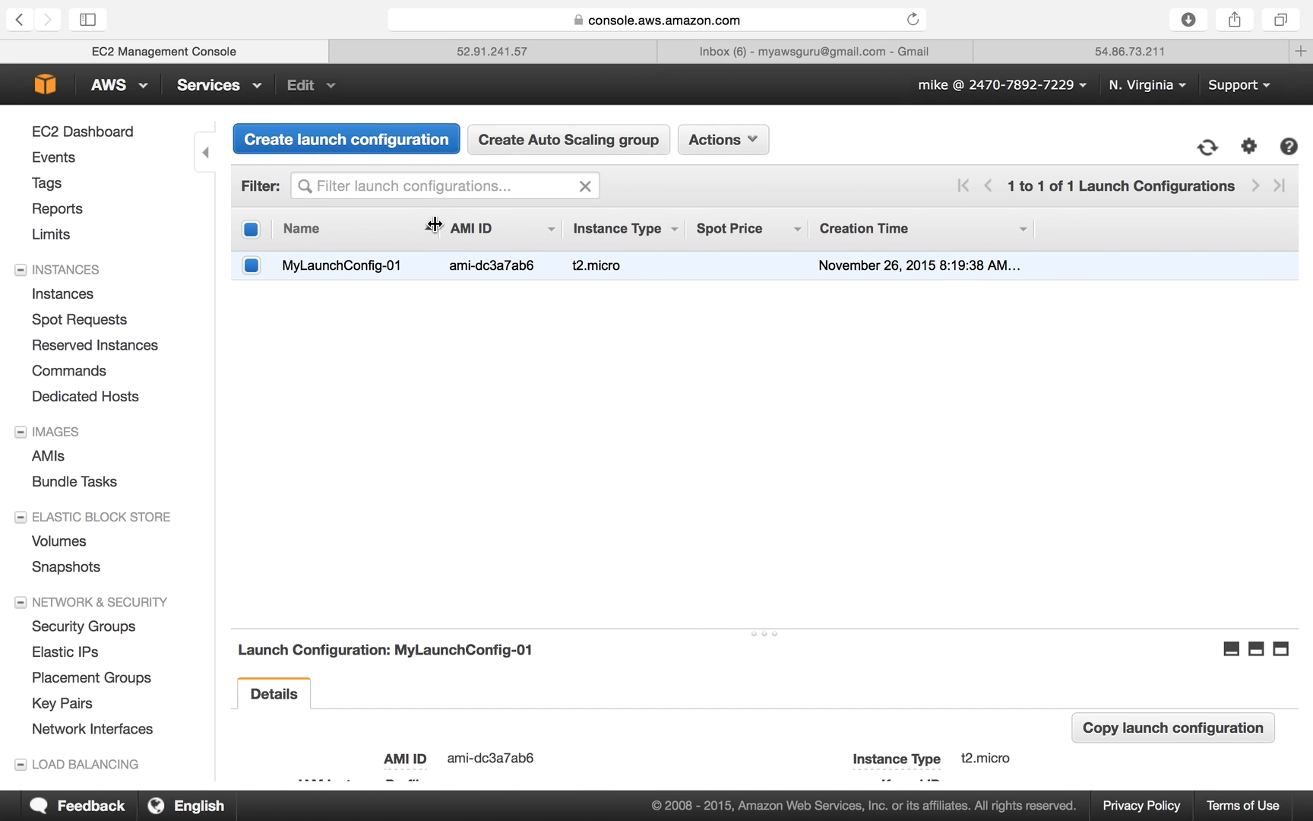
{"action": "left_click", "coordinate": [728, 140]}
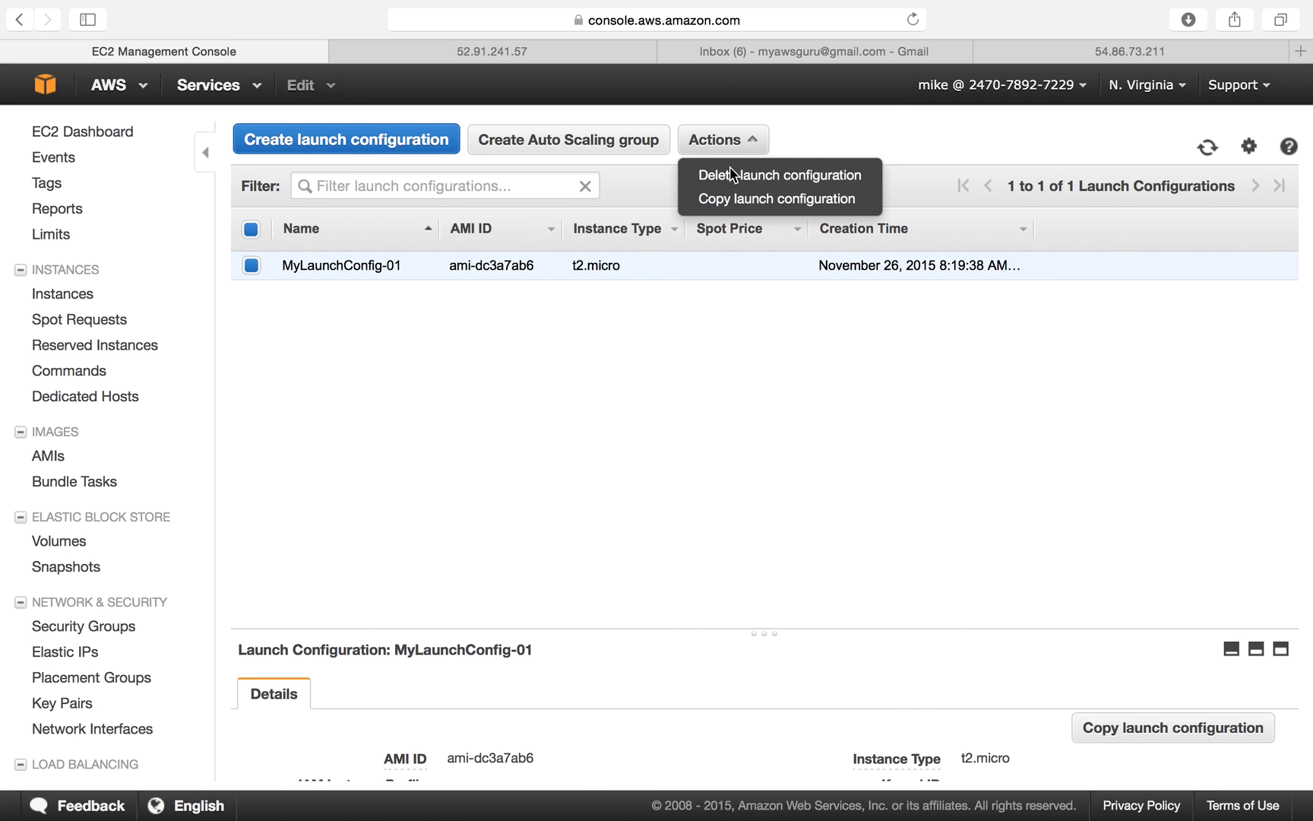
{"action": "left_click", "coordinate": [736, 199]}
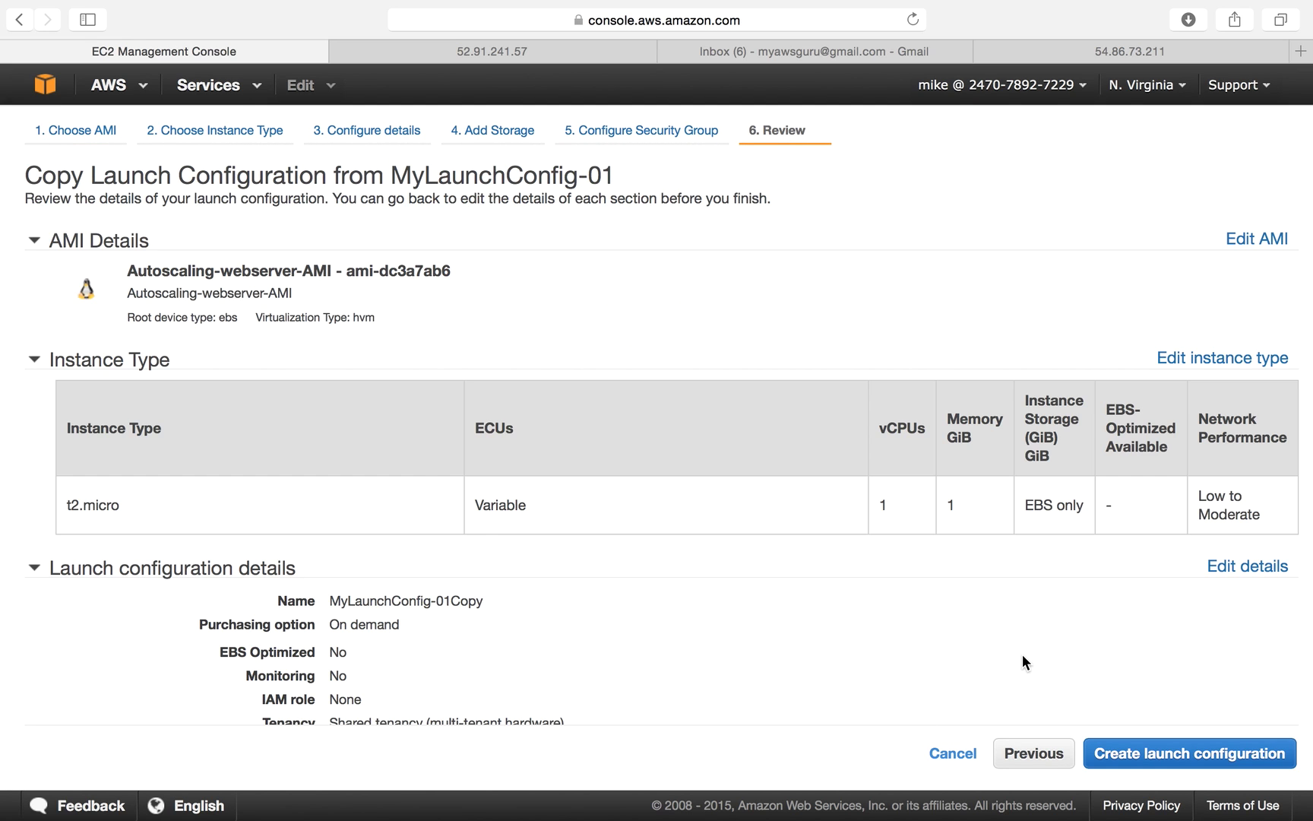
{"action": "scroll", "coordinate": [1022, 653], "scroll_direction": "down", "scroll_amount": 3}
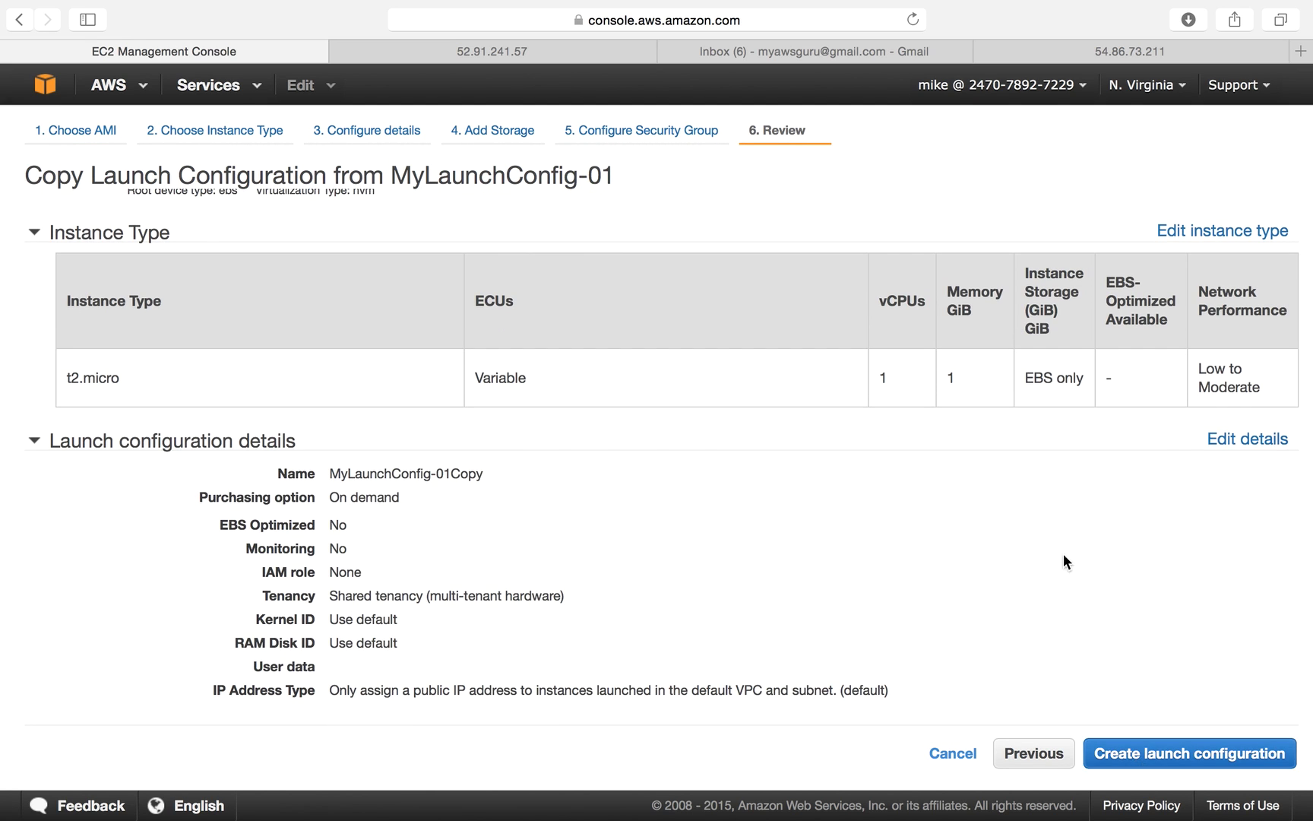
{"action": "scroll", "coordinate": [1032, 531], "scroll_direction": "up", "scroll_amount": 3}
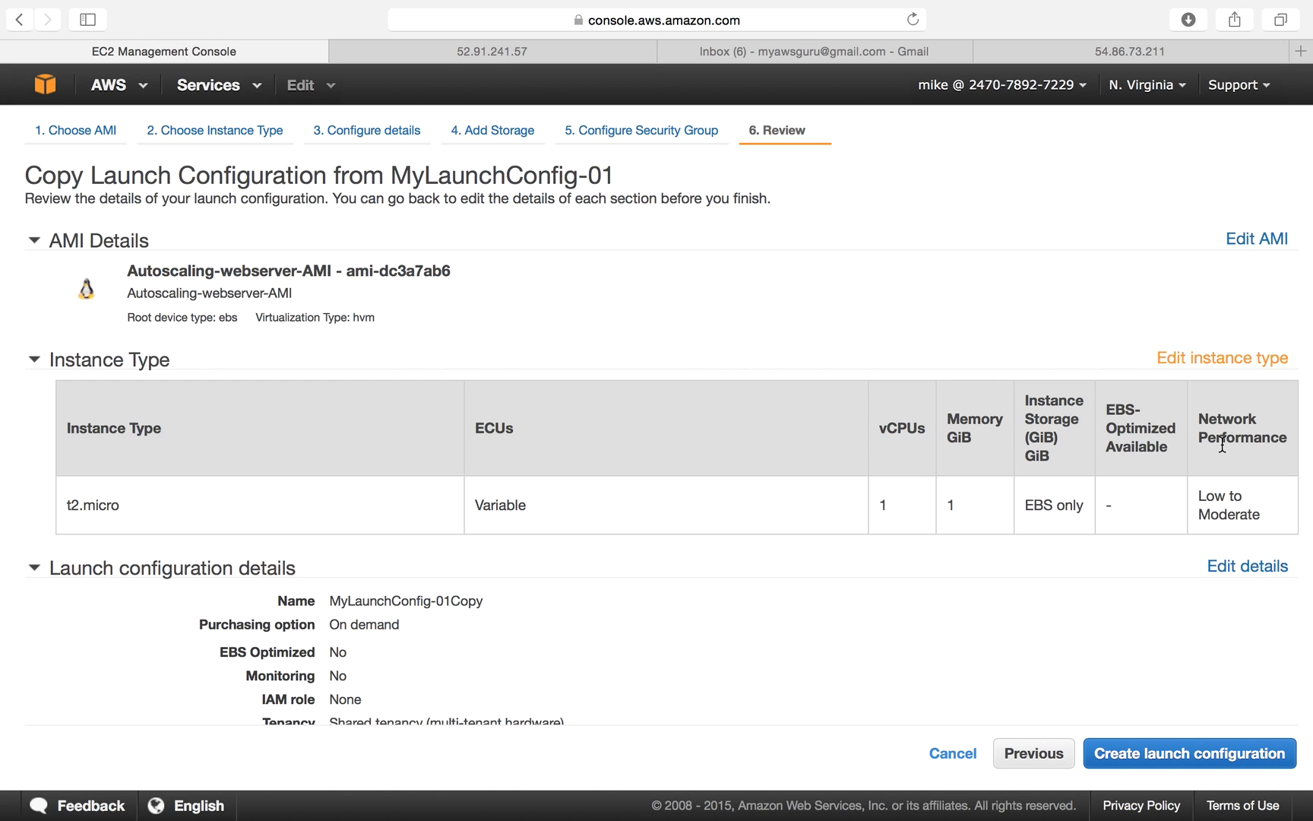
Create MyLaunchConfig-01Copy with the existing key pair and check it in the launch configuration list.
{"action": "left_click", "coordinate": [1163, 753]}
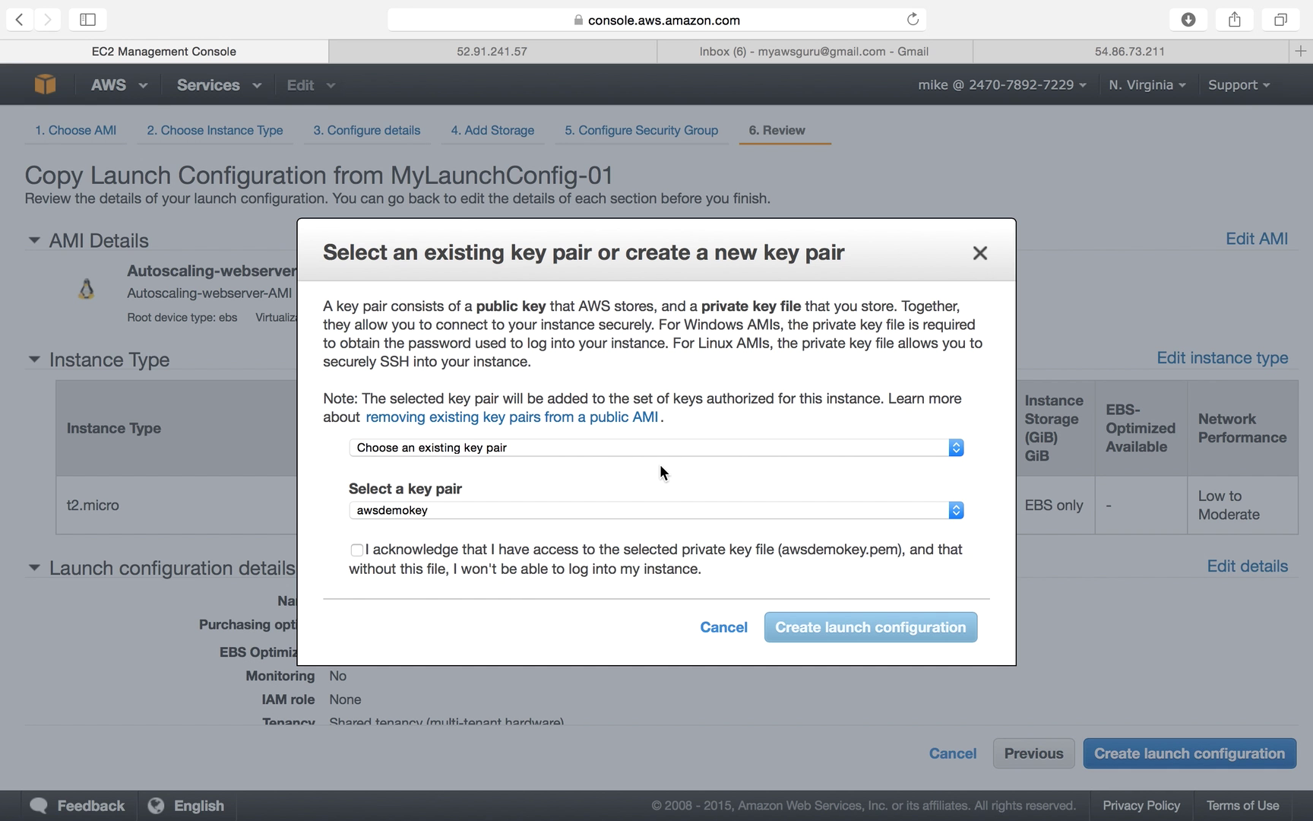
{"action": "left_click", "coordinate": [795, 627]}
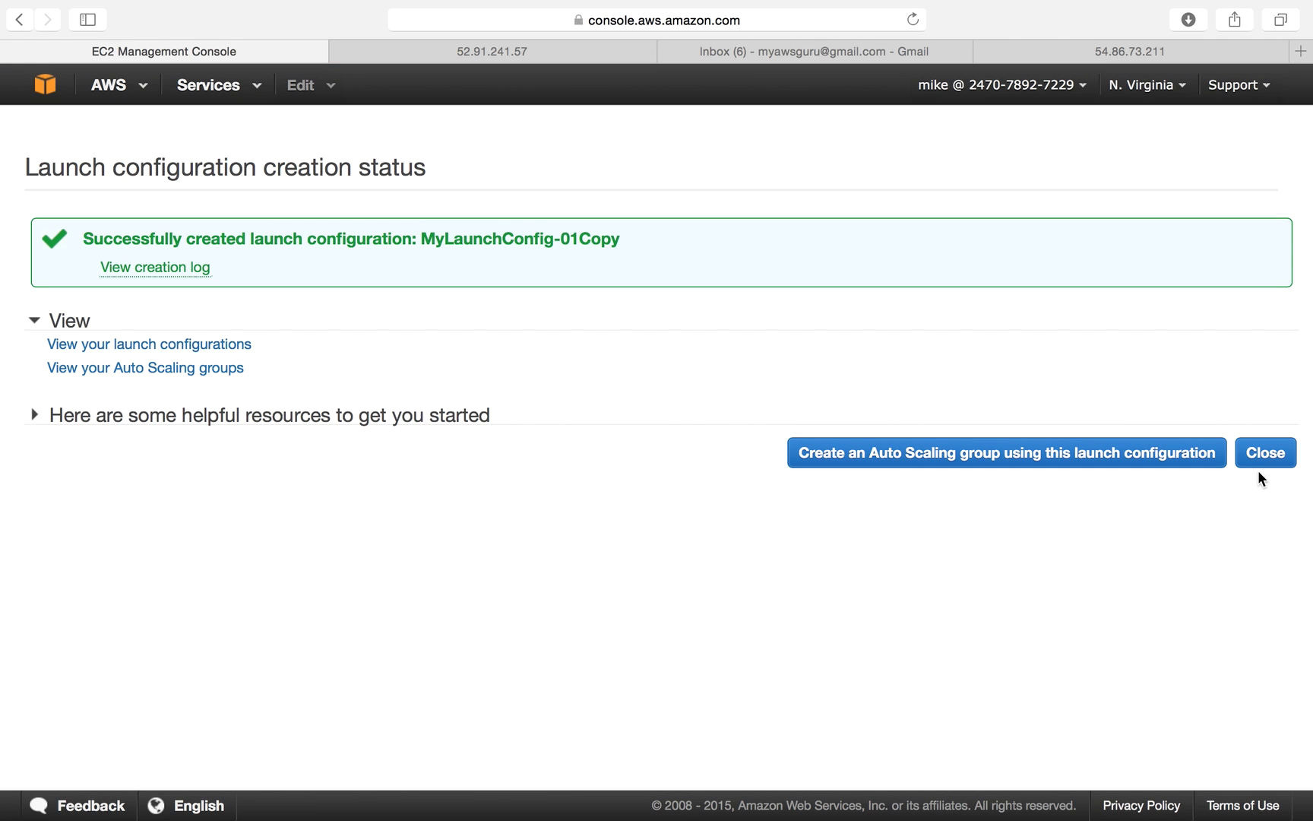
{"action": "left_click", "coordinate": [1265, 457]}
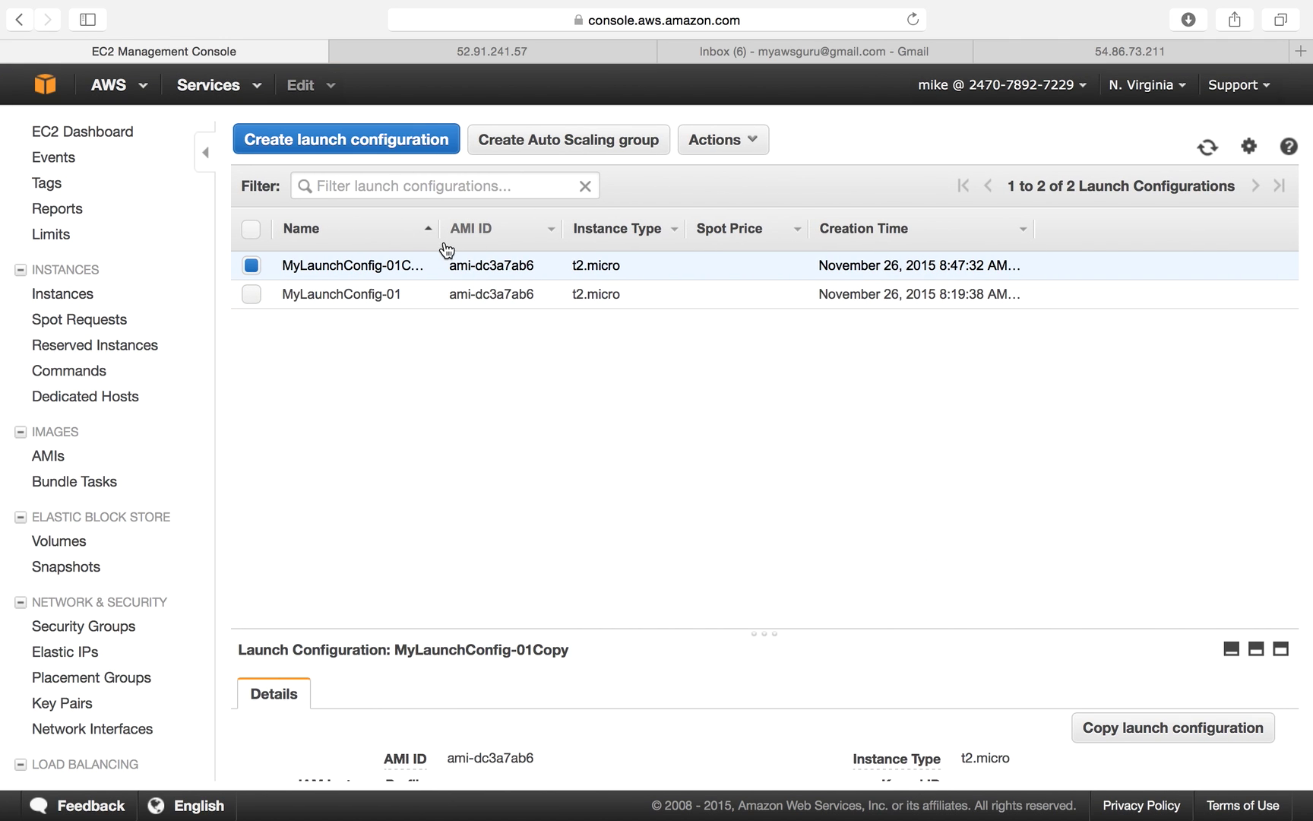
{"action": "left_click_drag", "start_coordinate": [440, 228], "coordinate": [519, 228]}
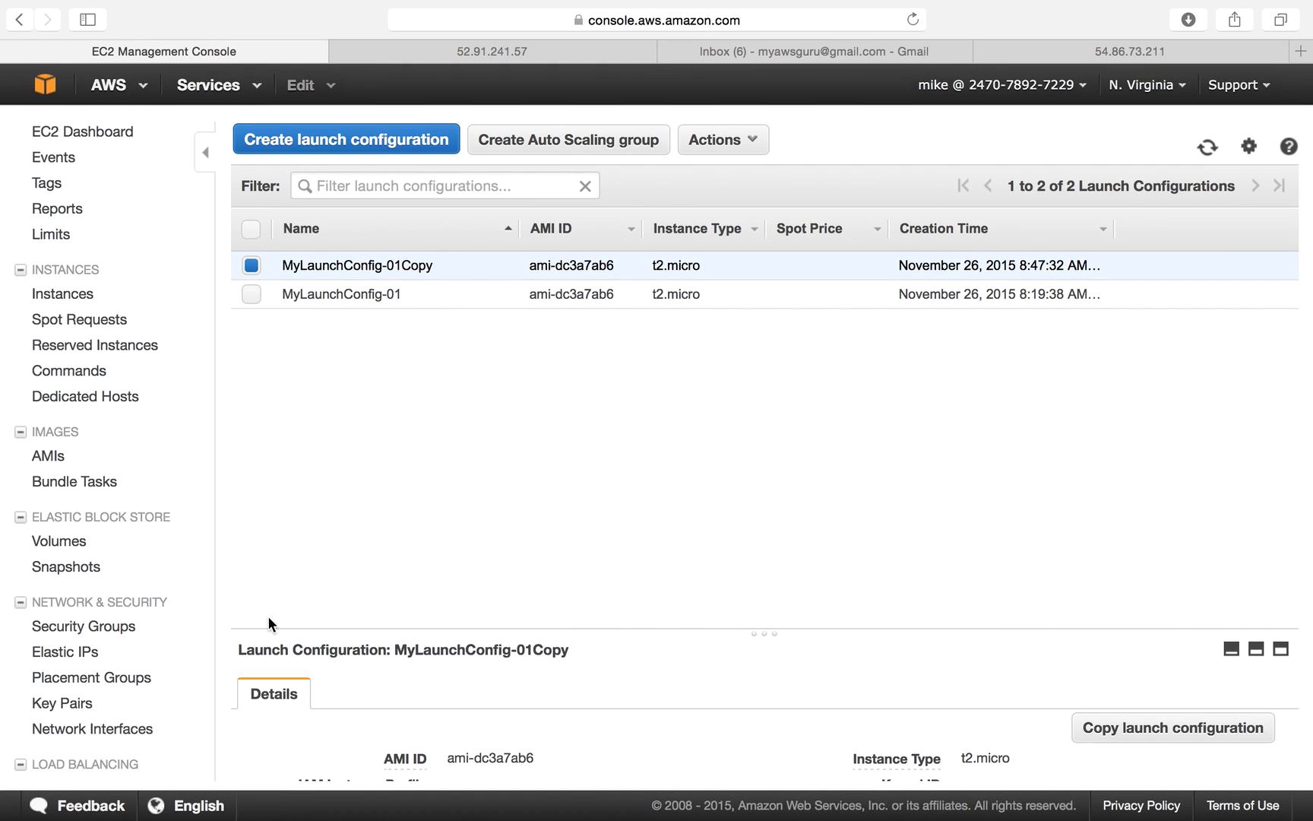
{"action": "scroll", "coordinate": [173, 691], "scroll_direction": "down", "scroll_amount": 3}
{"action": "left_click", "coordinate": [114, 767]}
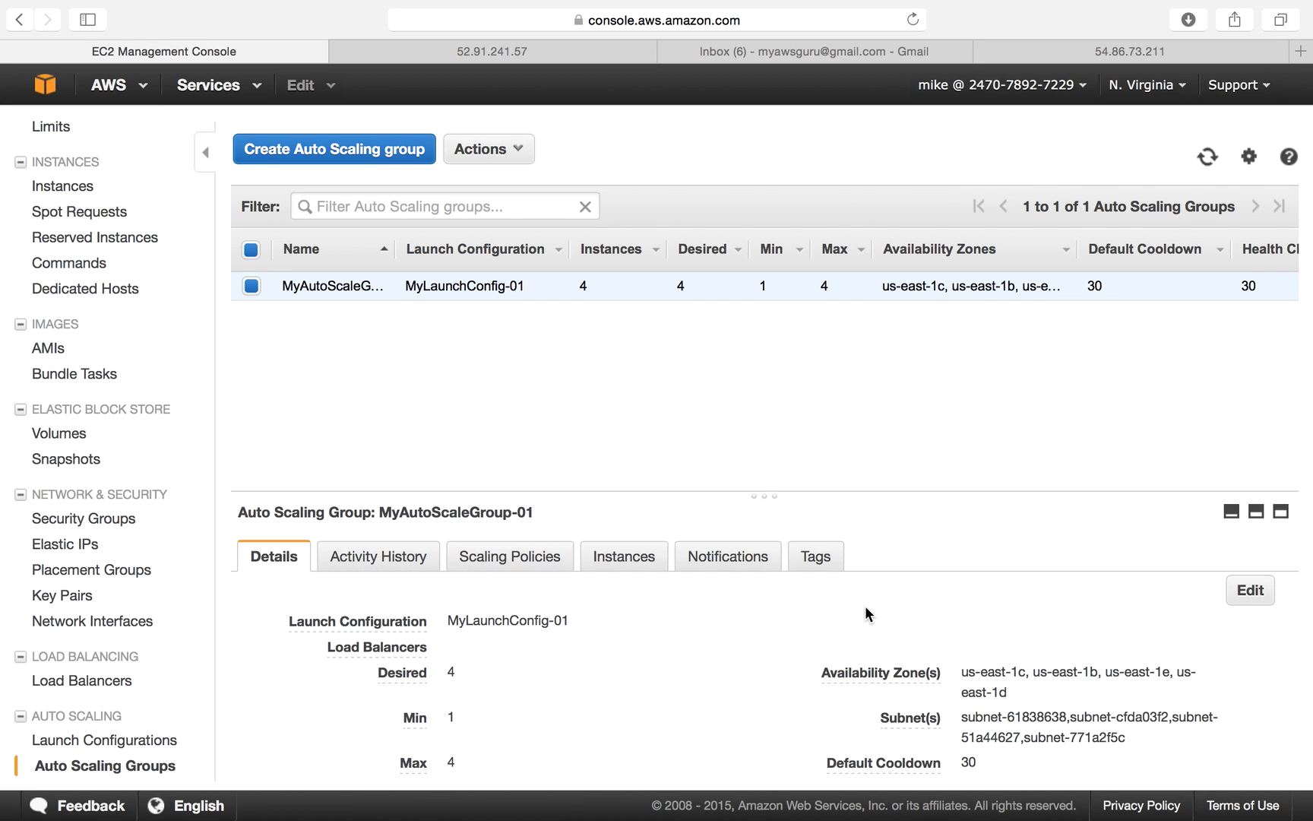
Edit MyAutoScaleGroup-01 and choose MyLaunchConfig-01Copy as its launch configuration, without saving.
{"action": "left_click", "coordinate": [1251, 593]}
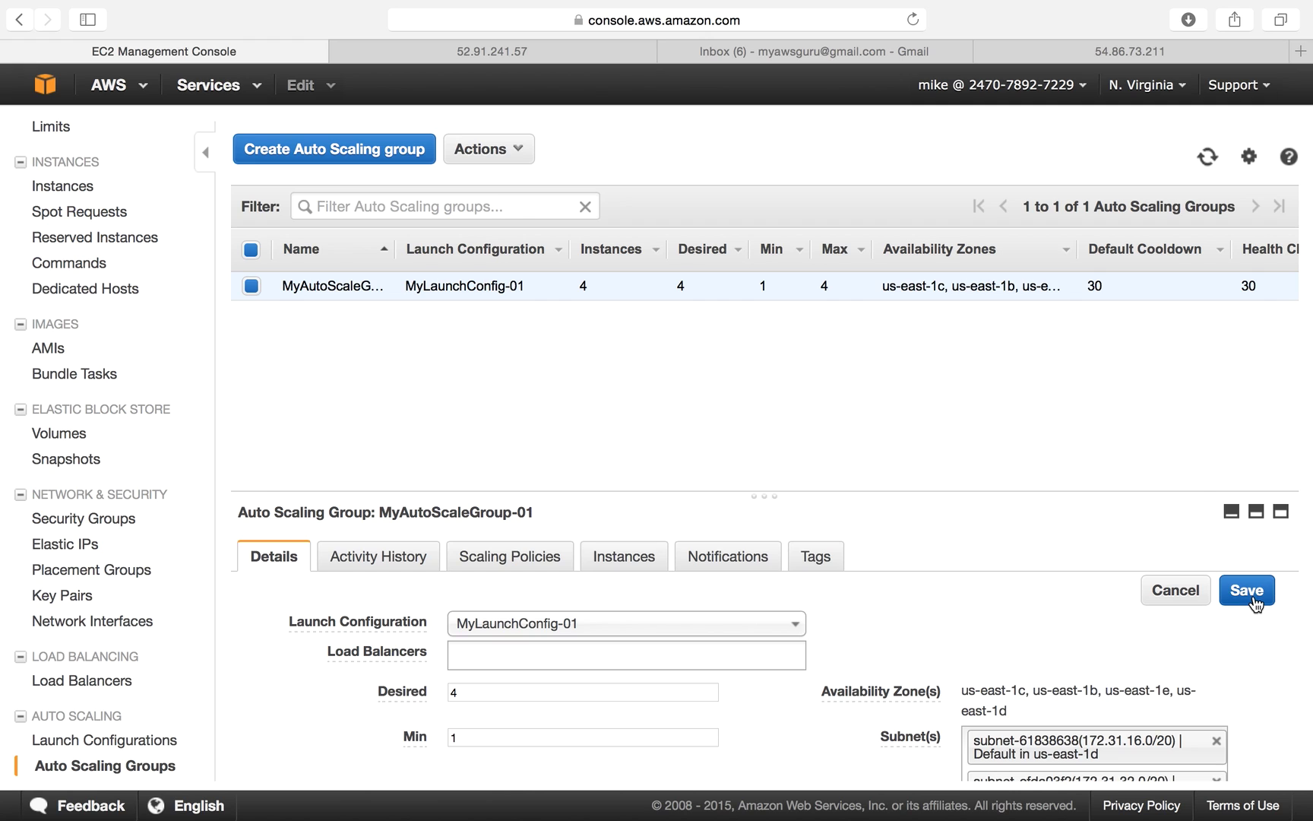
{"action": "left_click", "coordinate": [634, 628]}
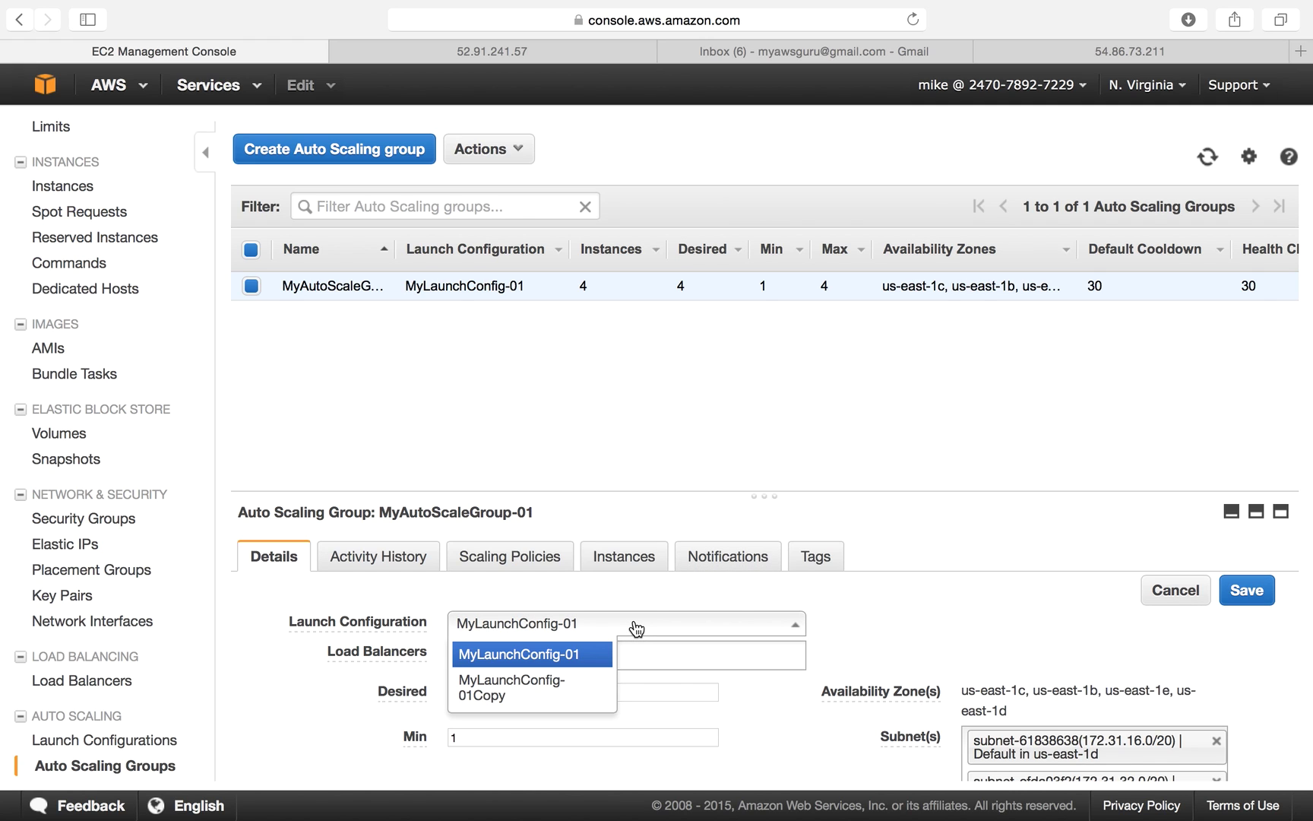
{"action": "left_click", "coordinate": [548, 692]}
{"action": "left_click", "coordinate": [571, 631]}
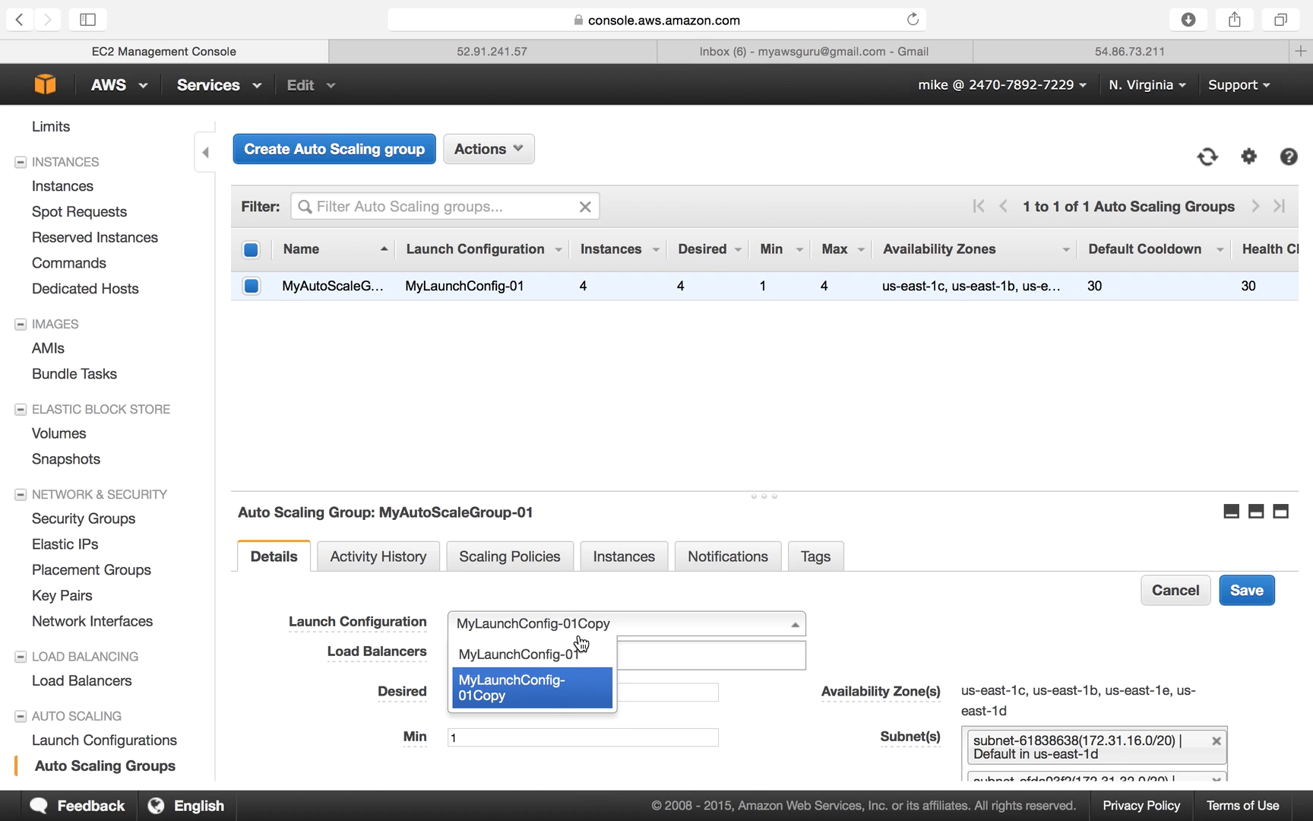
{"action": "left_click", "coordinate": [555, 698]}
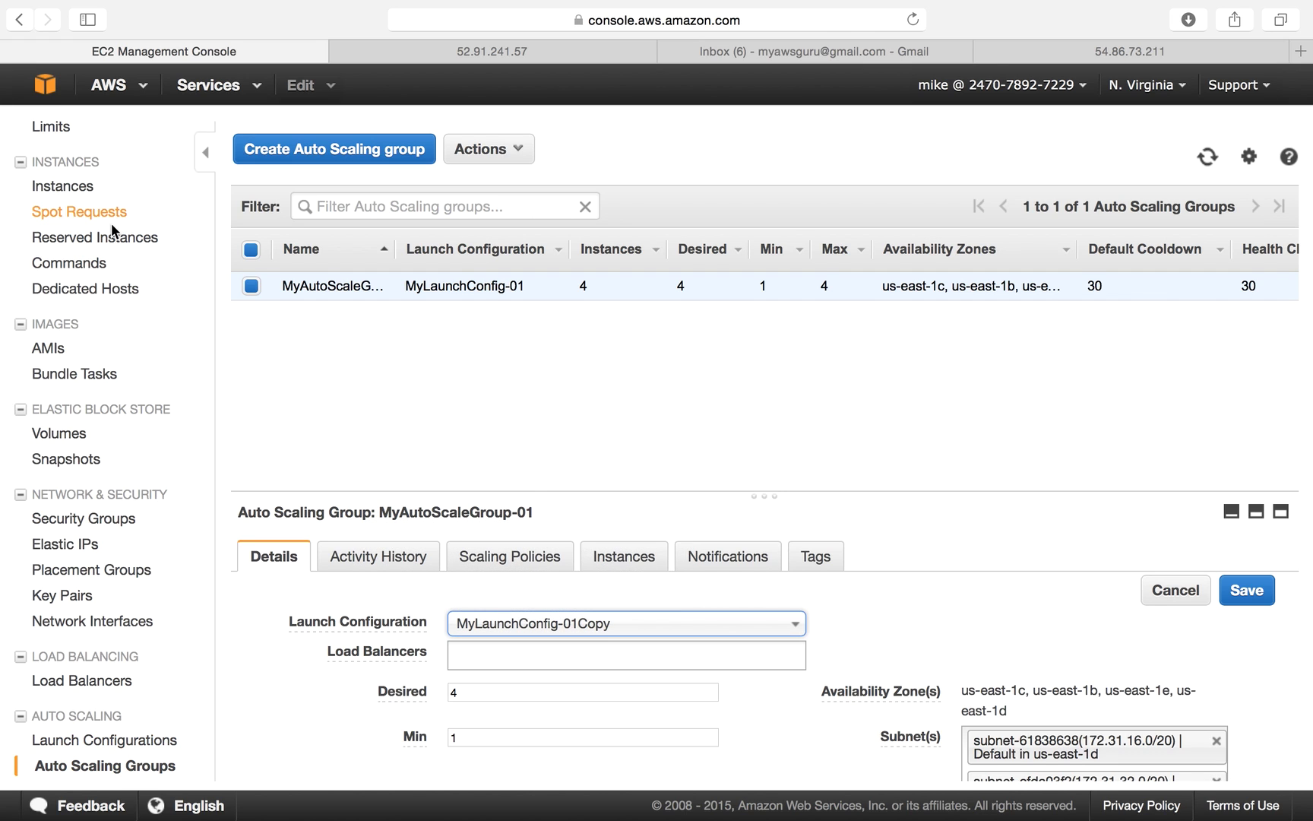
{"action": "left_click", "coordinate": [144, 204]}
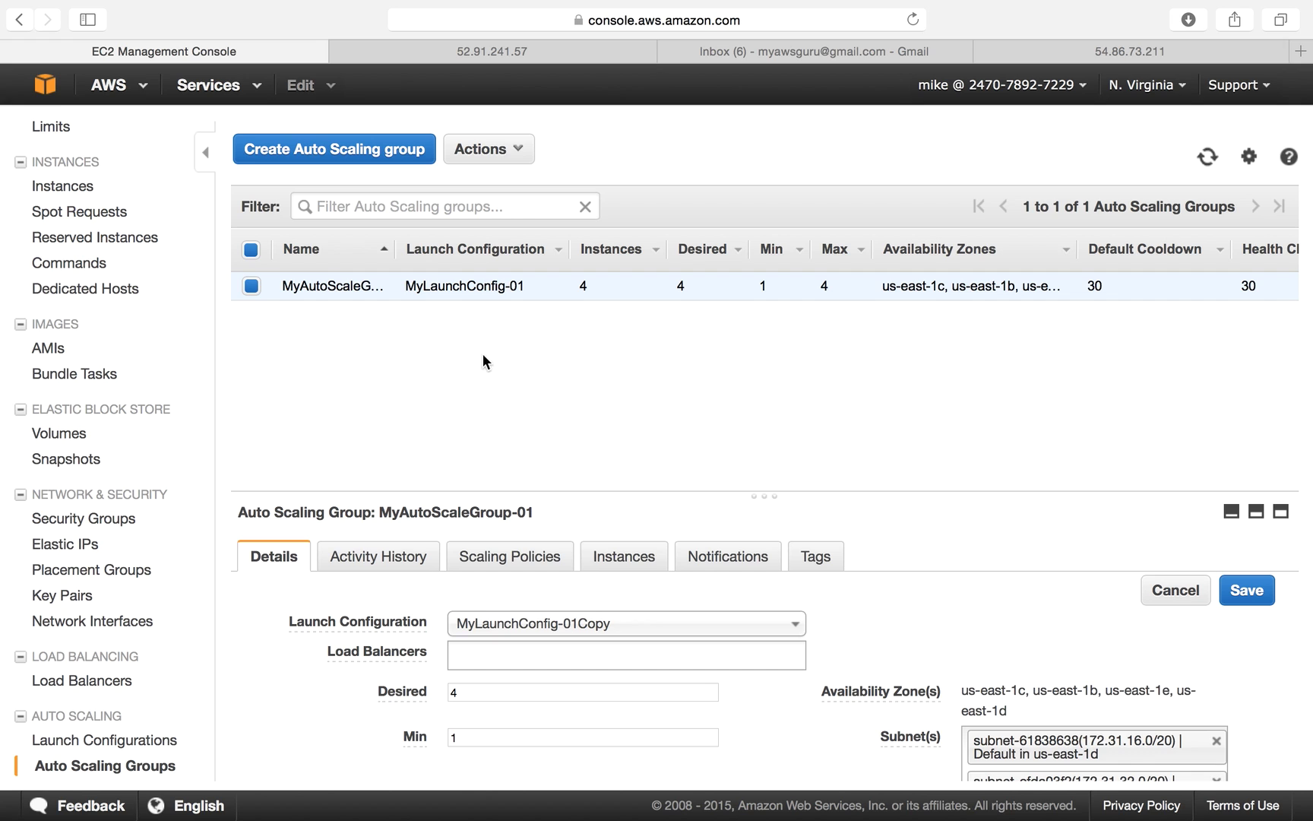
{"action": "left_click", "coordinate": [57, 190]}
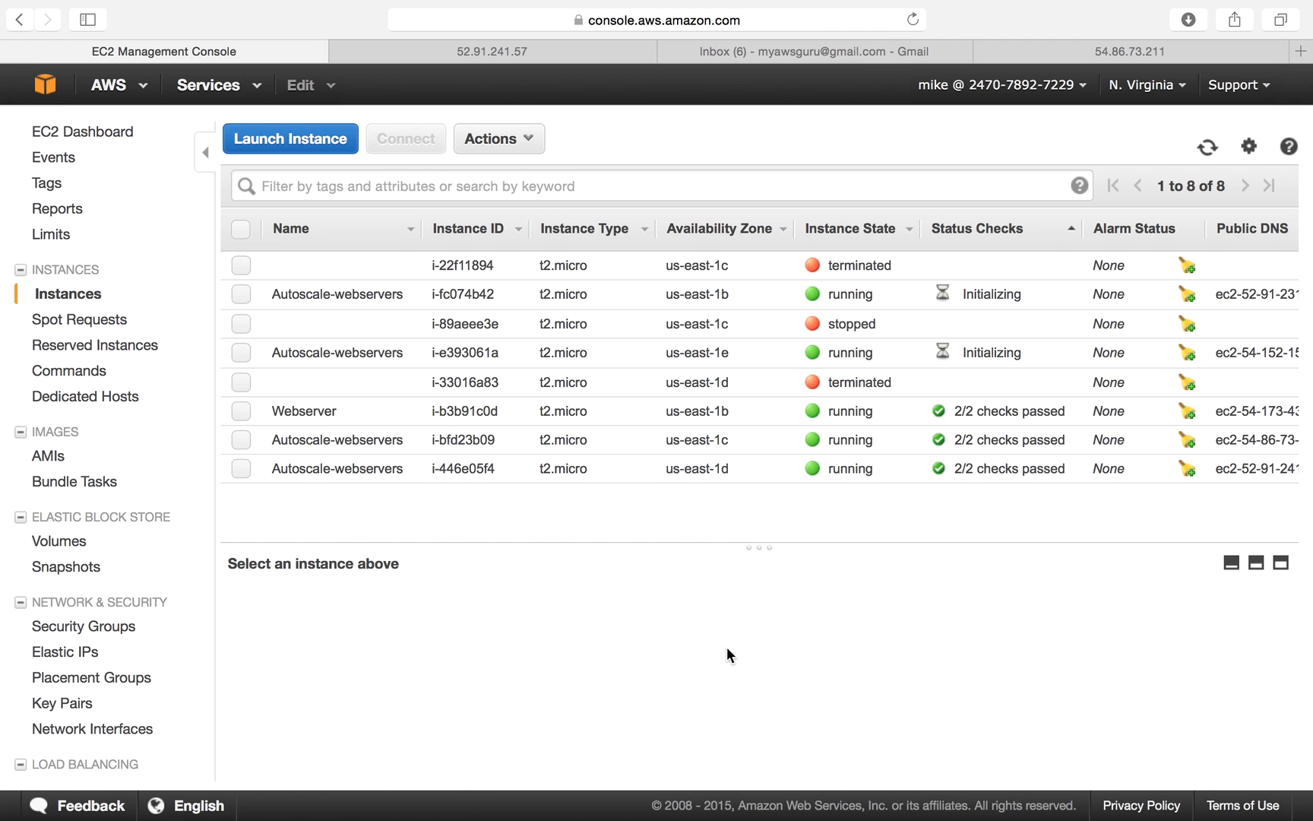
Refresh the EC2 instance list, then return to the Auto Scaling Groups page.
{"action": "left_click", "coordinate": [1208, 148]}
{"action": "scroll", "coordinate": [91, 722], "scroll_direction": "down", "scroll_amount": 3}
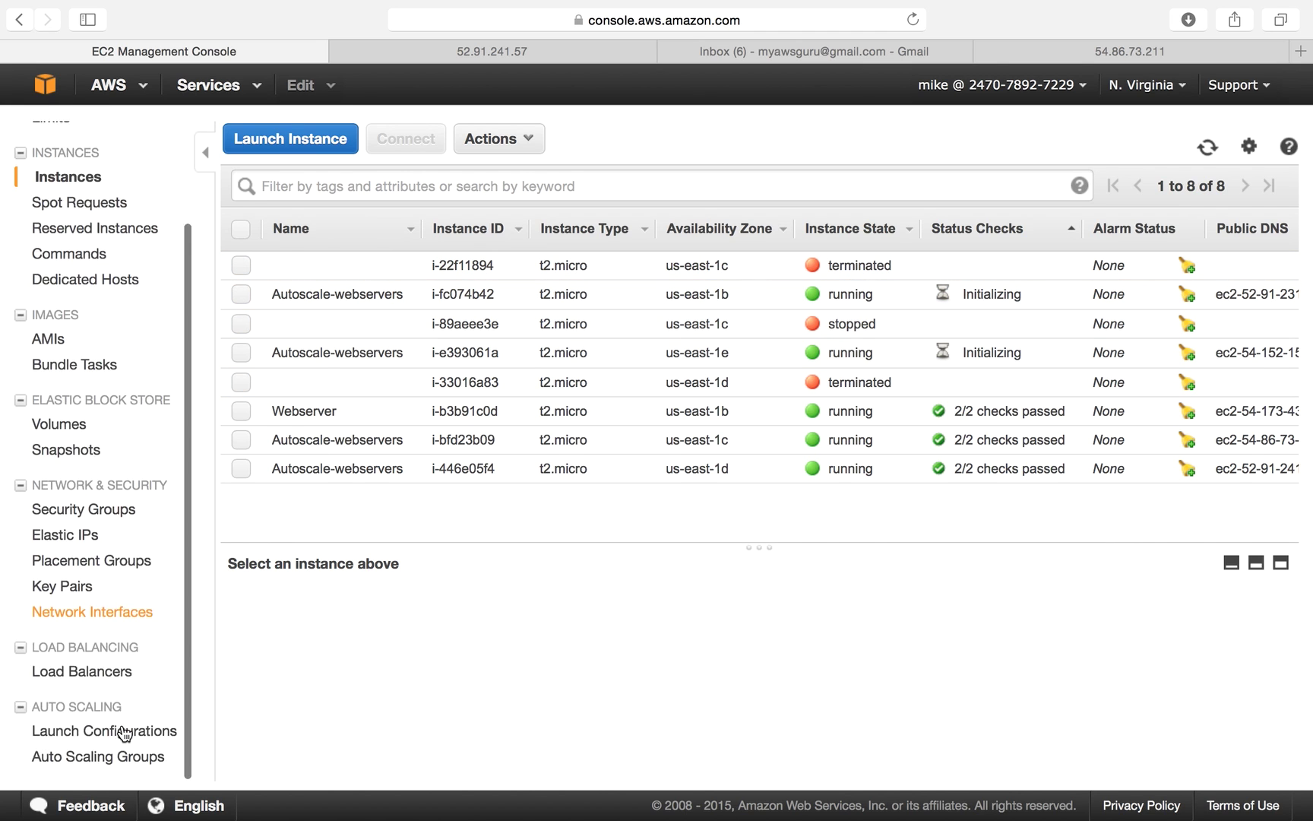
{"action": "left_click", "coordinate": [120, 766]}
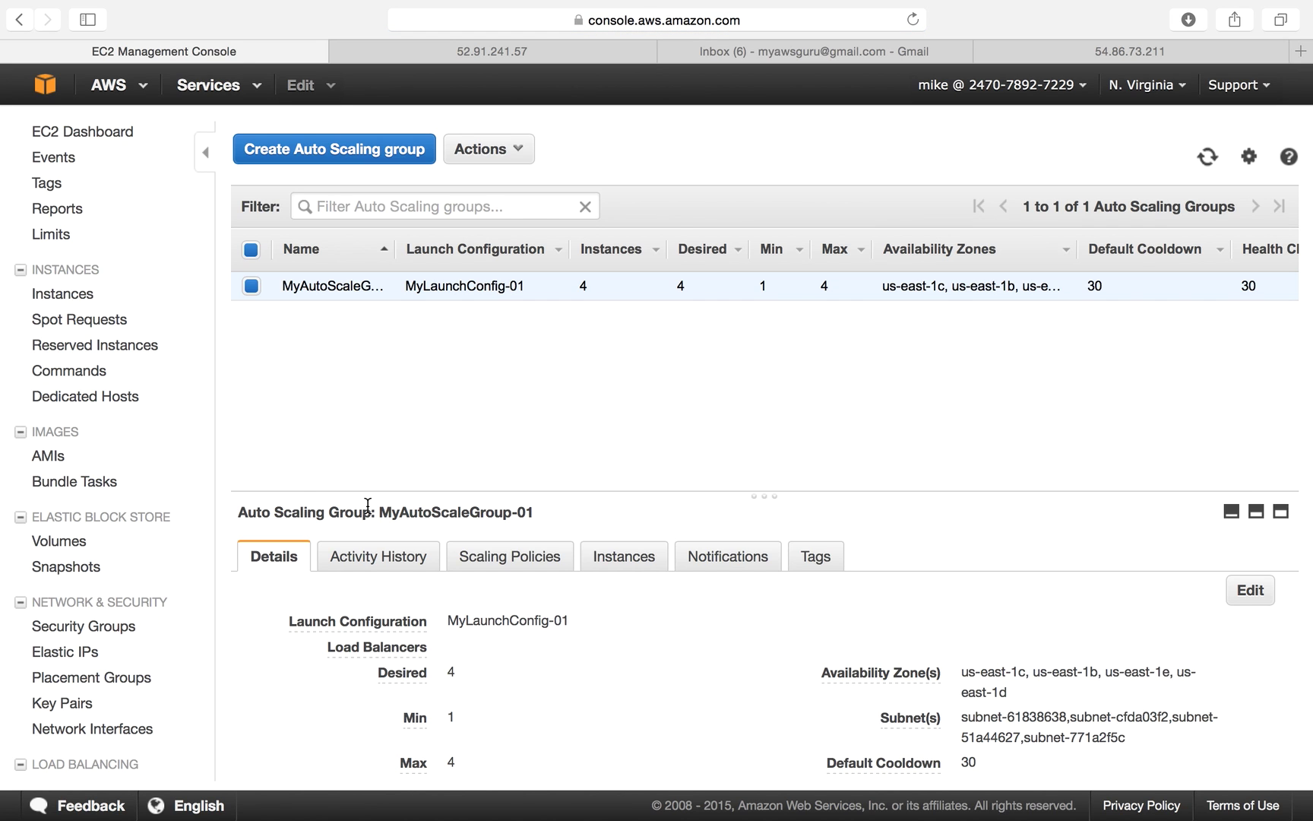
Delete the Auto Scaling group MyAutoScaleGroup-01.
{"action": "left_click", "coordinate": [503, 153]}
{"action": "left_click", "coordinate": [485, 209]}
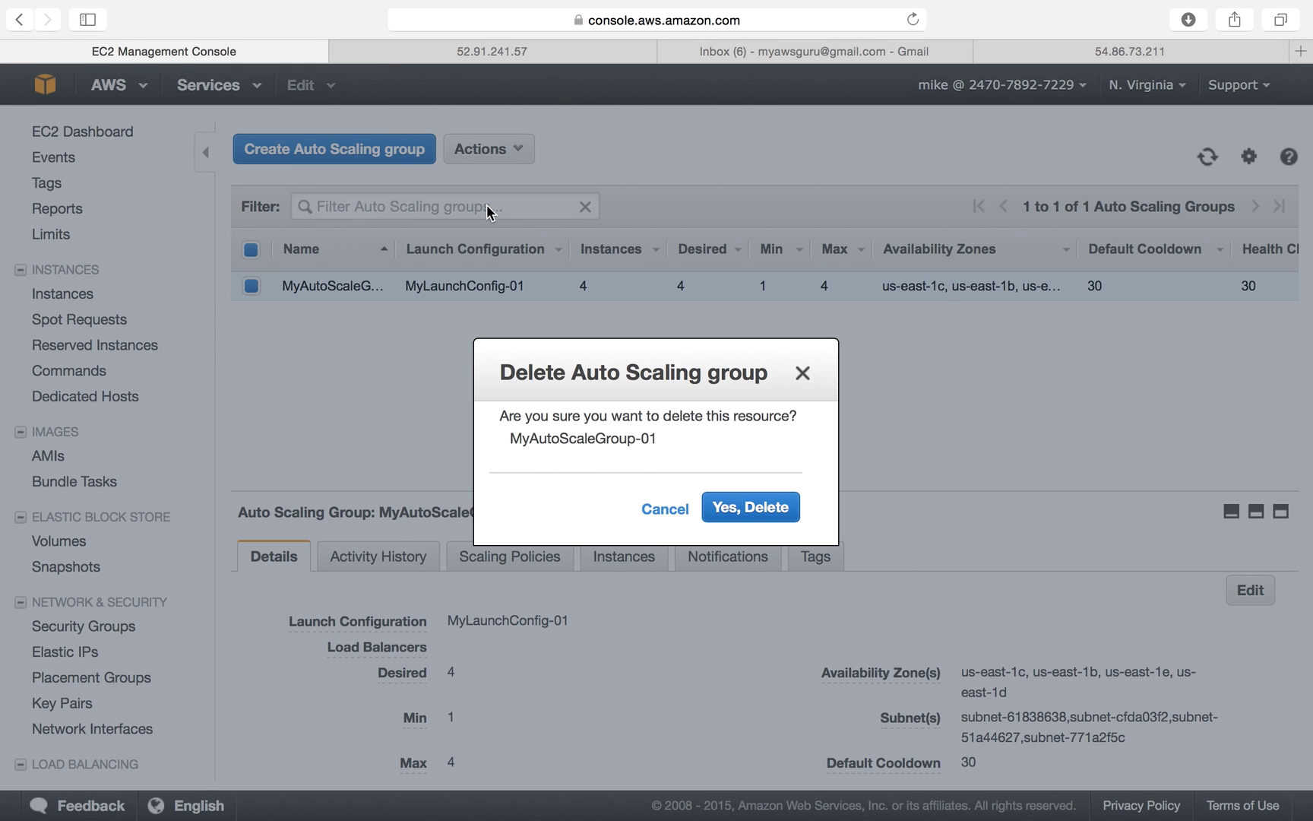
{"action": "left_click", "coordinate": [774, 512]}
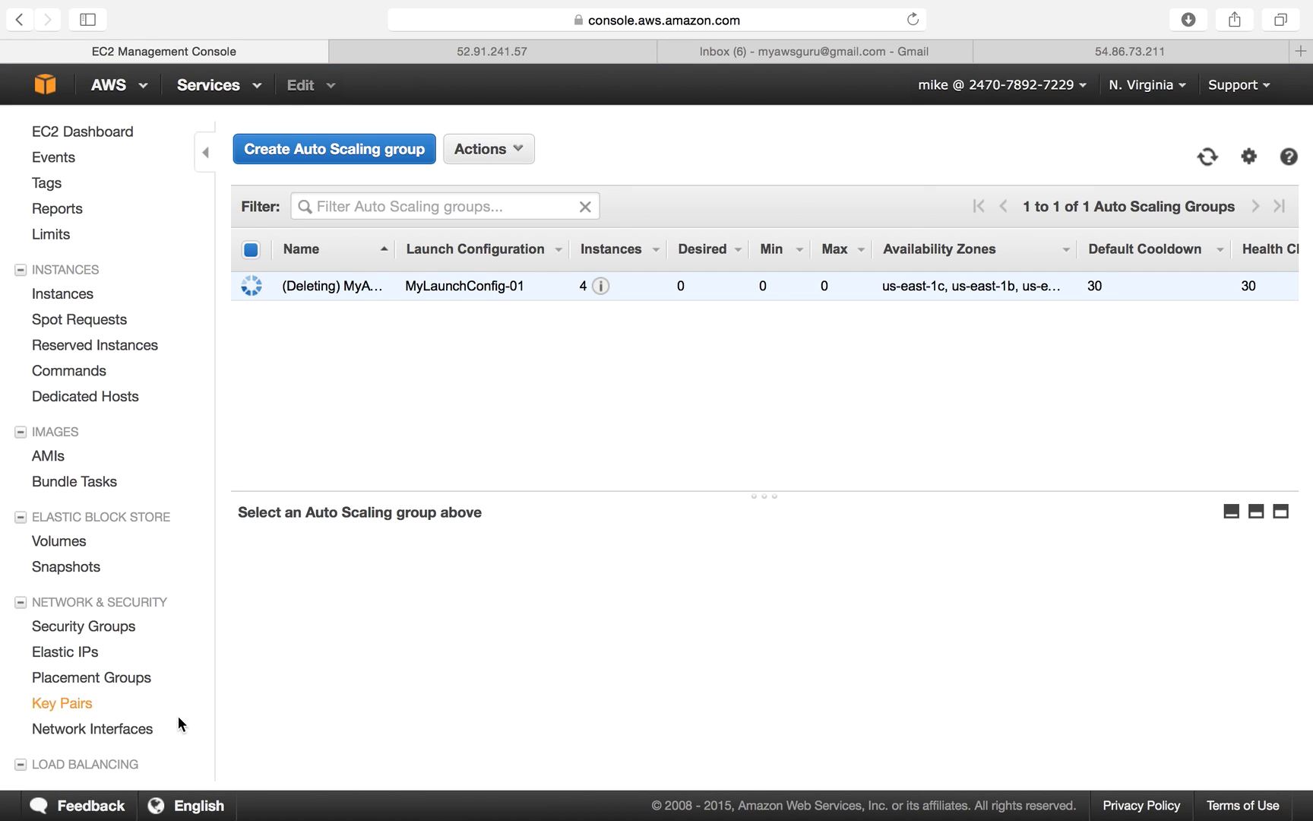
Delete both launch configurations, MyLaunchConfig-01 and MyLaunchConfig-01Copy.
{"action": "scroll", "coordinate": [163, 739], "scroll_direction": "down", "scroll_amount": 3}
{"action": "left_click", "coordinate": [137, 747]}
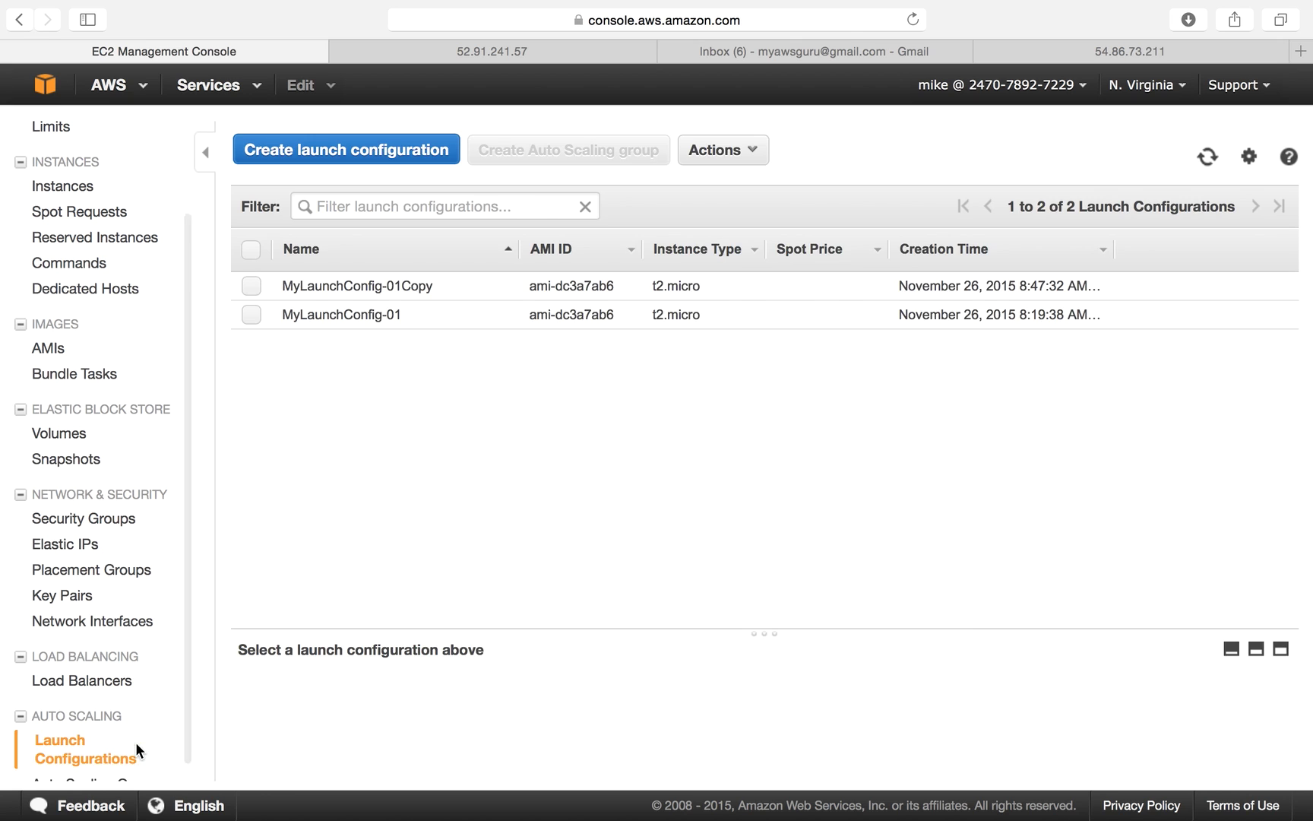
{"action": "left_click", "coordinate": [251, 250]}
{"action": "left_click", "coordinate": [692, 152]}
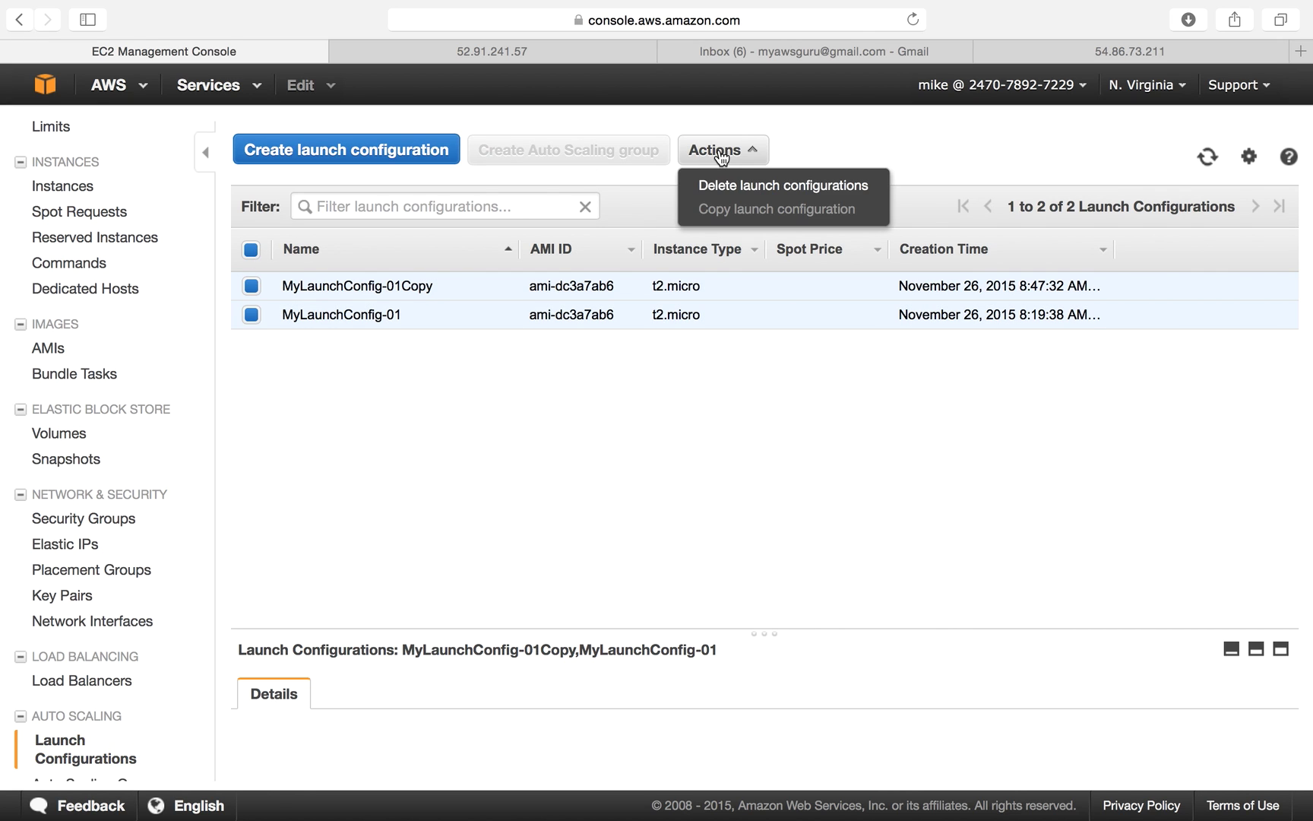
{"action": "left_click", "coordinate": [727, 188]}
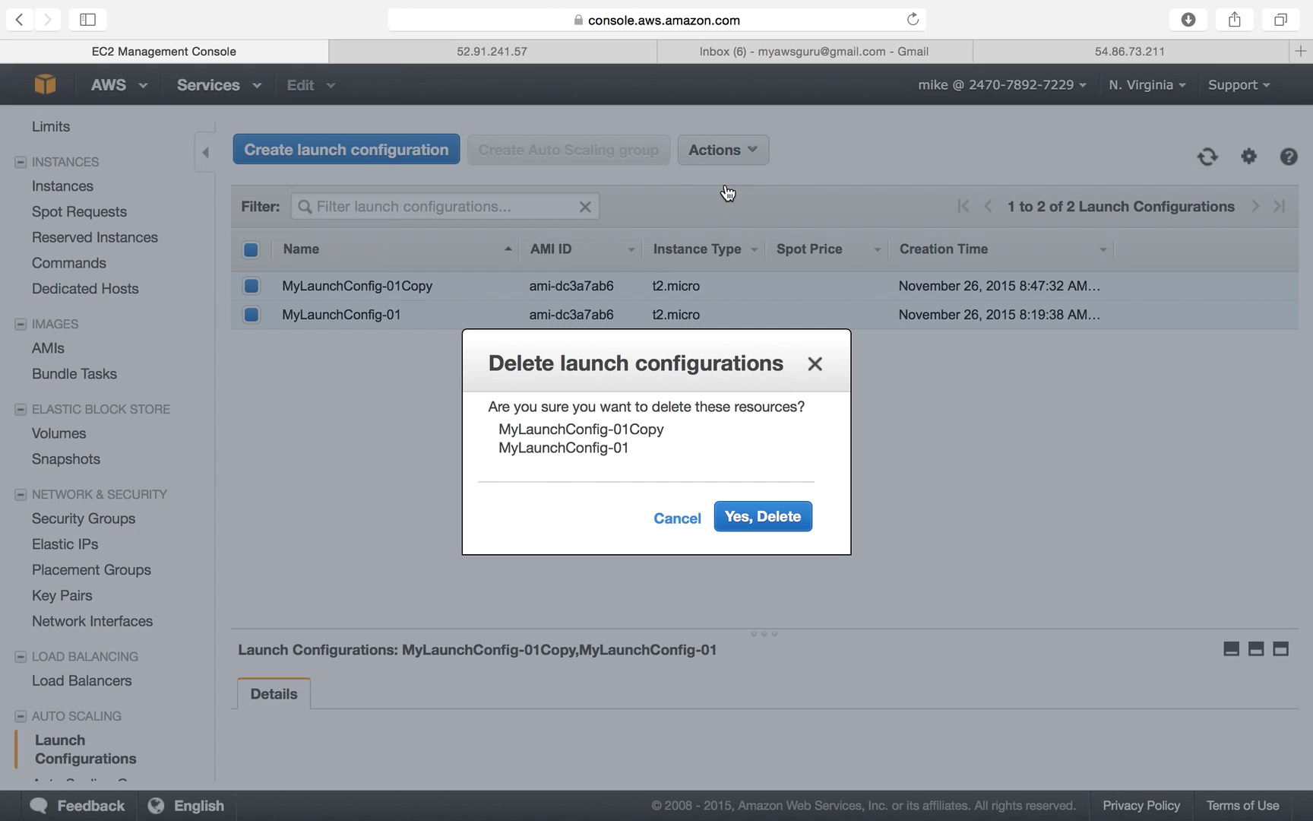
{"action": "left_click", "coordinate": [768, 520]}
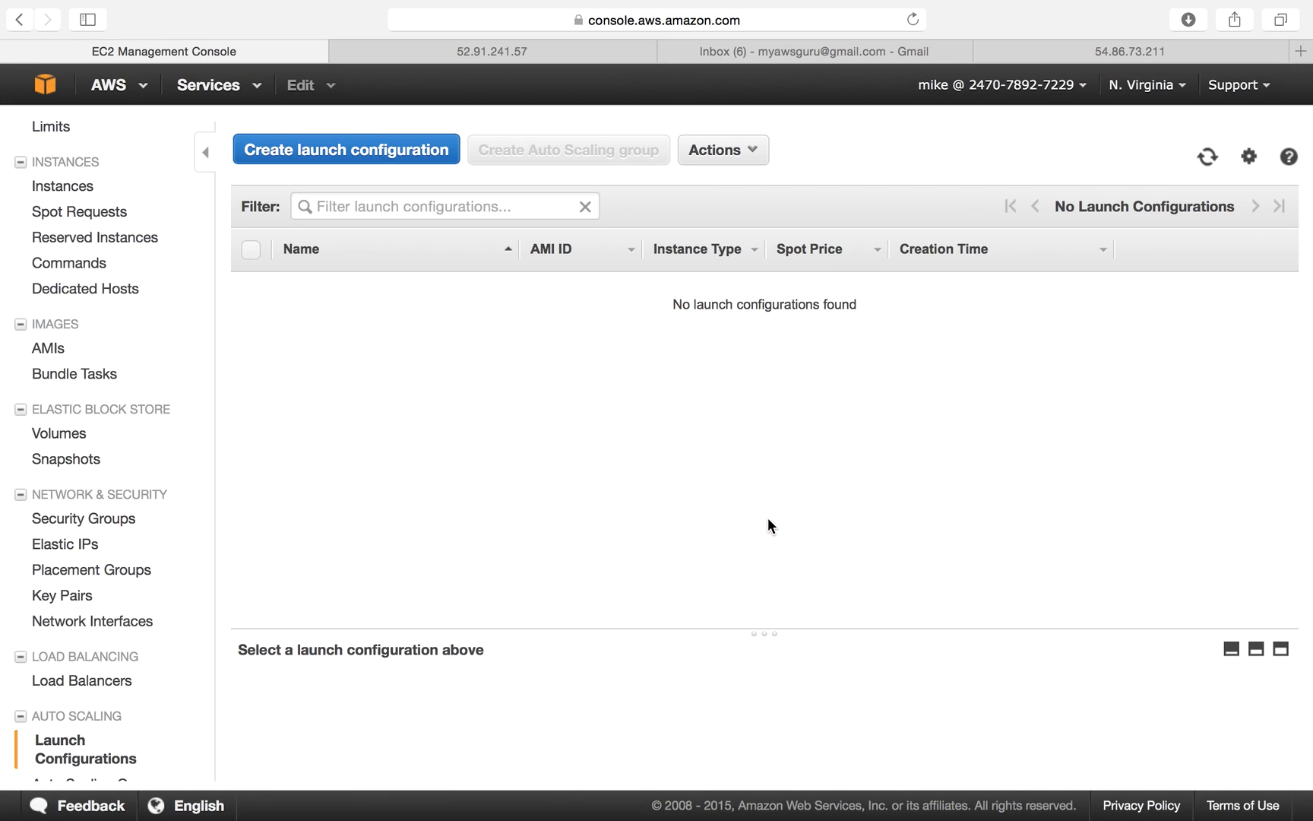
{"action": "scroll", "coordinate": [135, 665], "scroll_direction": "down", "scroll_amount": 1}
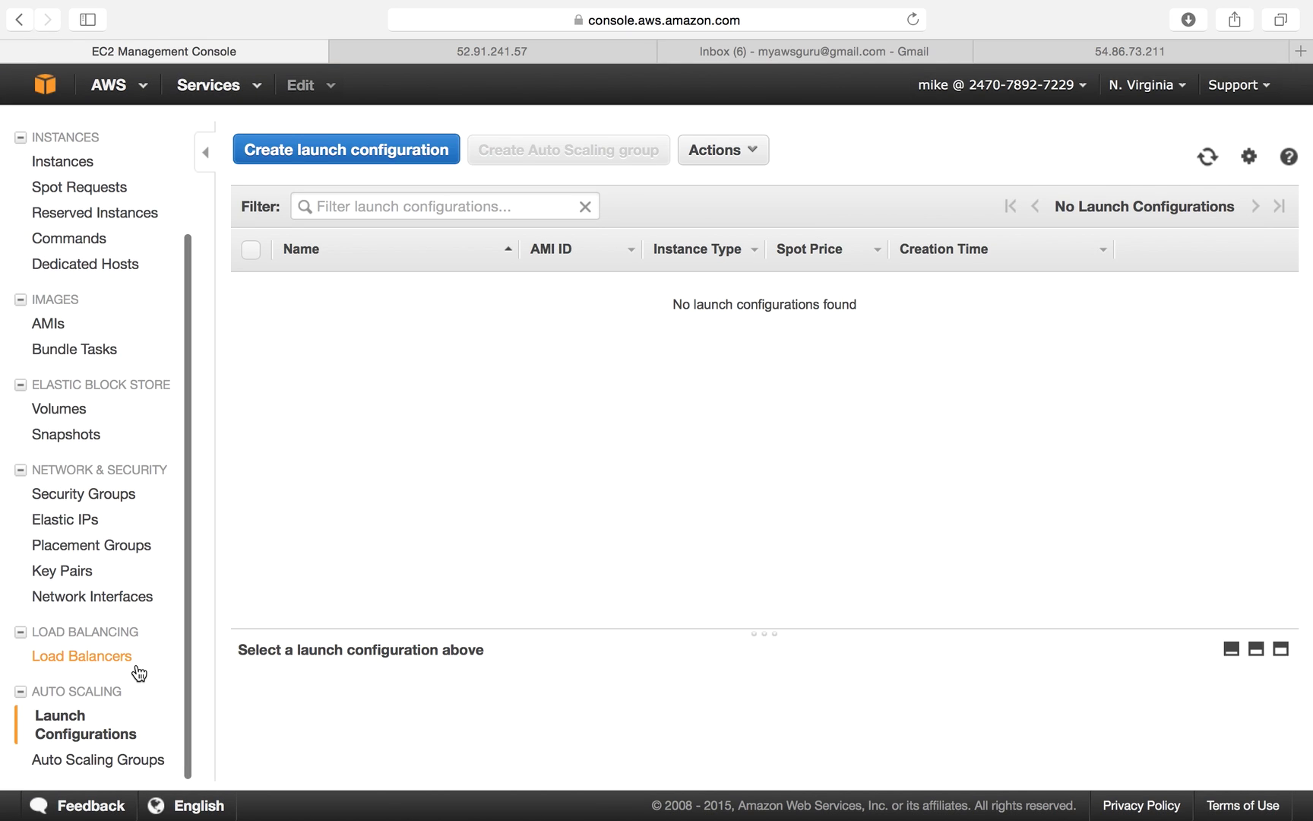
View the Auto Scaling Groups list, with MyAutoScaleGroup-01 still deleting.
{"action": "left_click", "coordinate": [80, 766]}
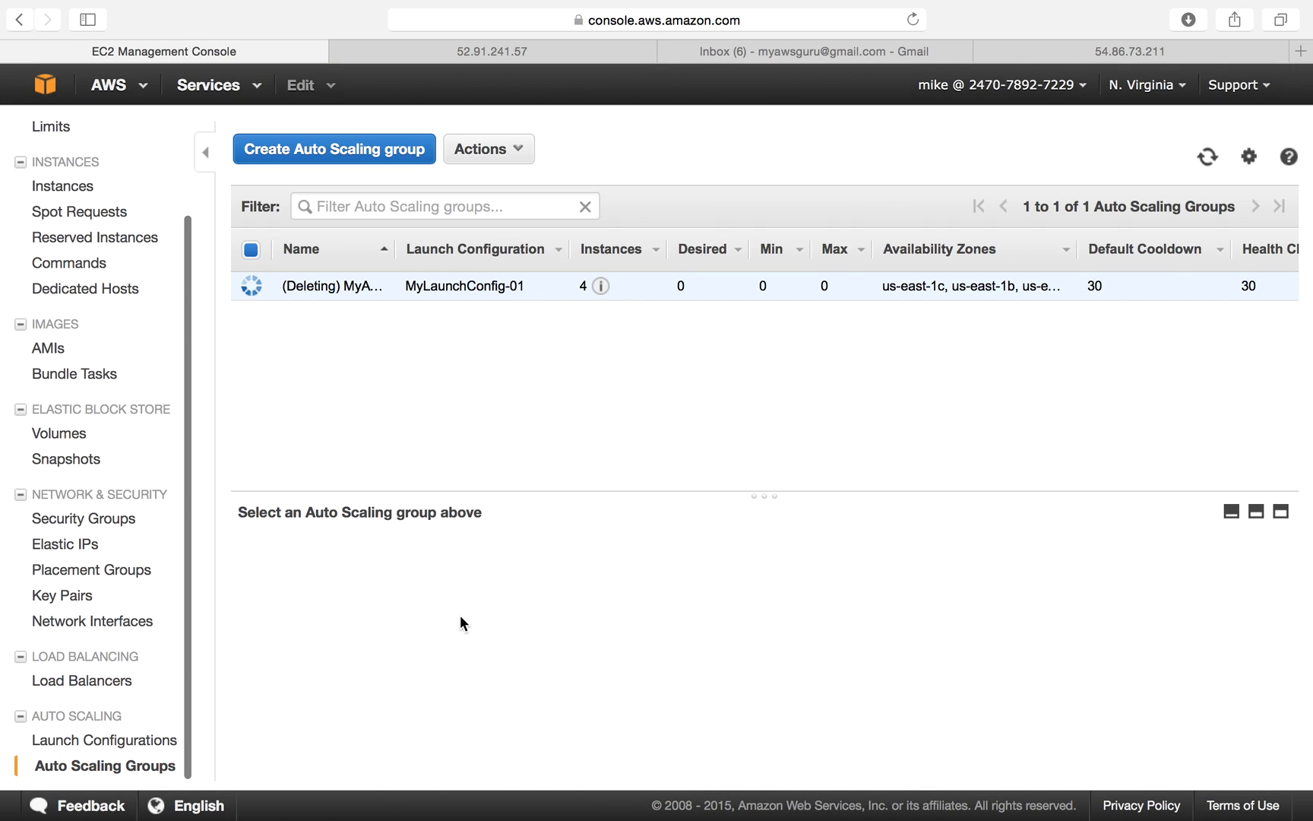
{"action": "mouse_move", "coordinate": [711, 812]}
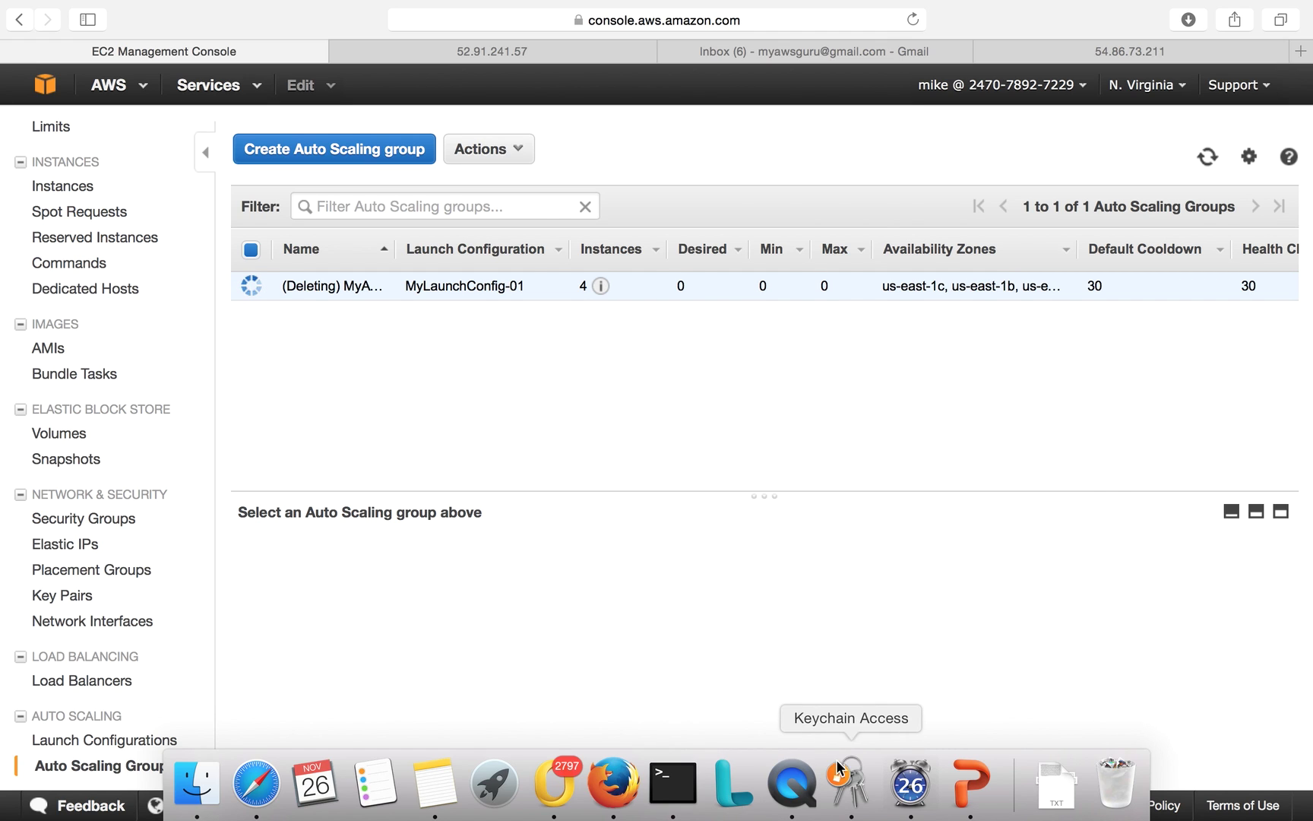
{"action": "right_click", "coordinate": [795, 798]}
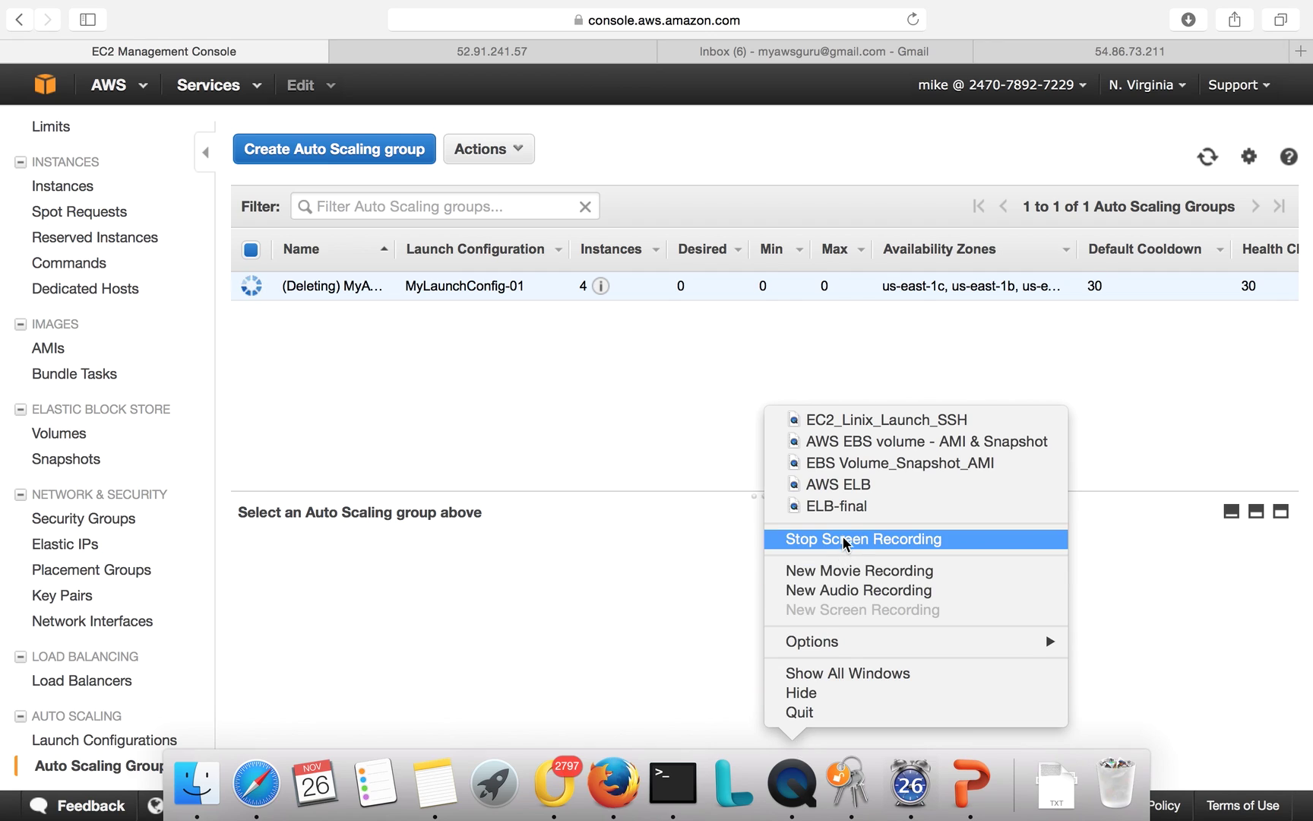